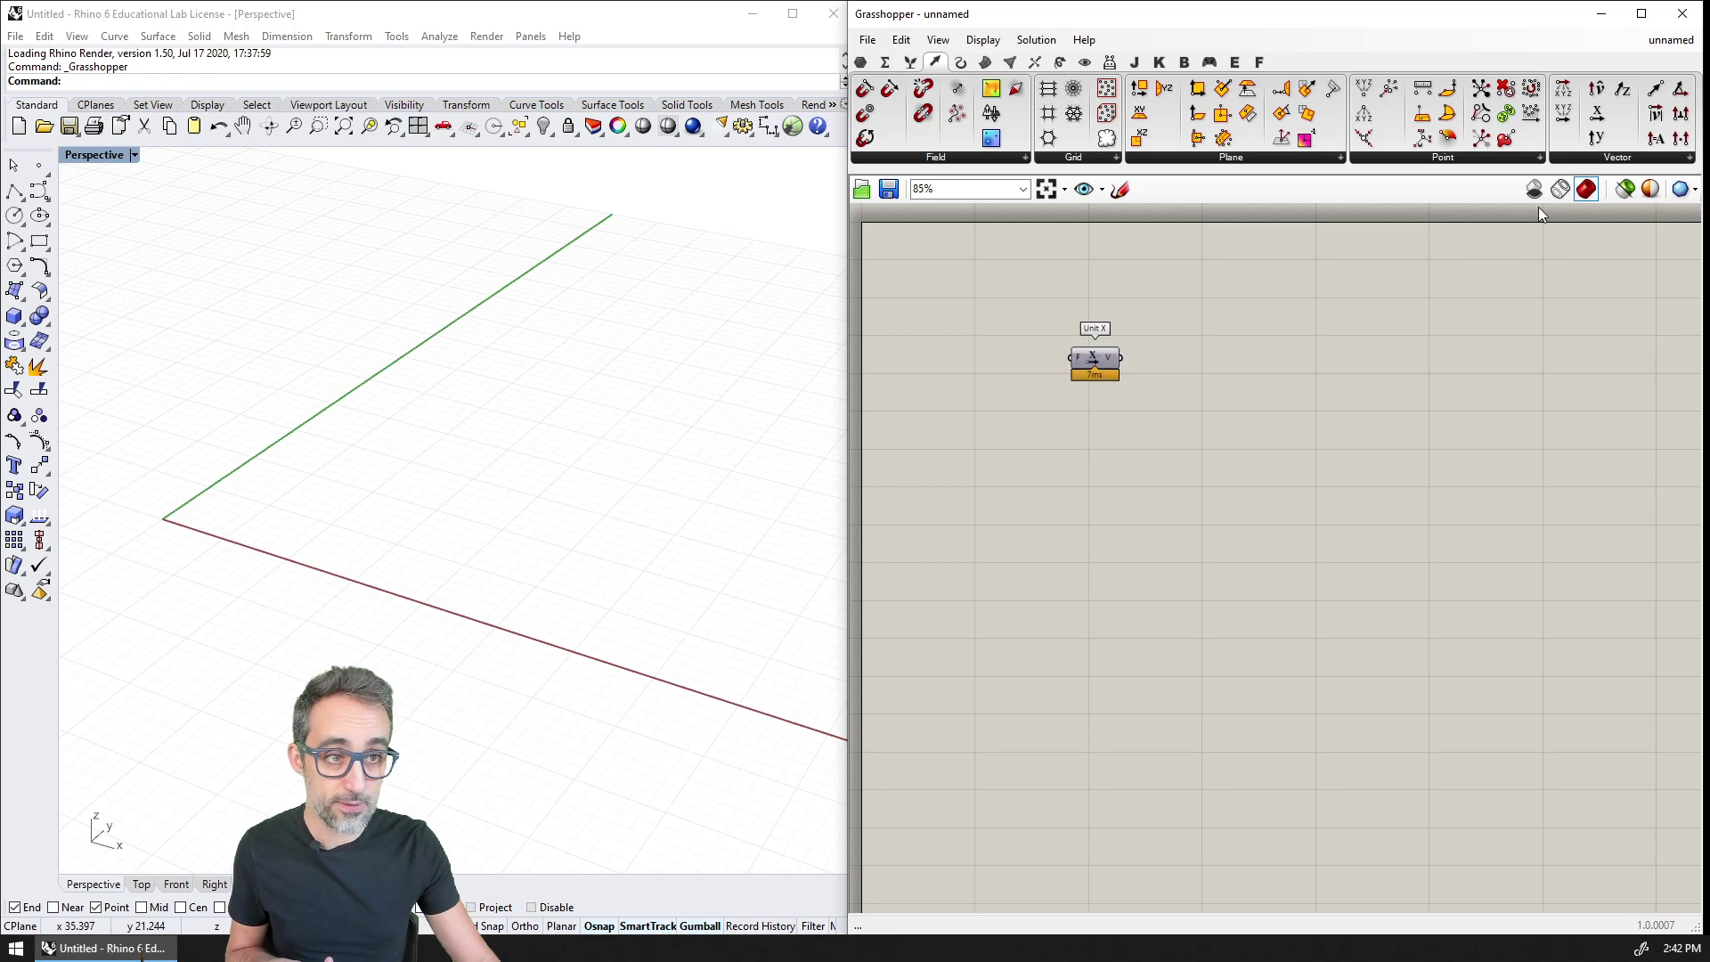
Step: Add Unit Y and Unit Z vector components to the canvas and align them in a column below Unit X
left_click(1599, 166)
left_click_drag(1606, 279, 1129, 485)
left_click(1593, 162)
left_click_drag(1605, 307, 1127, 575)
left_click_drag(1135, 491, 1139, 488)
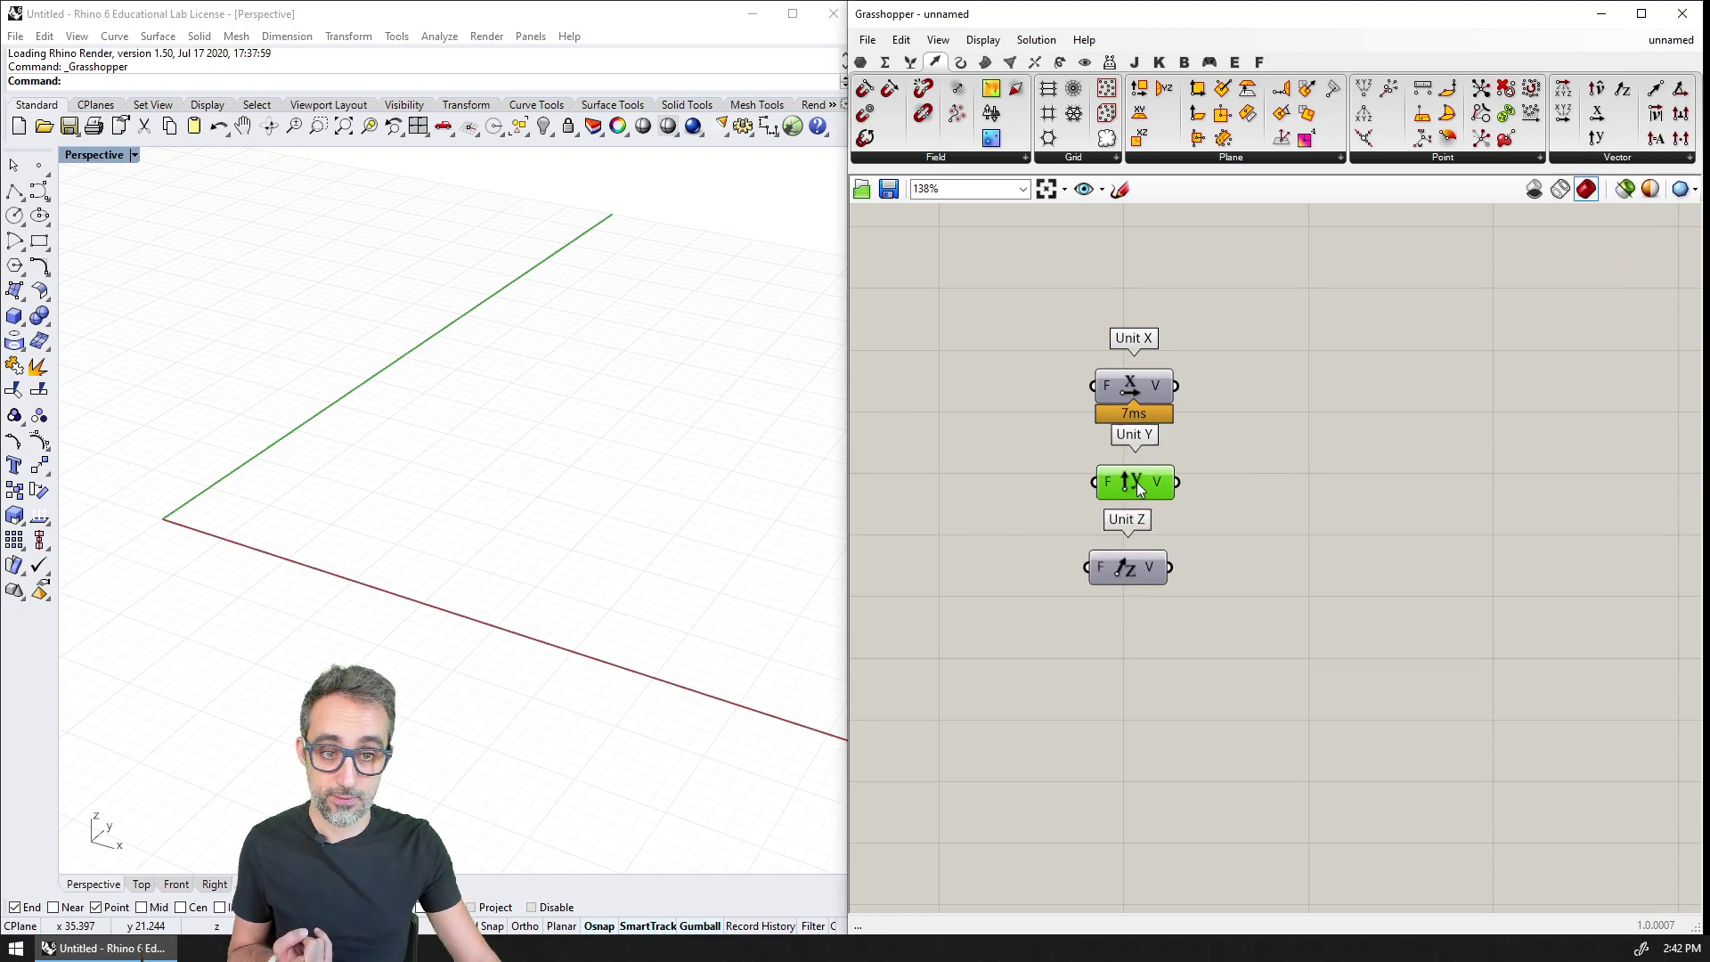
left_click_drag(1137, 570, 1144, 571)
Step: Add a Panel beside Unit X, connect the Unit X vector output to it and shrink the panel's height
double_click(1230, 267)
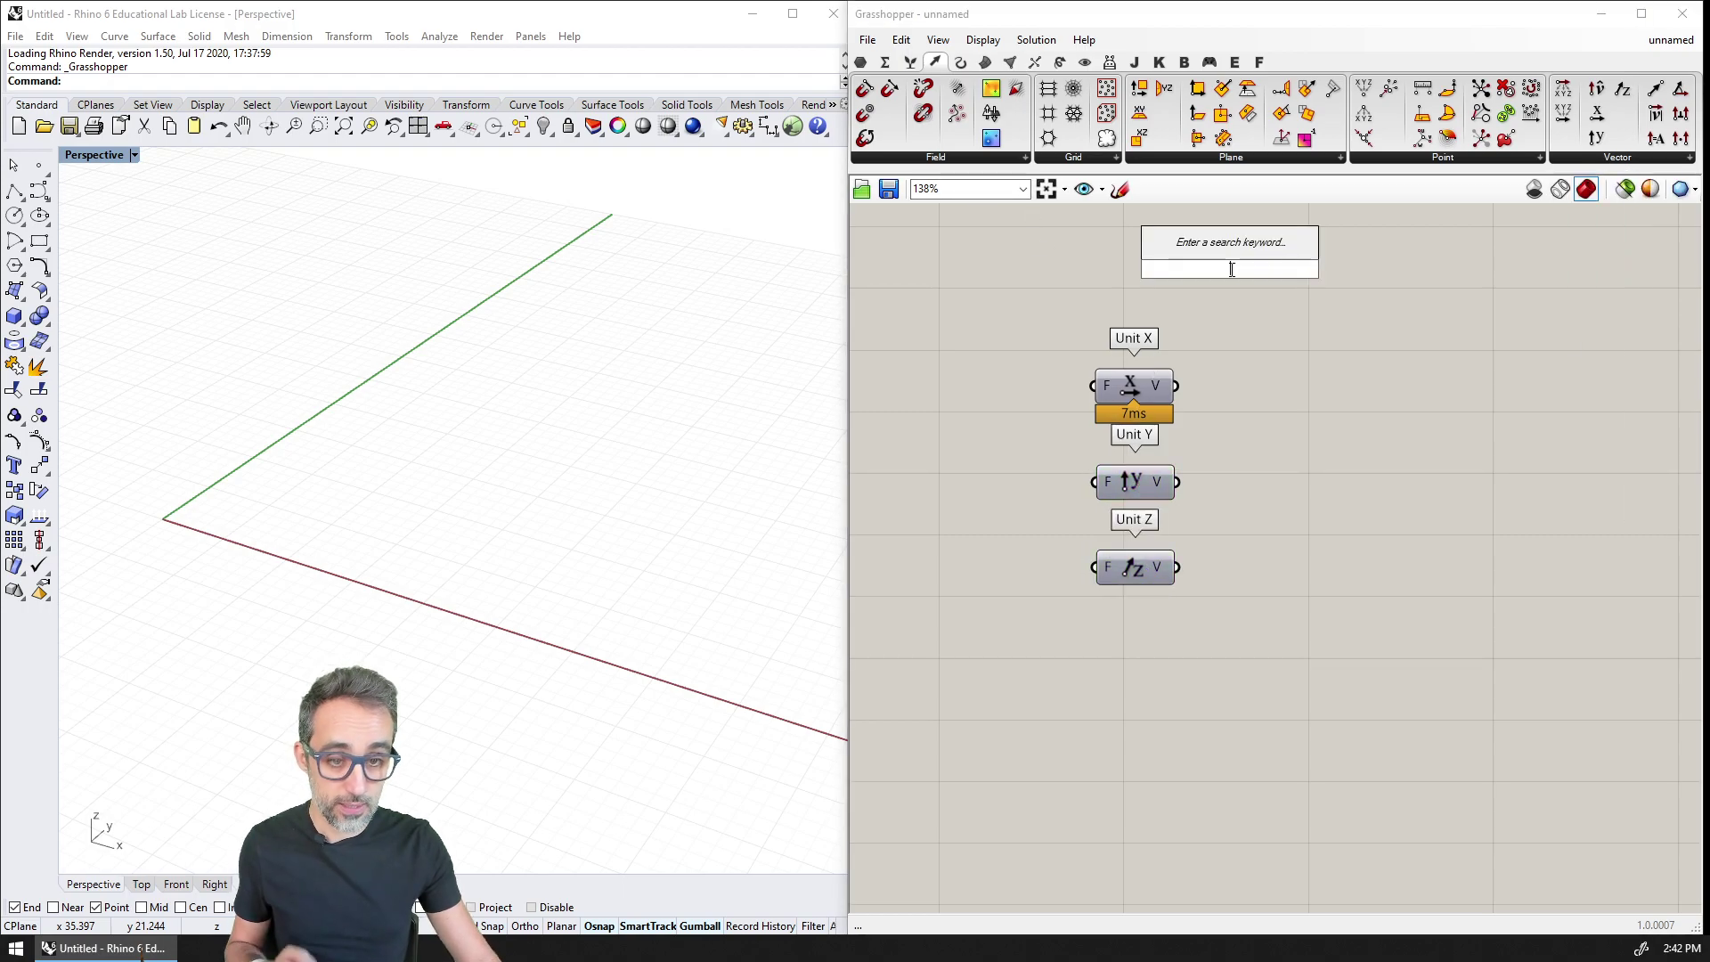
type("panel")
key("Return")
left_click_drag(1230, 268, 1373, 318)
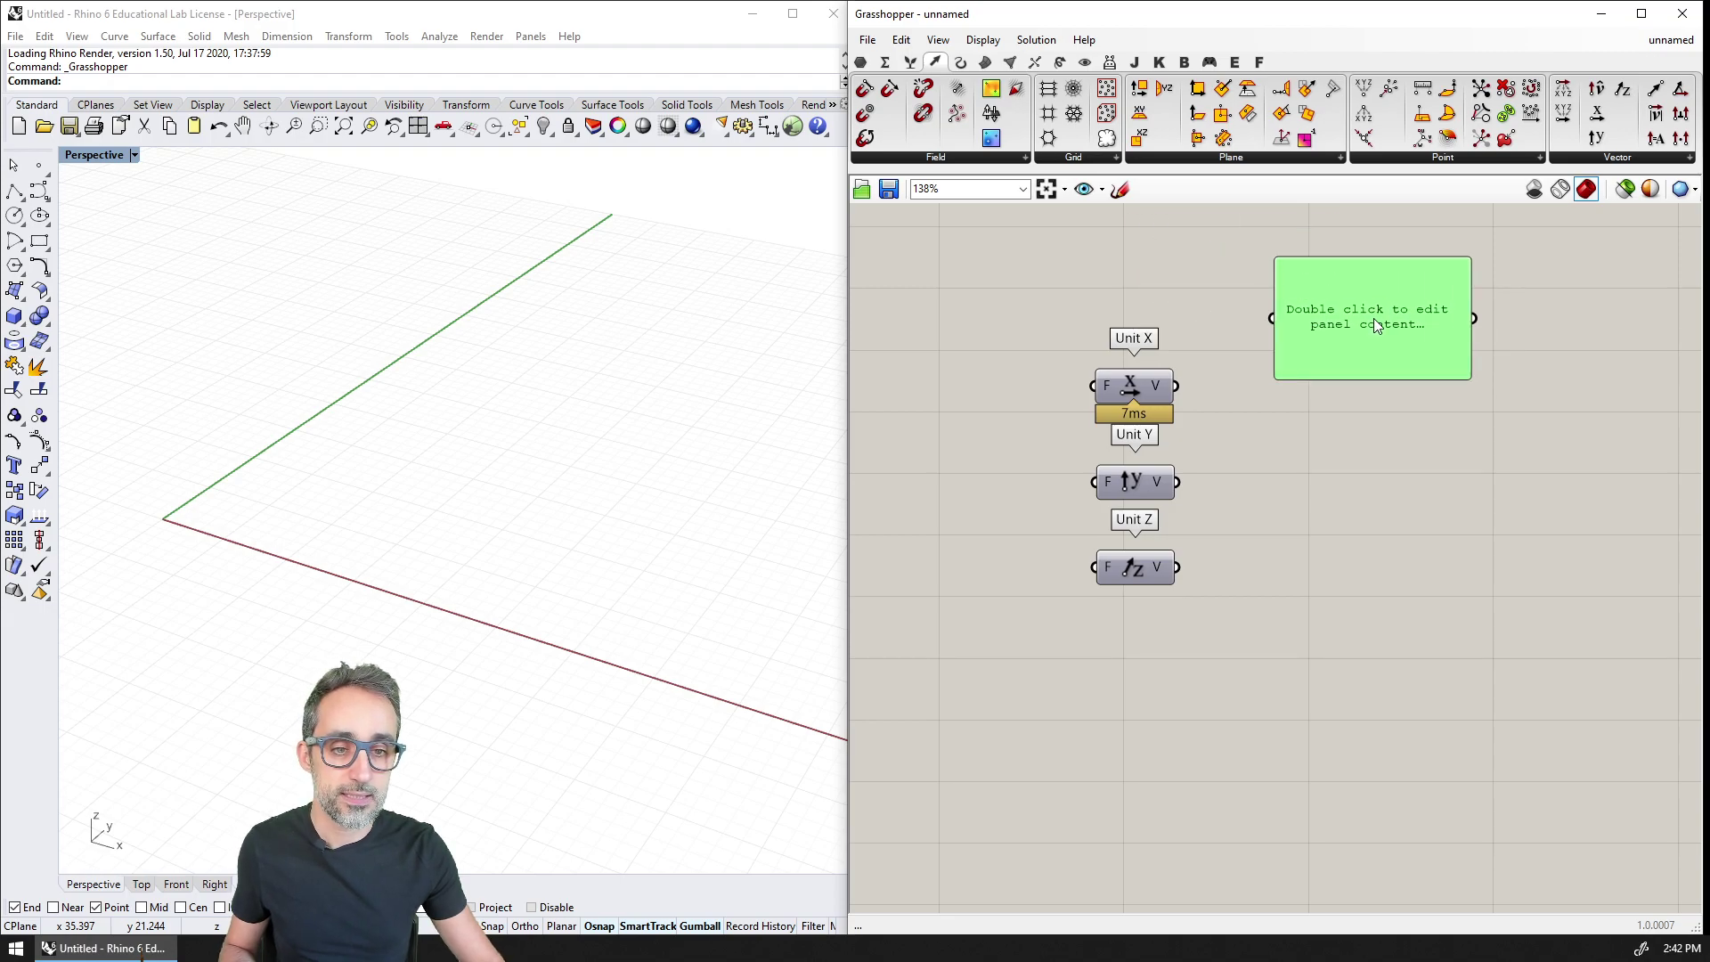
left_click_drag(1175, 386, 1274, 318)
left_click_drag(1381, 376, 1385, 317)
left_click_drag(1392, 296, 1371, 390)
scroll(1362, 394, "up", 3)
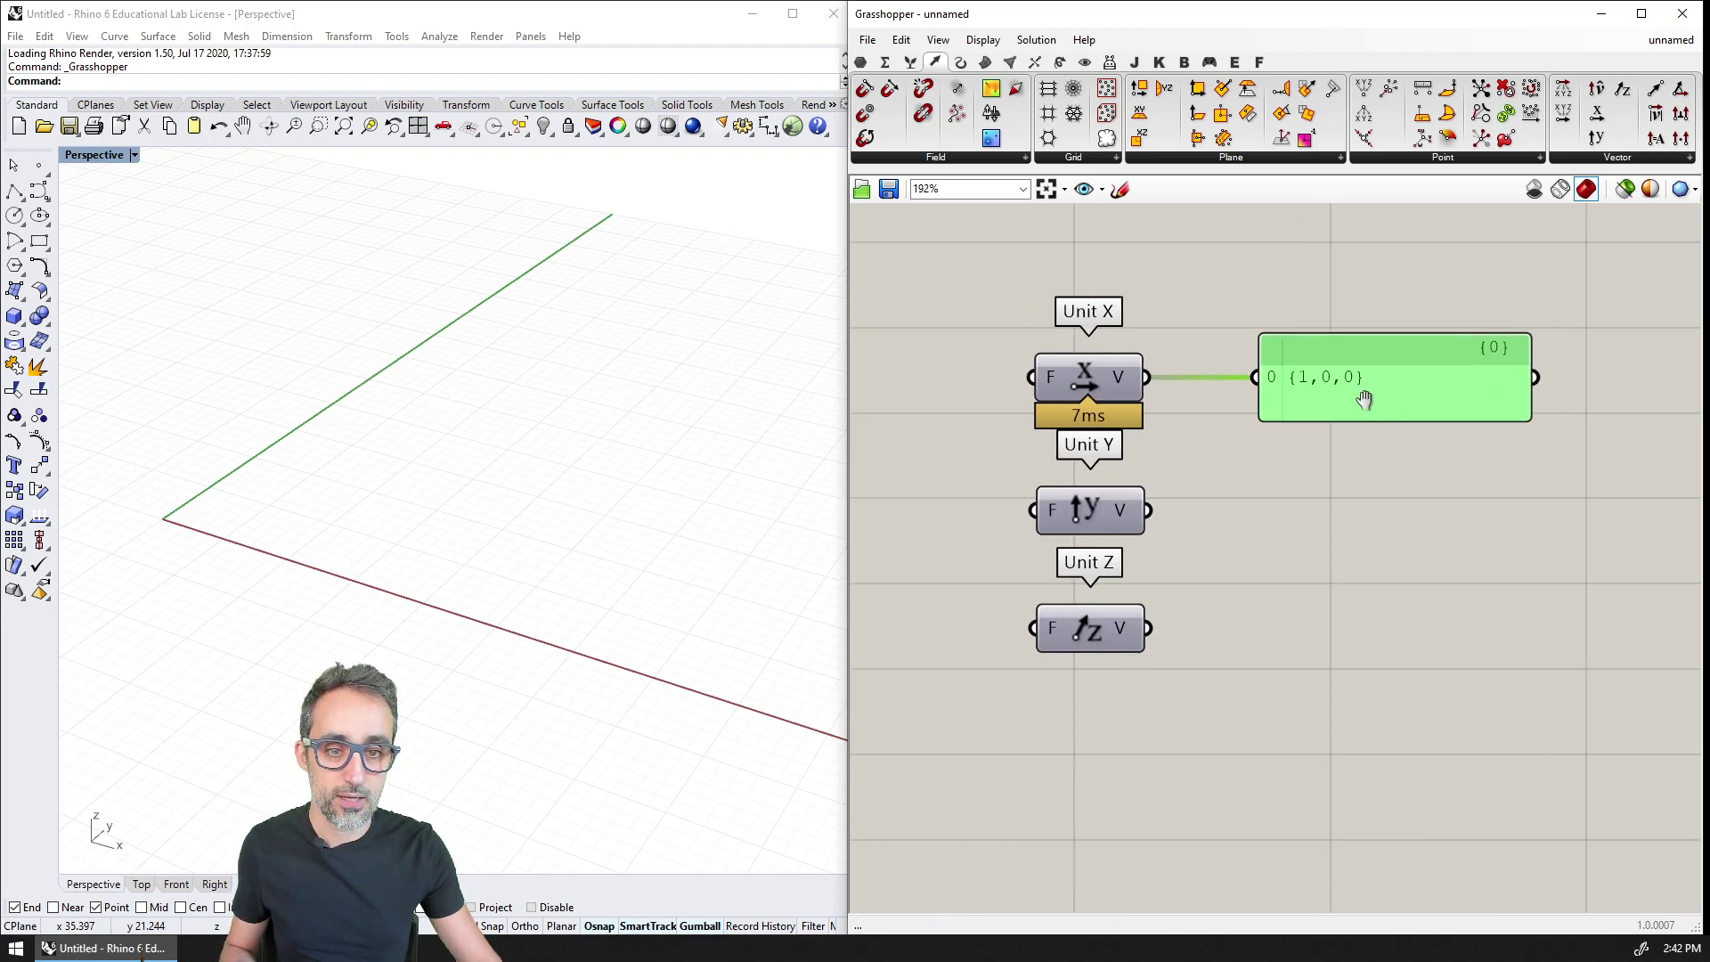
Step: Duplicate the panel for Unit Y and Unit Z and connect each component's vector output to its own copy
left_click(1398, 535)
left_click(1377, 372)
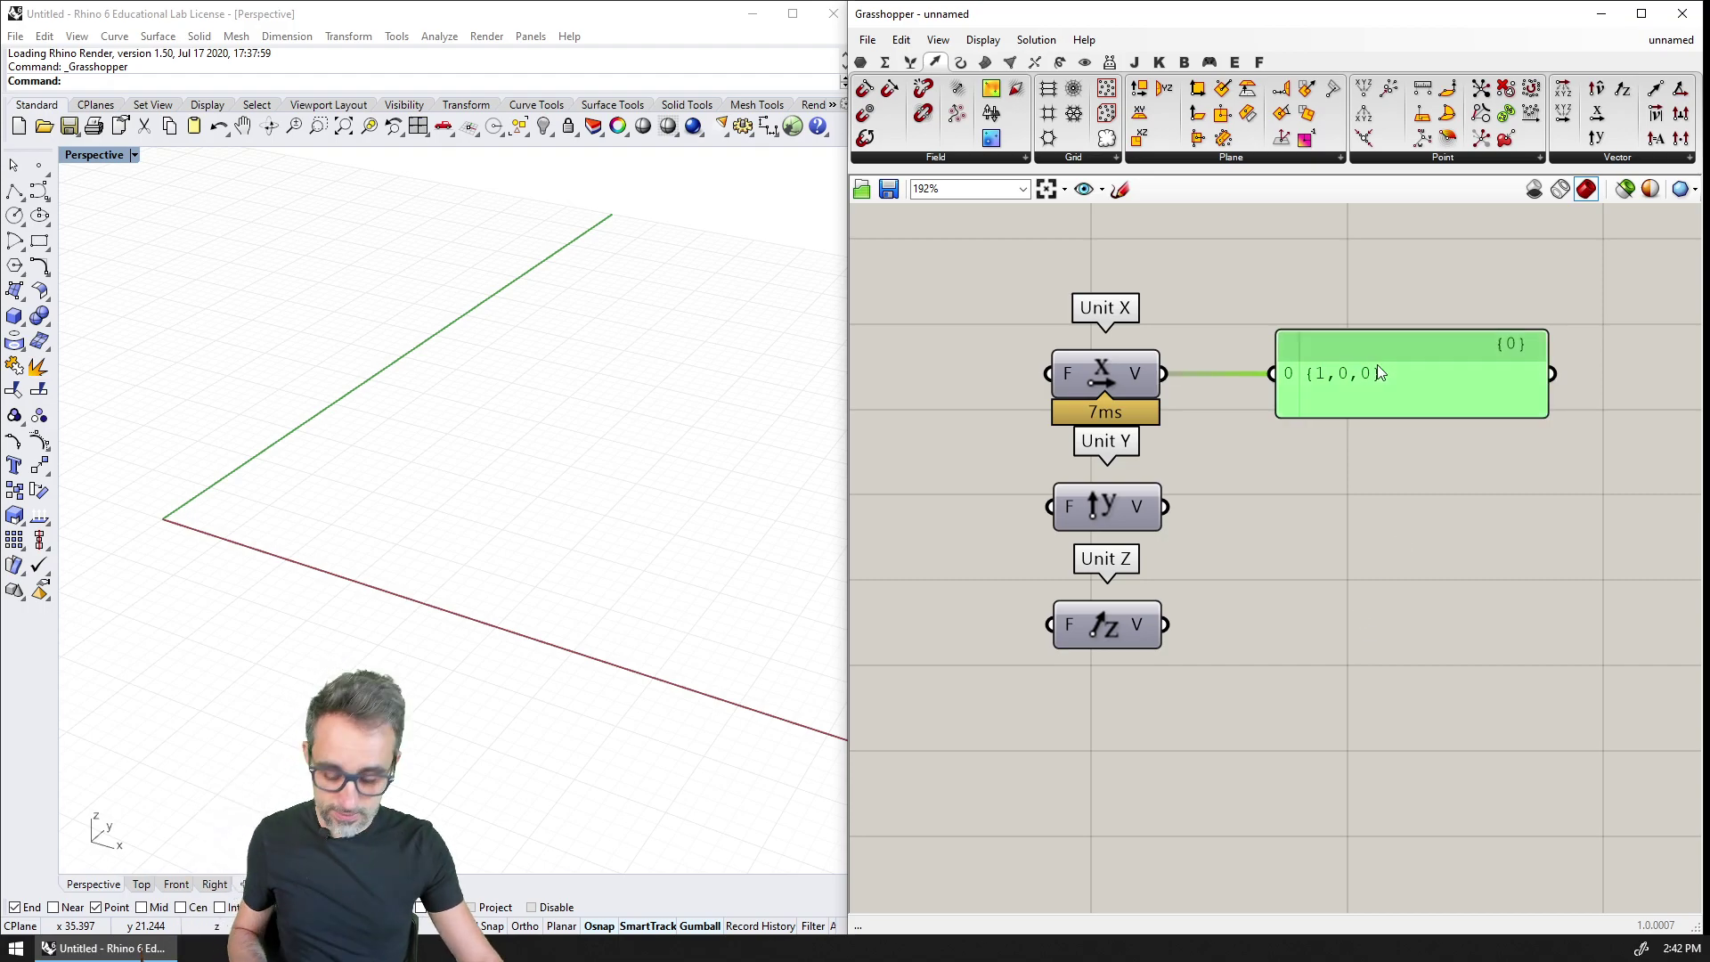
left_click_drag(1377, 372, 1385, 496, "alt")
left_click_drag(1193, 505, 1353, 627)
left_click_drag(1163, 624, 1282, 635)
scroll(1221, 676, "down", 2)
left_click(1215, 665)
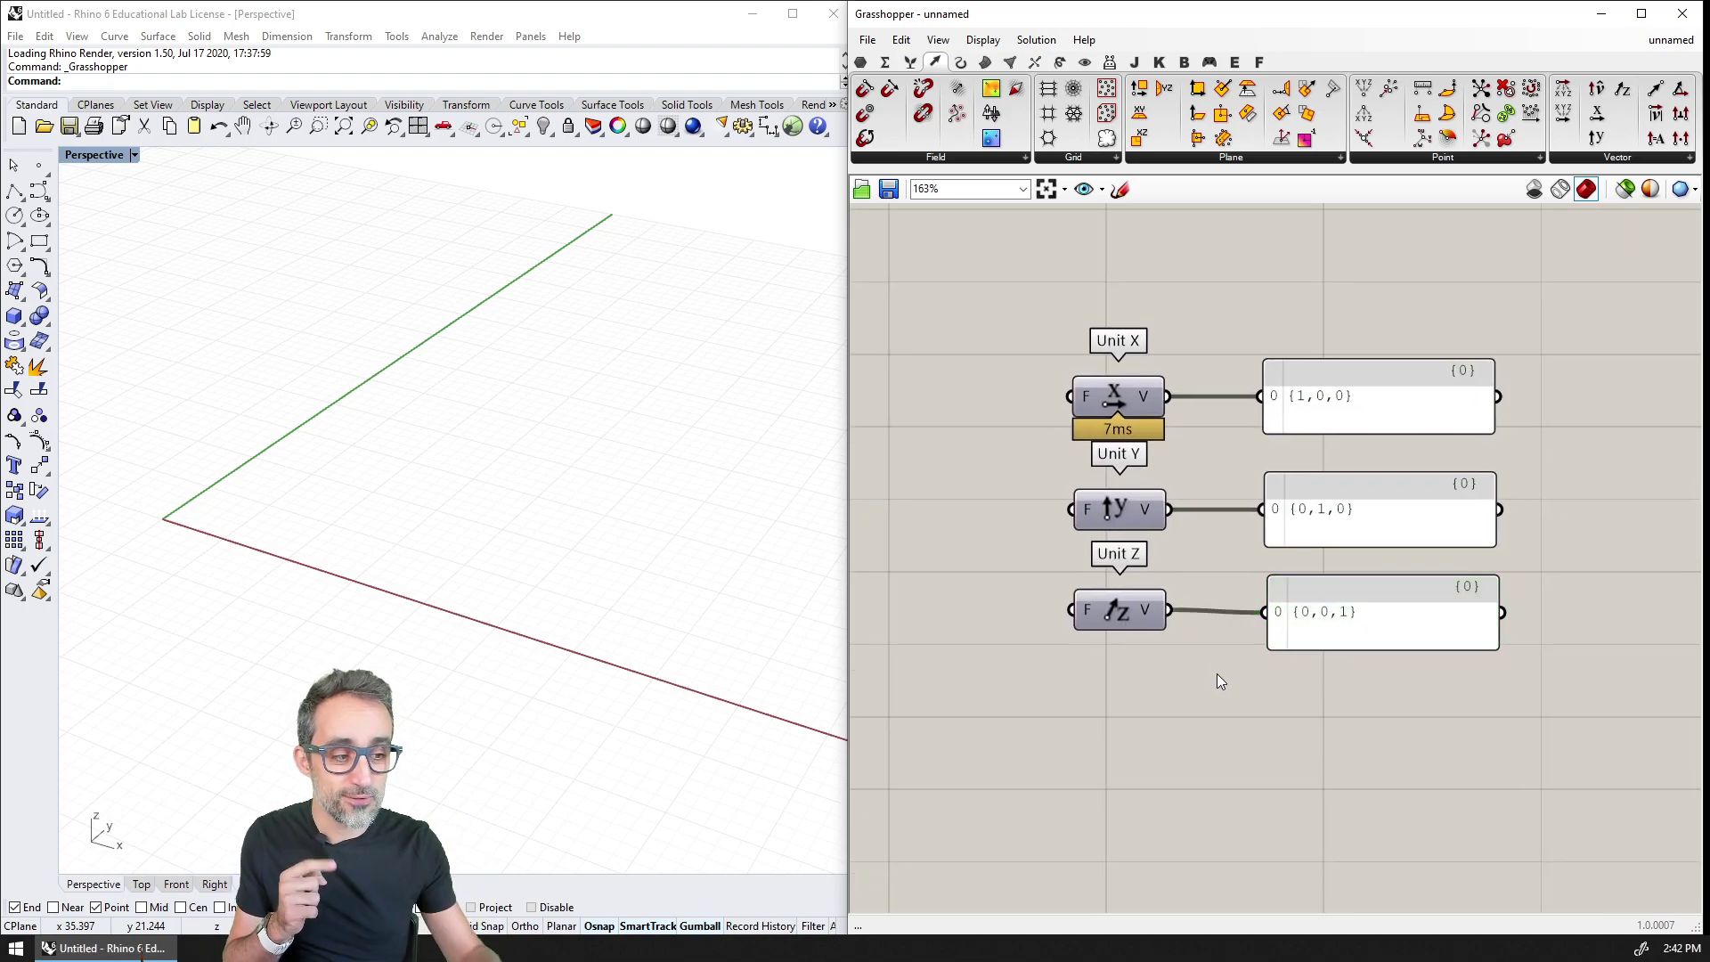
scroll(1216, 673, "up", 2)
left_click(1108, 349)
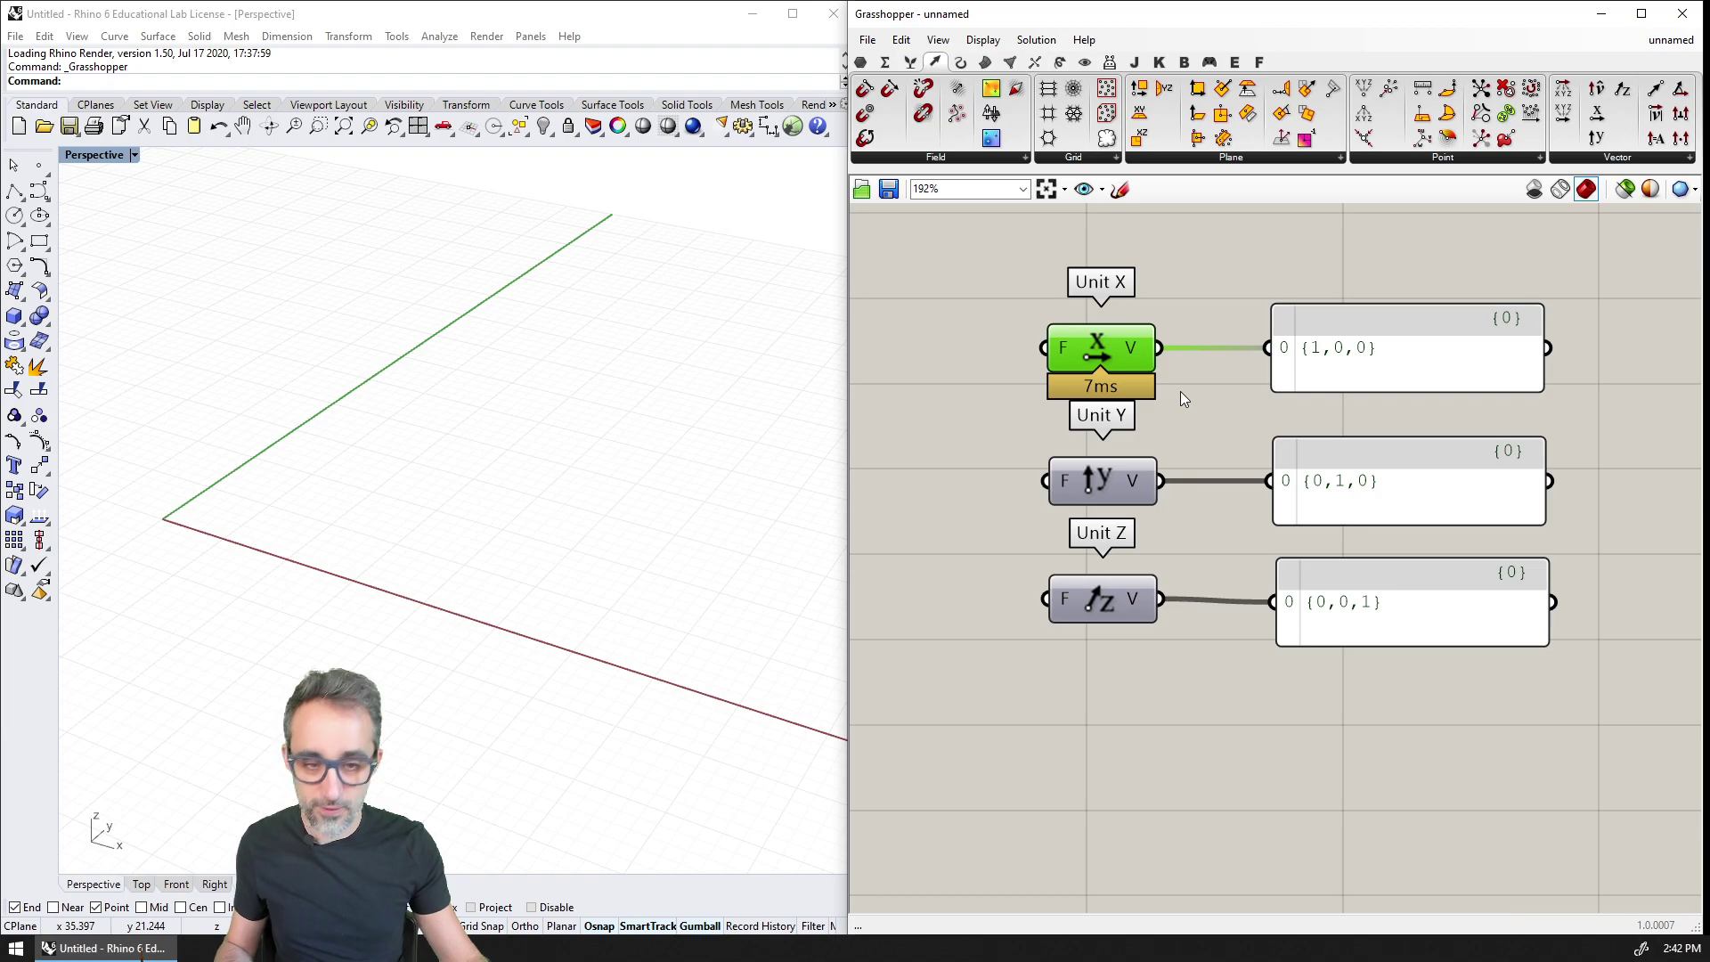
middle_click(1106, 344)
left_click(1209, 271)
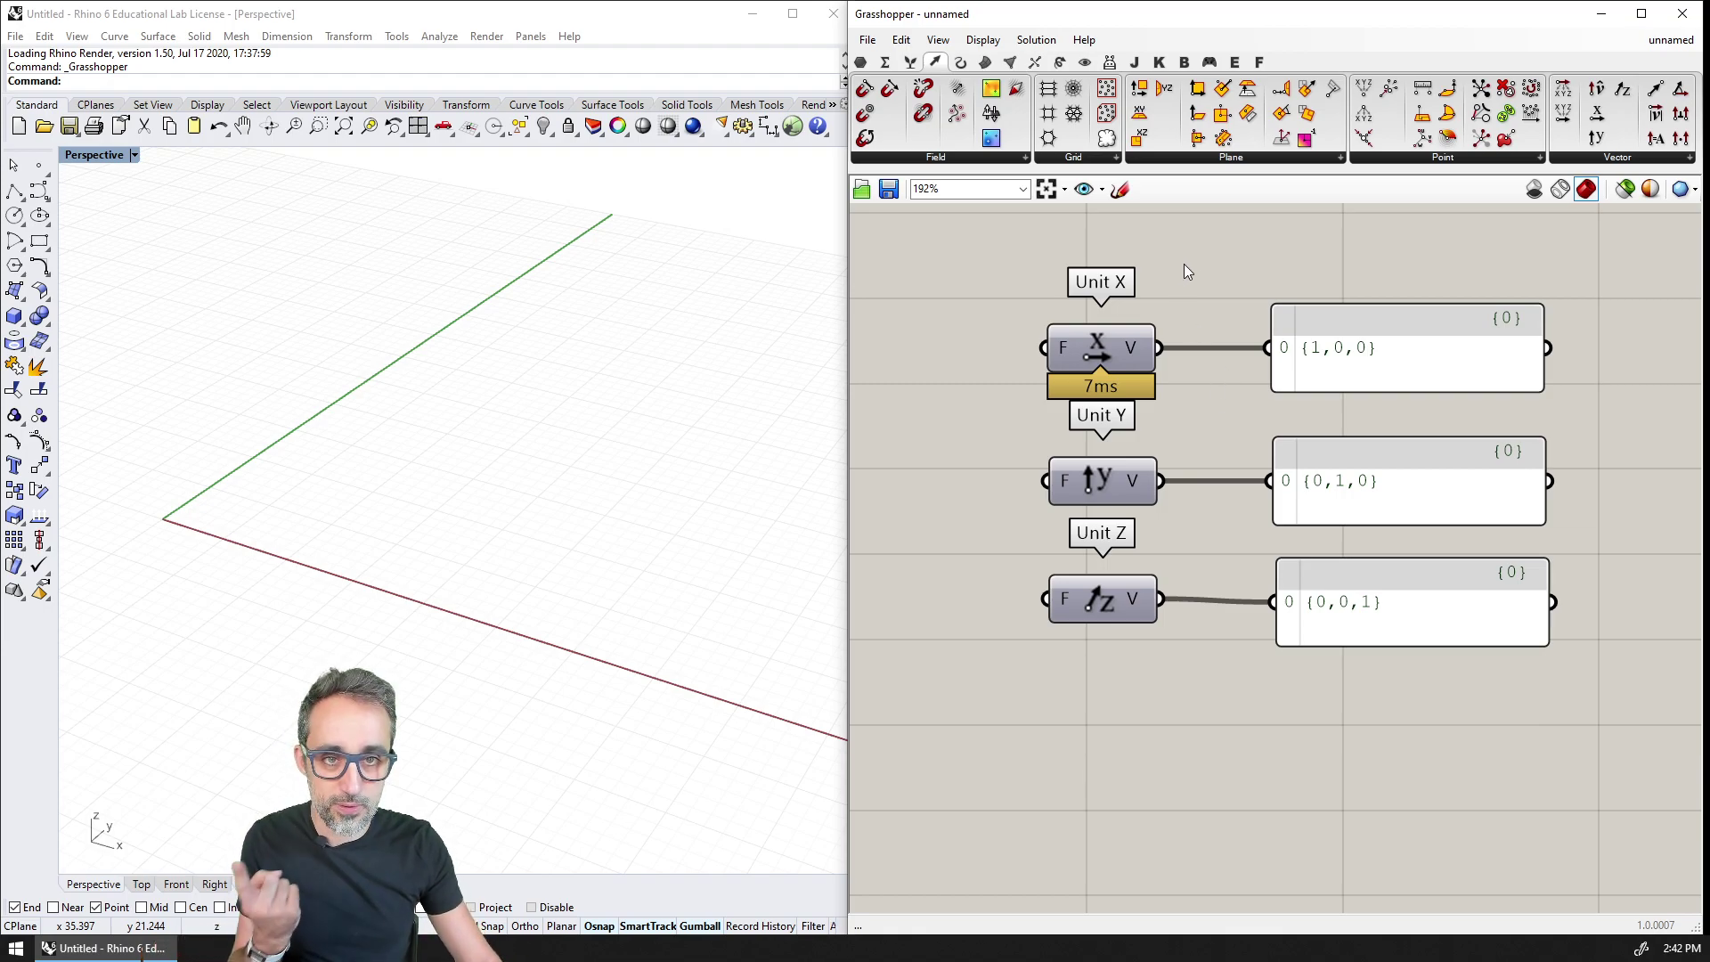
Step: Add a Vector Display component to the canvas and place it above the unit vector components
left_click(1087, 63)
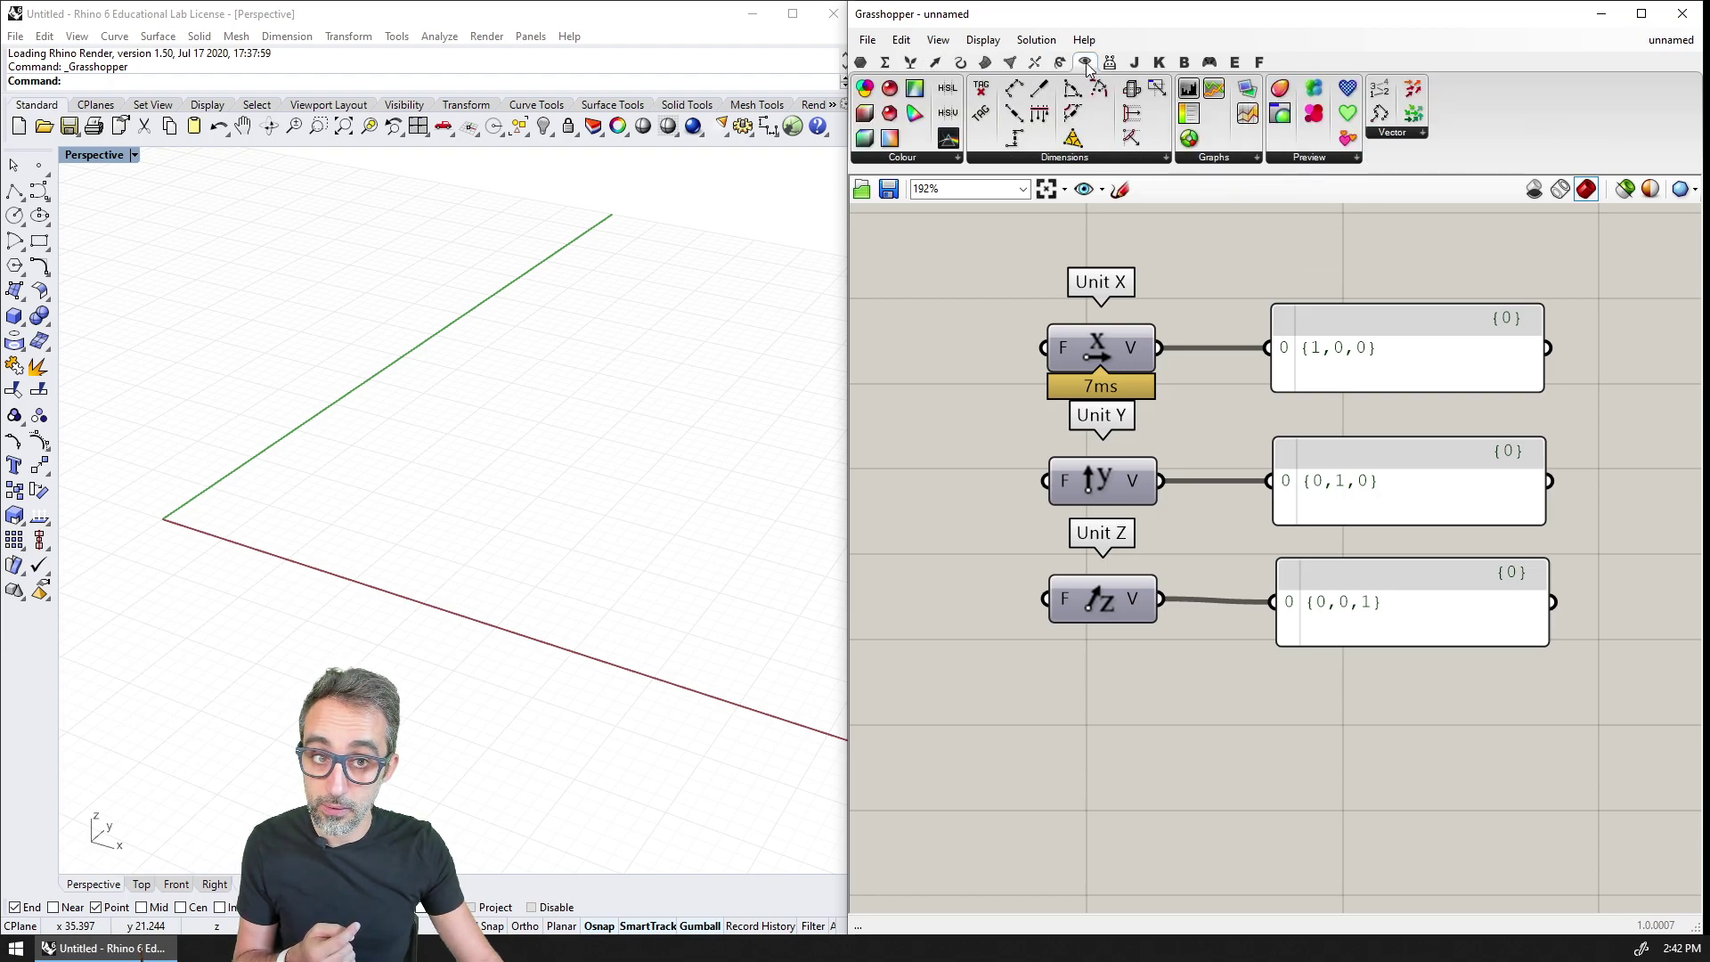
left_click(1399, 135)
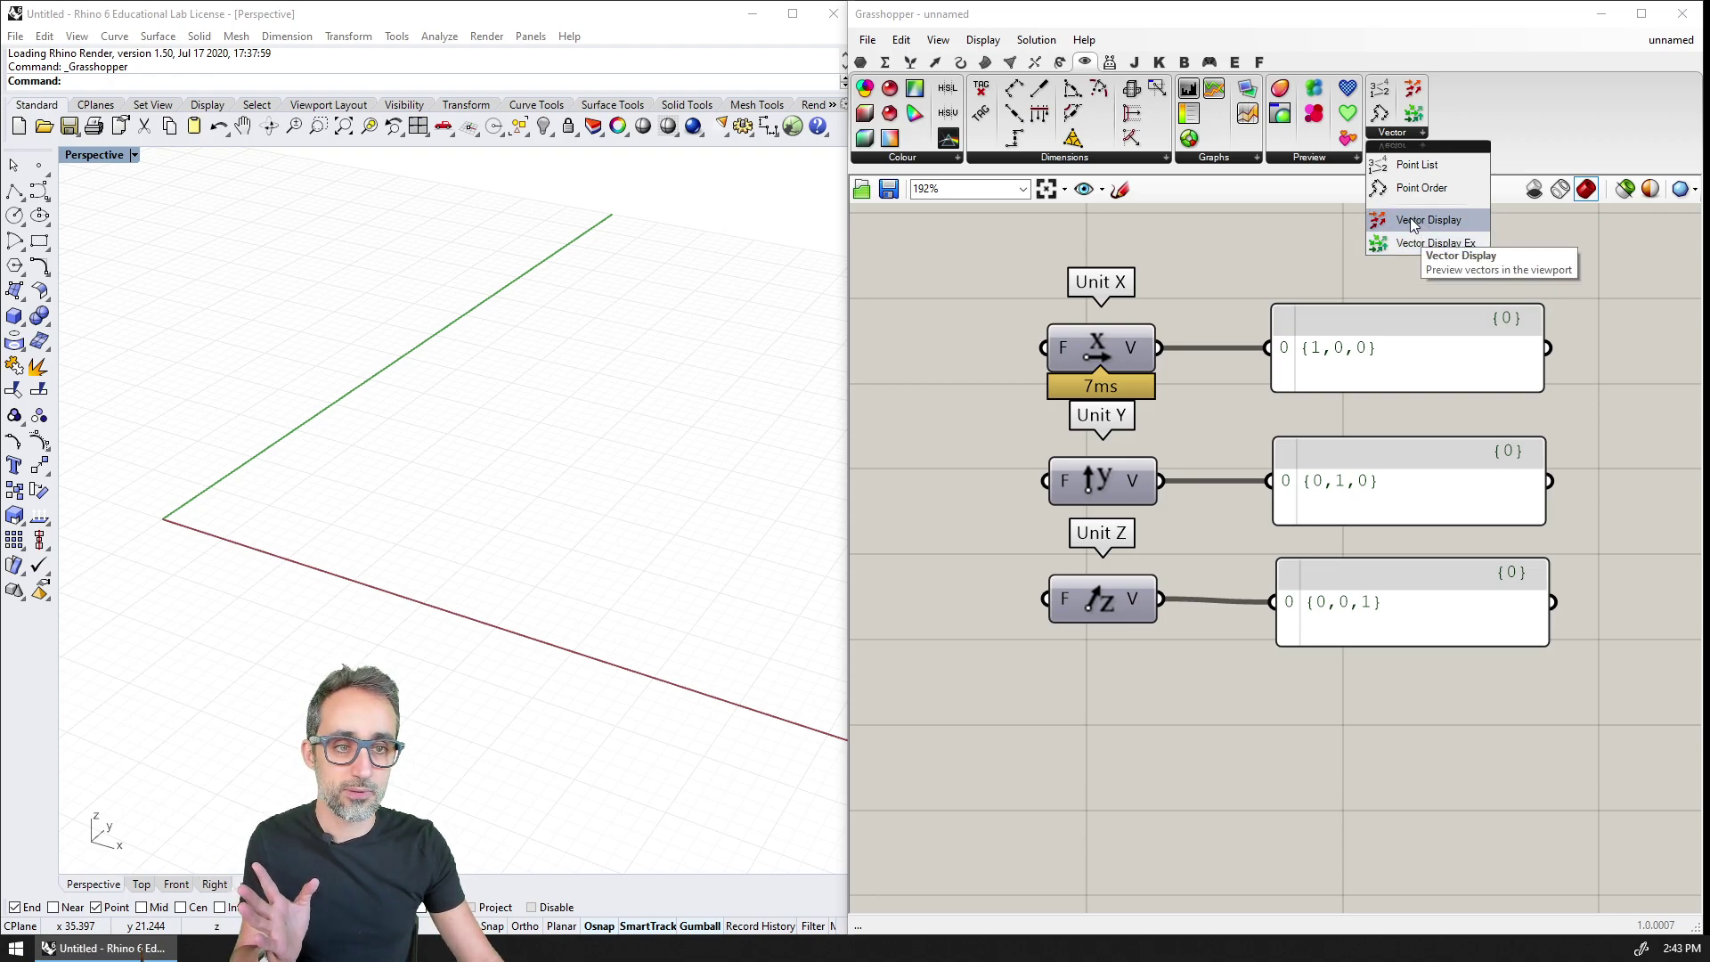
left_click_drag(1412, 222, 1352, 532)
left_click_drag(1360, 770, 1362, 771)
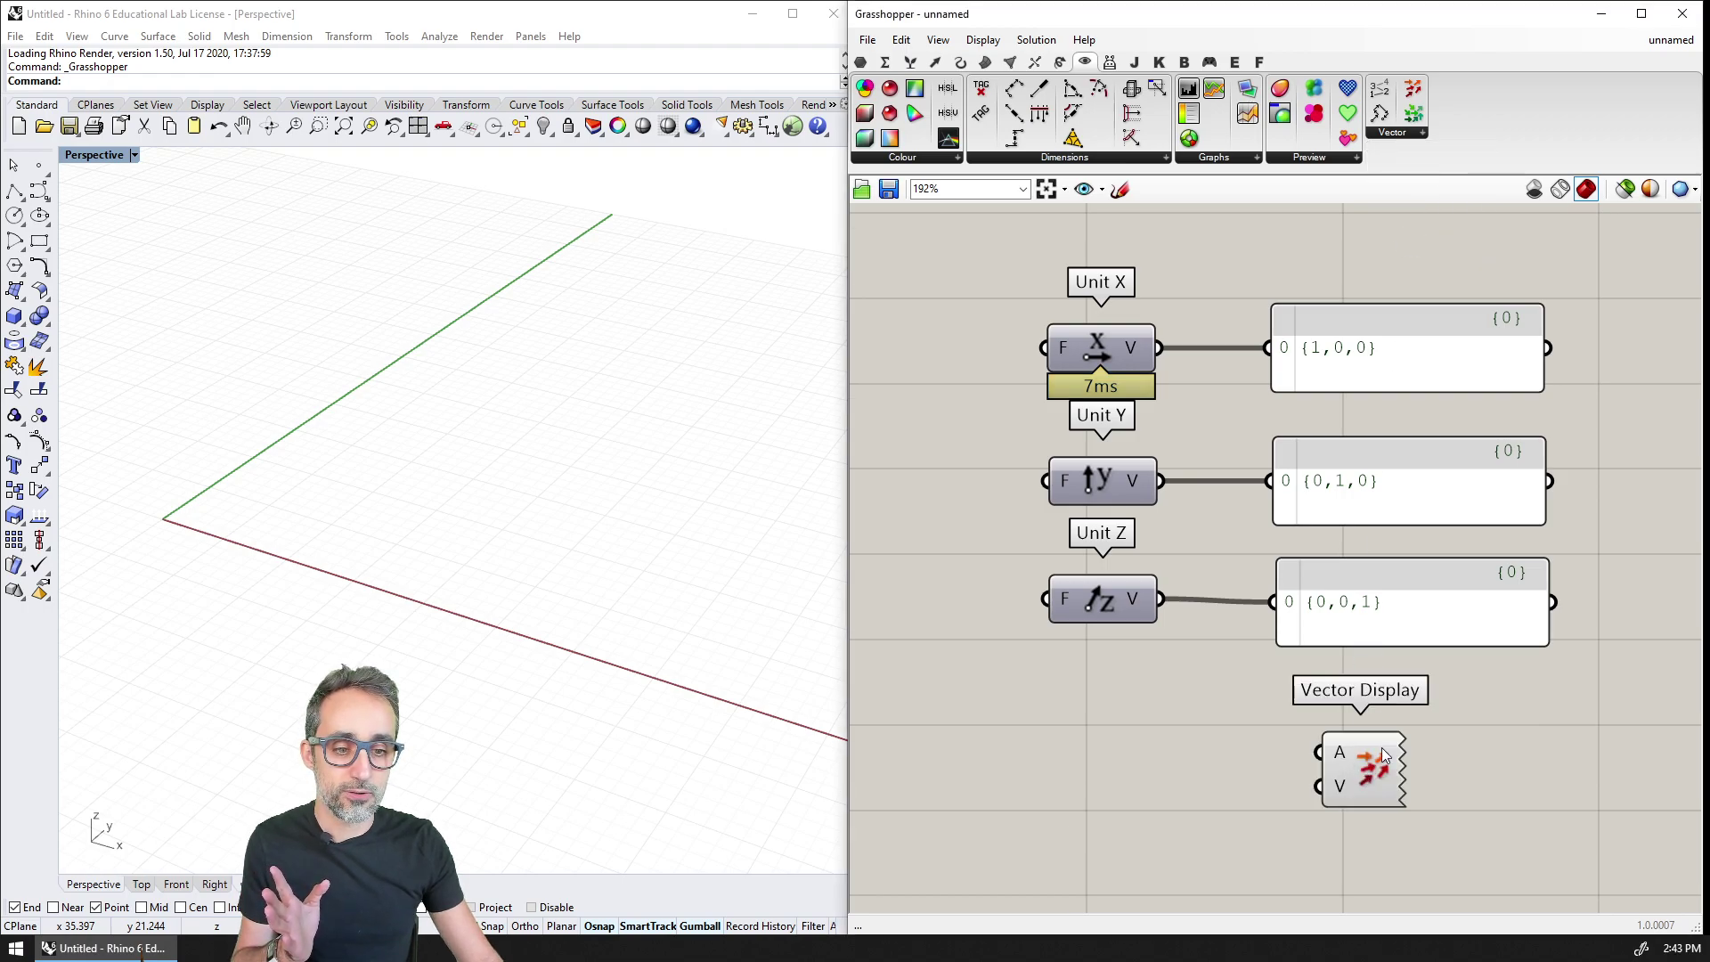
right_click_drag(1381, 746, 1359, 799)
left_click_drag(1339, 837, 1317, 318)
right_click_drag(1317, 317, 1329, 438)
left_click_drag(1329, 434, 1340, 348)
left_click(1323, 436)
Step: Connect the Unit X vector output to Vector Display's V input and draw a point object in the Perspective viewport
mouse_move(1317, 332)
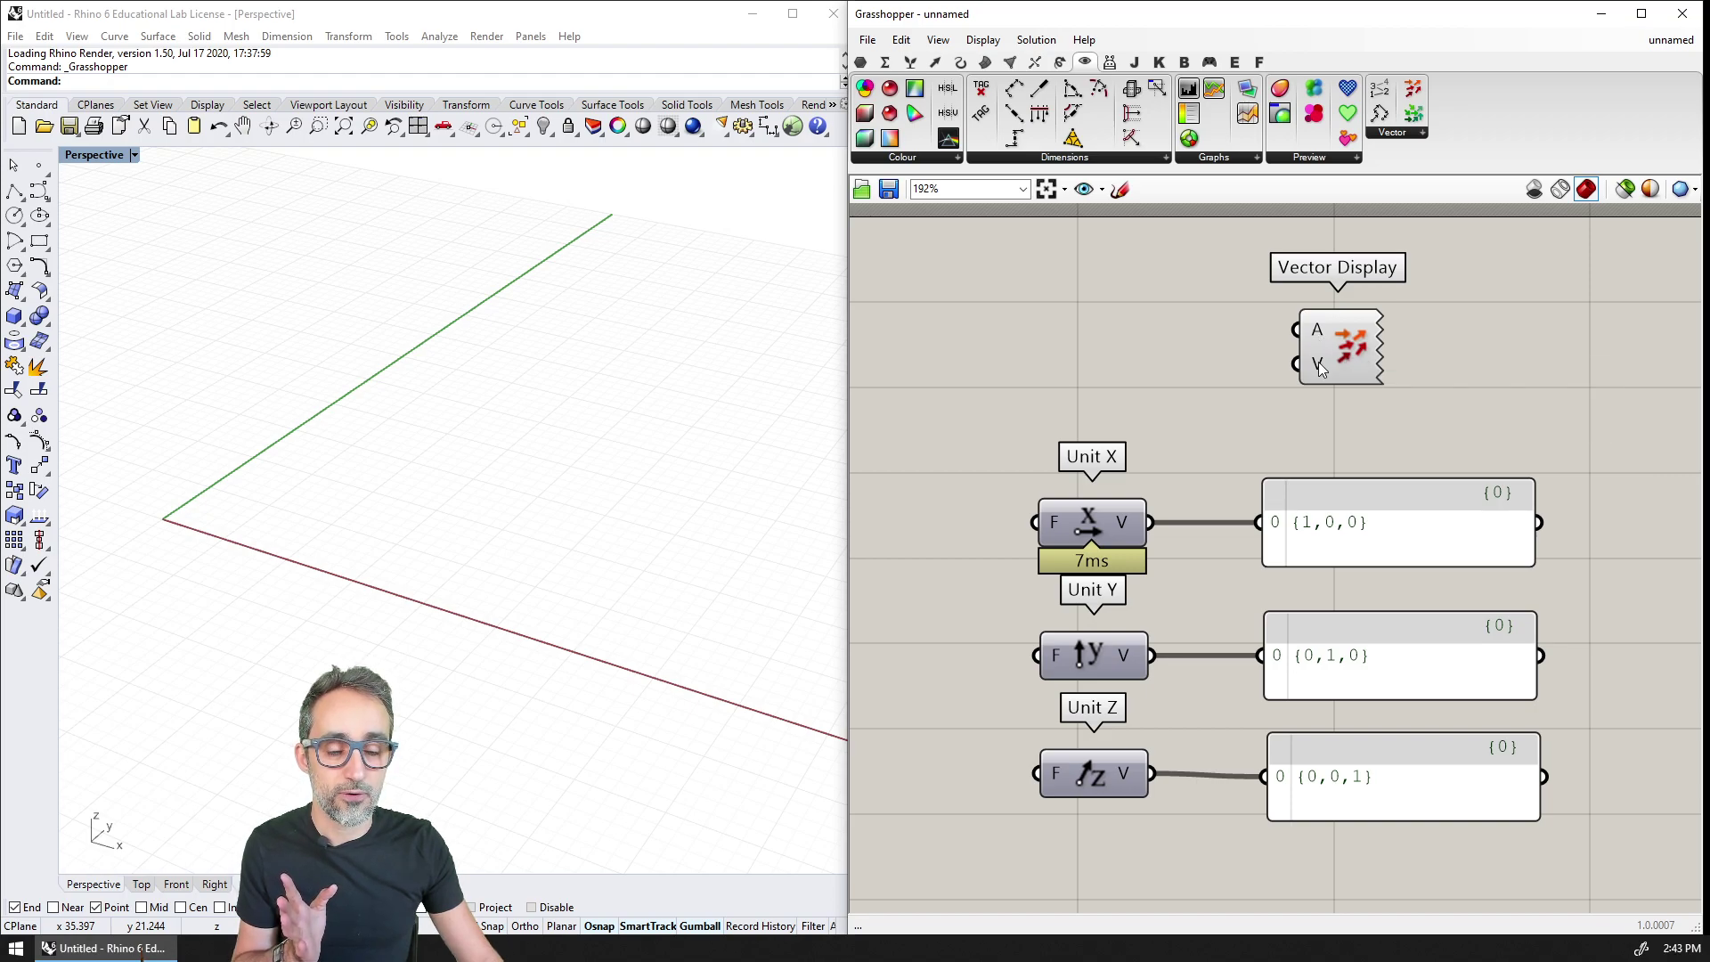
mouse_move(1318, 361)
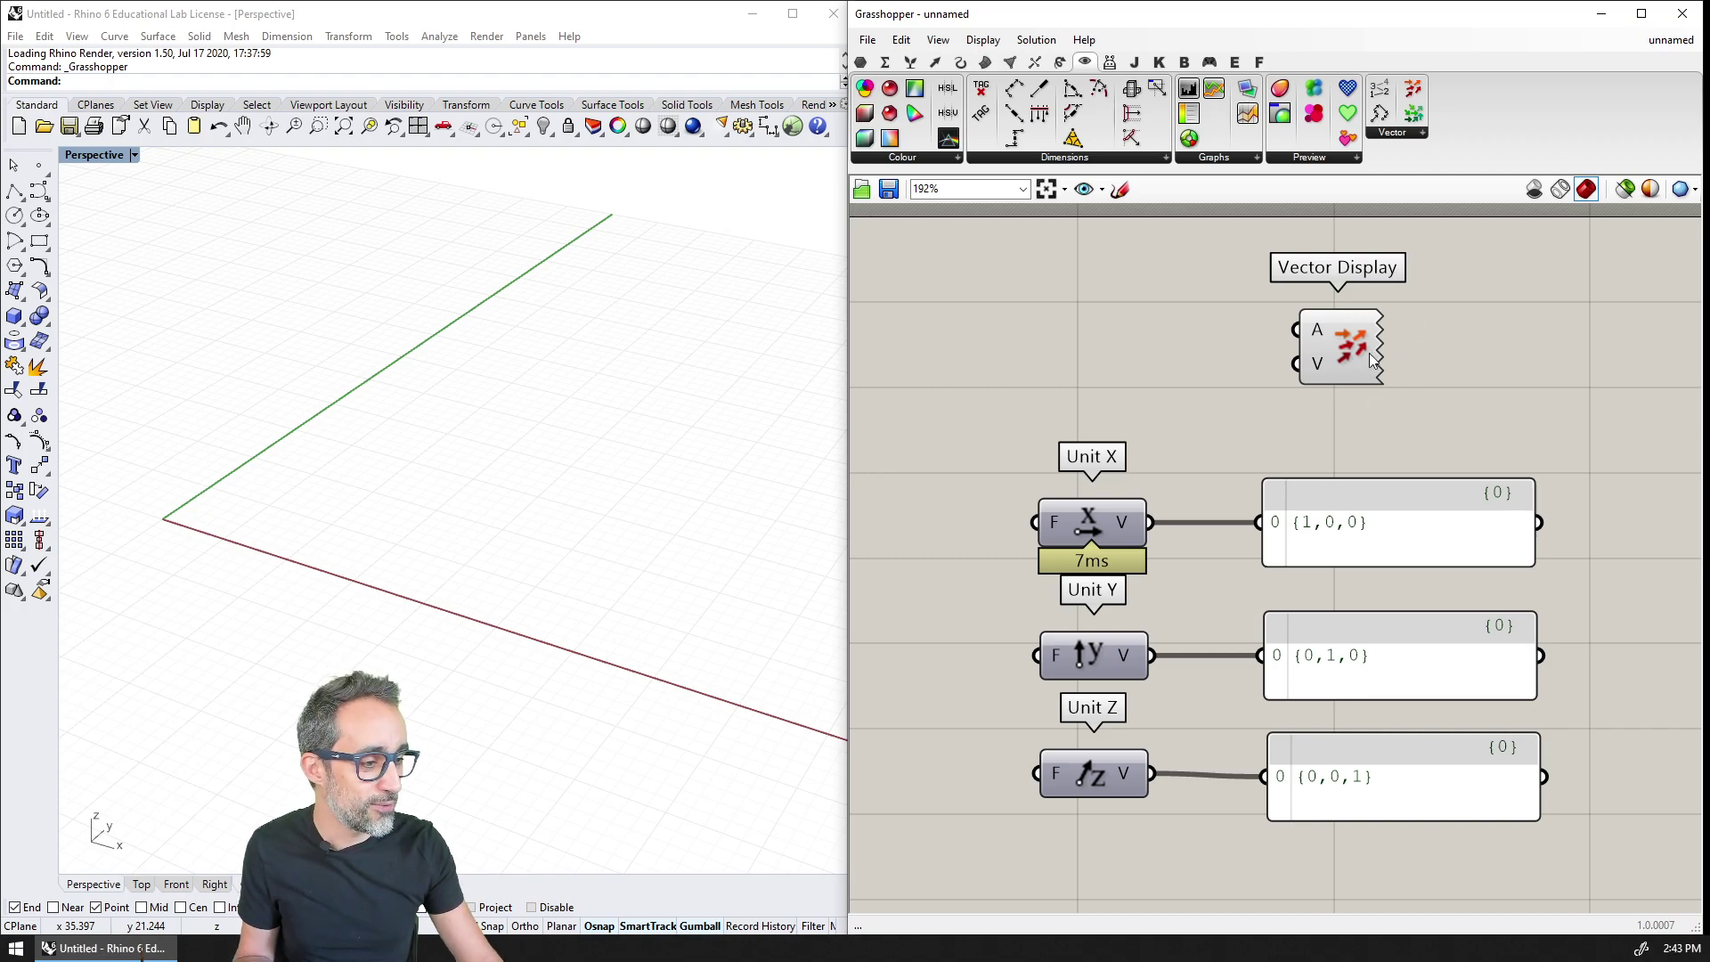
scroll(1396, 365, "up", 2)
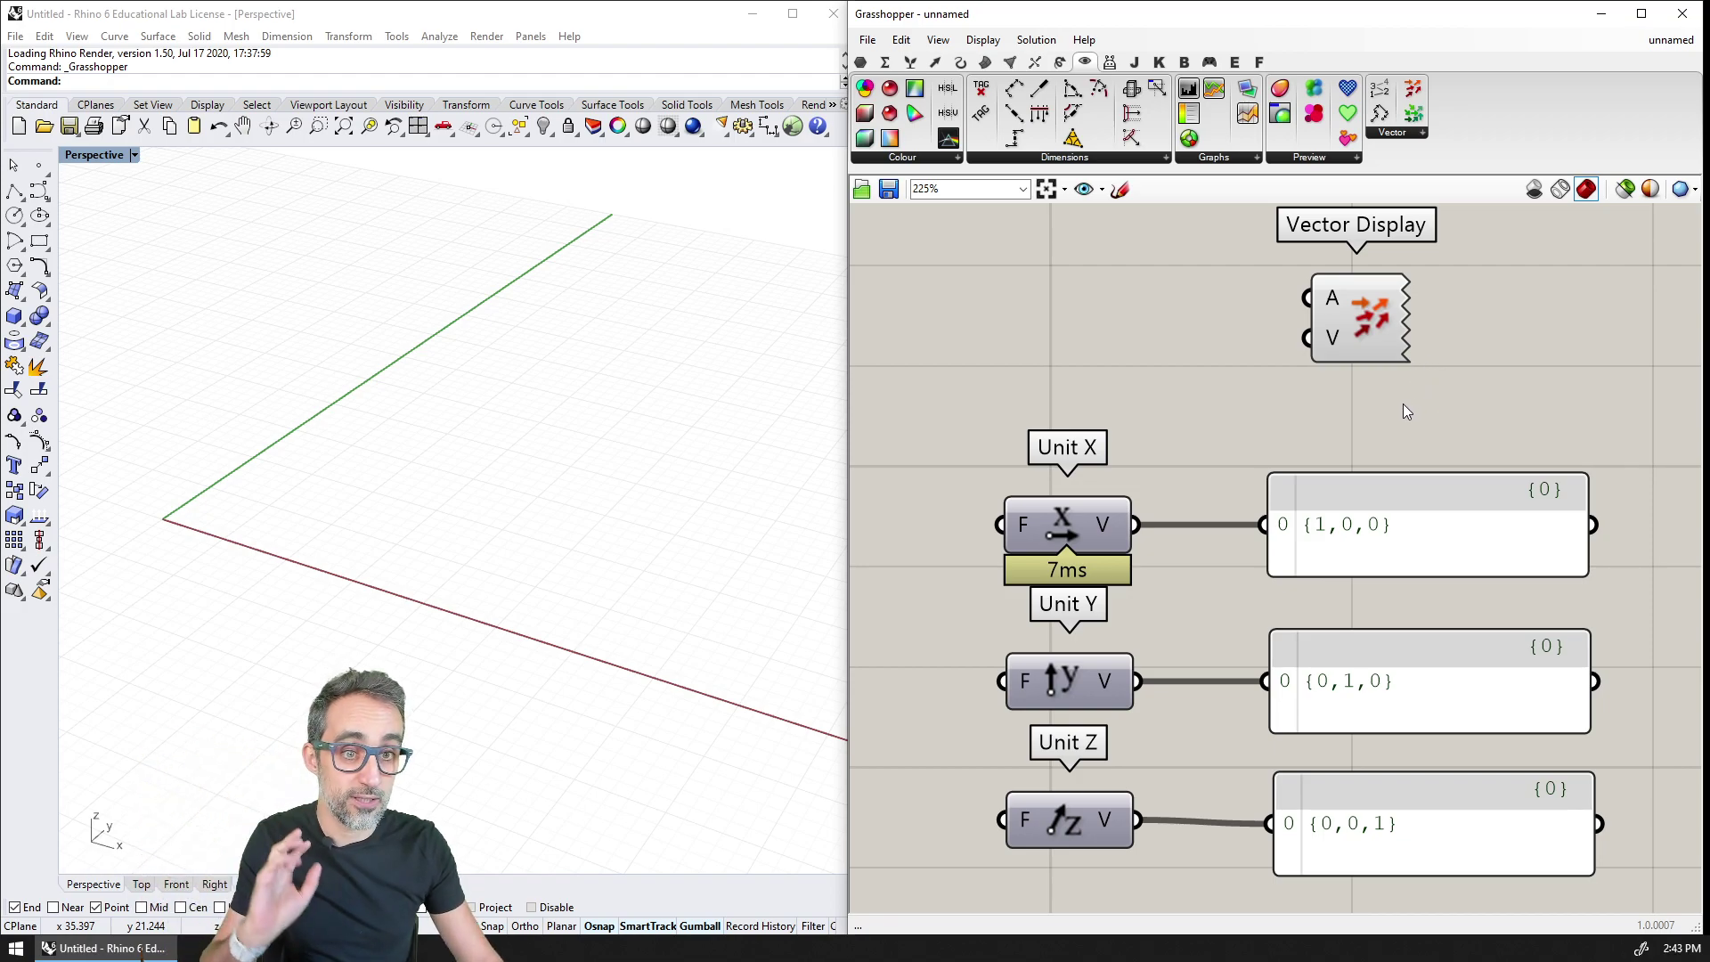
scroll(1379, 397, "down", 2)
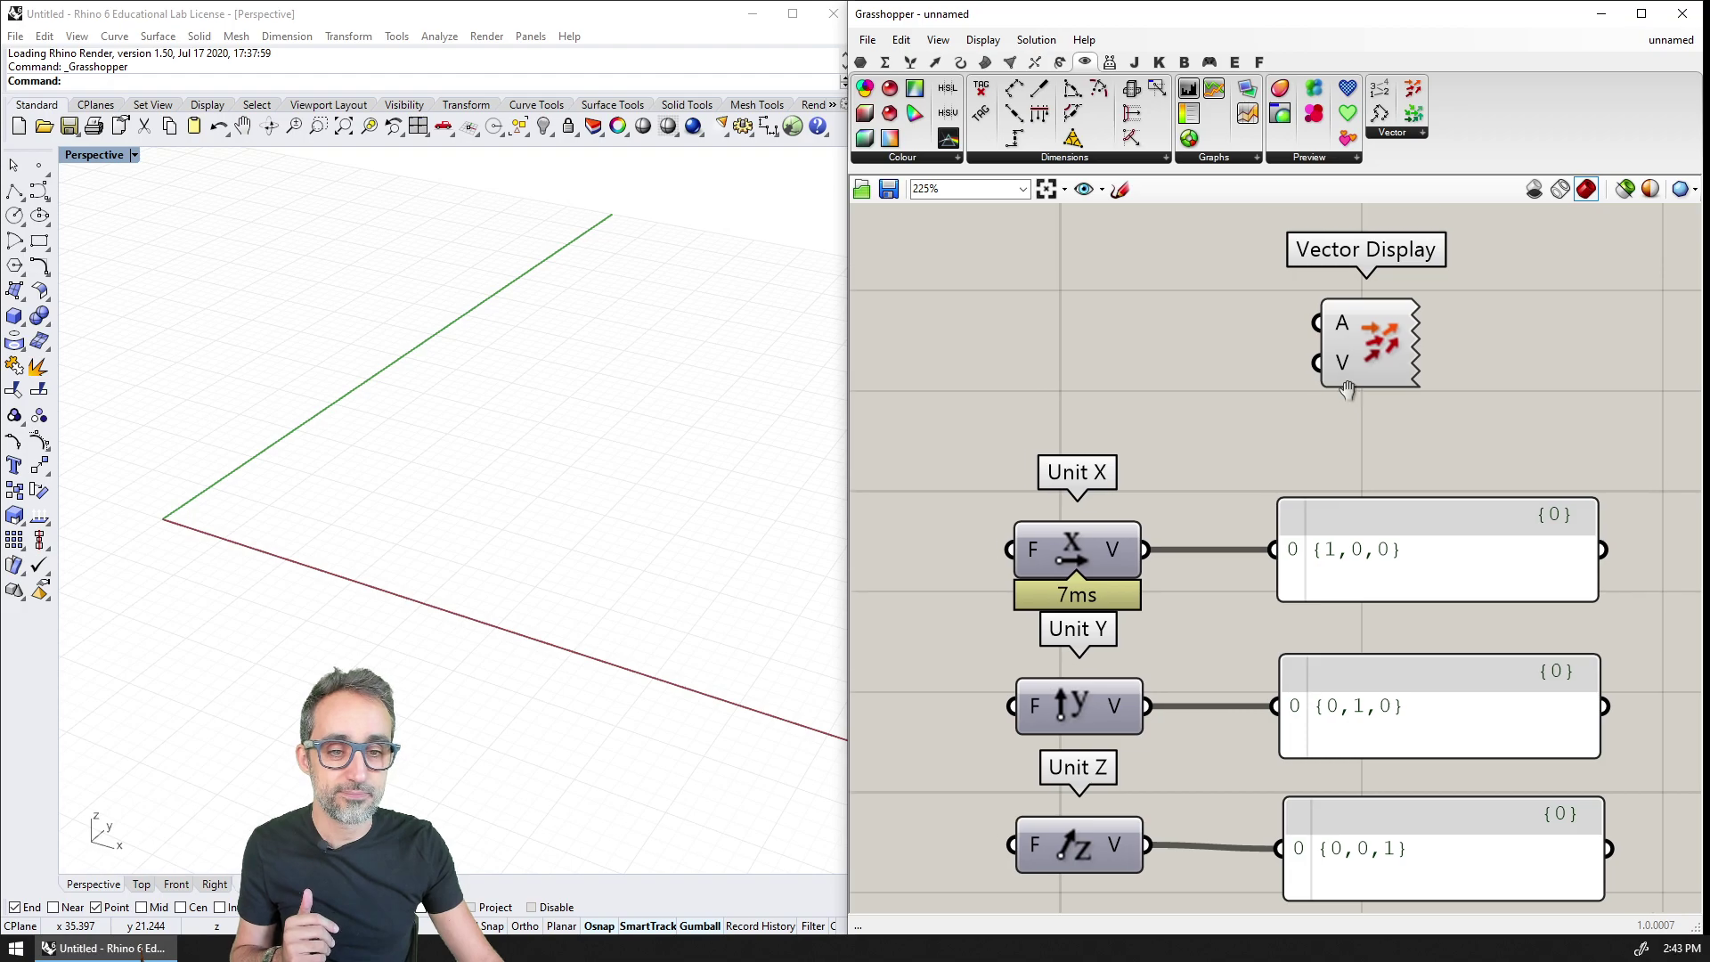
left_click_drag(1177, 526, 1321, 367)
left_click(38, 165)
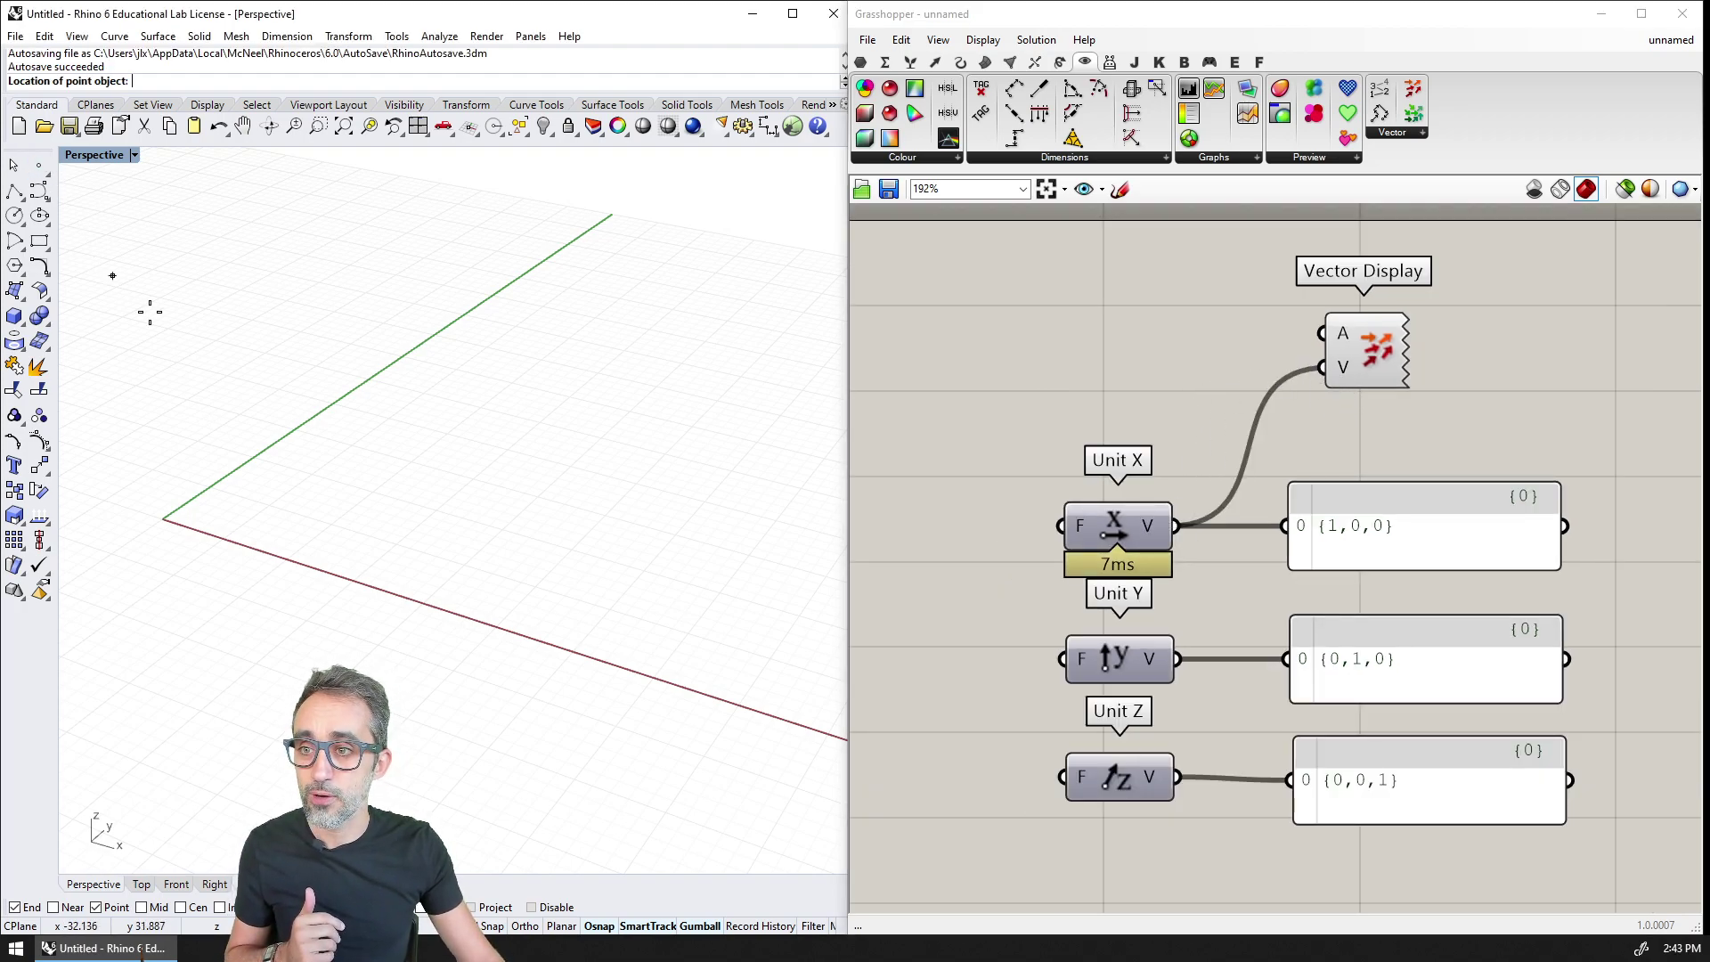
left_click(313, 501)
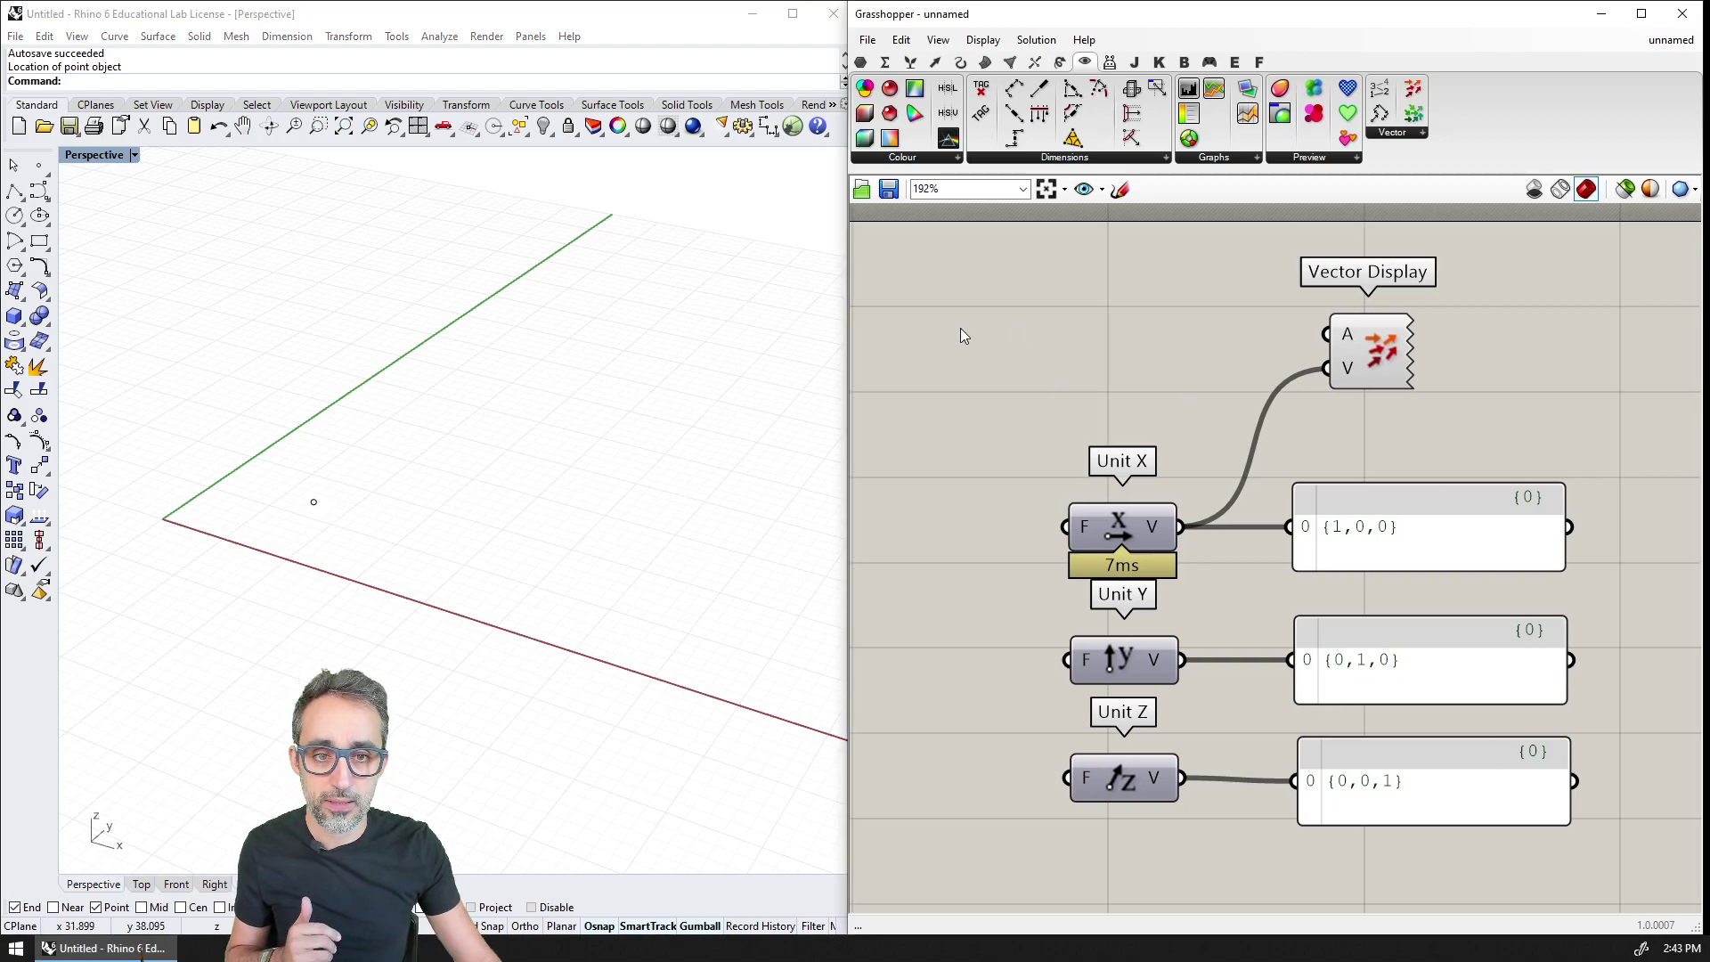
Step: Reference the drawn Rhino point in a new Point parameter and connect it to Vector Display's A input
double_click(960, 327)
type("po")
left_click(915, 74)
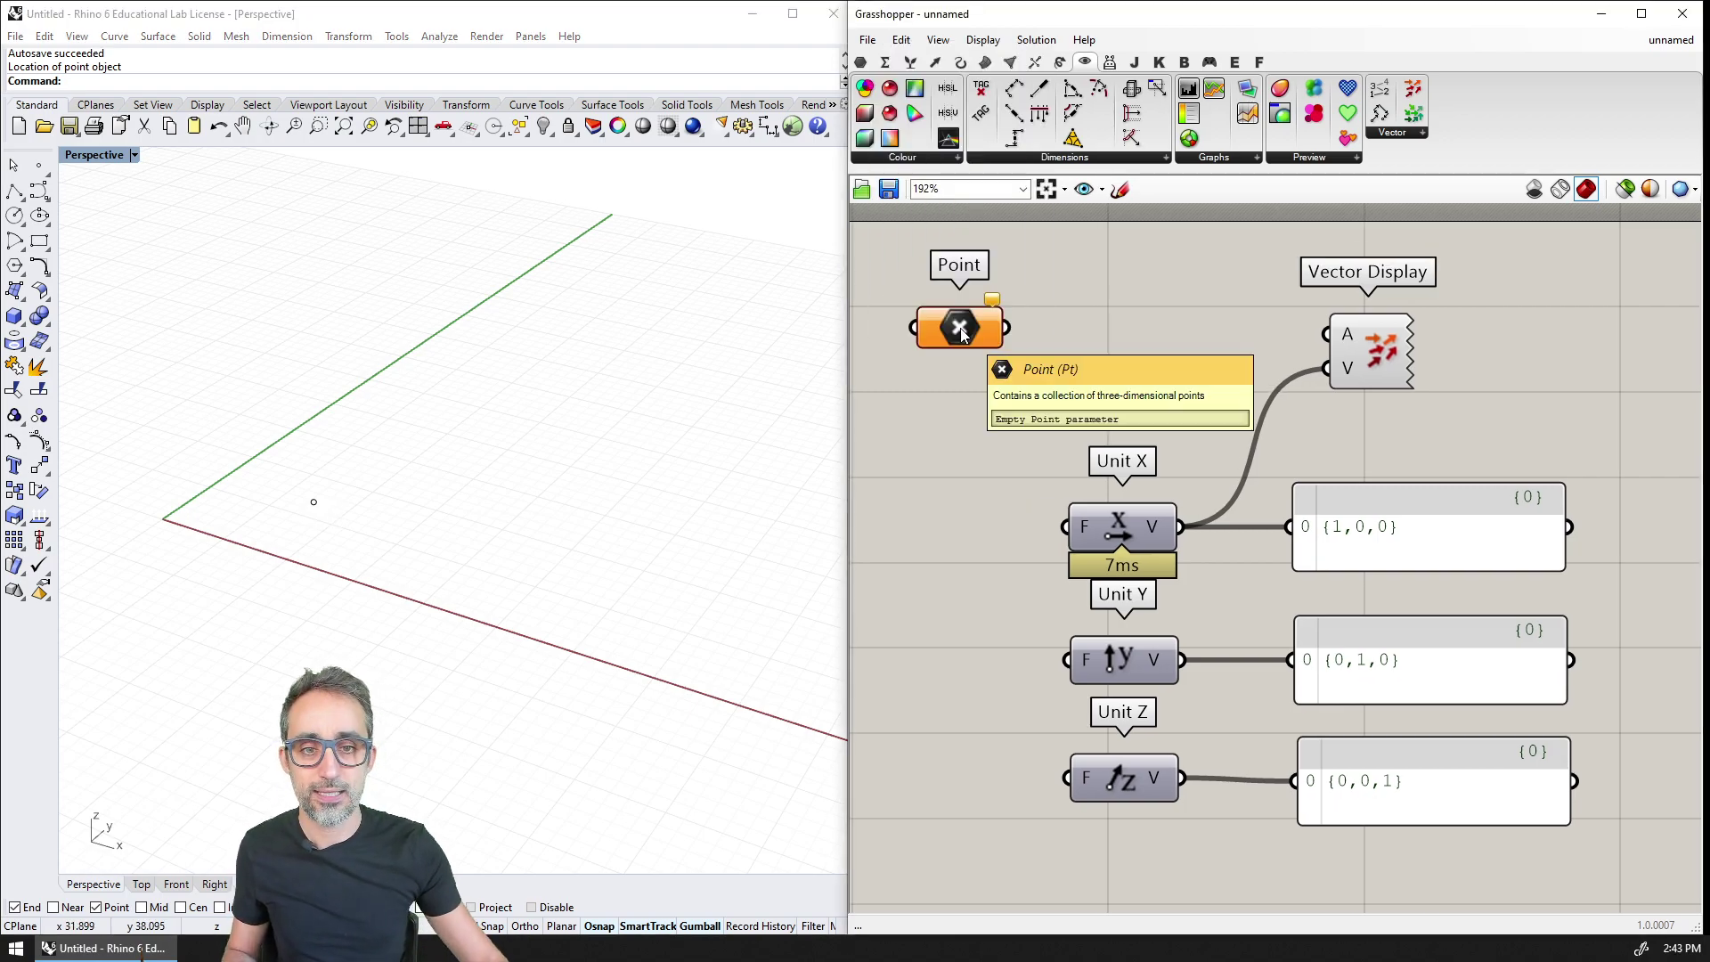
right_click(960, 328)
left_click(1025, 574)
left_click_drag(370, 466, 279, 536)
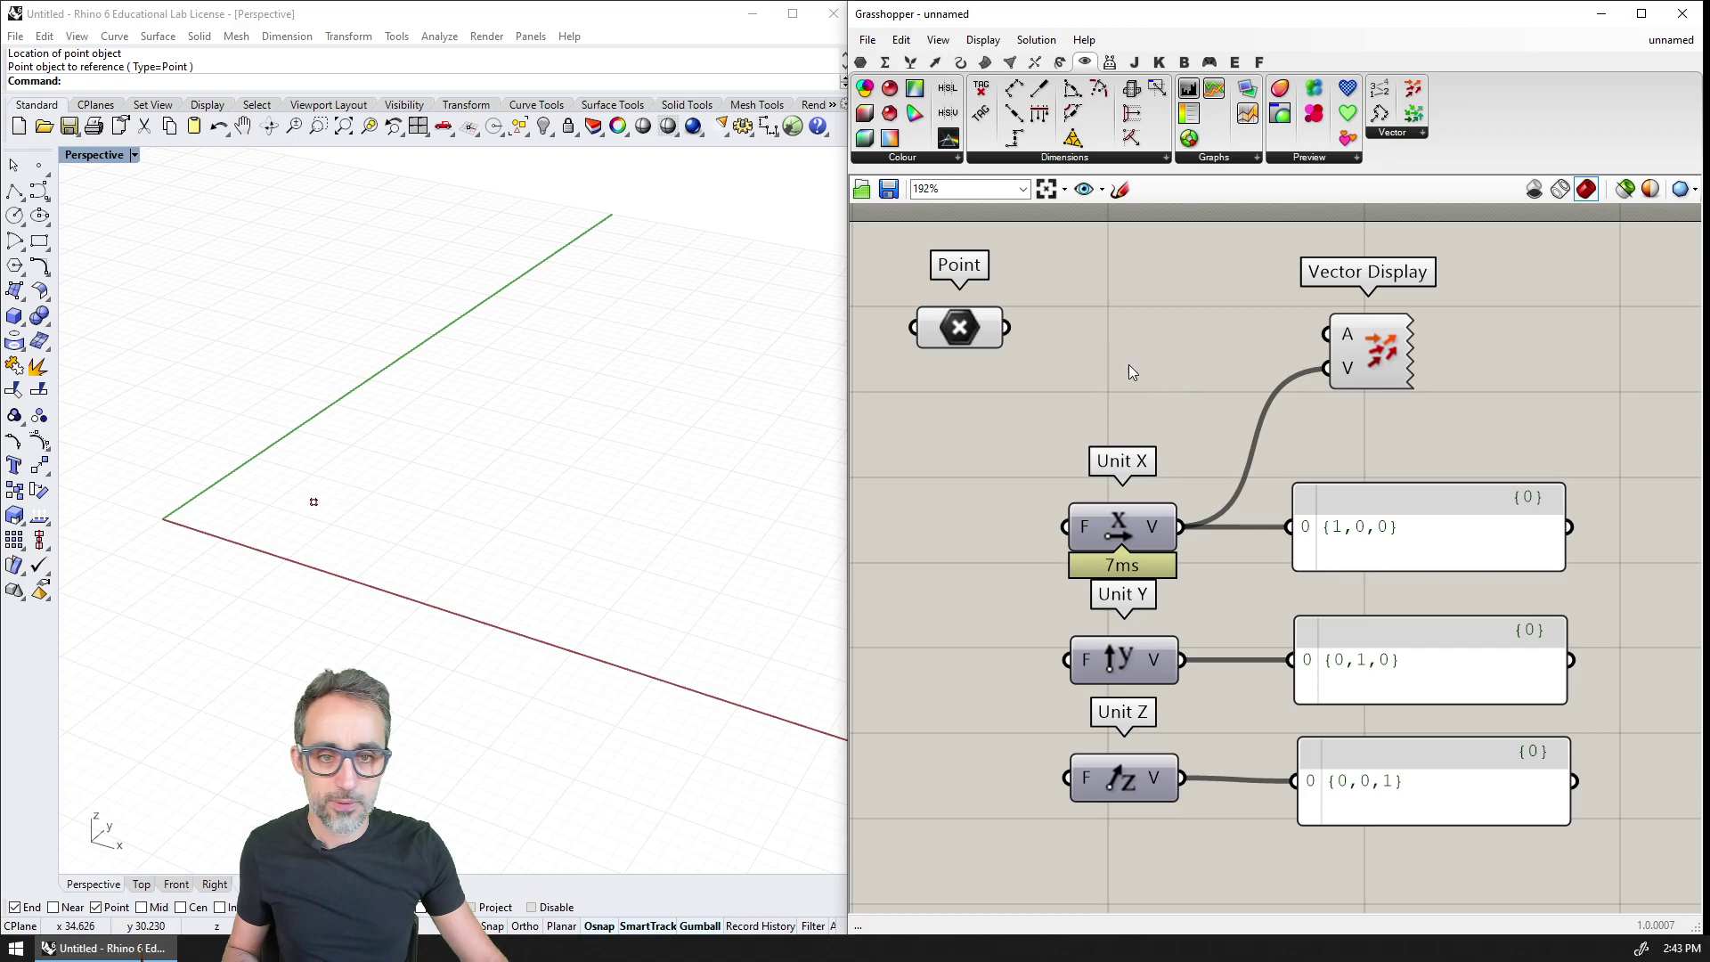
left_click_drag(1004, 332, 1327, 335)
Step: Move the point in the Perspective viewport and examine the X vector arrow anchored to it from several angles
scroll(408, 489, "up", 5)
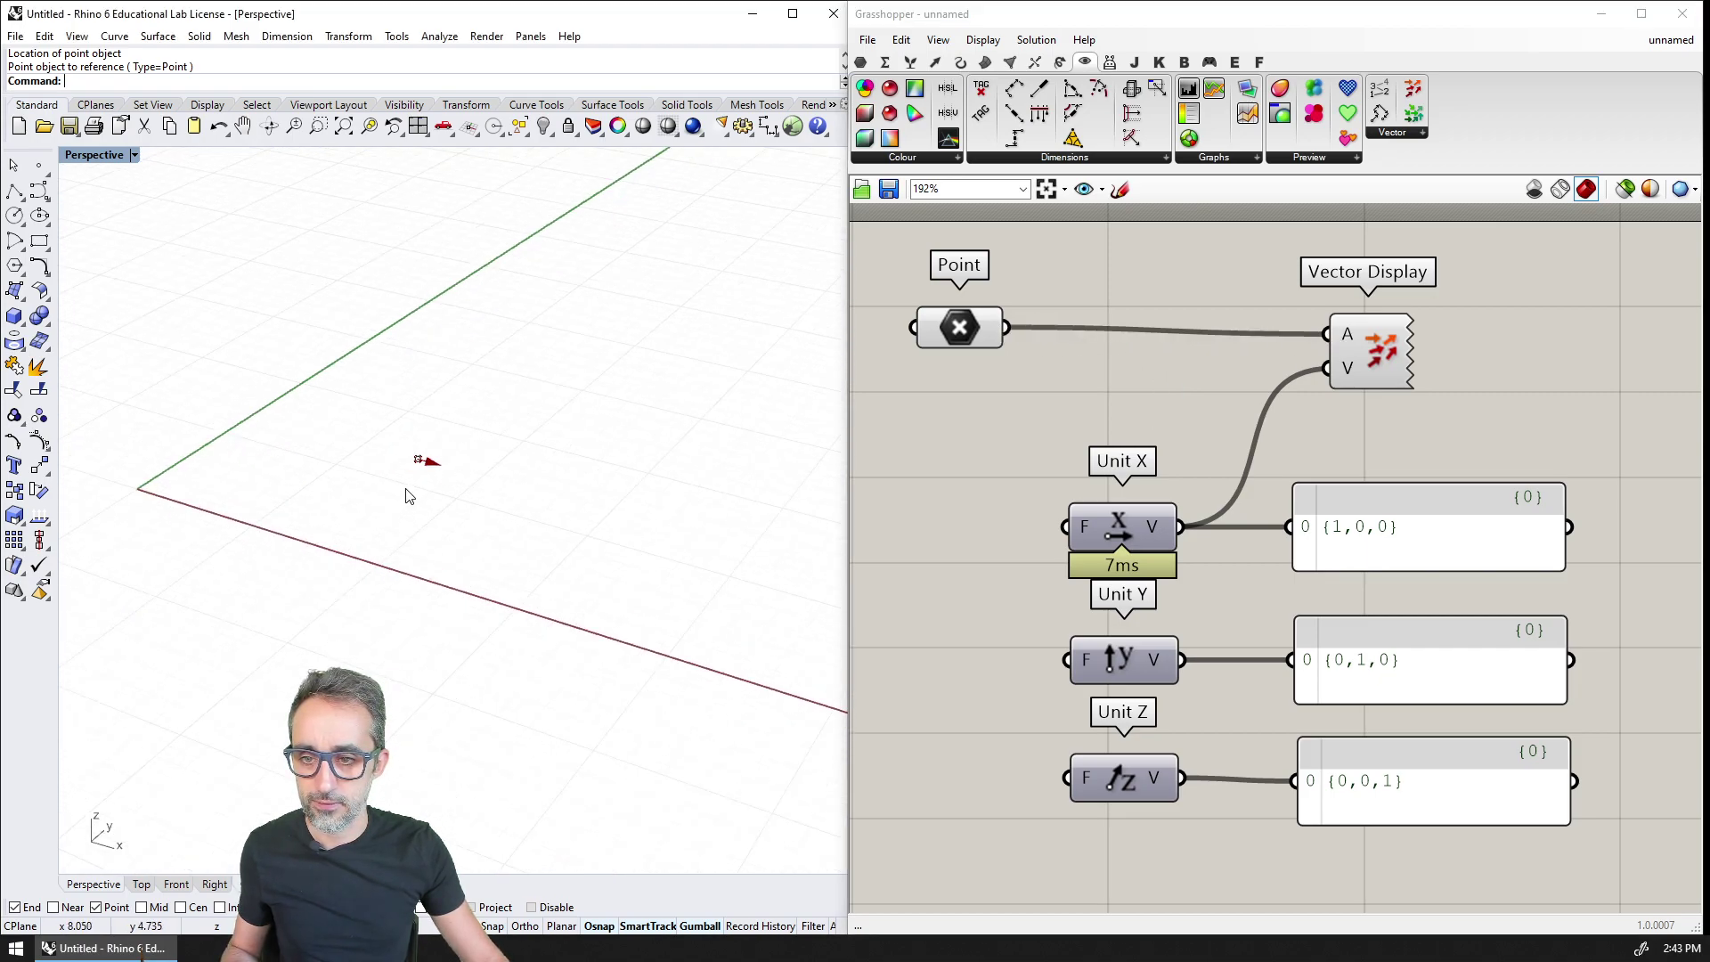
right_click_drag(447, 432, 436, 515, "shift")
scroll(437, 480, "down", 3)
scroll(437, 499, "down", 8)
scroll(436, 495, "up", 4)
scroll(429, 484, "down", 3)
left_click_drag(418, 456, 452, 379)
left_click(422, 465)
left_click(391, 490)
left_click(444, 443)
scroll(1192, 348, "down", 5)
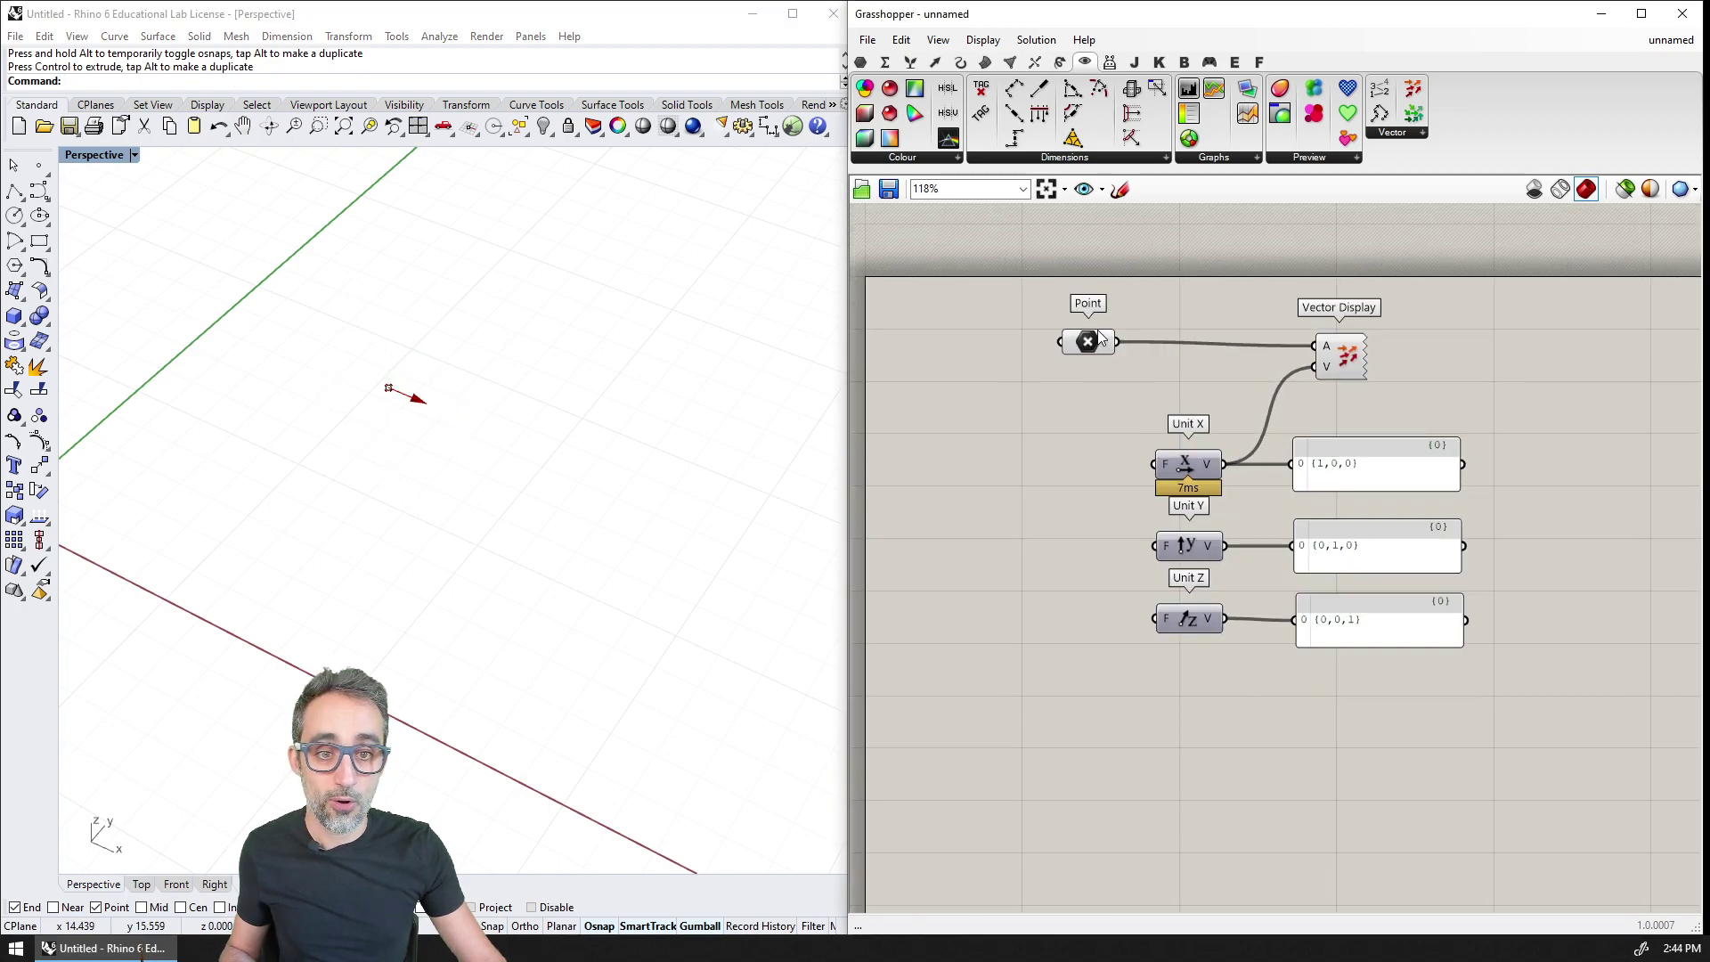
Step: Add a Radial grid component to the canvas below the unit vector components
left_click(937, 64)
left_click(1065, 158)
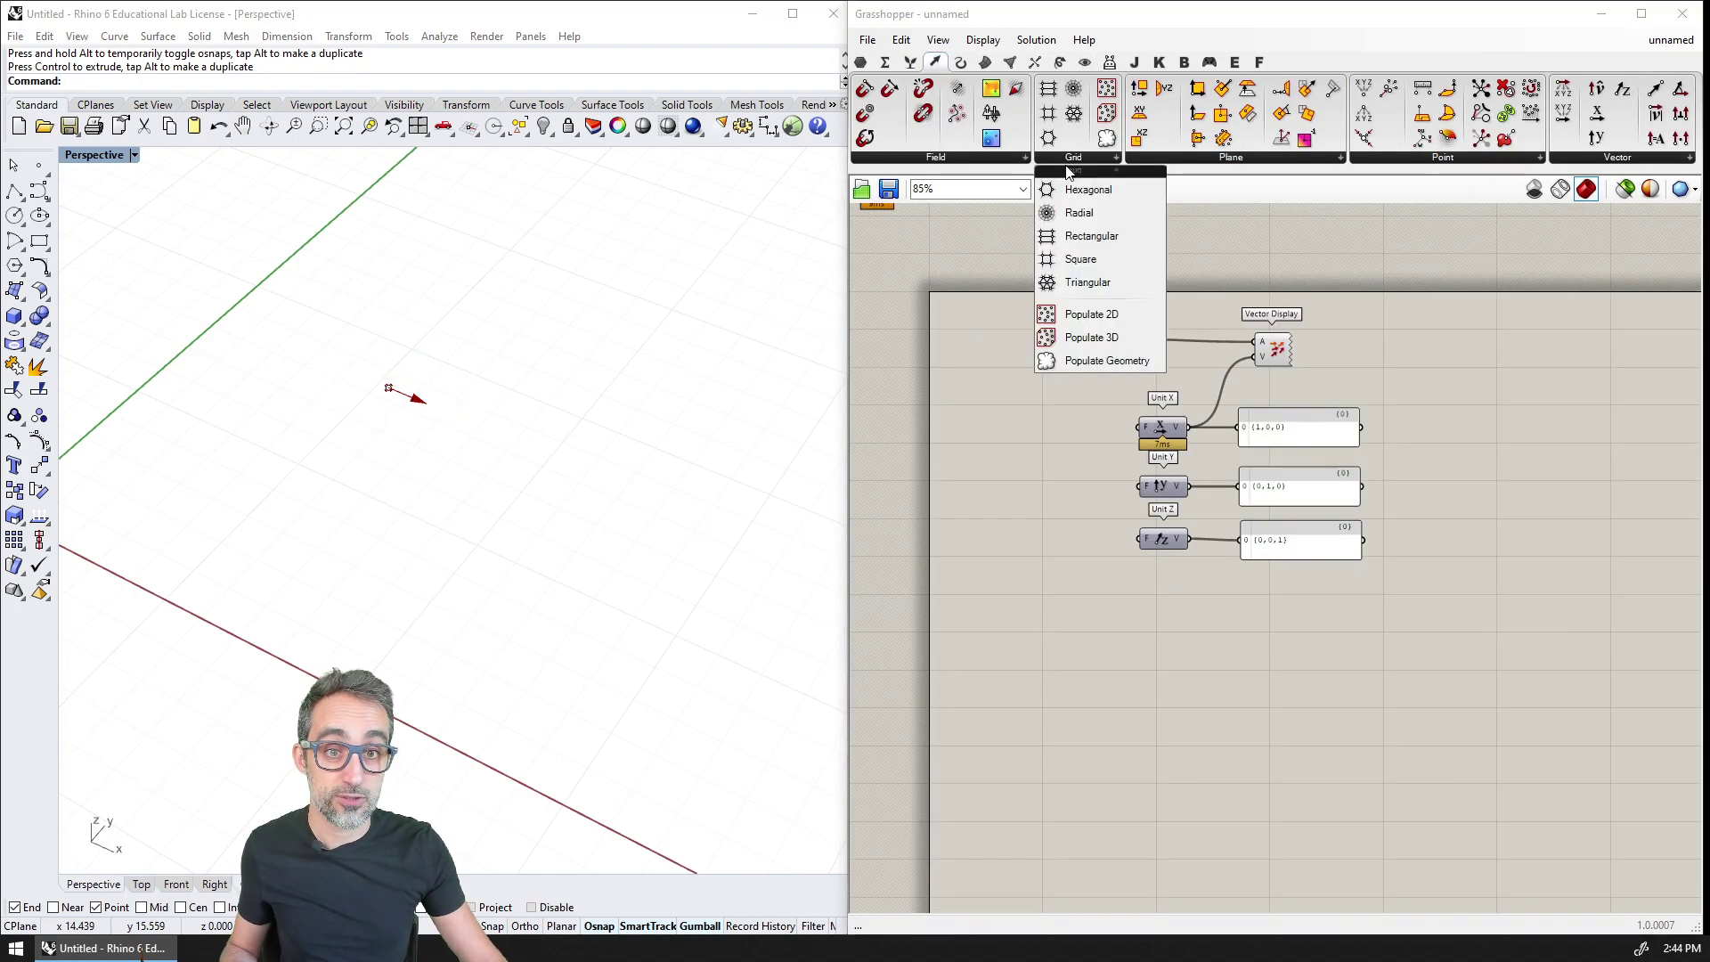
left_click(1072, 212)
left_click(1124, 634)
left_click_drag(1120, 630, 1129, 652)
right_click_drag(516, 578, 630, 559, "shift")
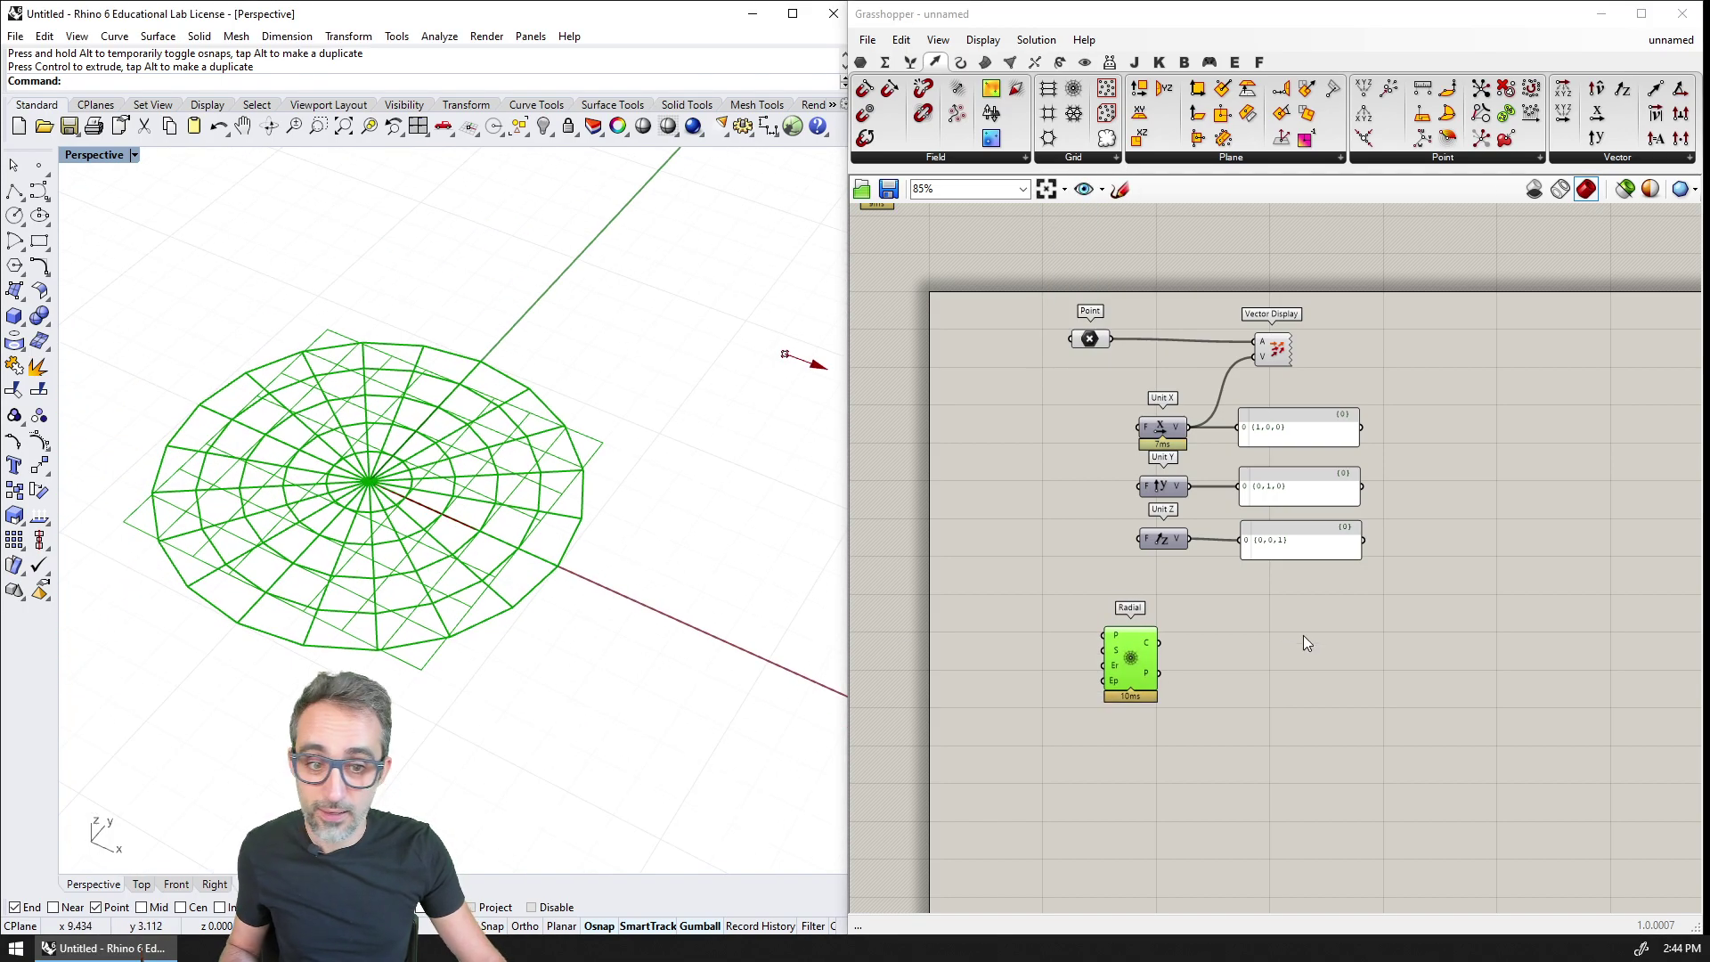
double_click(1248, 675)
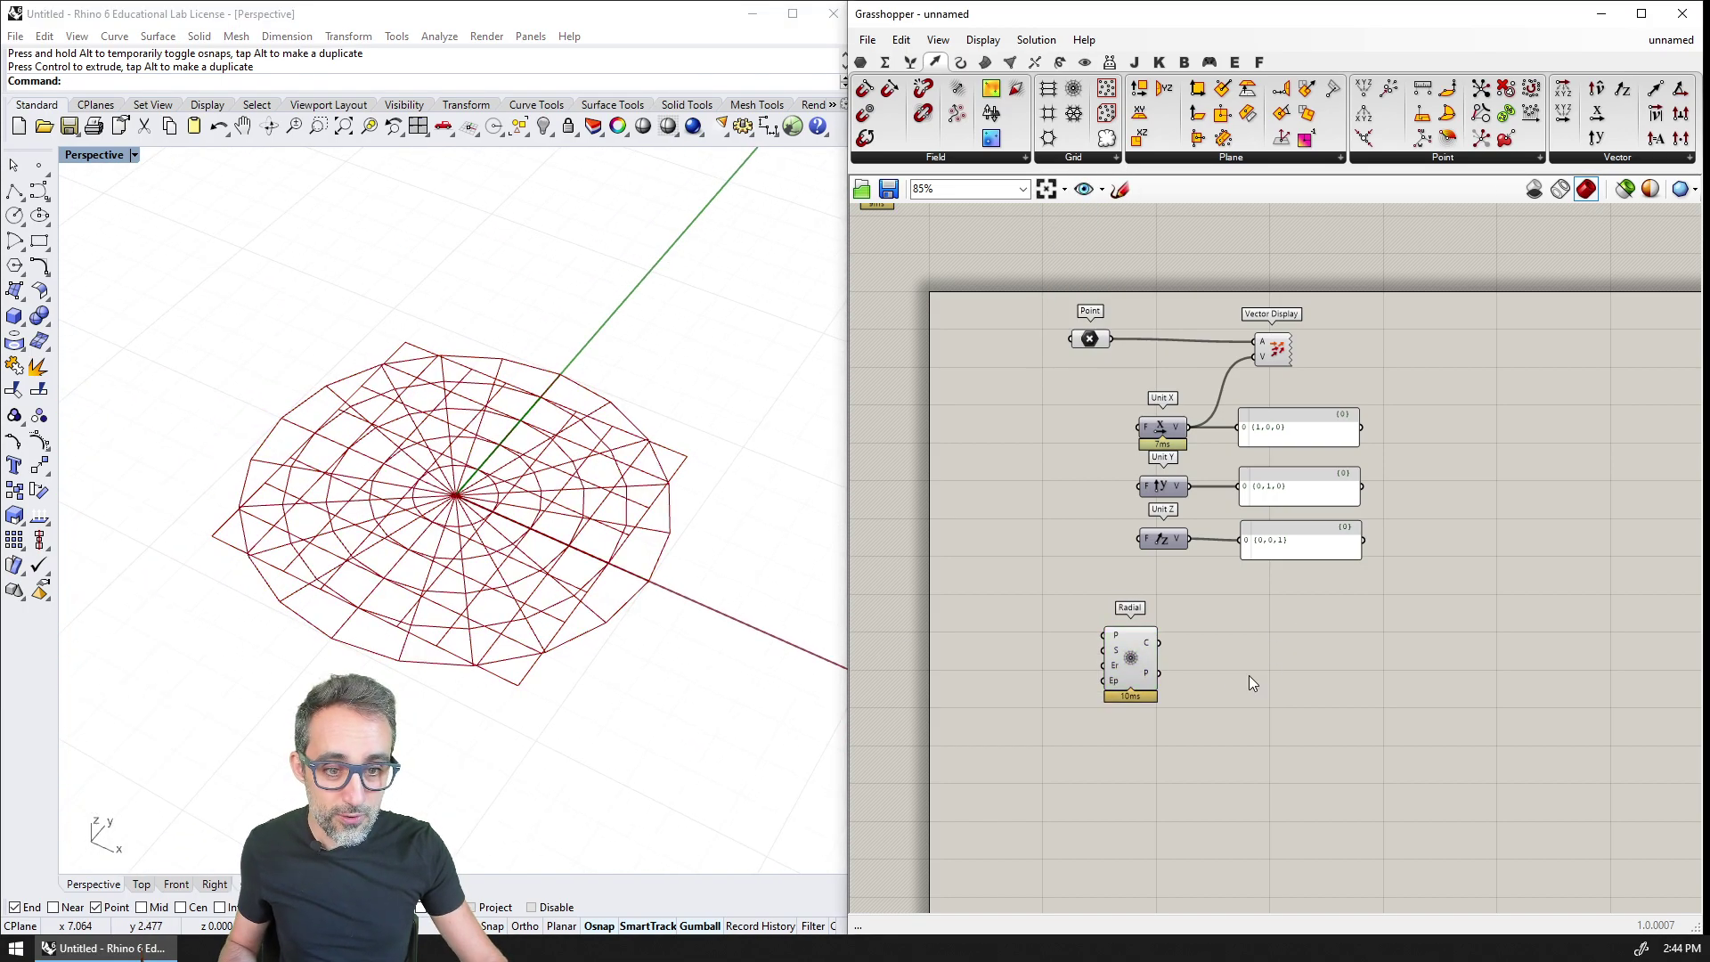
type("pointl")
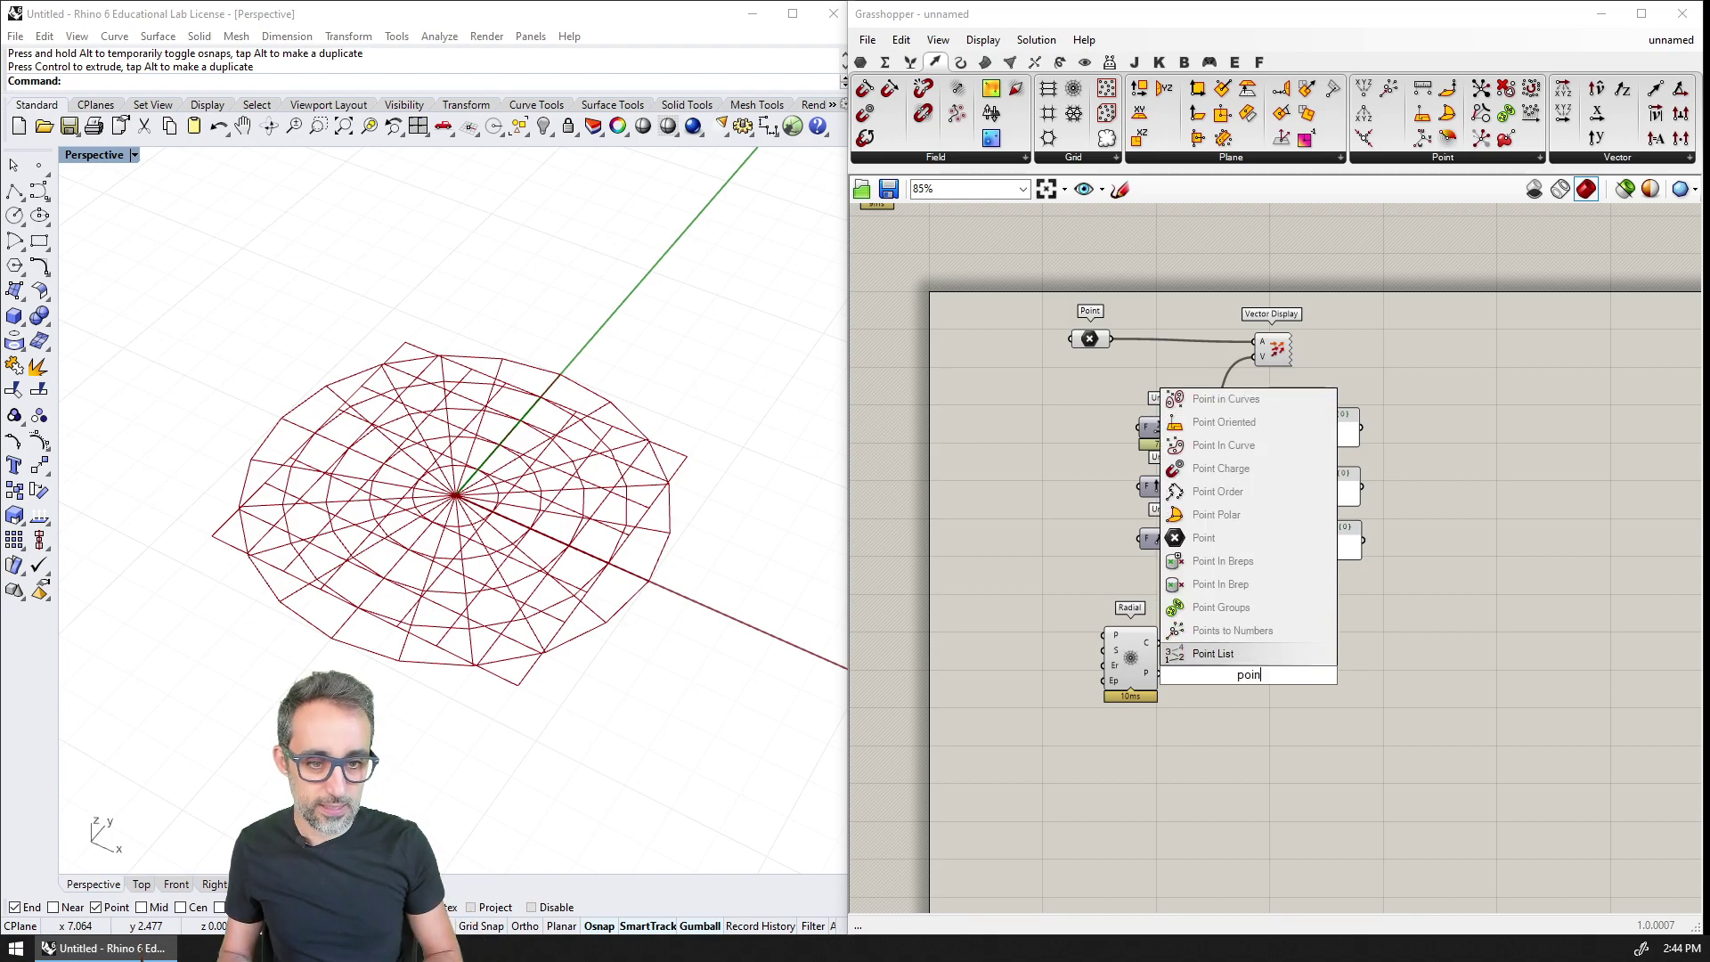
key("Return")
Step: Connect the Radial grid's points output to Vector Display's A input and delete the Point parameter
left_click_drag(1134, 660, 1301, 330)
scroll(1132, 372, "up", 2)
left_click(1079, 323)
key("Delete")
Step: Move the Radial component beside Vector Display above Unit X and turn off its viewport preview
left_click_drag(1124, 406, 1139, 335)
key("ctrl+q")
mouse_move(563, 570)
right_mouse_down()
mouse_move(583, 532)
mouse_move(698, 561)
mouse_move(561, 569)
mouse_move(572, 549)
right_mouse_up()
scroll(582, 531, "up", 3)
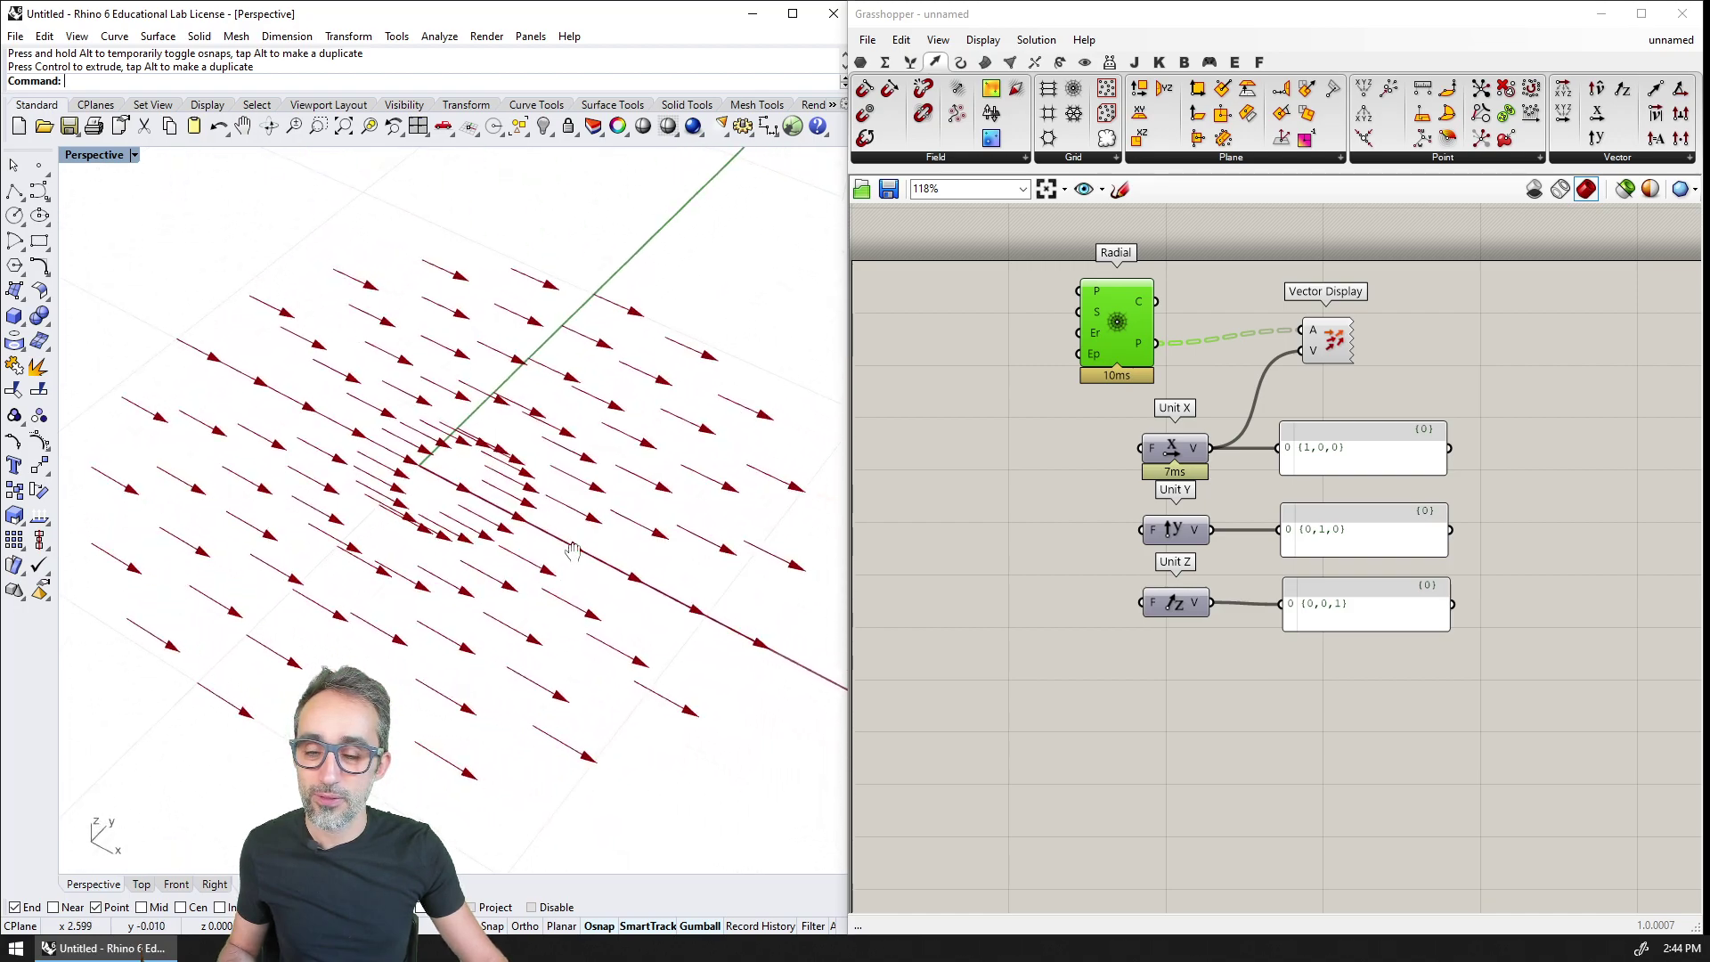
Step: Replace Vector Display's V input with the Unit Y vector, and after that with the Unit Z vector
left_click(1117, 332)
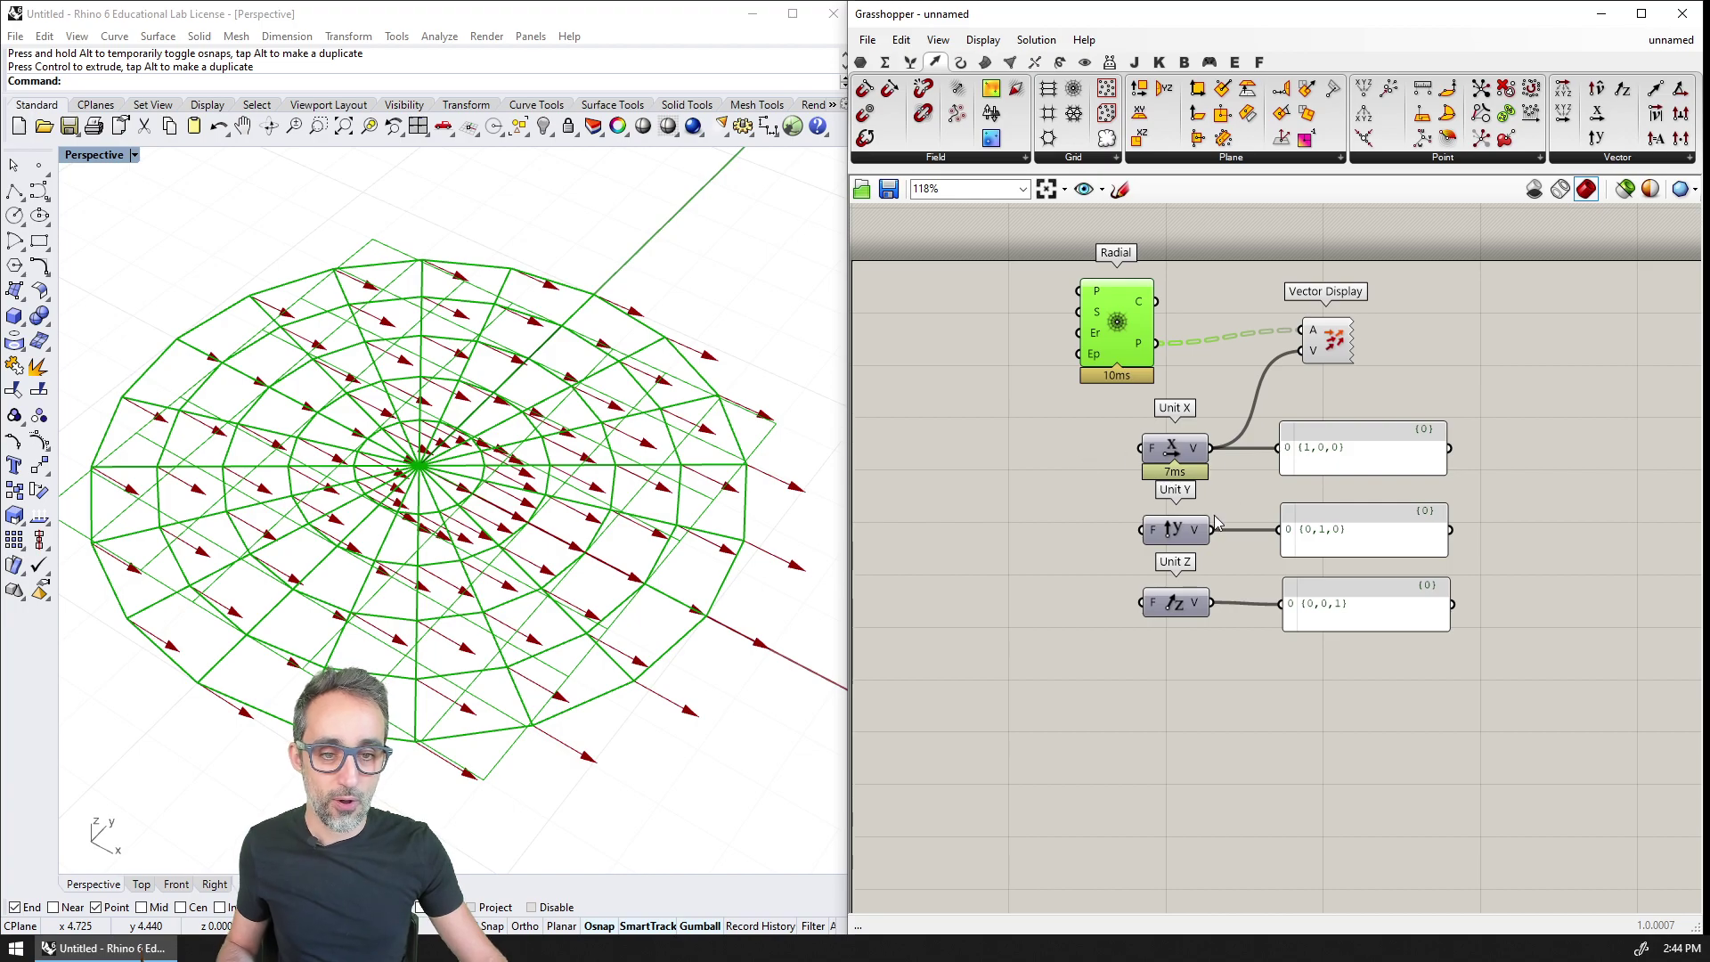
key("ctrl+q")
left_click_drag(1213, 529, 1295, 356)
left_click_drag(1211, 602, 1302, 351)
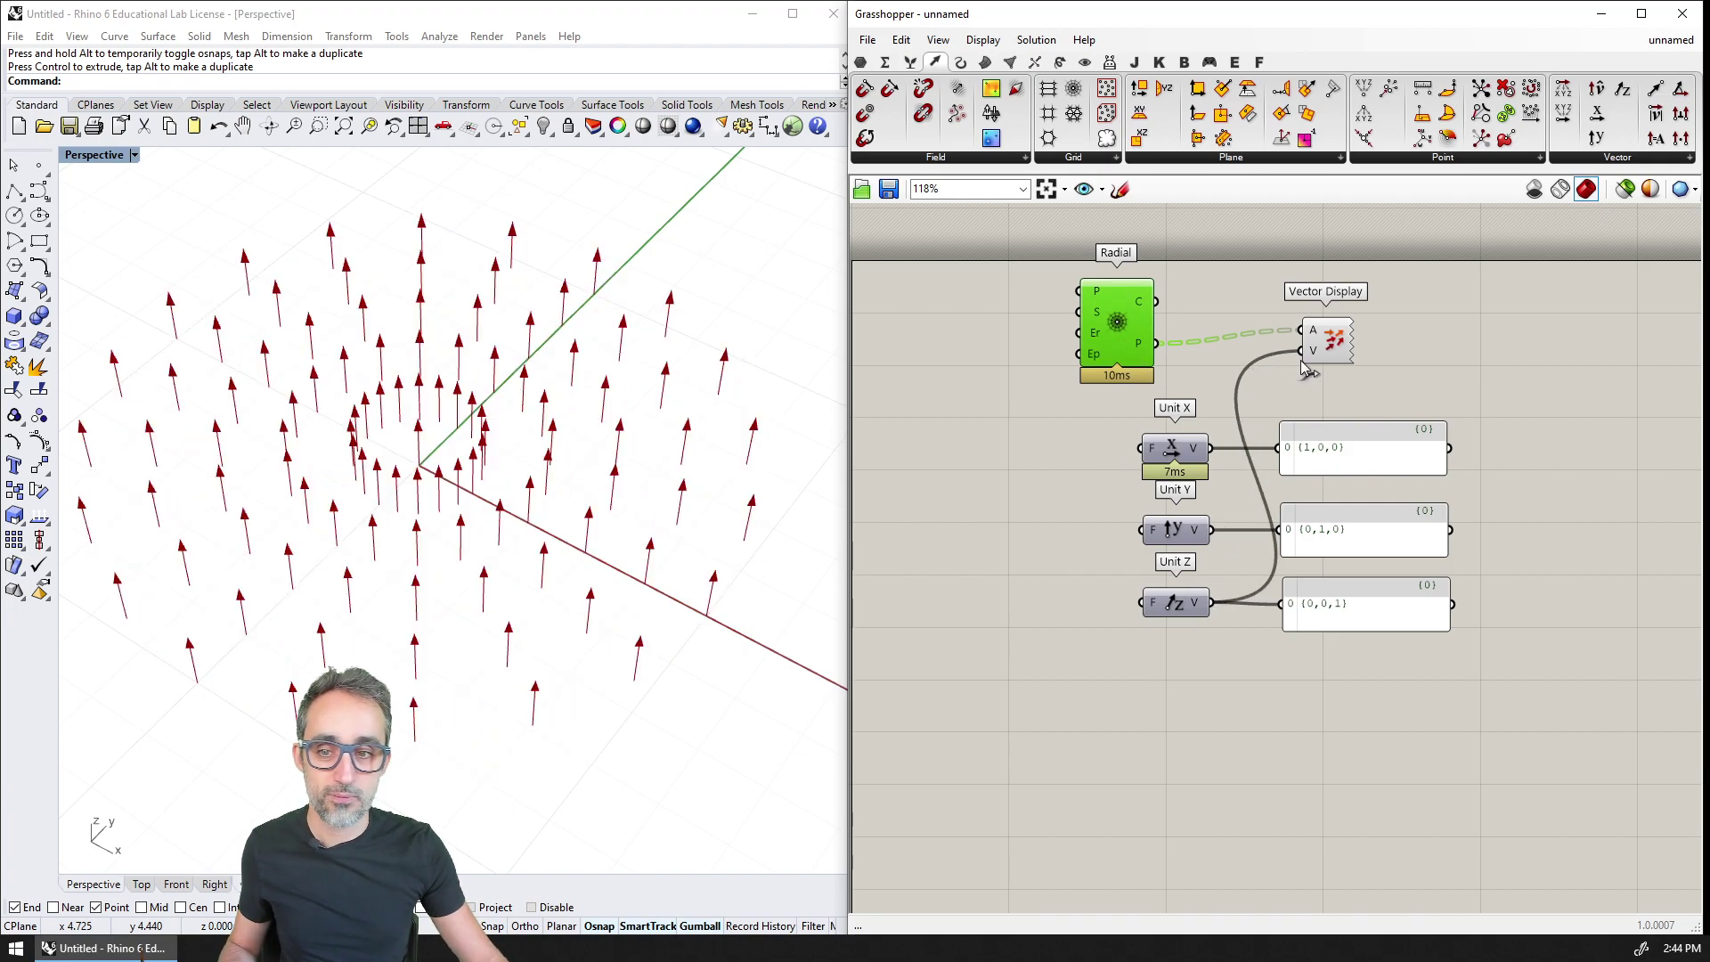
right_click_drag(736, 649, 801, 534)
Step: Show the Radial grid together with the Z vector arrows and examine Vector Display's arrows in the Perspective viewport
left_click(1111, 341)
right_click_drag(650, 445, 687, 631)
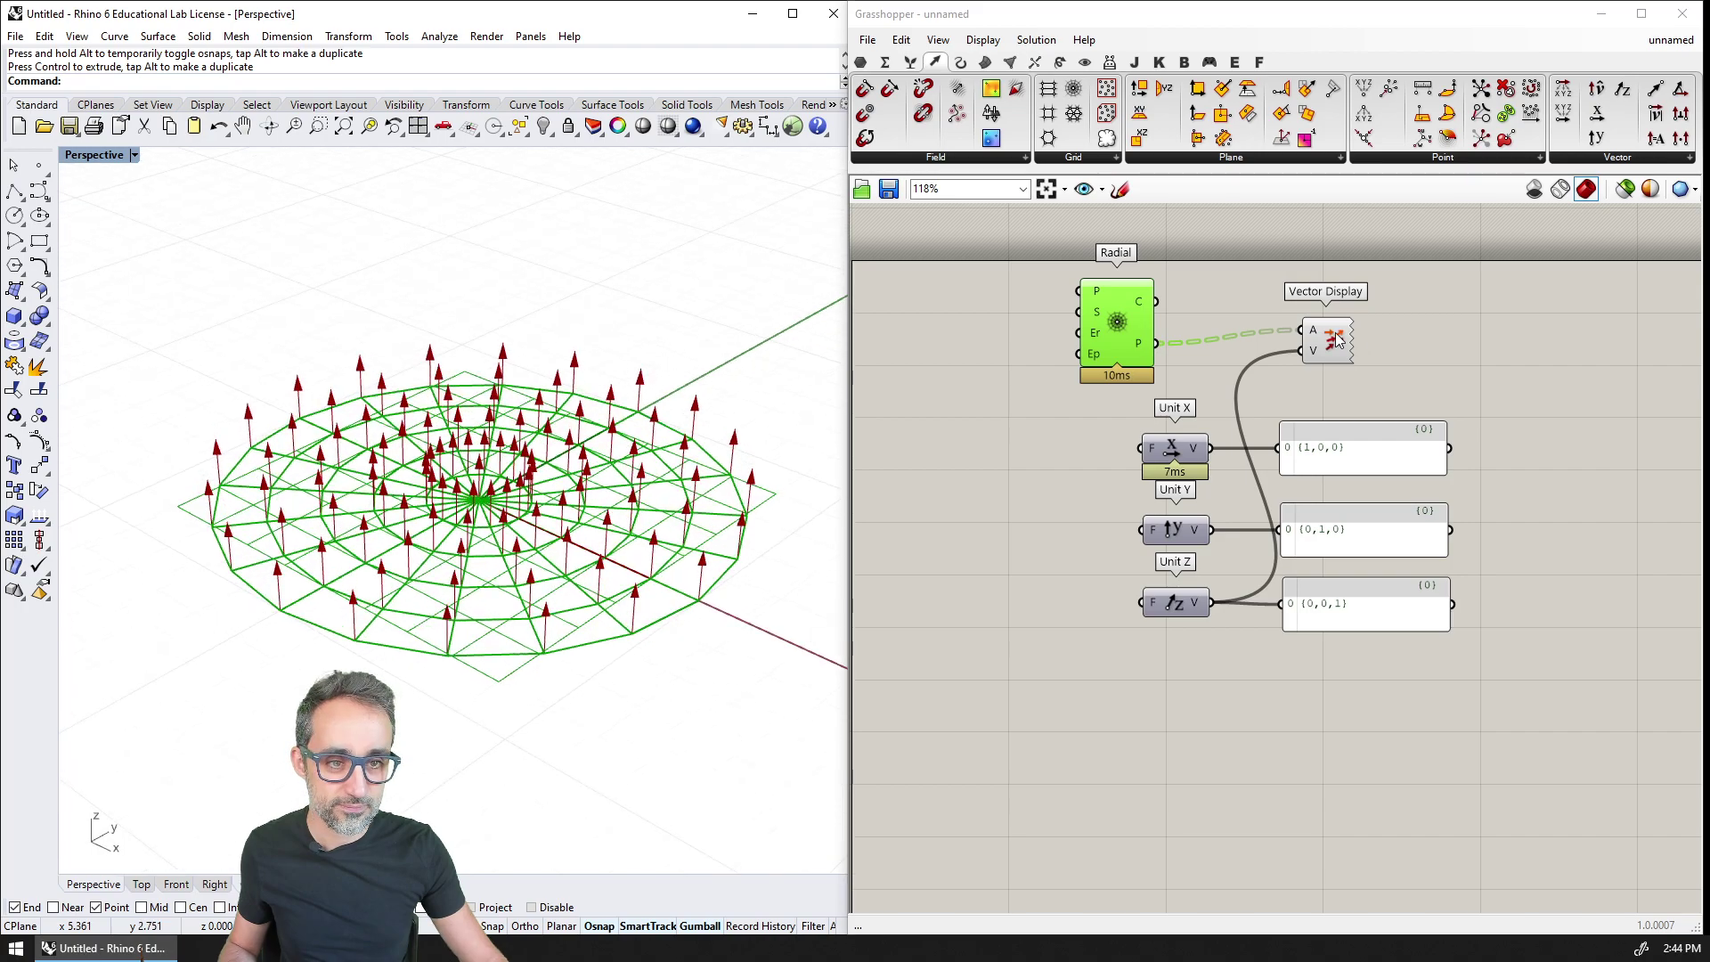
left_click(1335, 339)
mouse_move(677, 383)
right_mouse_down()
mouse_move(662, 446)
mouse_move(683, 389)
right_mouse_up()
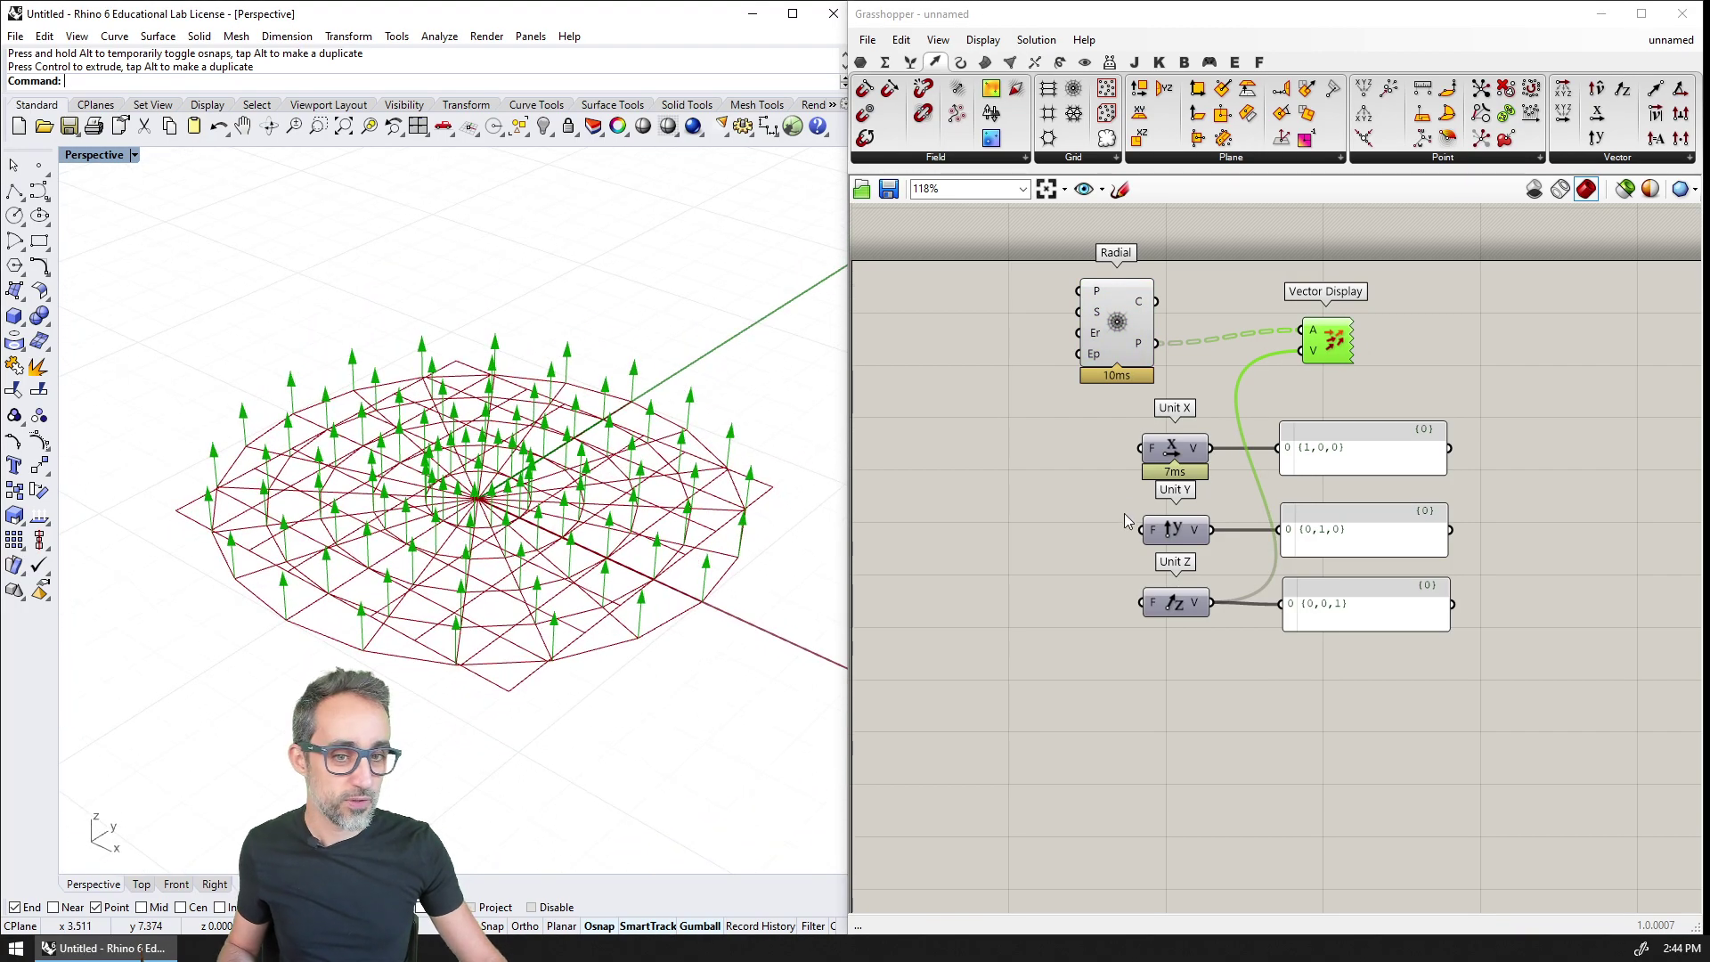
Step: Delete the Radial grid component that feeds Vector Display's anchor points
right_click_drag(1113, 539, 1069, 520)
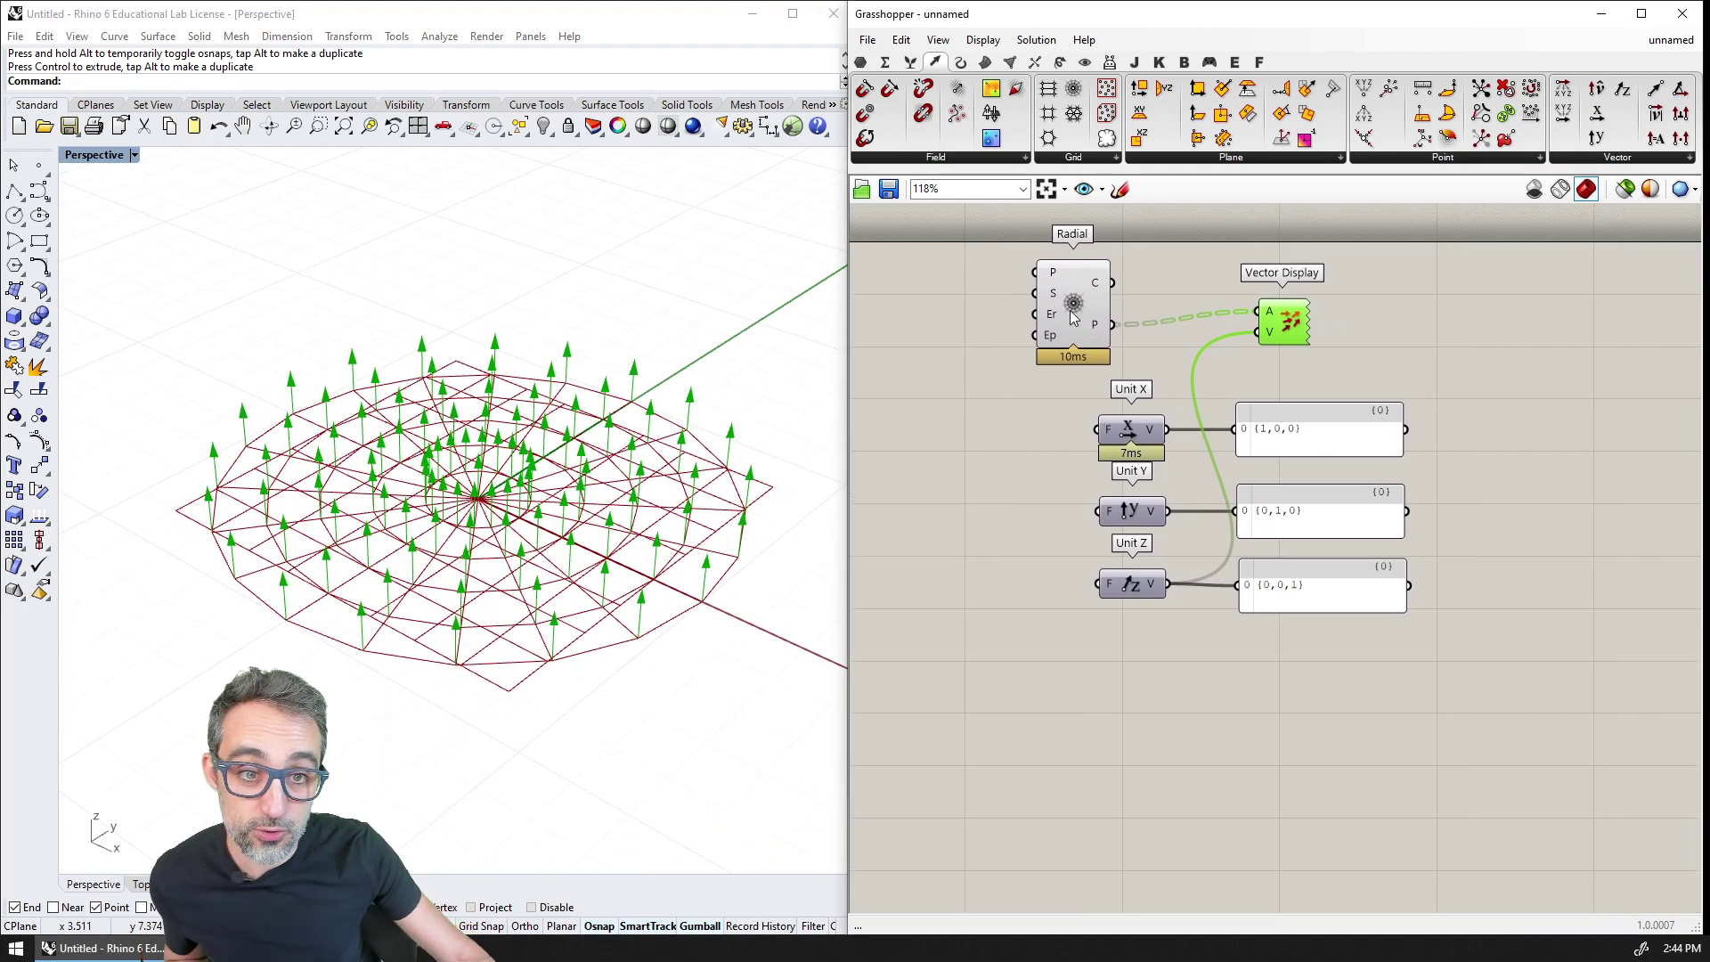
right_click_drag(1042, 424, 1077, 452)
left_click(1102, 349)
key("Delete")
right_click_drag(580, 450, 305, 451, "shift")
Step: Add a Point parameter above the unit vectors and connect it to Vector Display's A input
left_click(1035, 366)
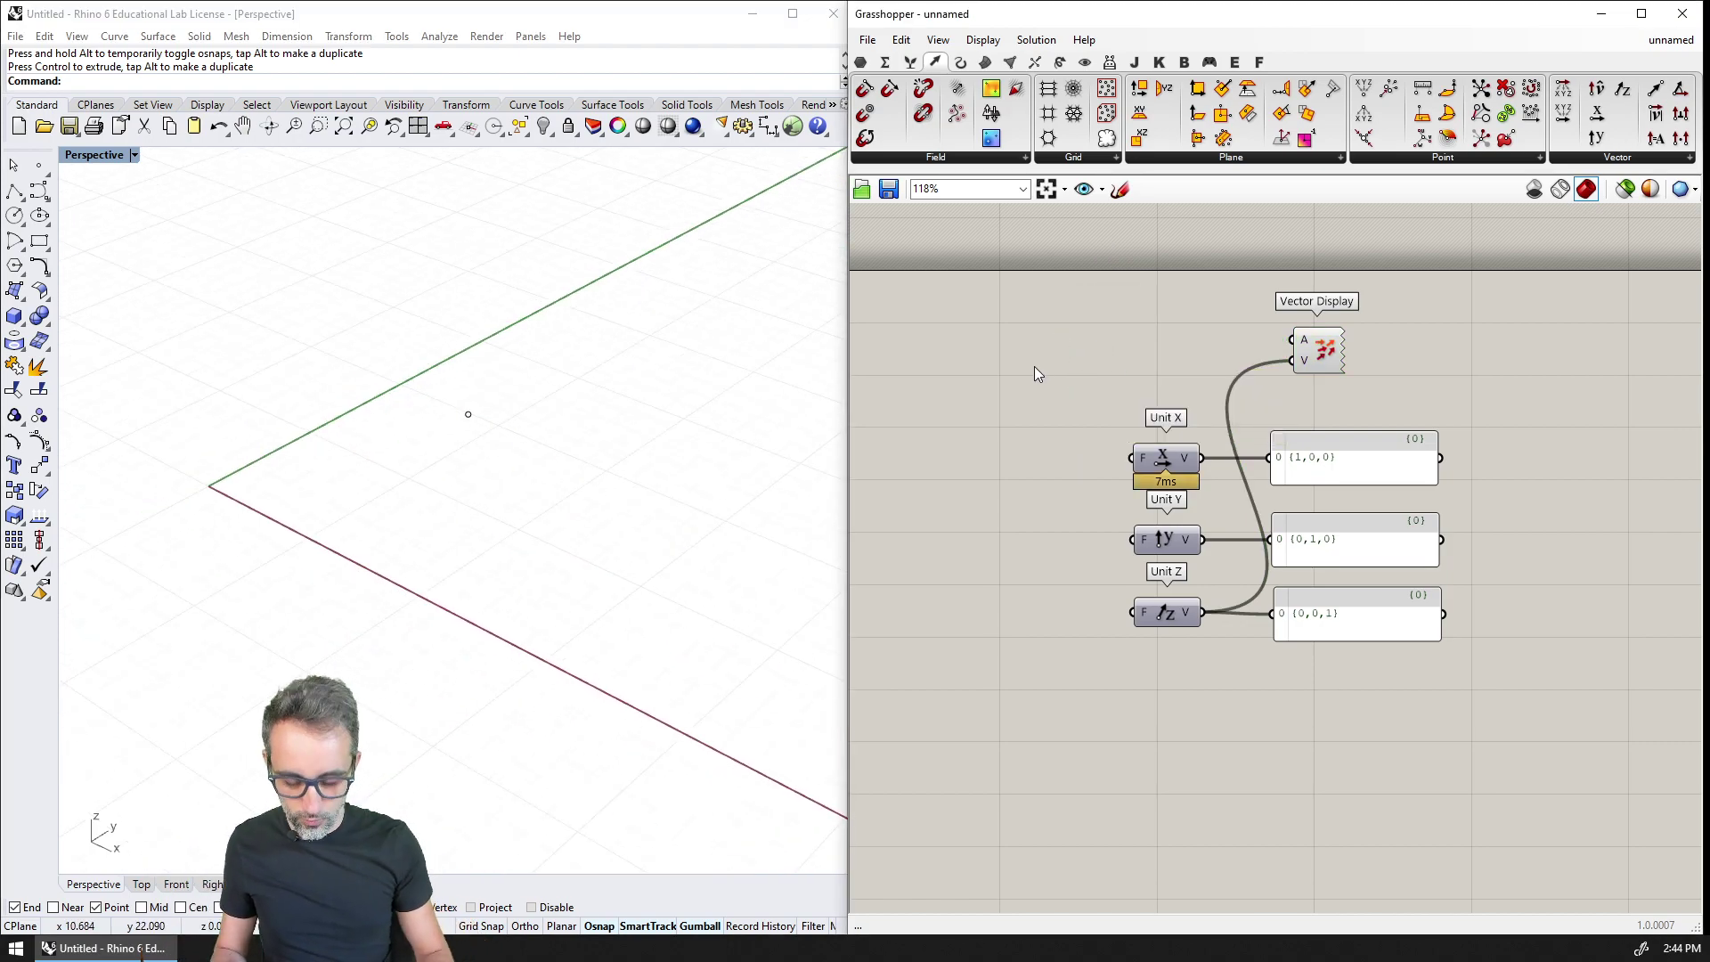
double_click(1034, 366)
type("point")
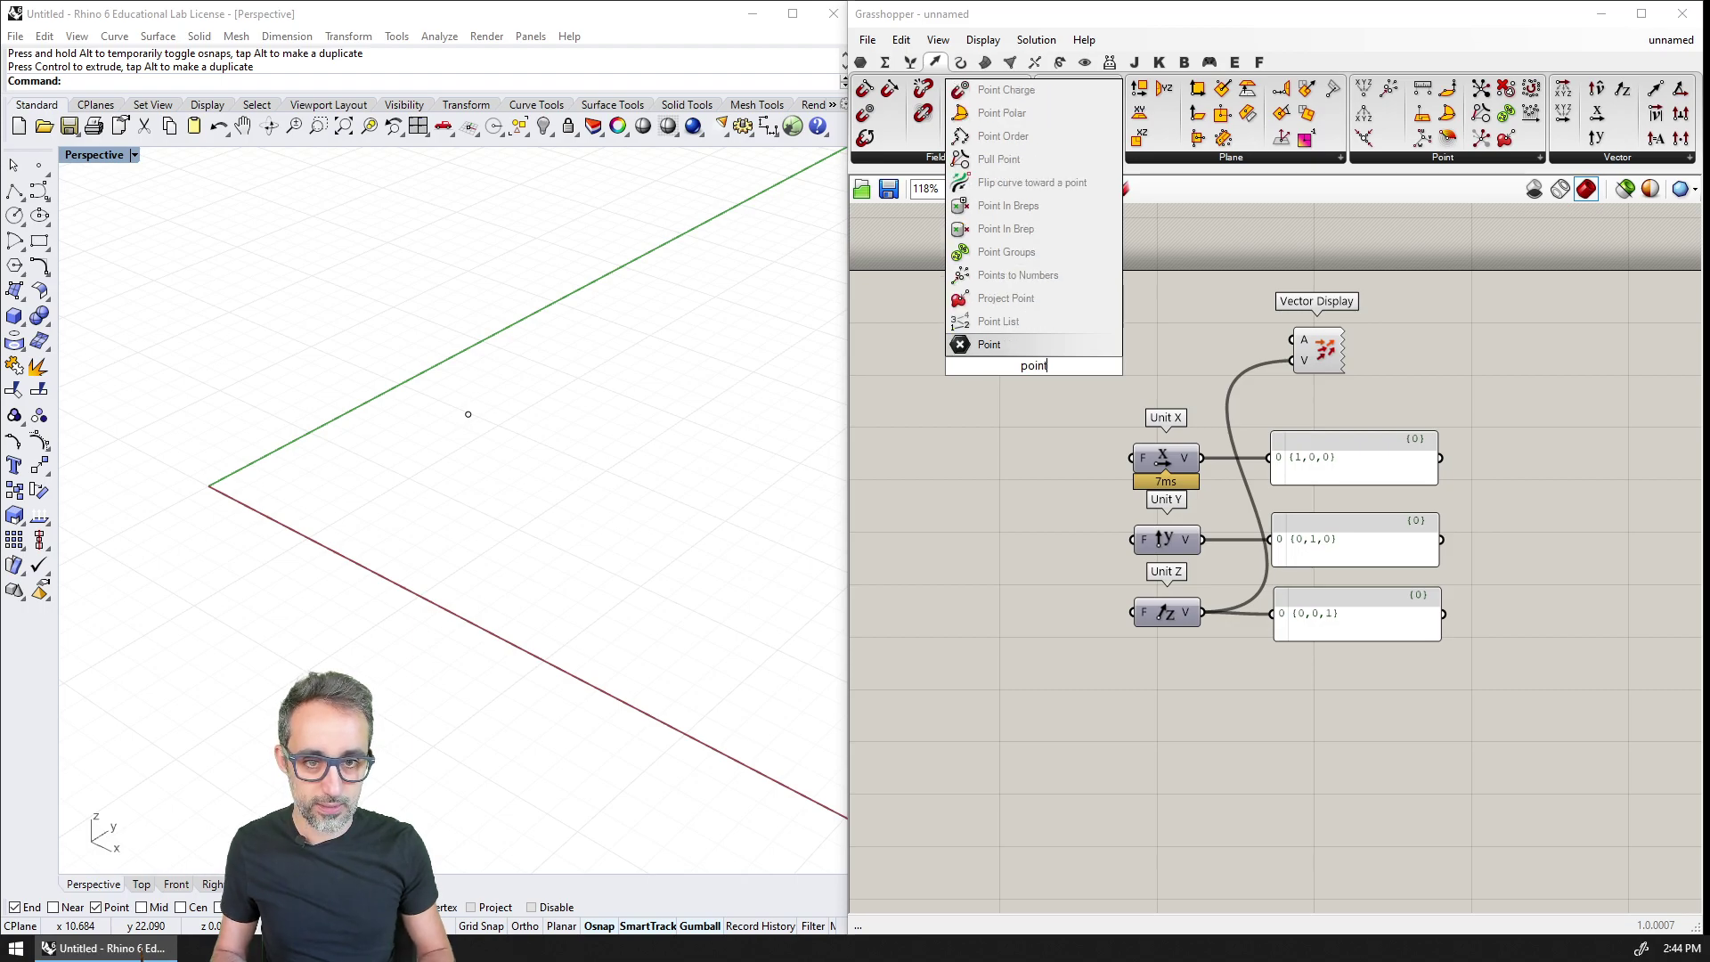
key("Return")
left_click_drag(1062, 366, 1293, 339)
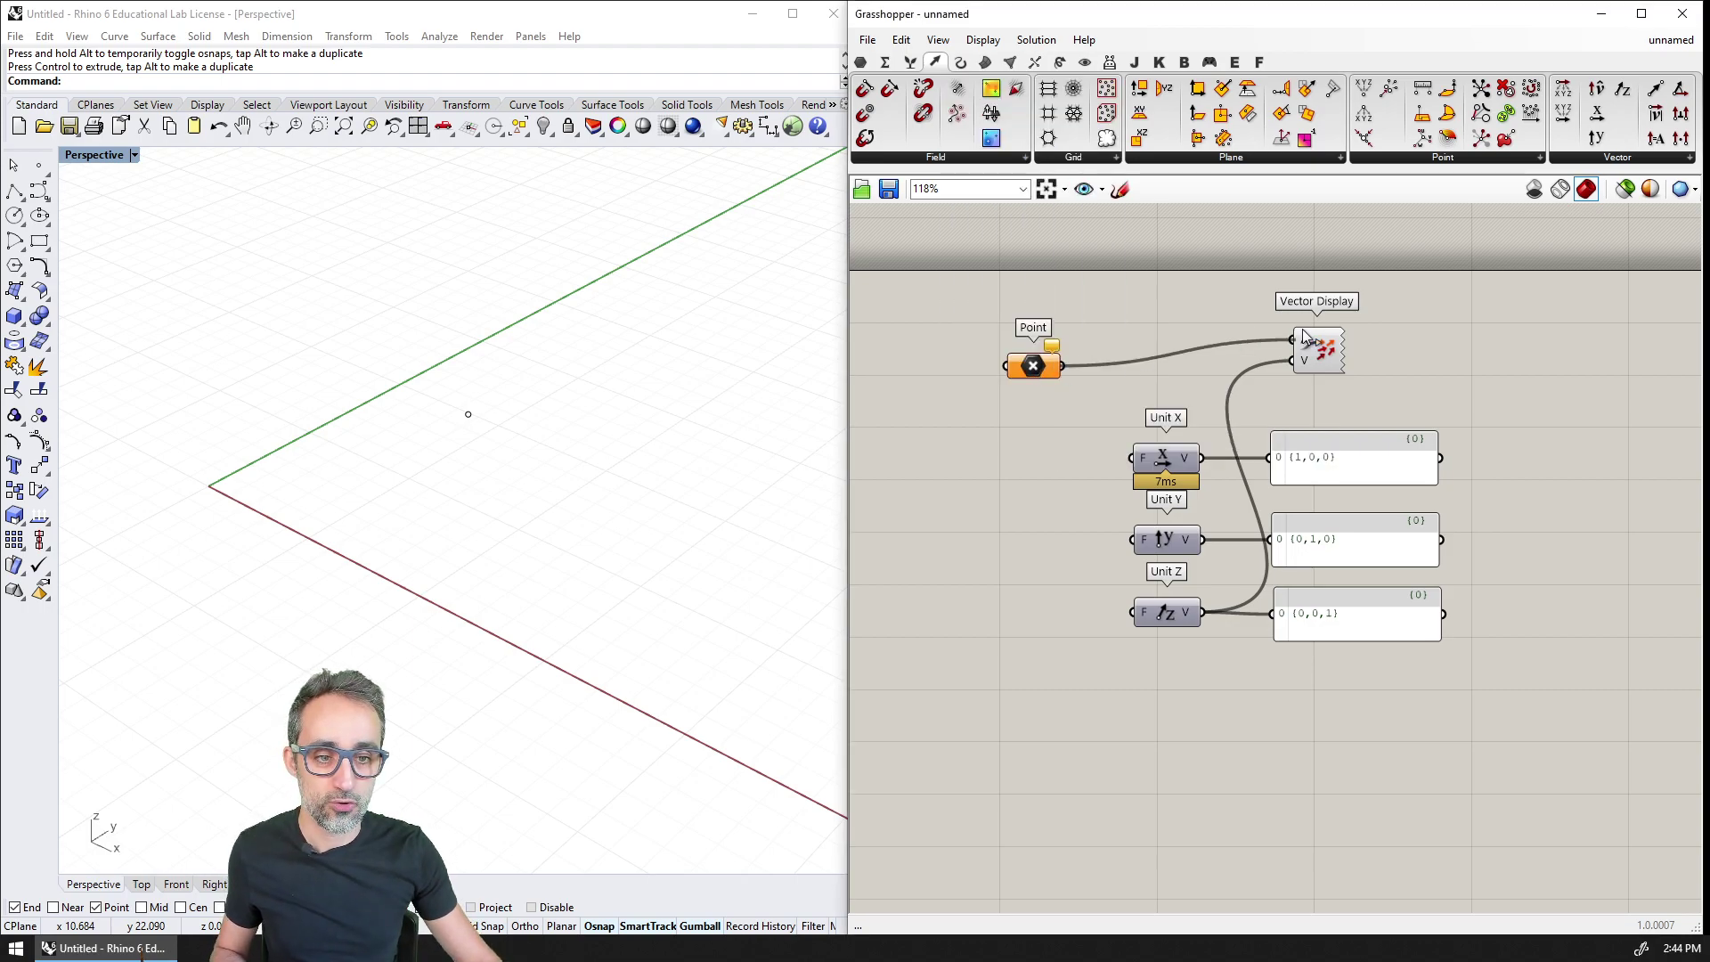
right_click_drag(1302, 335, 1351, 351)
Step: Reference the point object in the Perspective viewport as the Point parameter's single point
right_click(1088, 383)
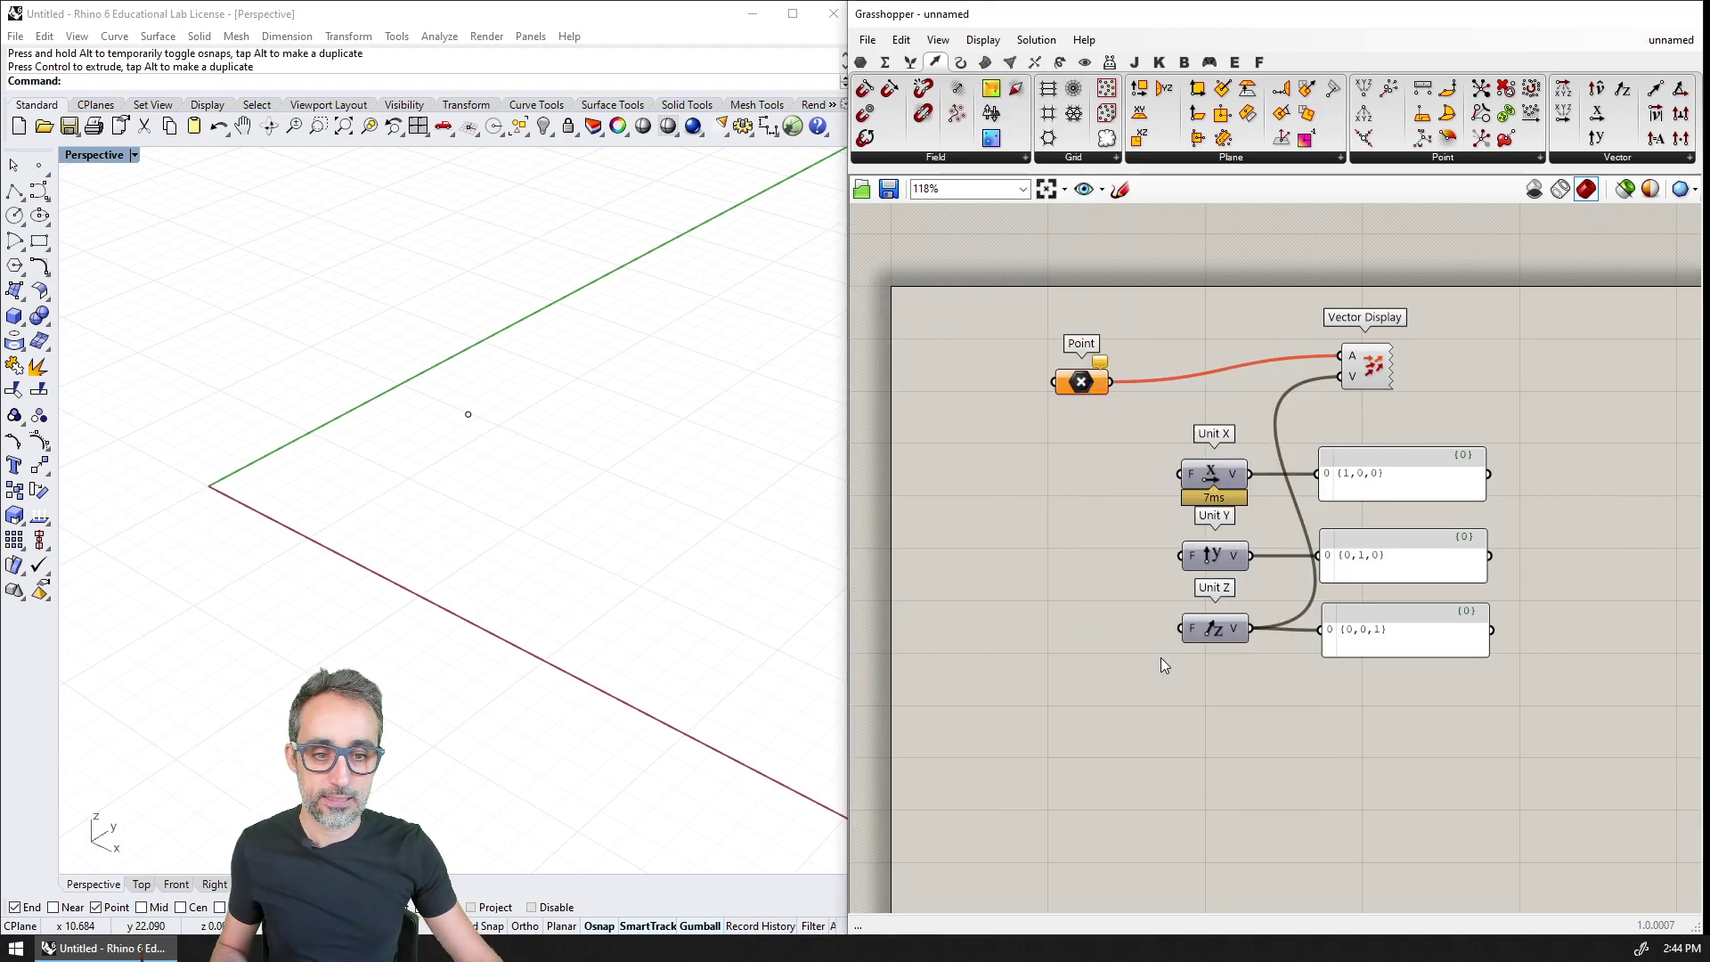
left_click(1165, 661)
left_click(481, 463)
scroll(1057, 579, "down", 1)
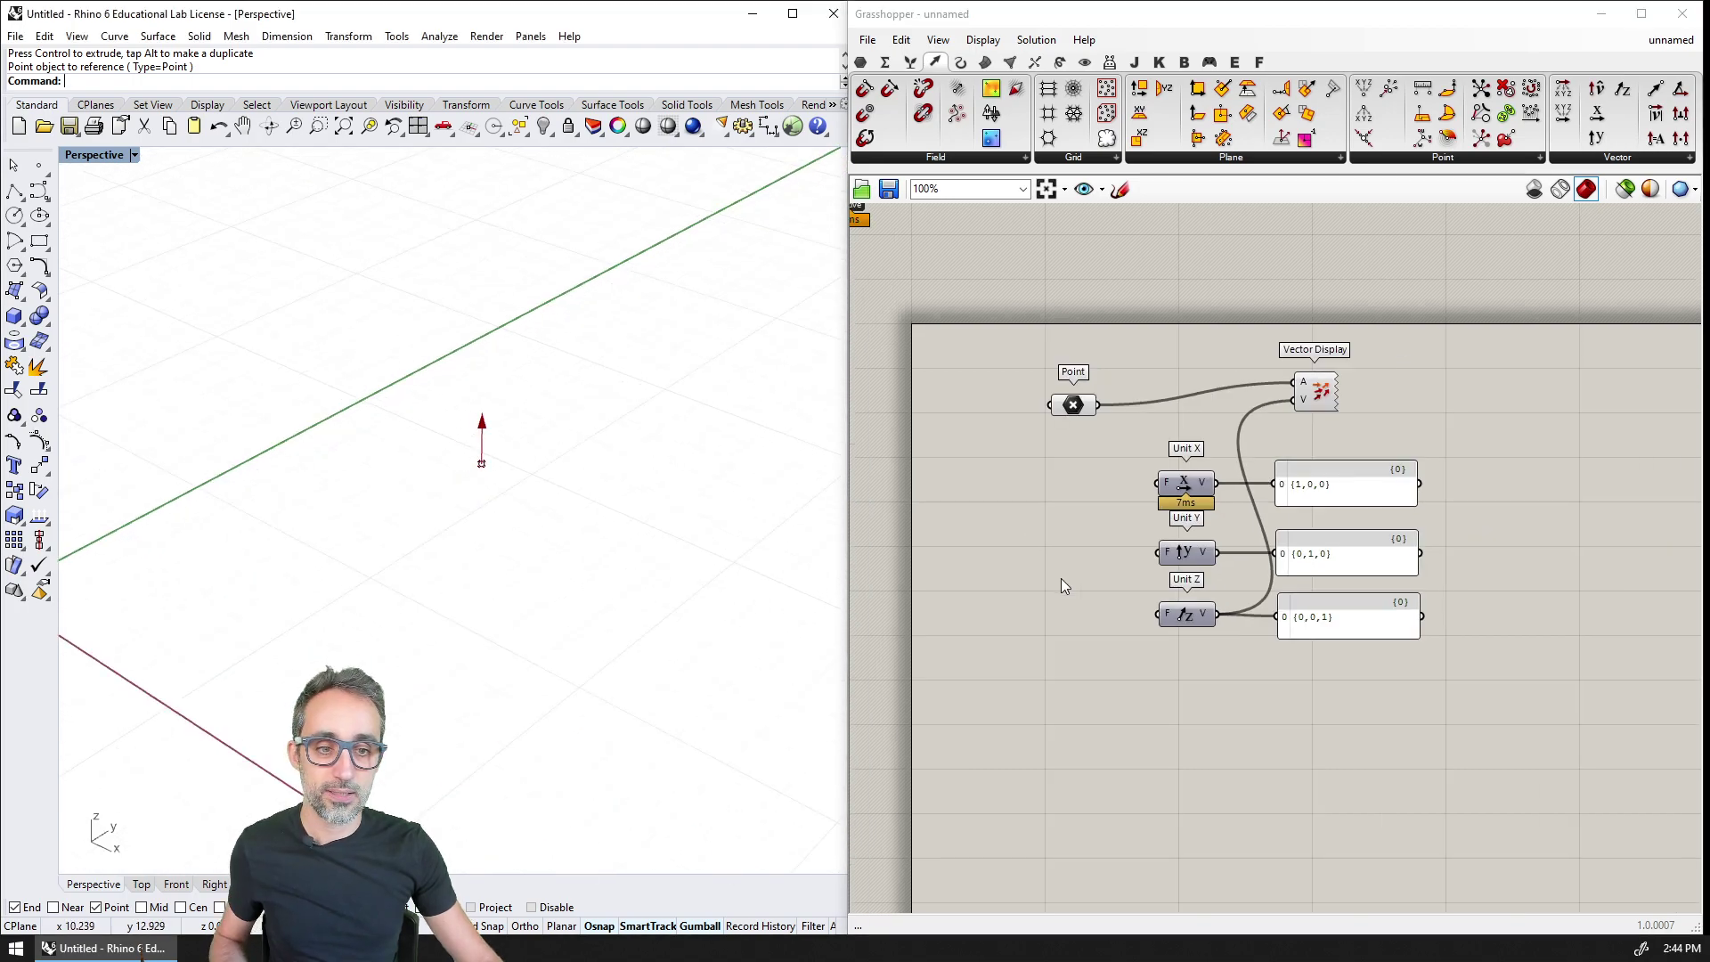
Step: Place a Vector XYZ component on the canvas below Unit Z
left_click(1614, 159)
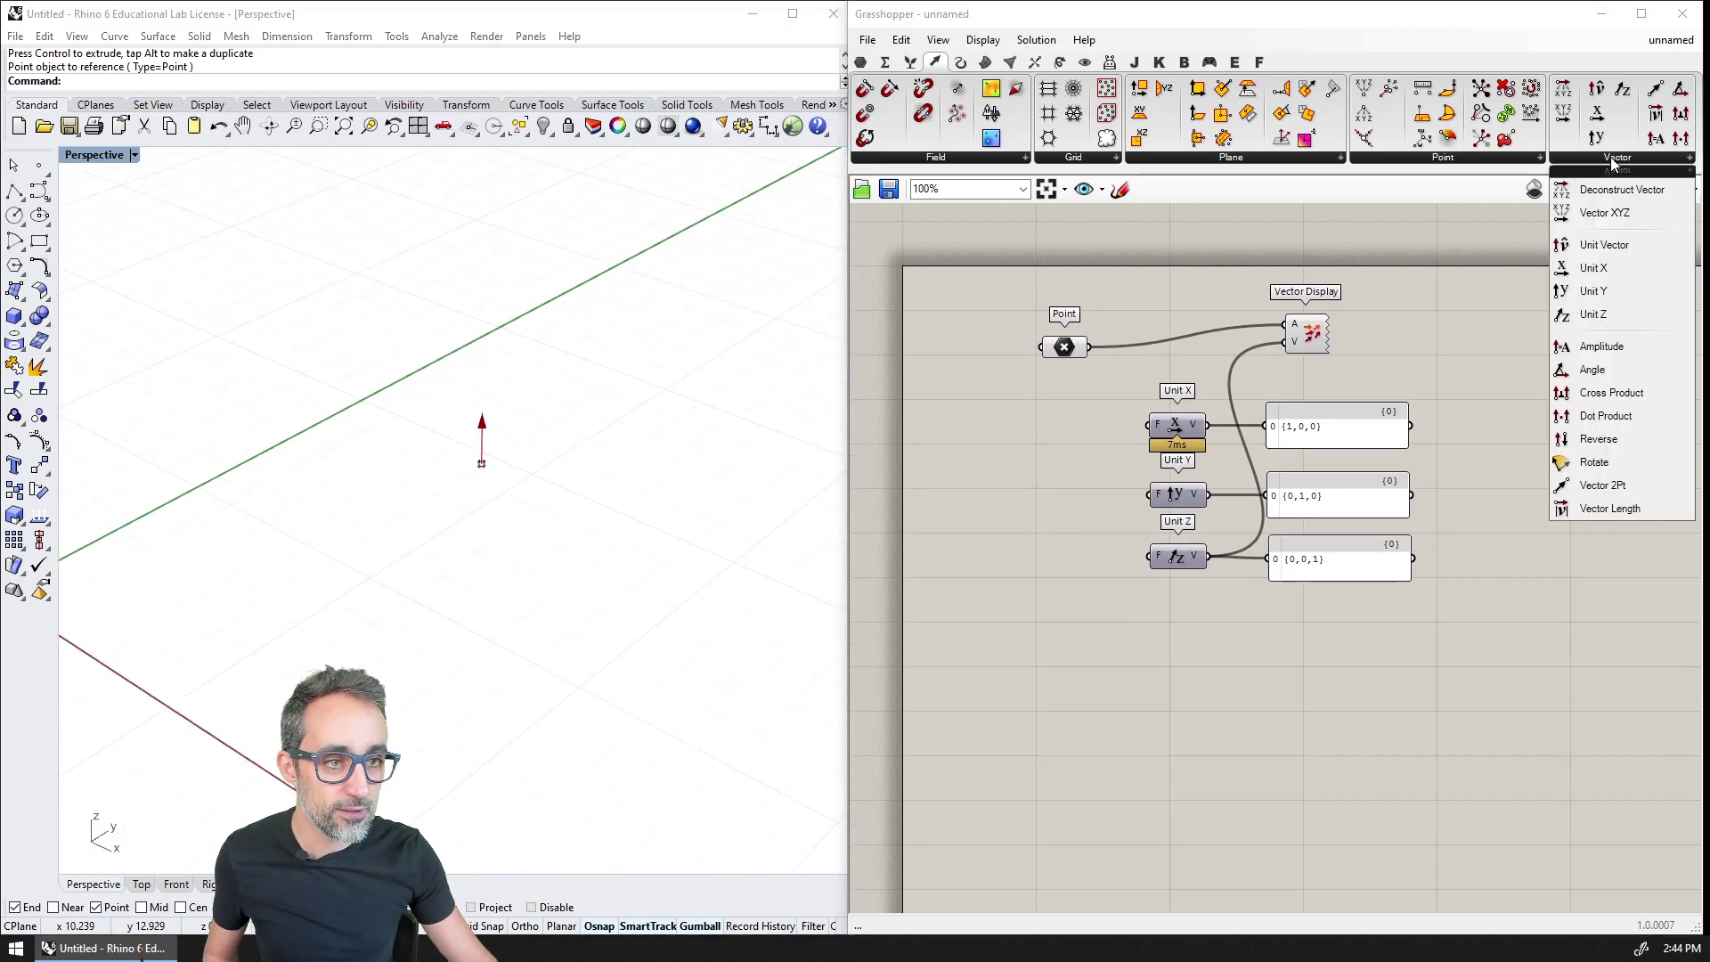
left_click(1618, 216)
left_click(1175, 686)
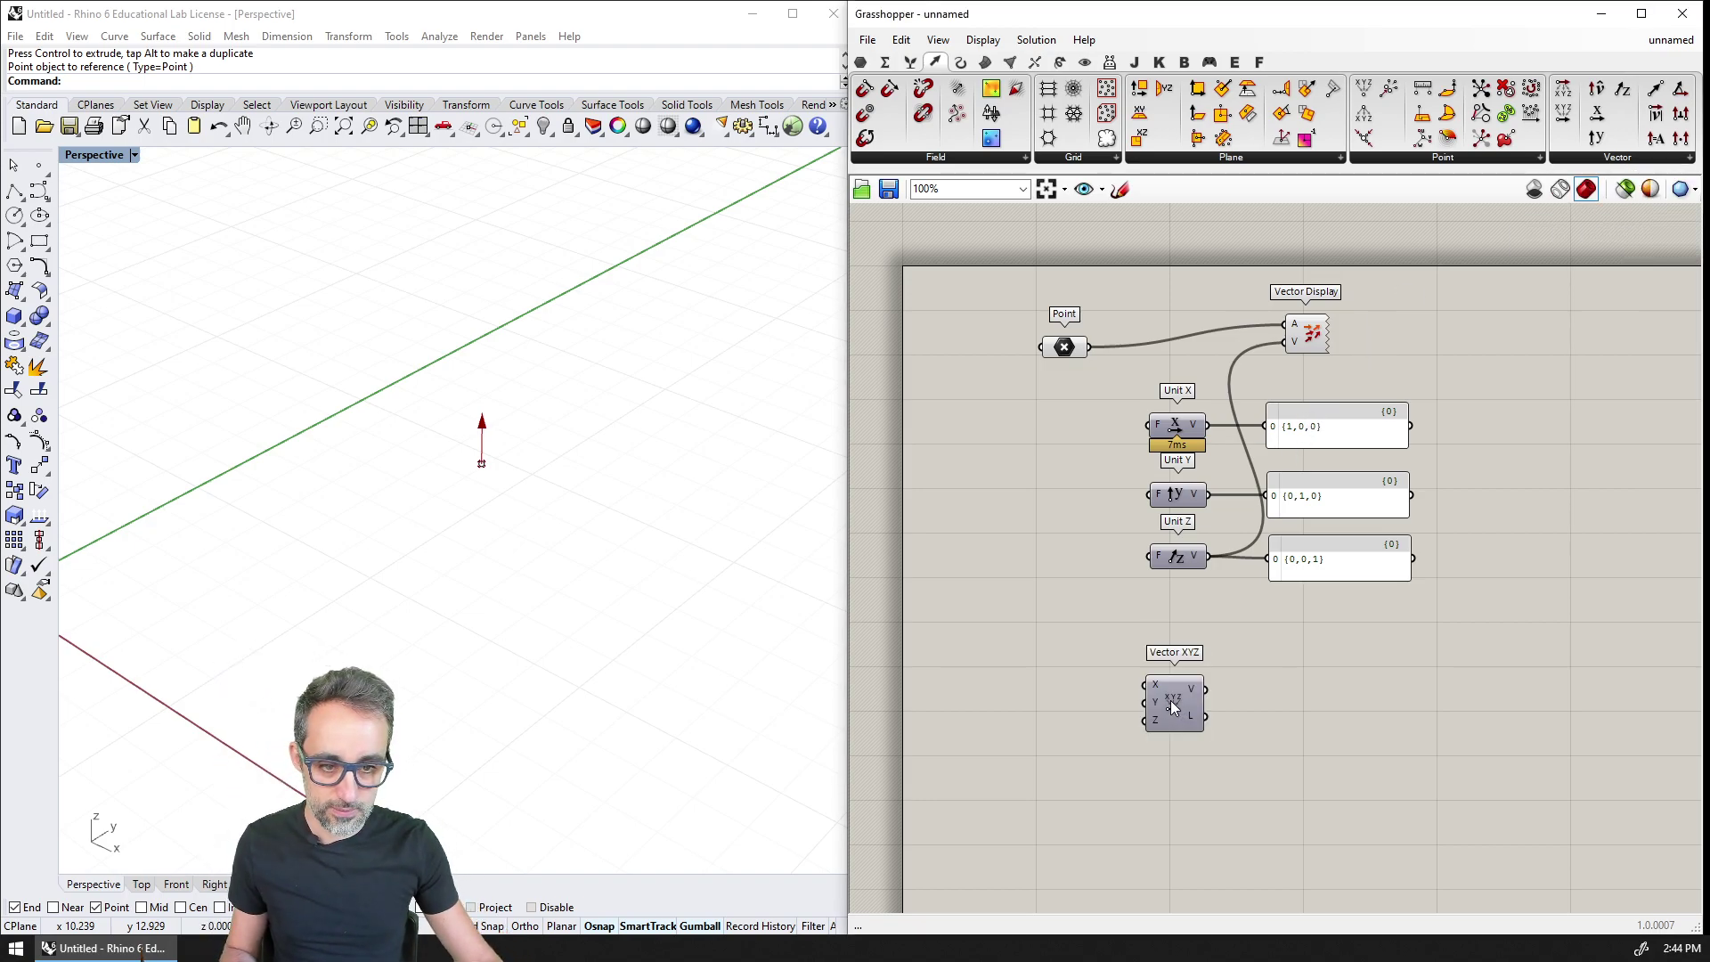
scroll(1181, 608, "up", 3)
scroll(1181, 609, "down", 1)
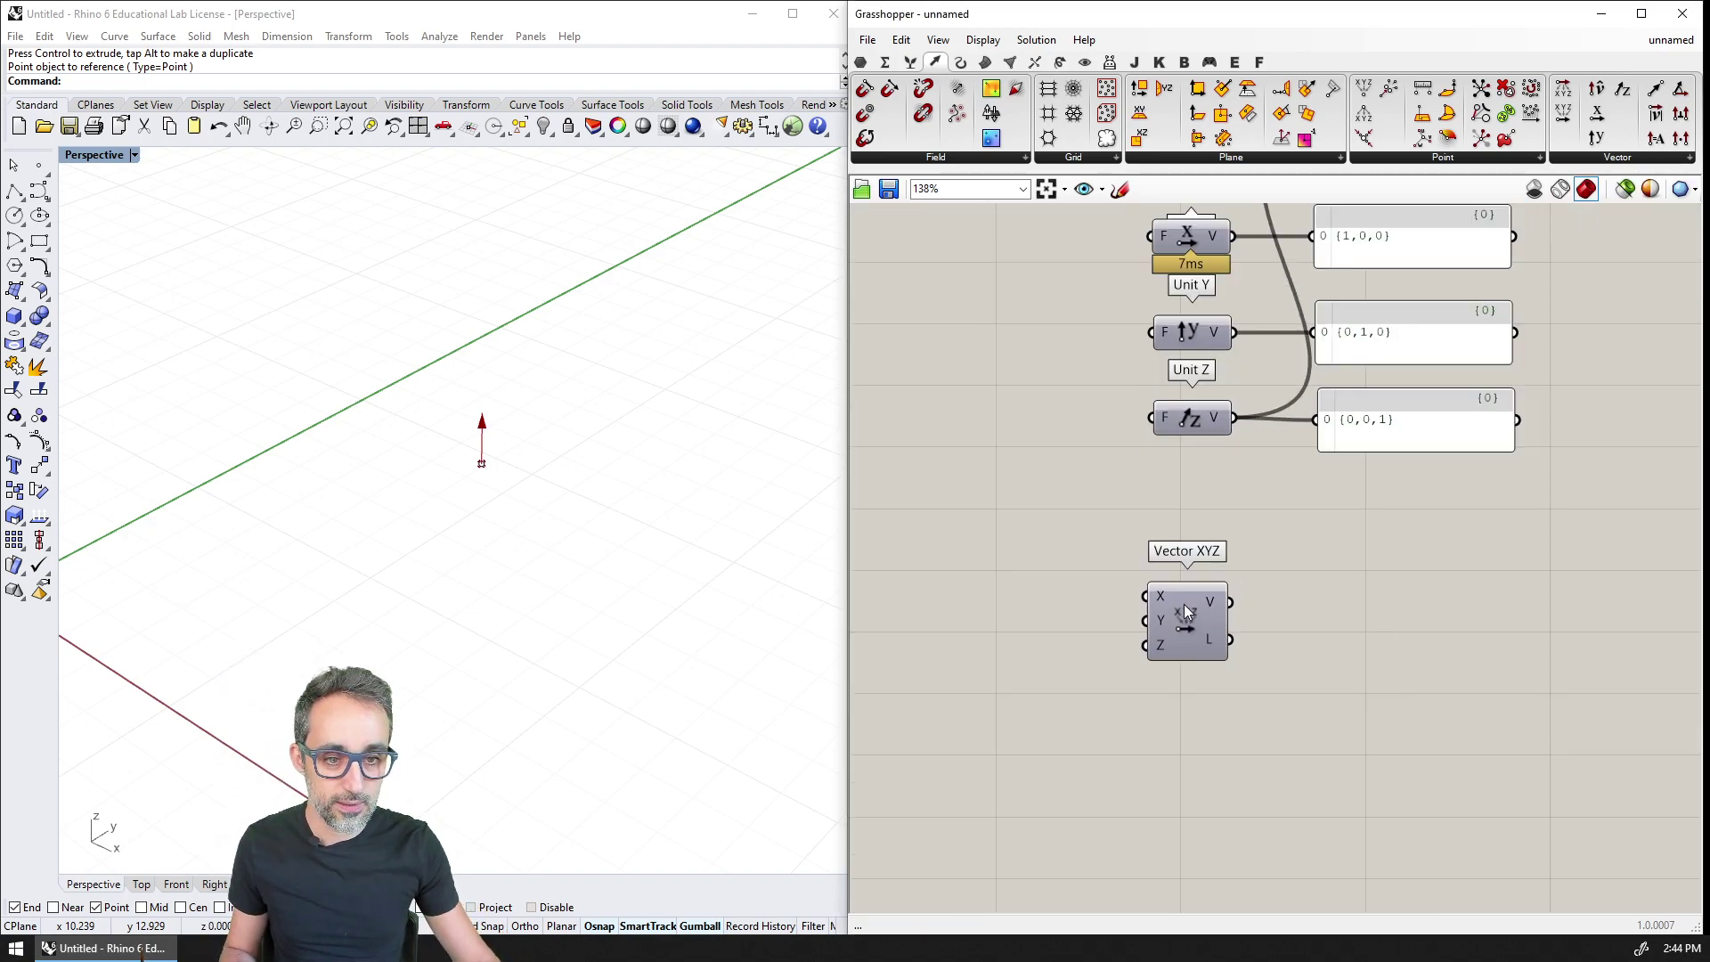
double_click(939, 588)
type("10")
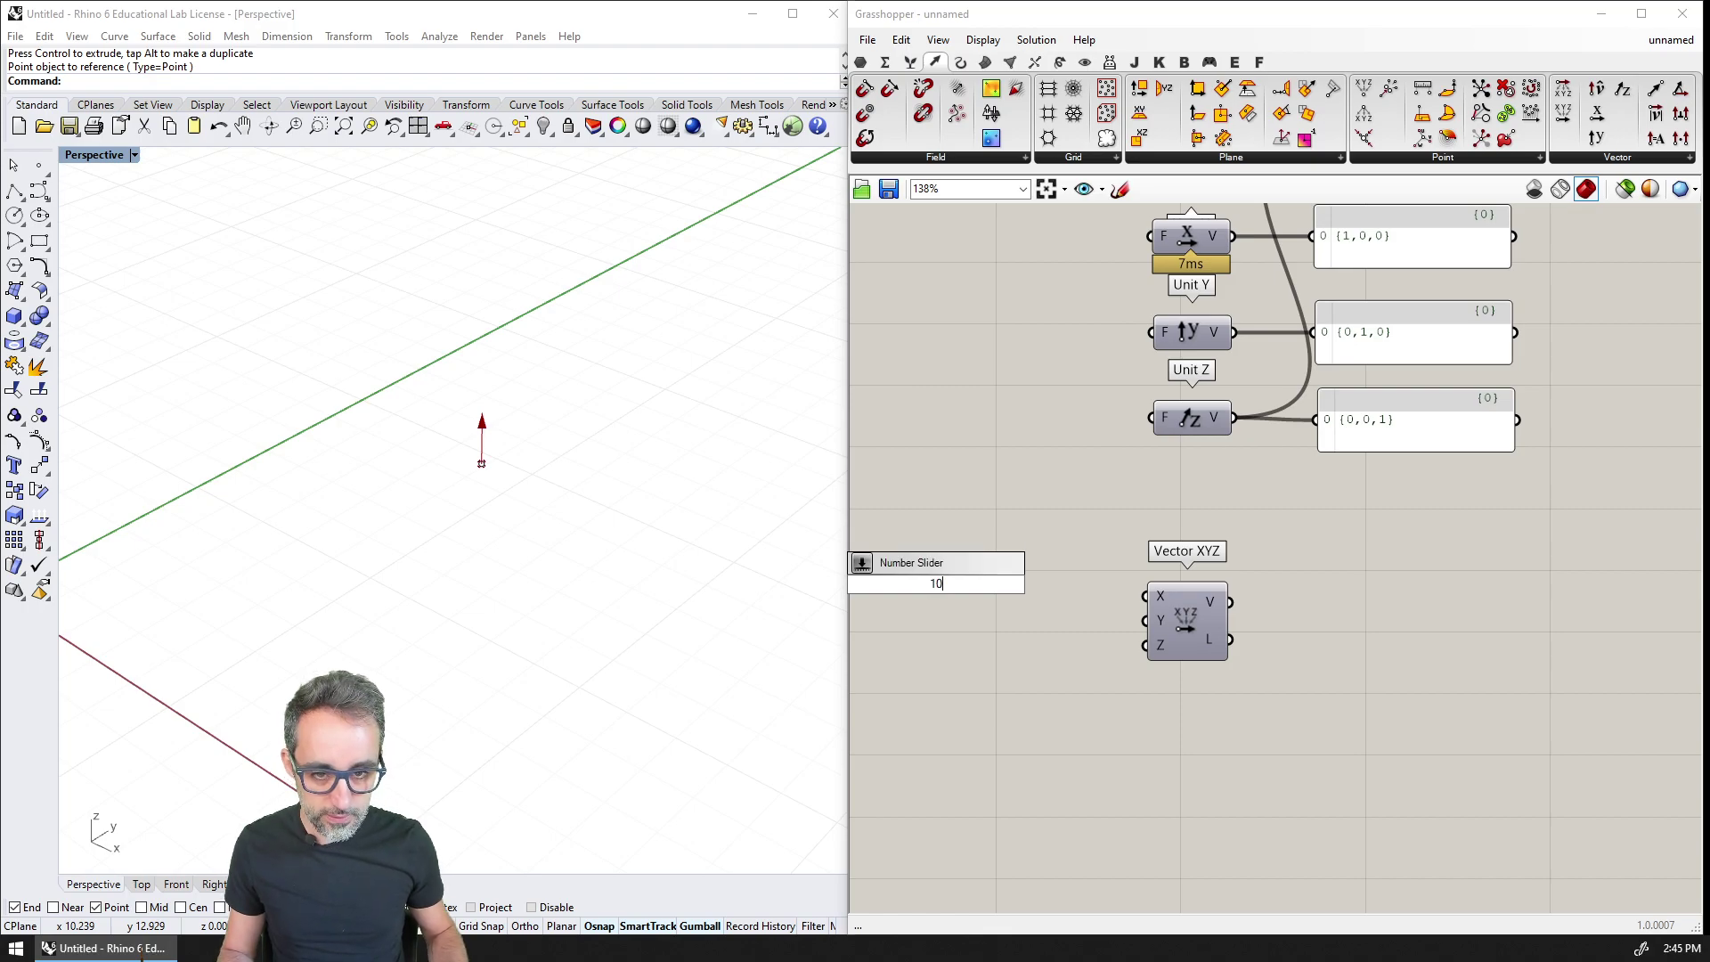
key("Return")
right_click_drag(936, 584, 1034, 543)
key("Delete")
Step: Add a number slider with the value 10.00 and connect it to Vector XYZ's X input
double_click(1029, 555)
type("10.00")
key("Return")
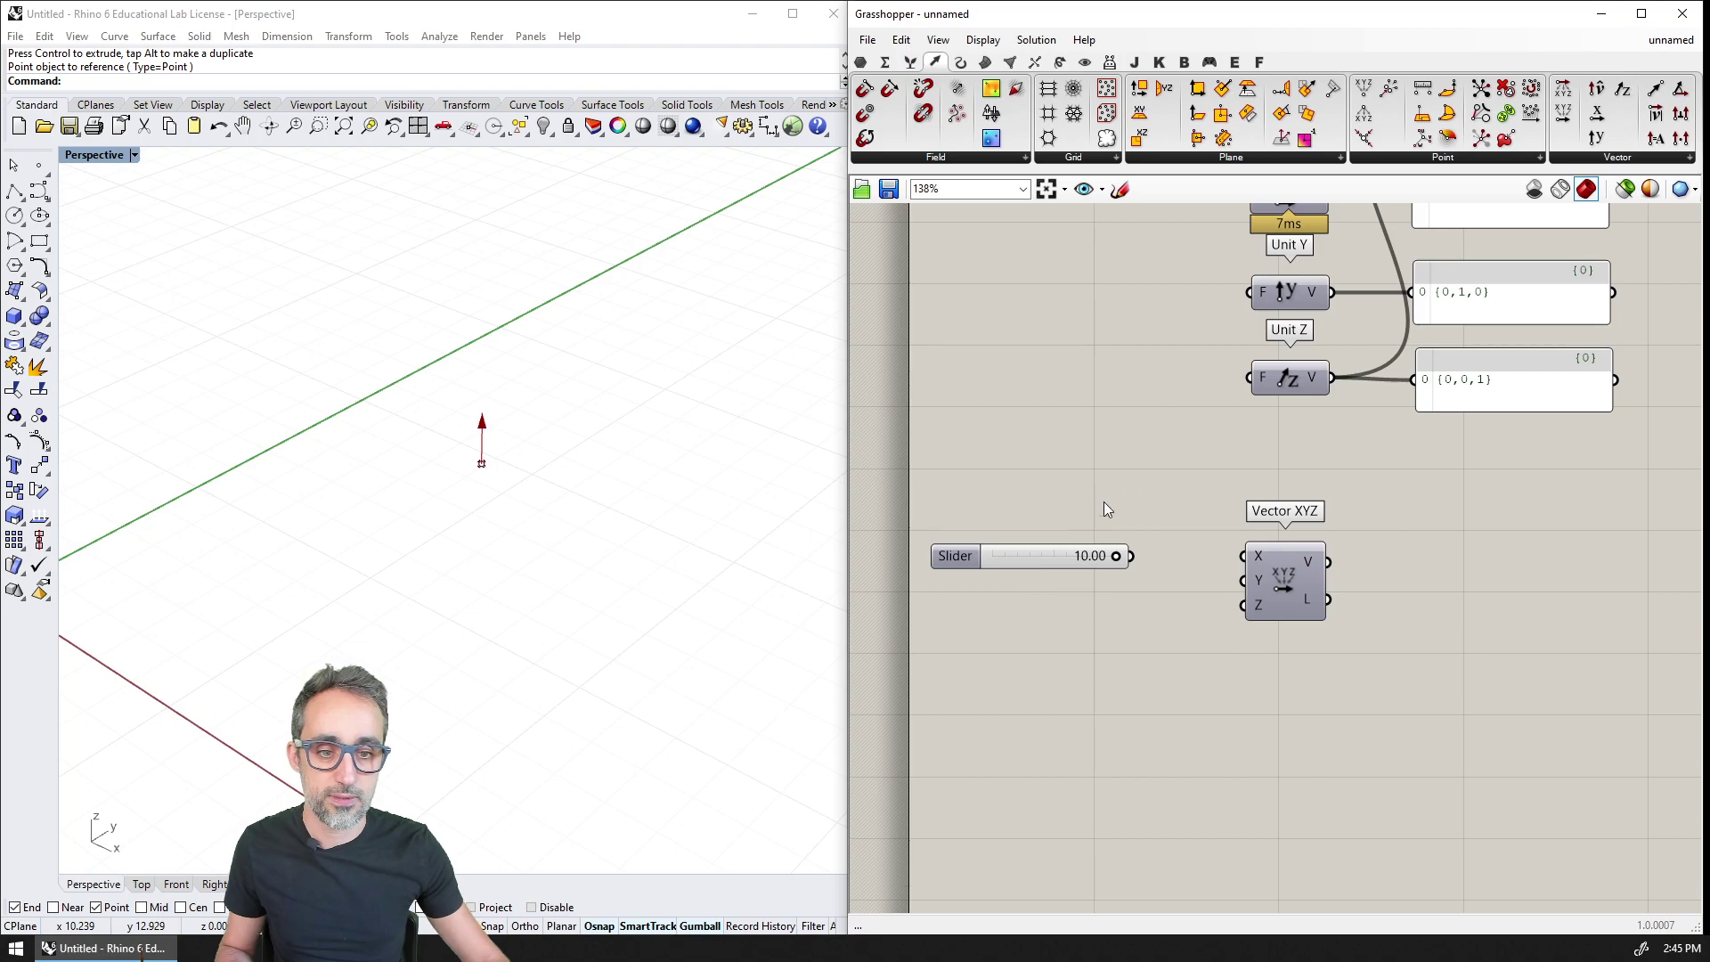
left_click_drag(1131, 556, 1446, 563)
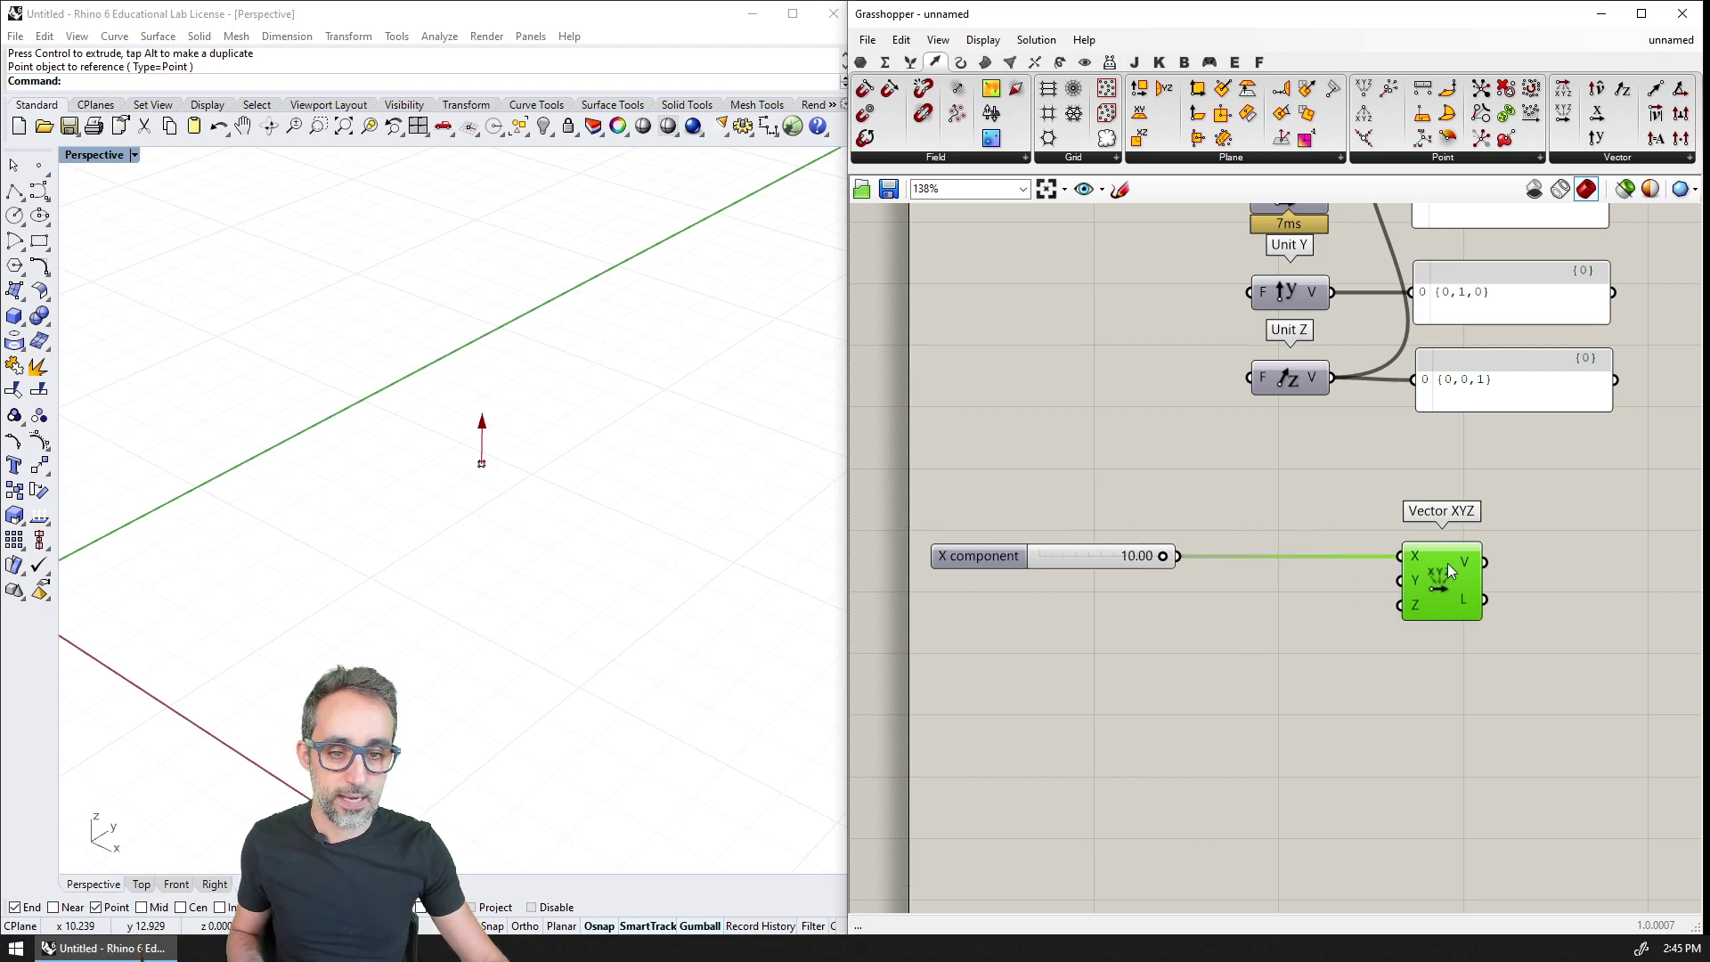
Step: Duplicate the X component slider twice and connect the copies to Vector XYZ's Y and Z inputs
left_click(1107, 554)
key("ctrl+c")
key("ctrl+v")
left_click_drag(1147, 568, 1129, 590)
key("ctrl+v")
left_click_drag(1129, 570, 1416, 581)
left_click_drag(1217, 626, 1416, 604)
Step: Move the Point and Vector Display components beneath Vector XYZ and connect Vector XYZ's V output to Vector Display's V input
right_click_drag(1466, 552, 1361, 701)
scroll(1407, 632, "down", 1)
left_click_drag(1361, 326, 1478, 800)
left_click_drag(1077, 326, 1118, 832)
right_click_drag(1244, 821, 1276, 727)
left_click(1498, 679)
scroll(1457, 623, "up", 2)
left_click_drag(1444, 532, 1497, 658)
scroll(383, 504, "down", 3)
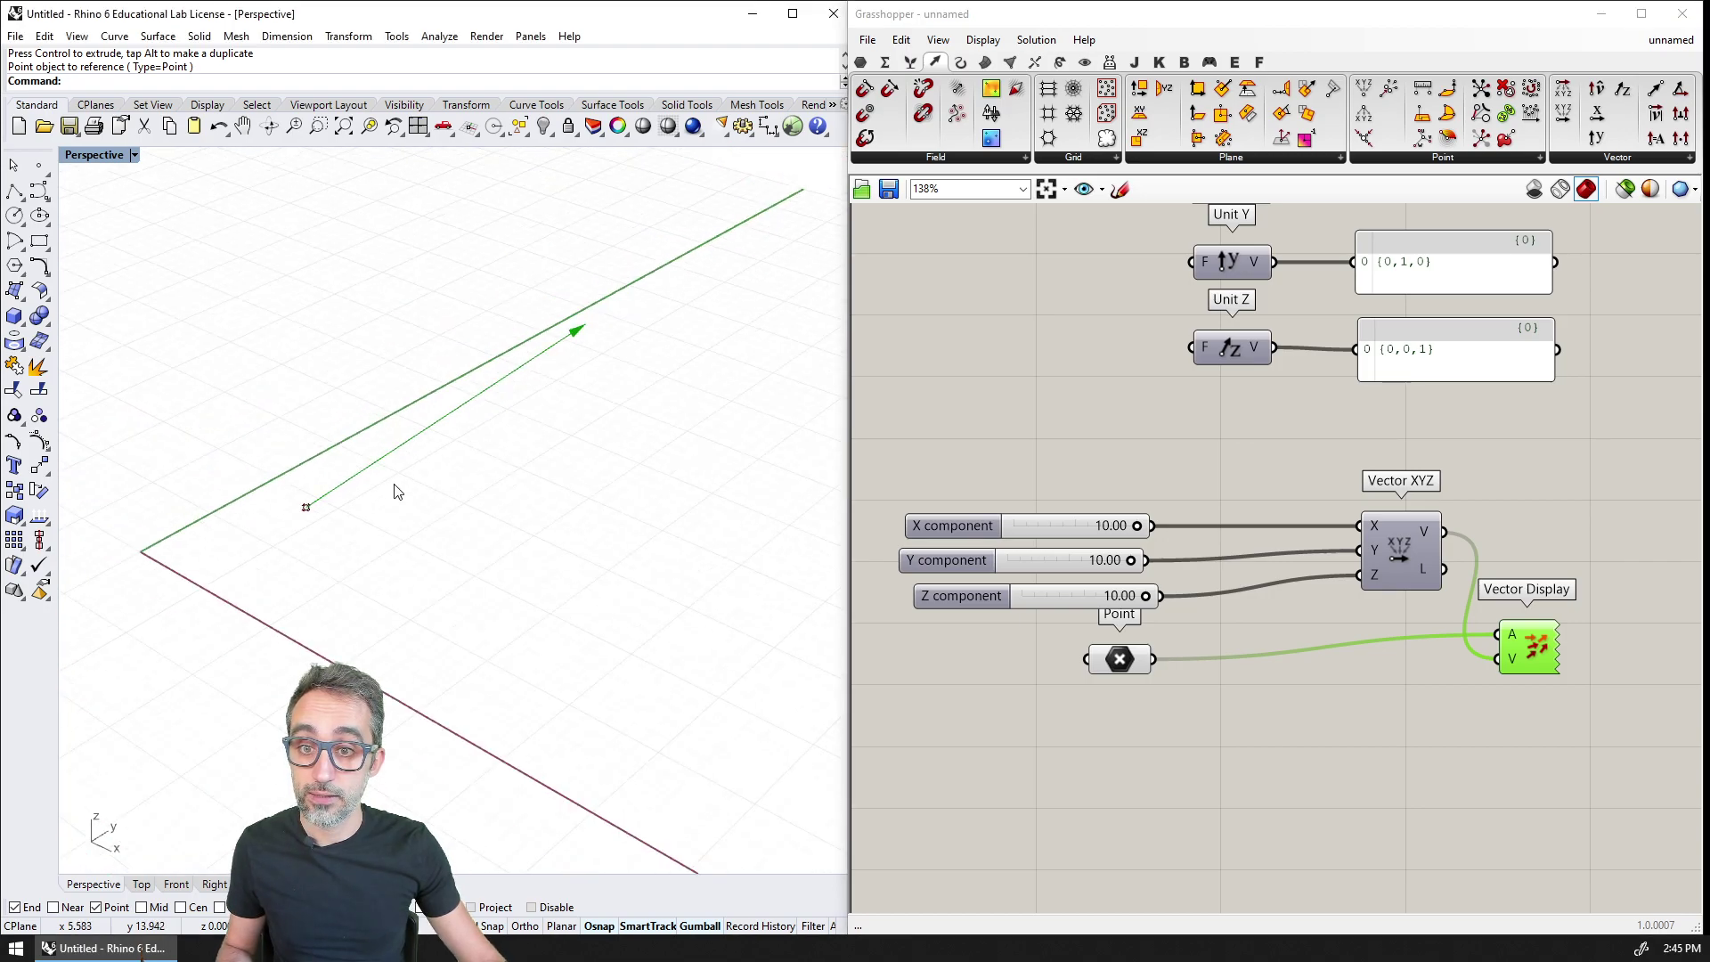
Step: Try Vector XYZ with Y and Z at 0.00, and settle the sliders at X 2.20, Y 2.89 and Z 3.97
left_click_drag(1144, 596, 1022, 597)
left_click_drag(1128, 561, 977, 559)
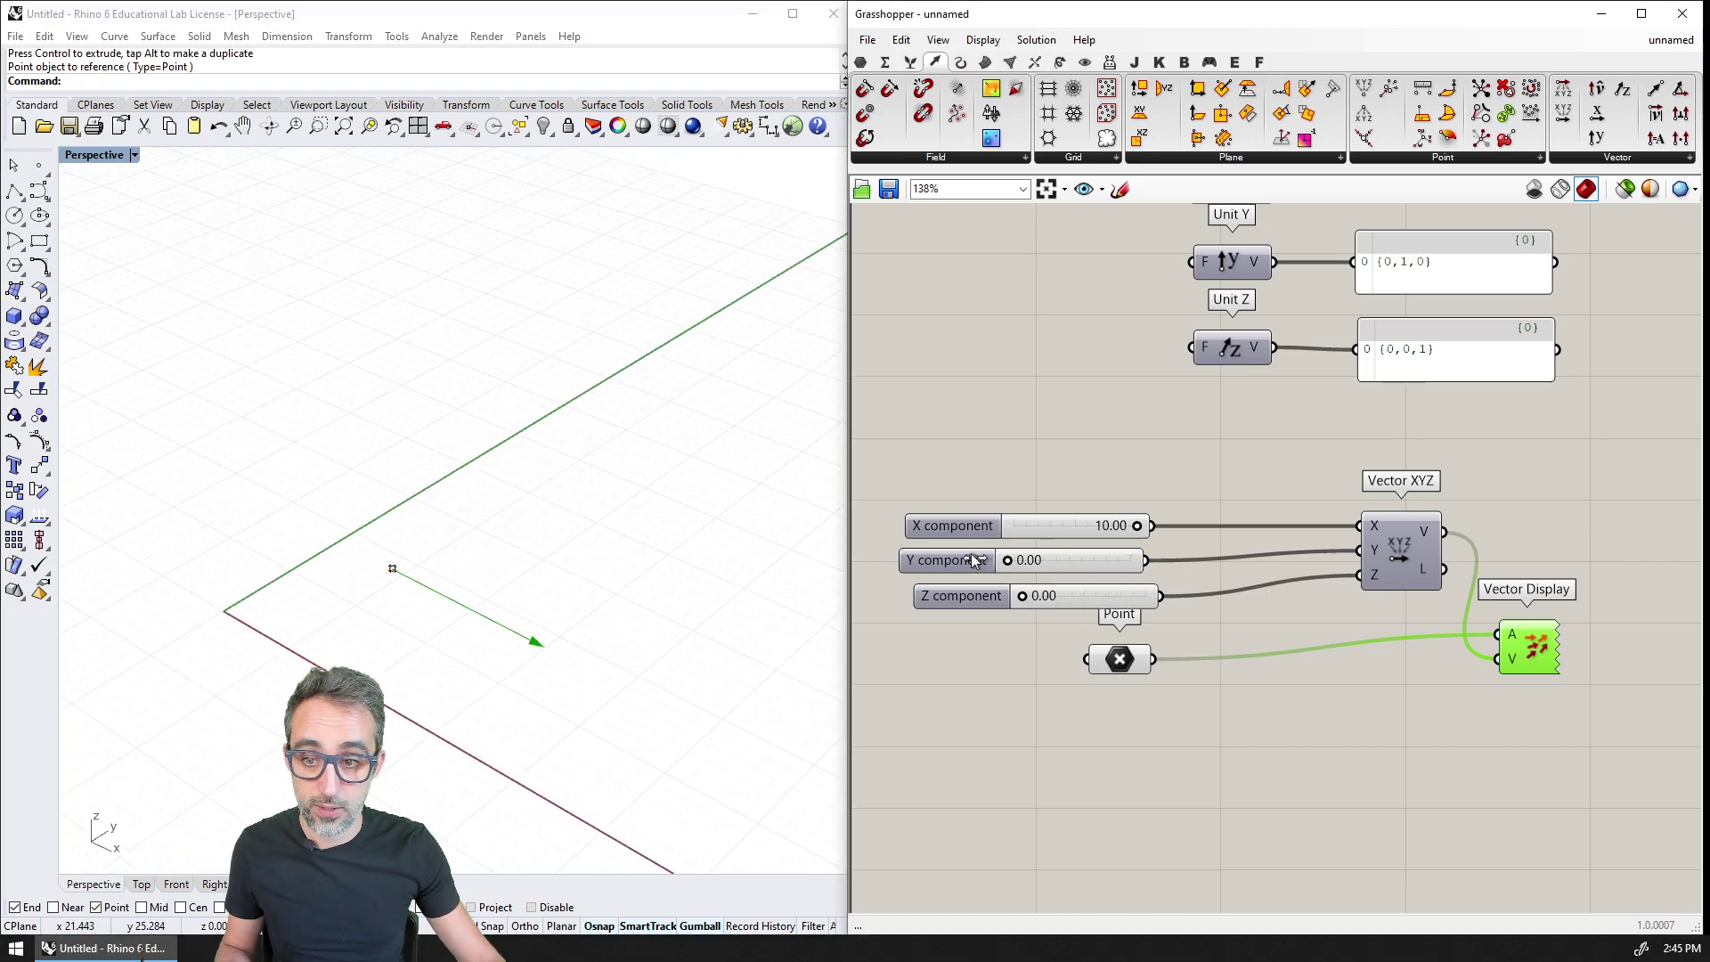
left_click_drag(1103, 529, 1071, 597)
scroll(633, 539, "down", 2)
scroll(498, 548, "up", 6)
scroll(558, 524, "down", 2)
right_click_drag(1098, 603, 1090, 565)
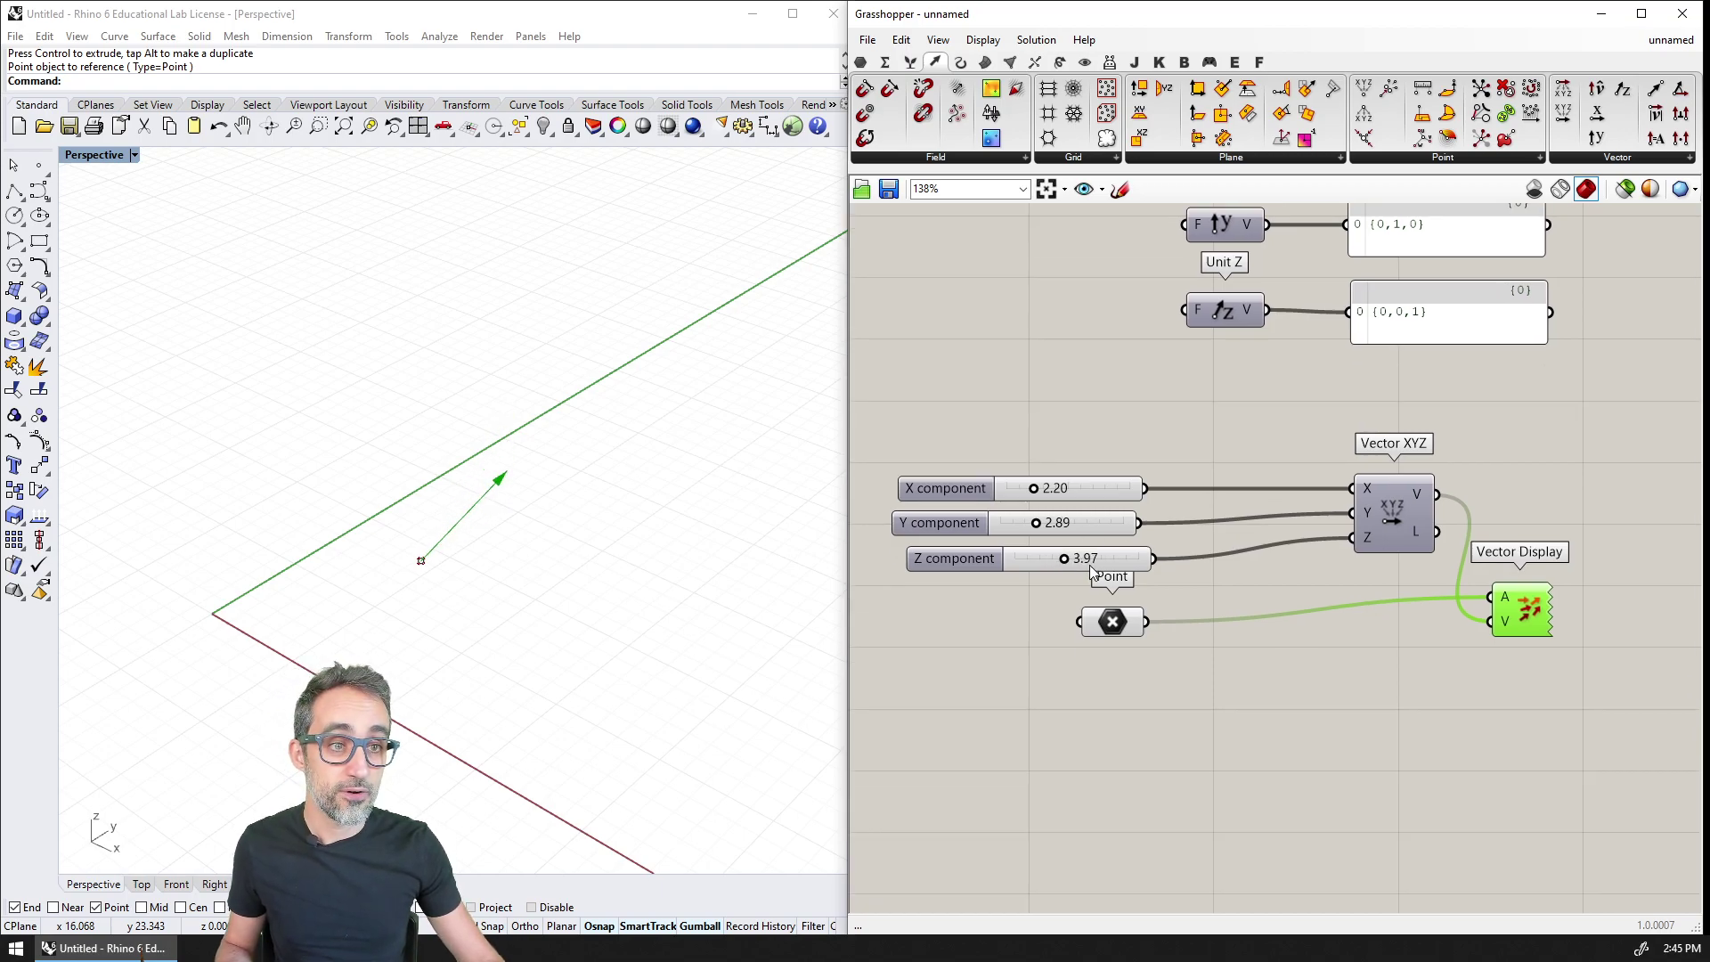
left_click(1618, 159)
left_click(1462, 409)
right_click_drag(1466, 411, 1338, 379)
double_click(1378, 397)
type("pane")
key("Return")
key("Delete")
Step: Duplicate the Unit Z panel beside Vector XYZ and connect it to Vector XYZ's V output
left_click(1309, 297)
left_click_drag(1309, 300, 1308, 461, "alt")
scroll(1550, 490, "up", 2)
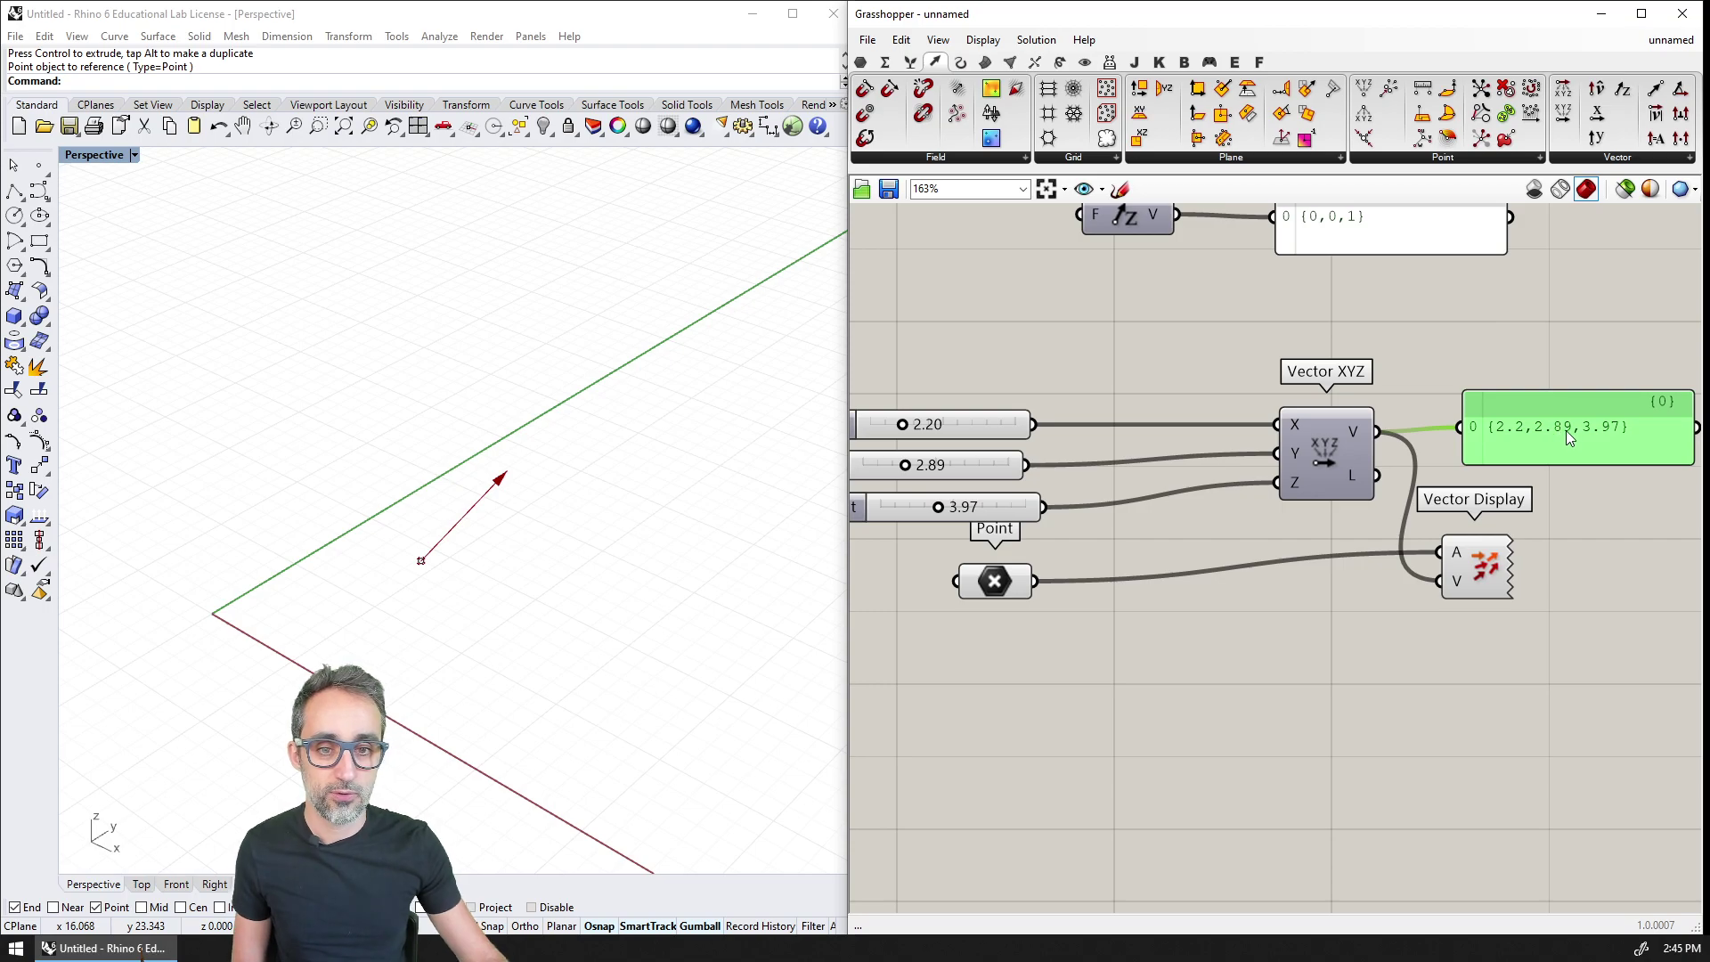
Step: Examine the Vector XYZ arrow in the Perspective viewport and compare it with the components in the panel
mouse_move(624, 549)
right_mouse_down()
mouse_move(553, 546)
mouse_move(626, 546)
right_mouse_up()
right_click_drag(511, 531, 607, 511, "shift")
scroll(607, 503, "down", 2)
scroll(598, 464, "up", 2)
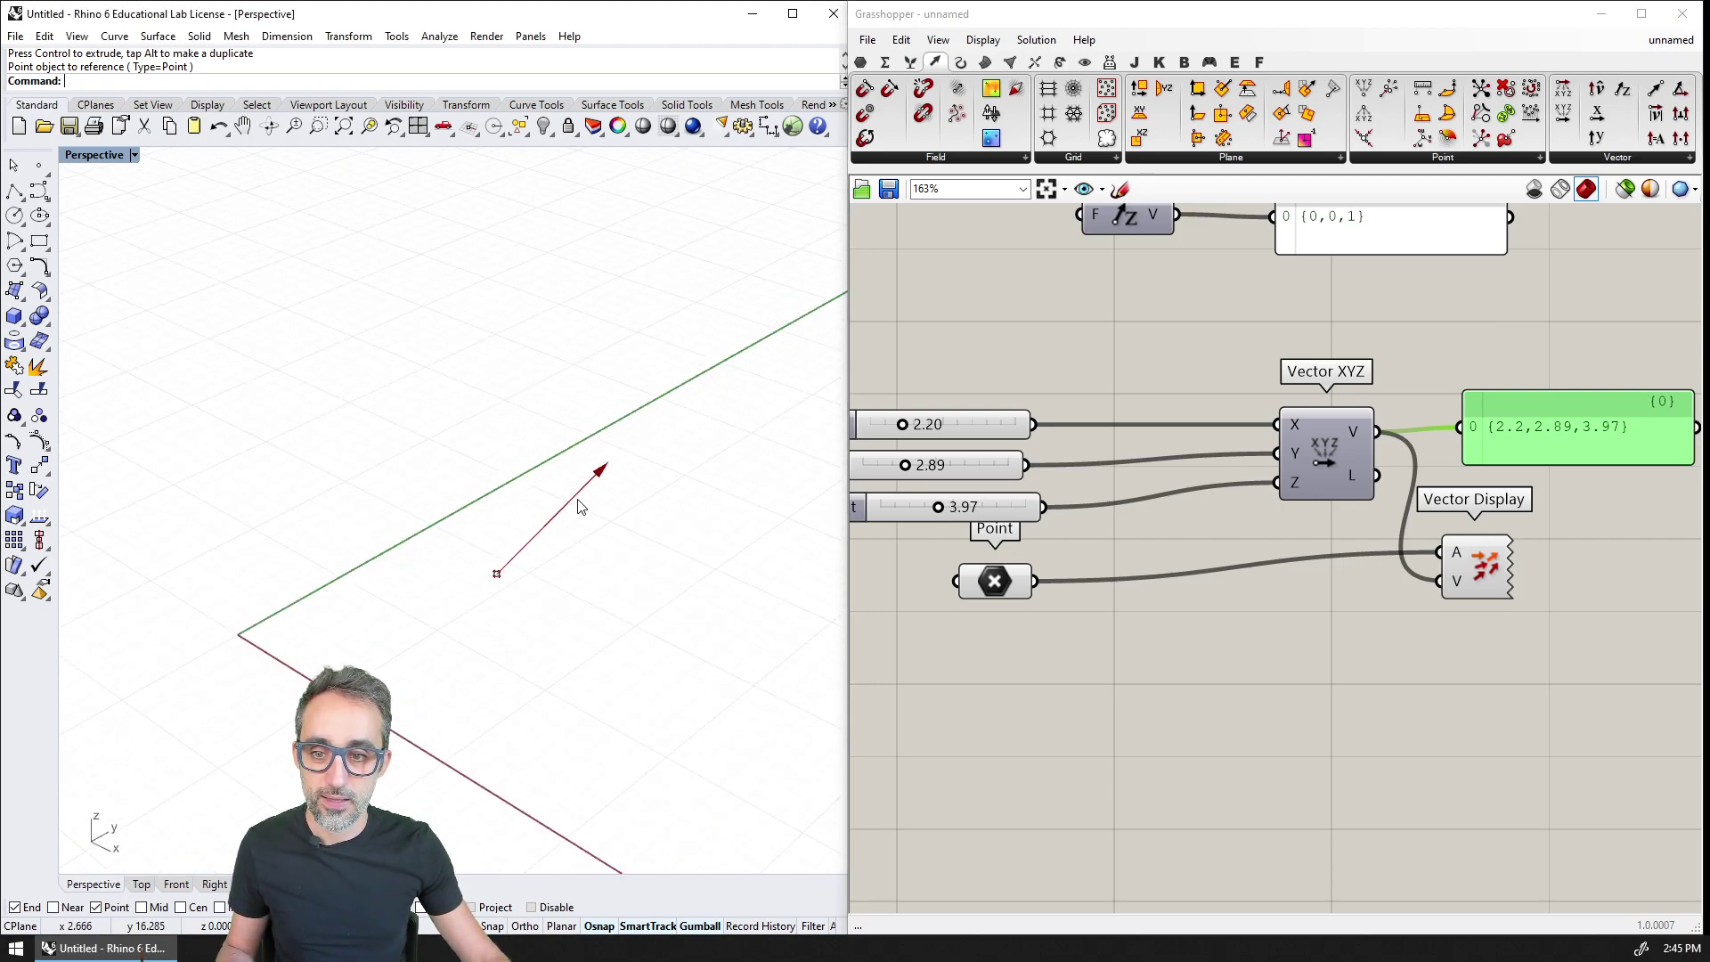
right_click_drag(1469, 455, 1544, 455)
scroll(1568, 453, "down", 1)
left_click(1608, 507)
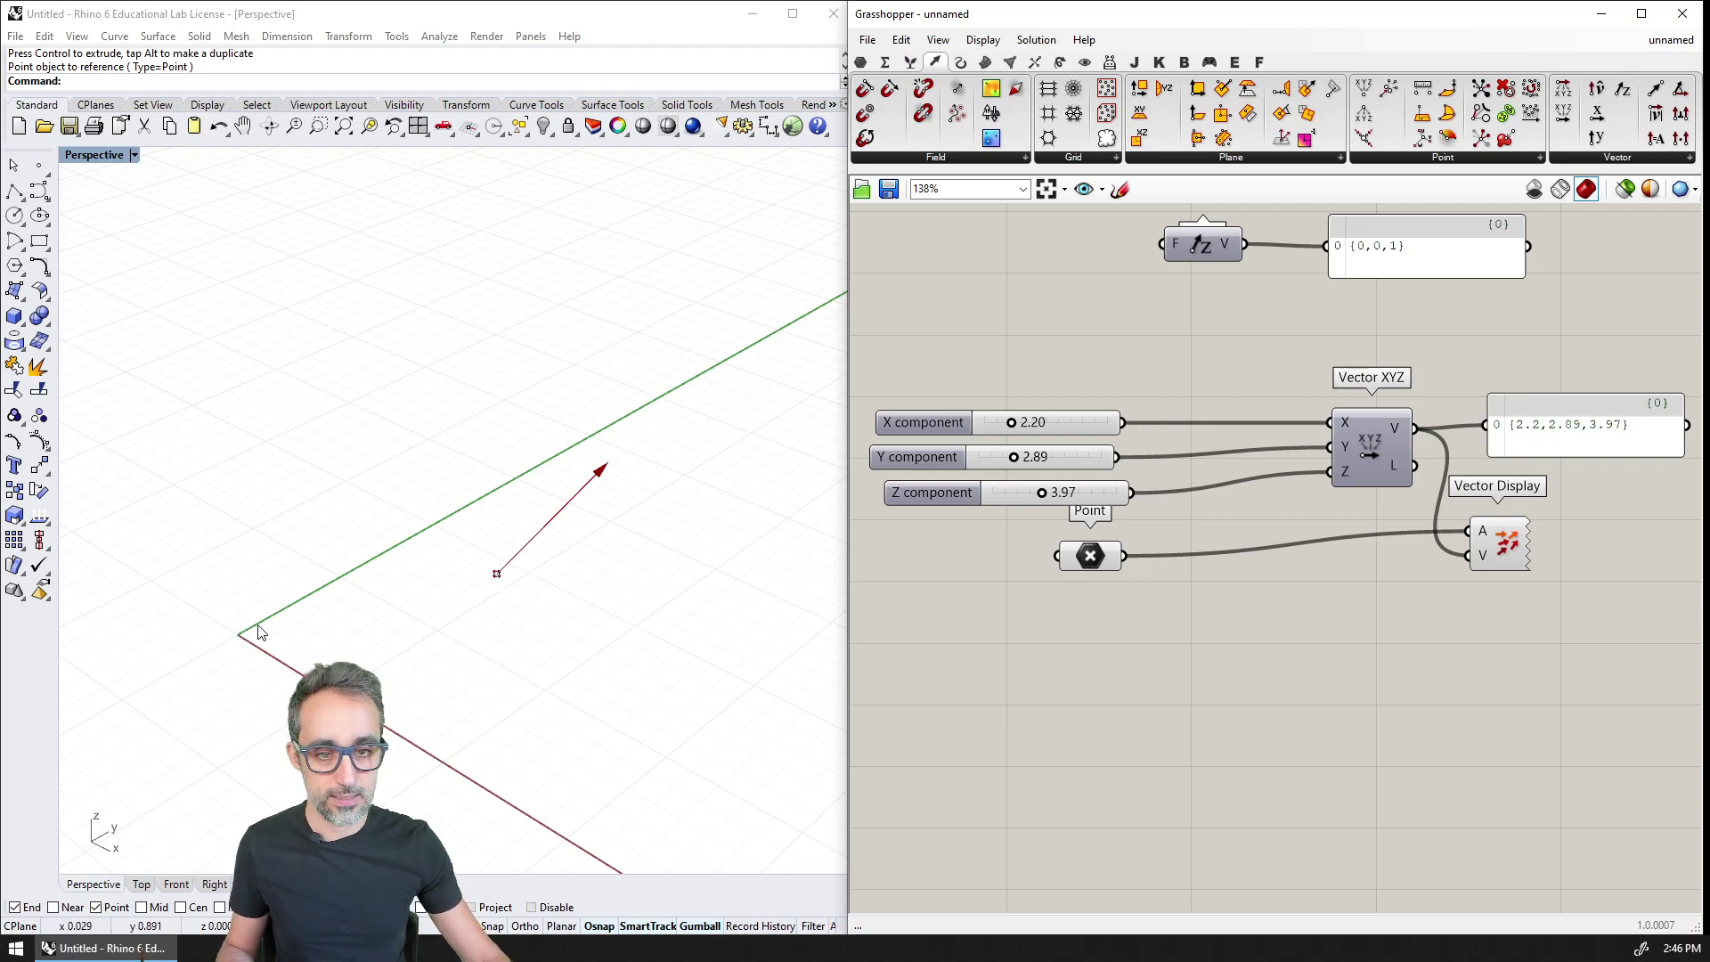
Step: Place a Vector 2Pt component below Vector Display and move the Point parameter clear of the Z component slider
right_click_drag(1210, 509, 1210, 479)
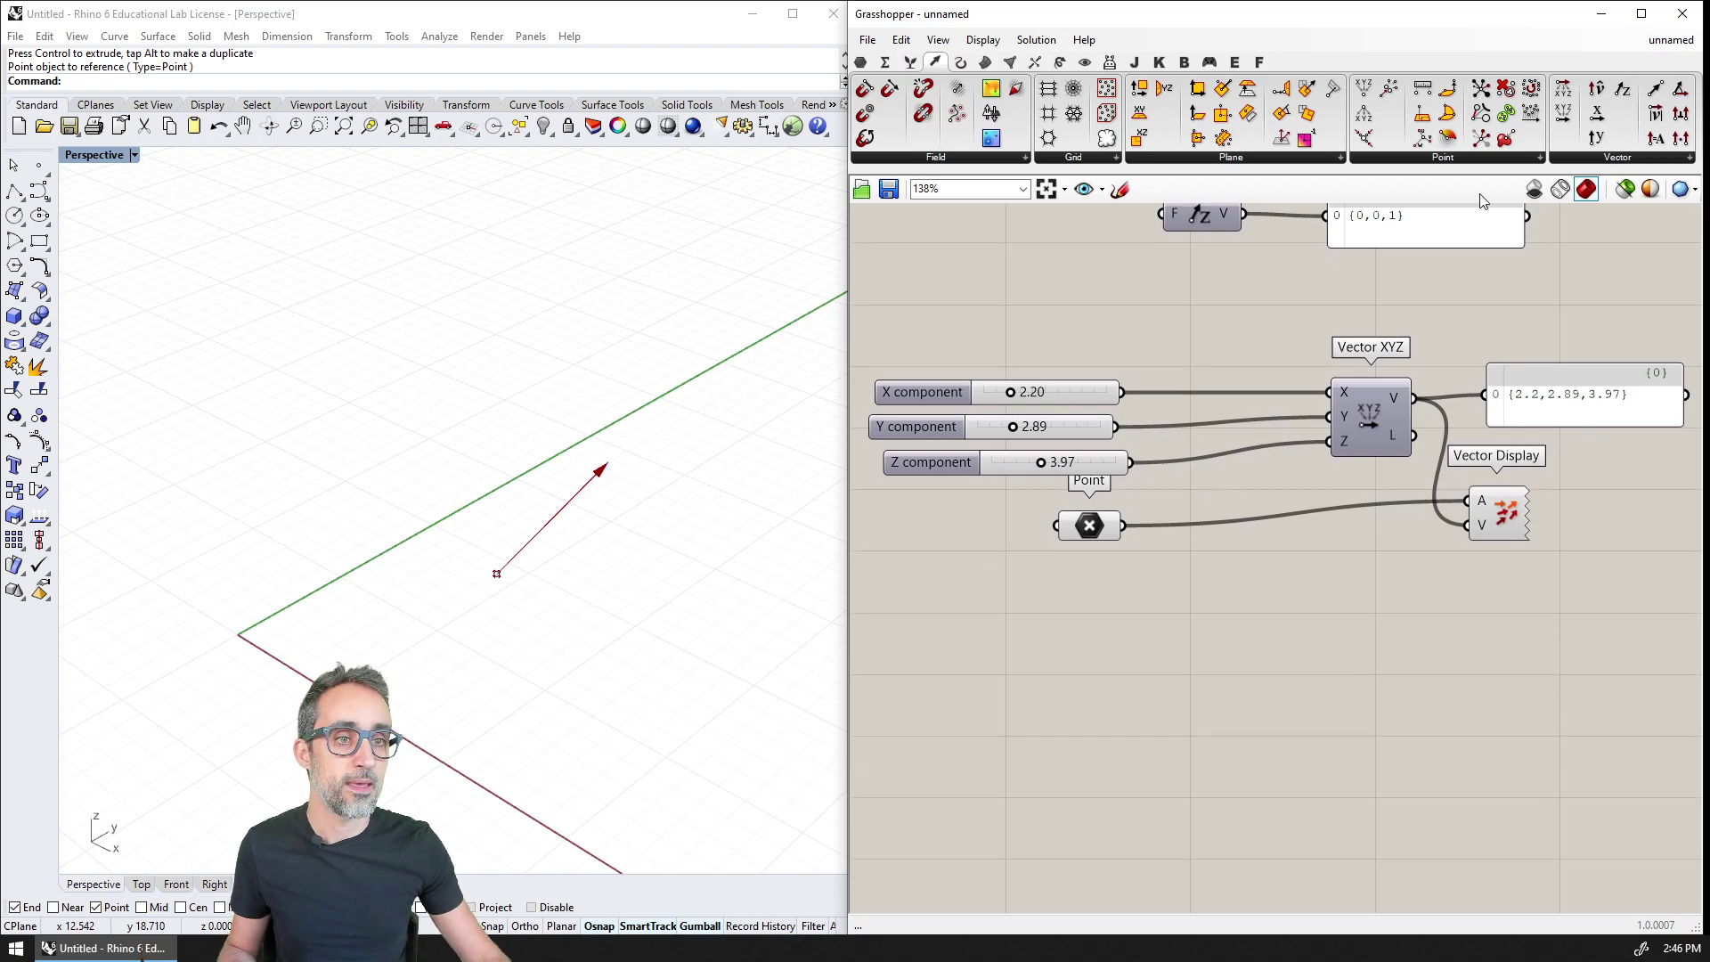
left_click(1592, 162)
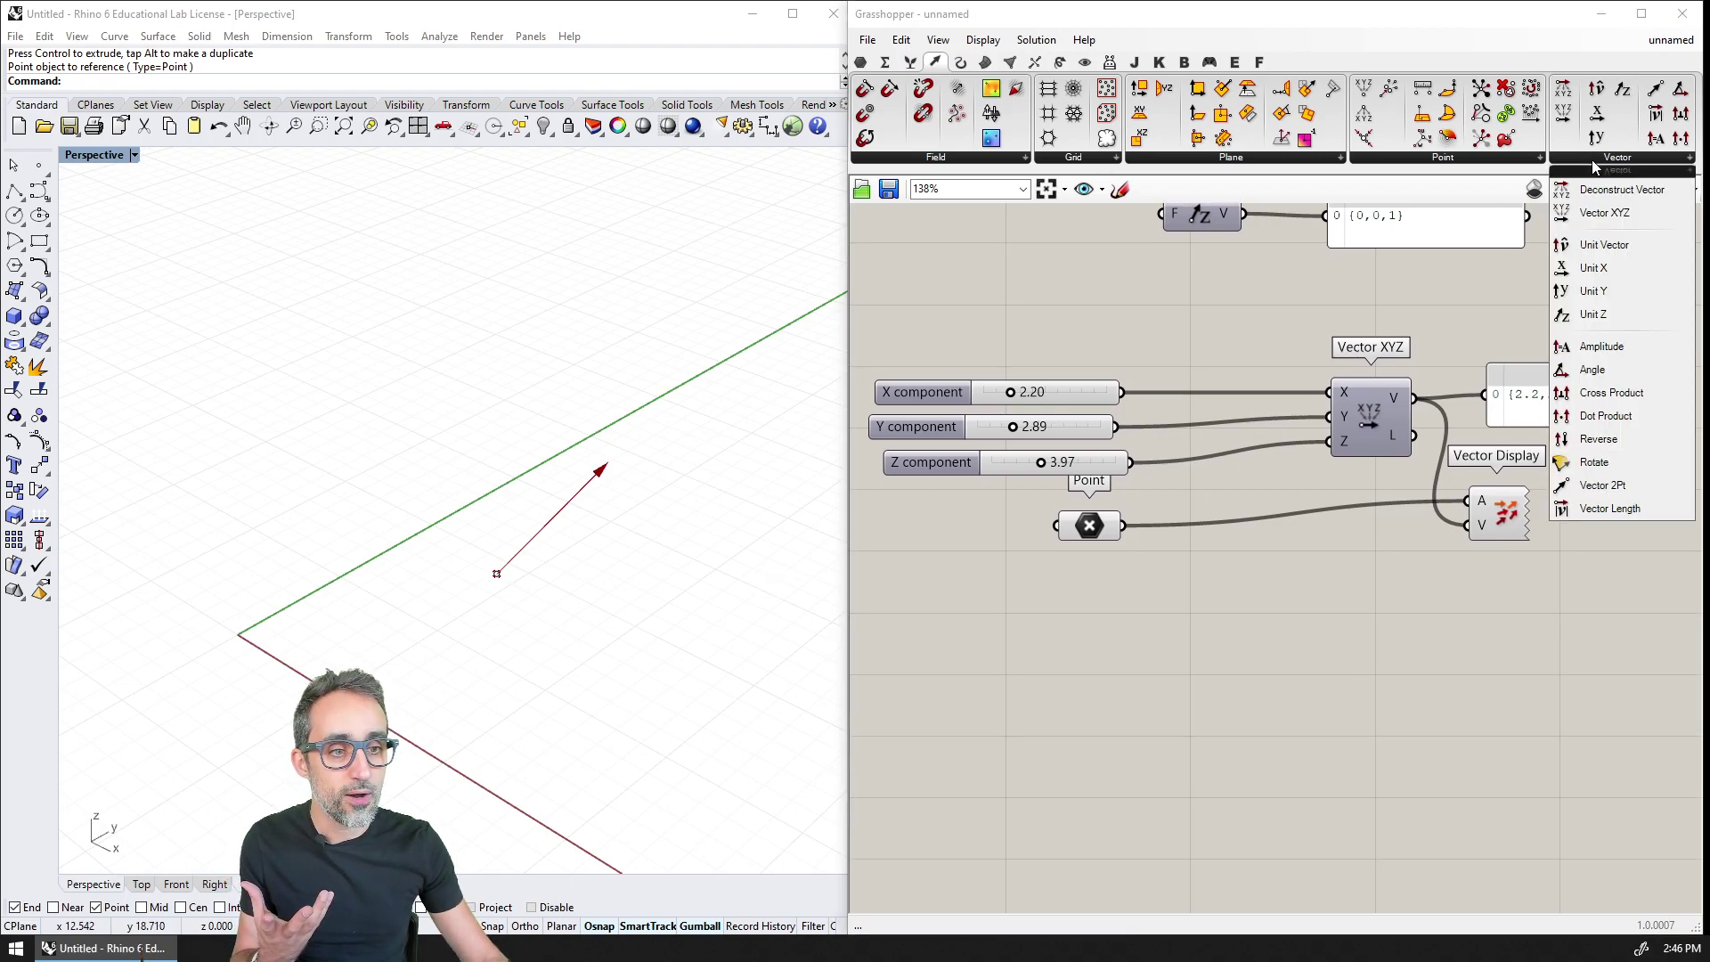
left_click(1587, 486)
left_click(1370, 647)
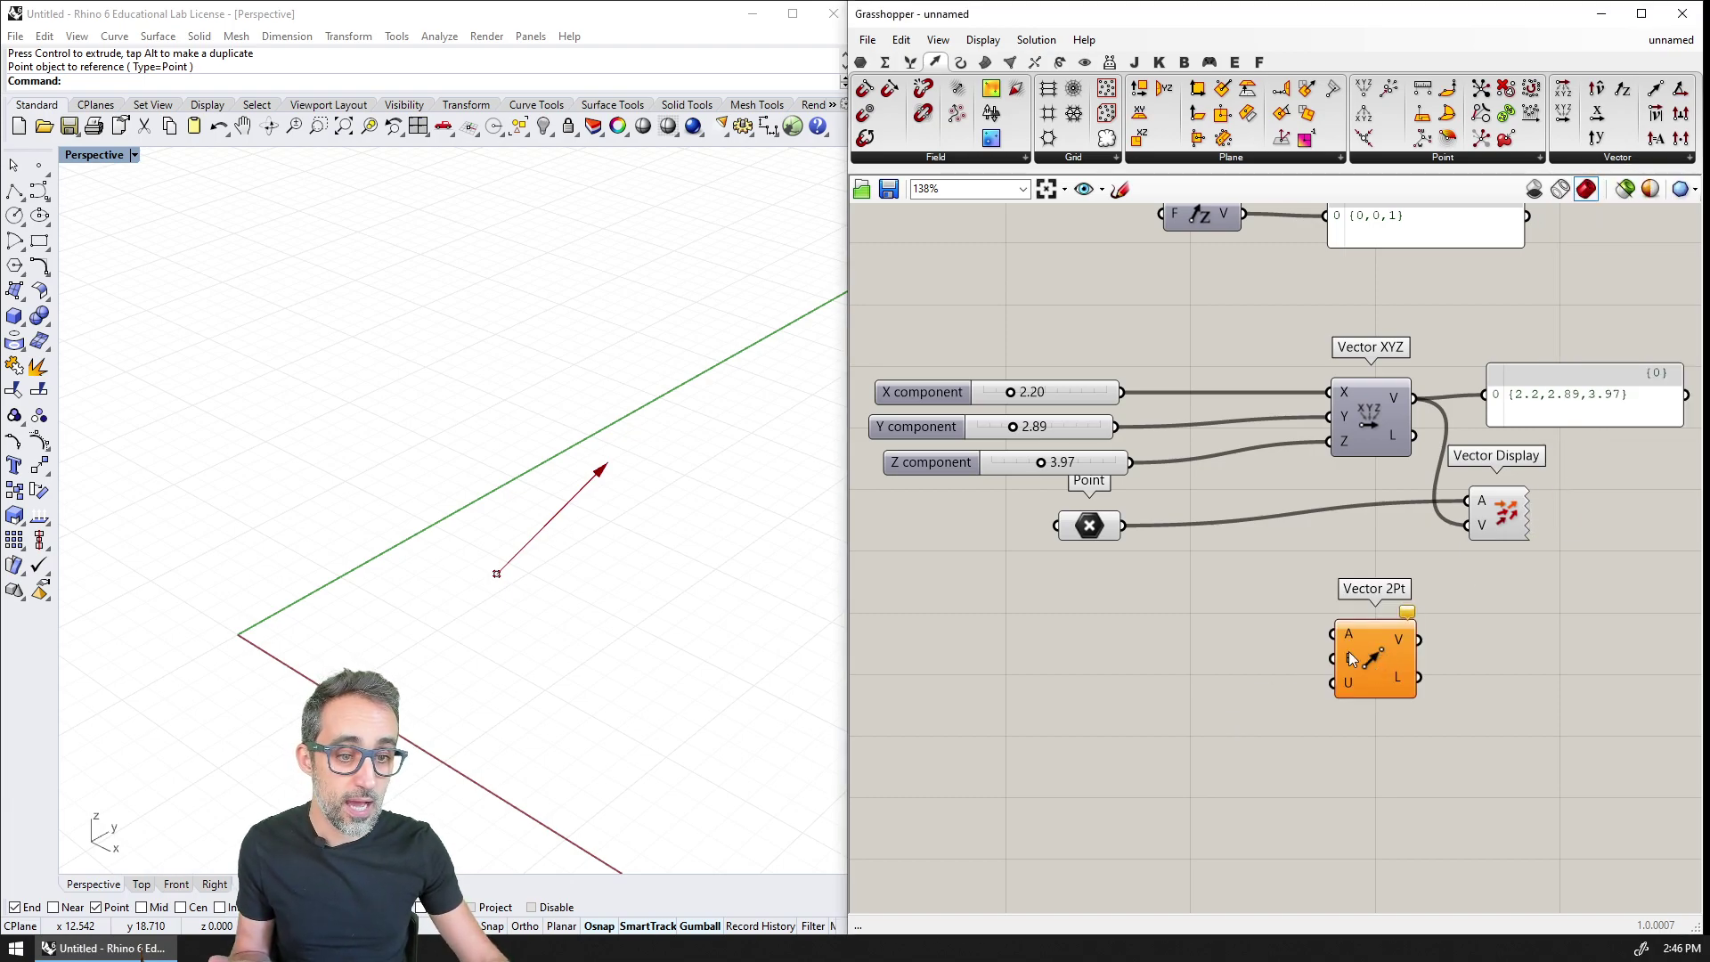
left_click_drag(1385, 667, 1387, 687)
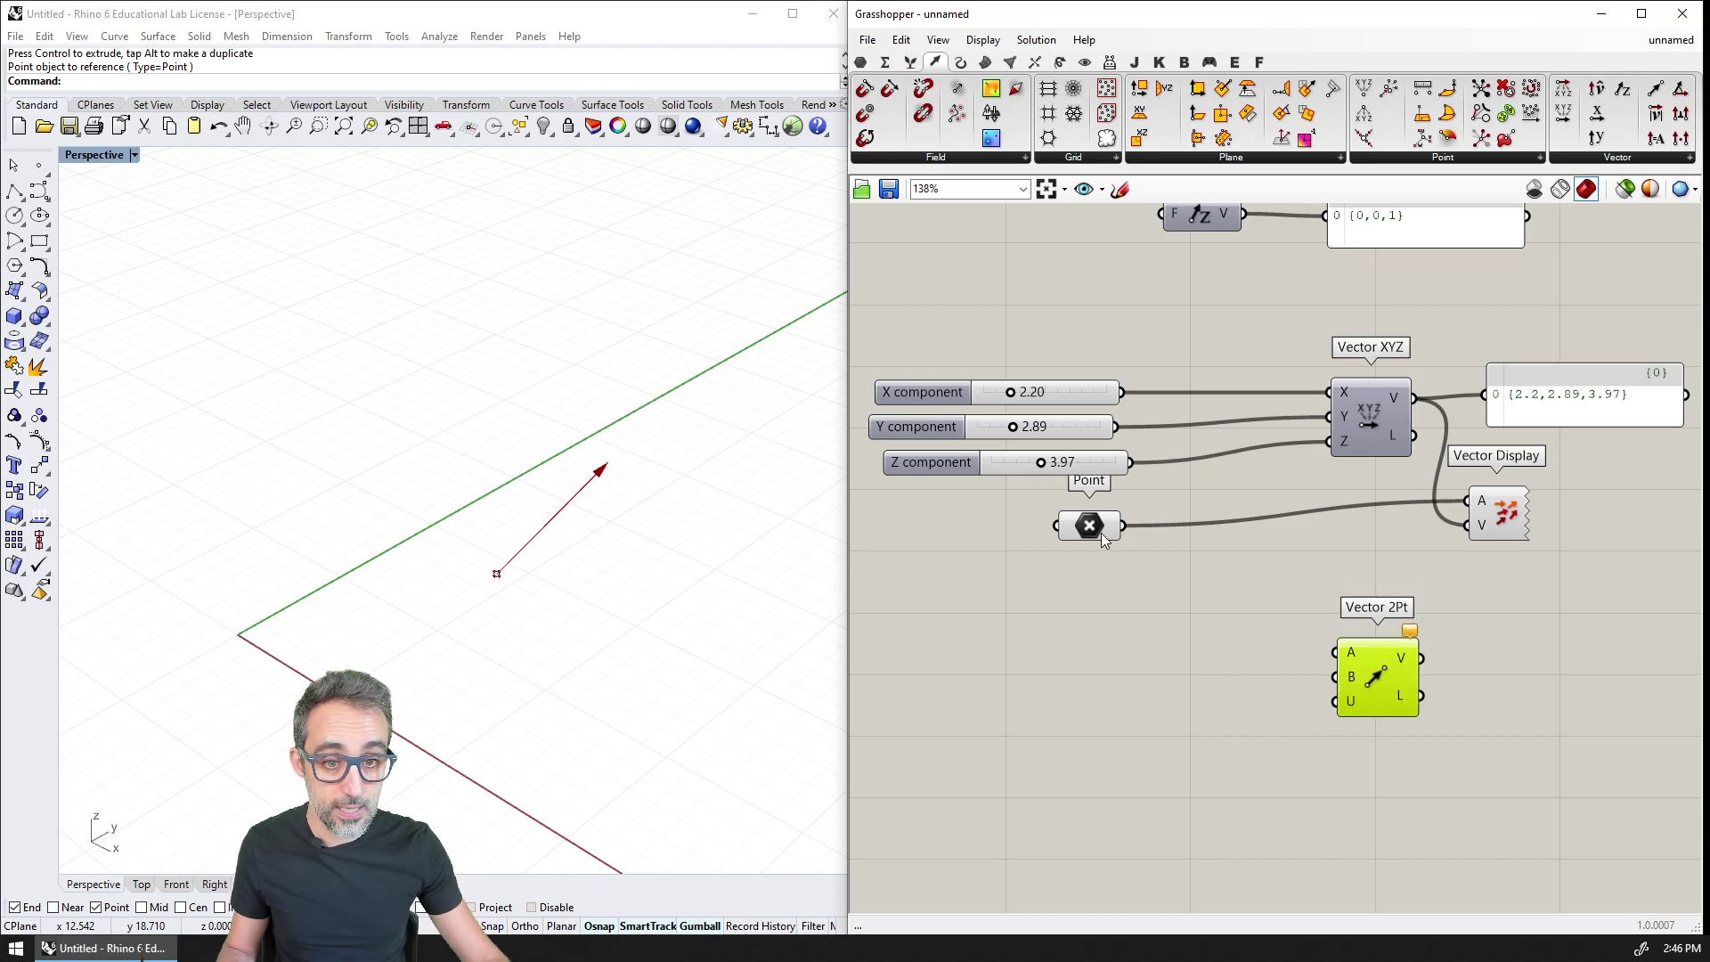
left_click_drag(1092, 531, 1076, 551)
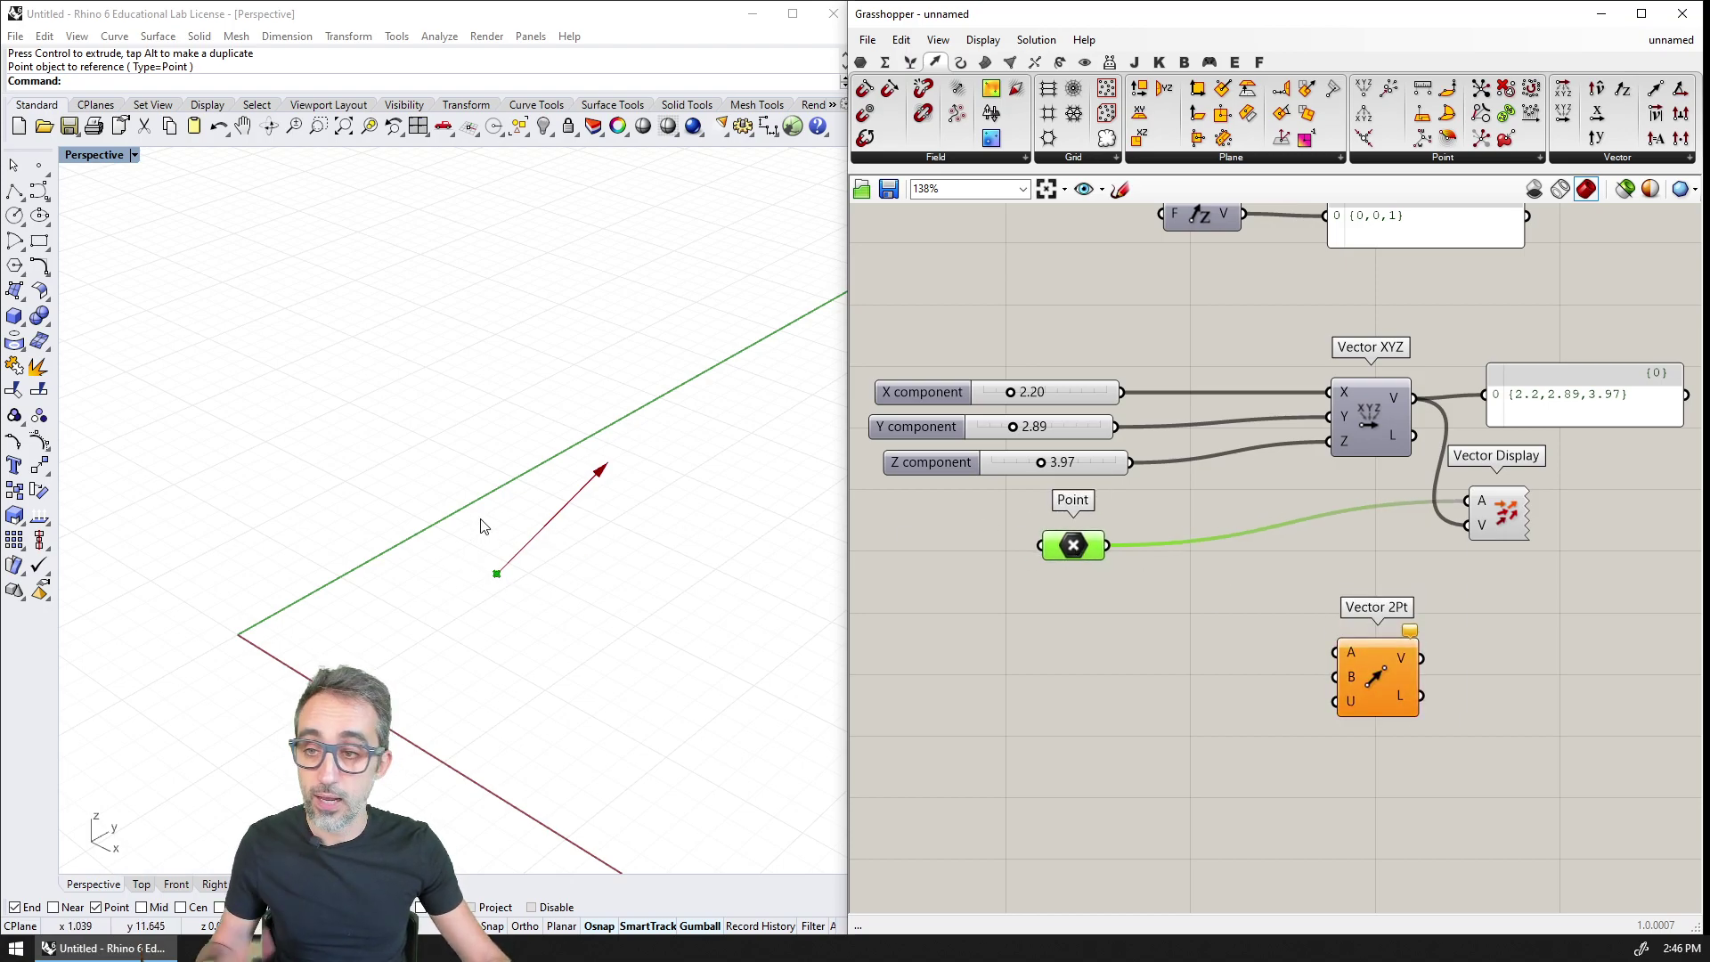
Step: Draw a second point object on the construction plane beside the vector arrow
left_click(38, 165)
left_click(688, 534)
left_click_drag(733, 496, 649, 575)
left_click(689, 534)
Step: Add a second Point parameter below the first and reference the newly drawn point object in it
double_click(1025, 637)
type("point")
key("Return")
right_click(1030, 638)
left_click(1086, 795)
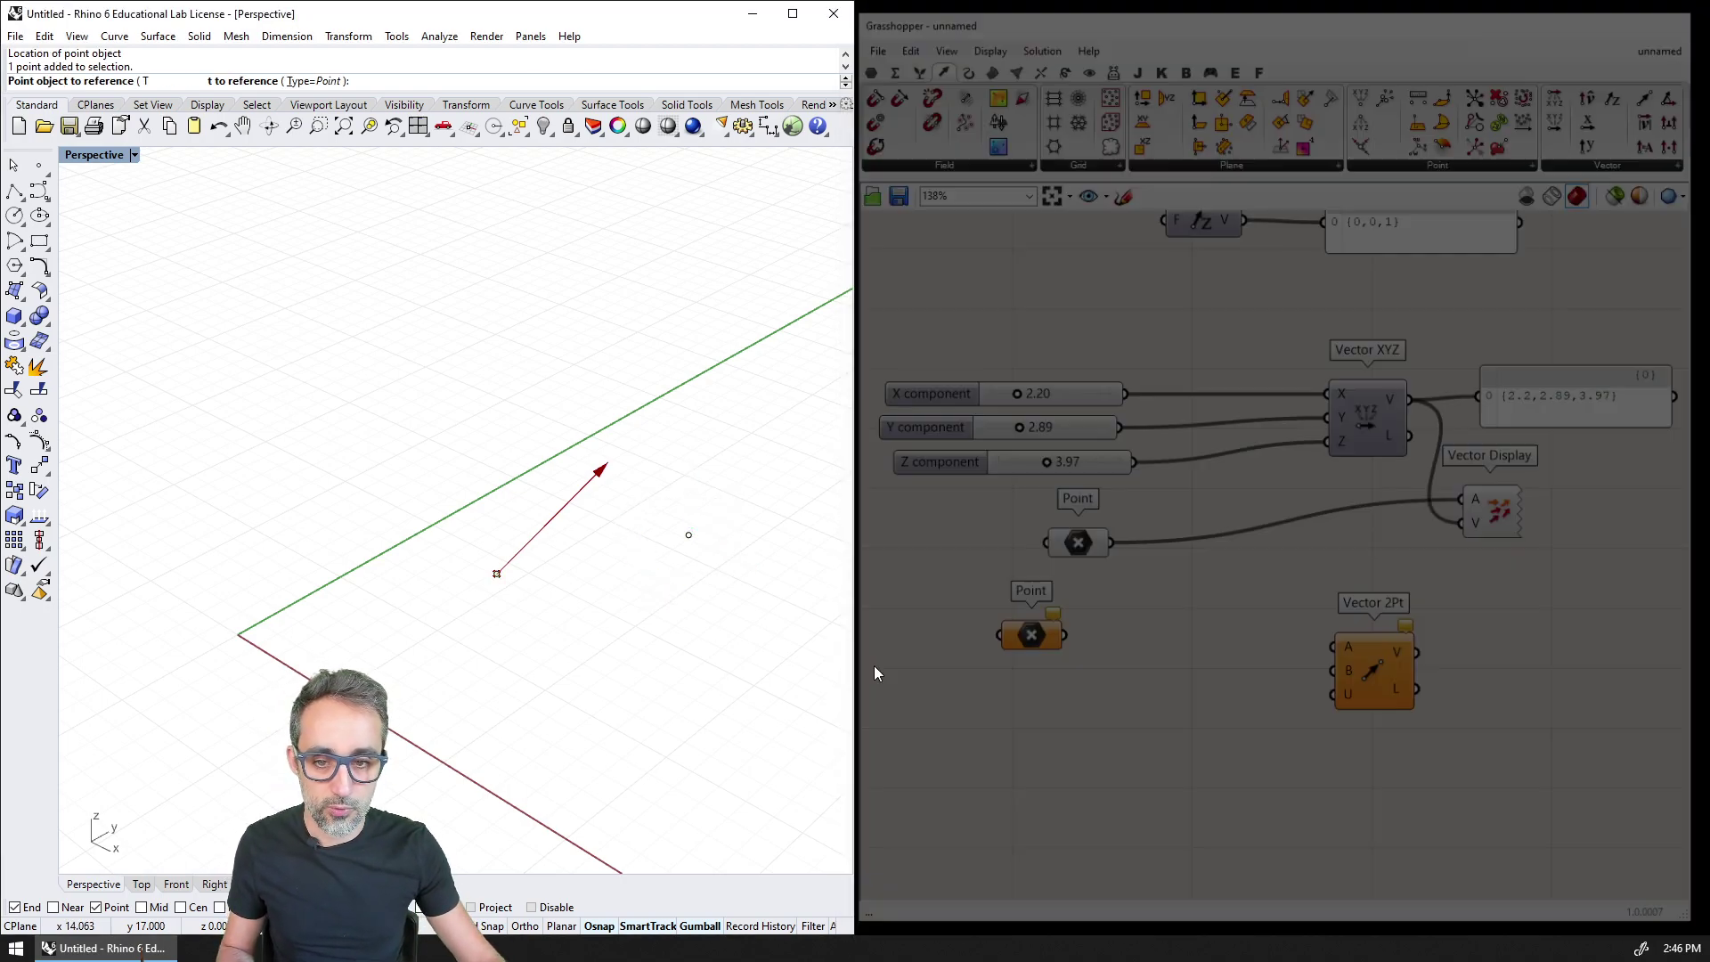
left_click_drag(645, 524, 741, 597)
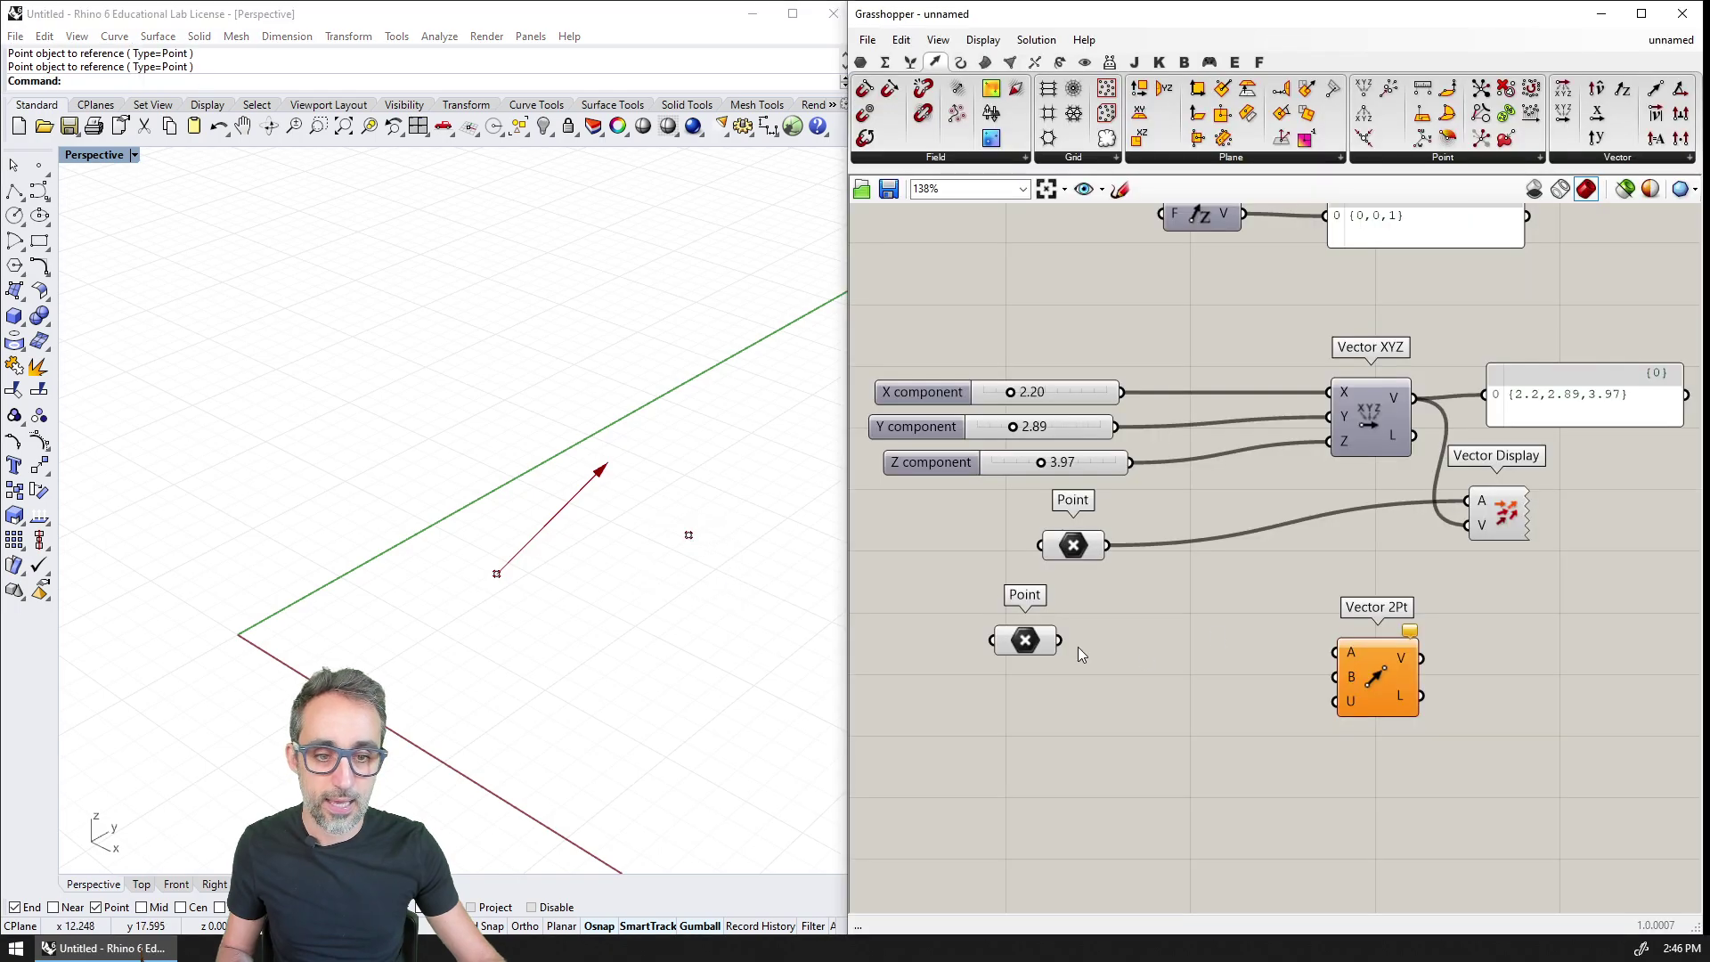
Step: Feed the two Point parameters into Vector 2Pt's A and B inputs and connect its V output to Vector Display's V input
left_click_drag(1172, 588, 1344, 654)
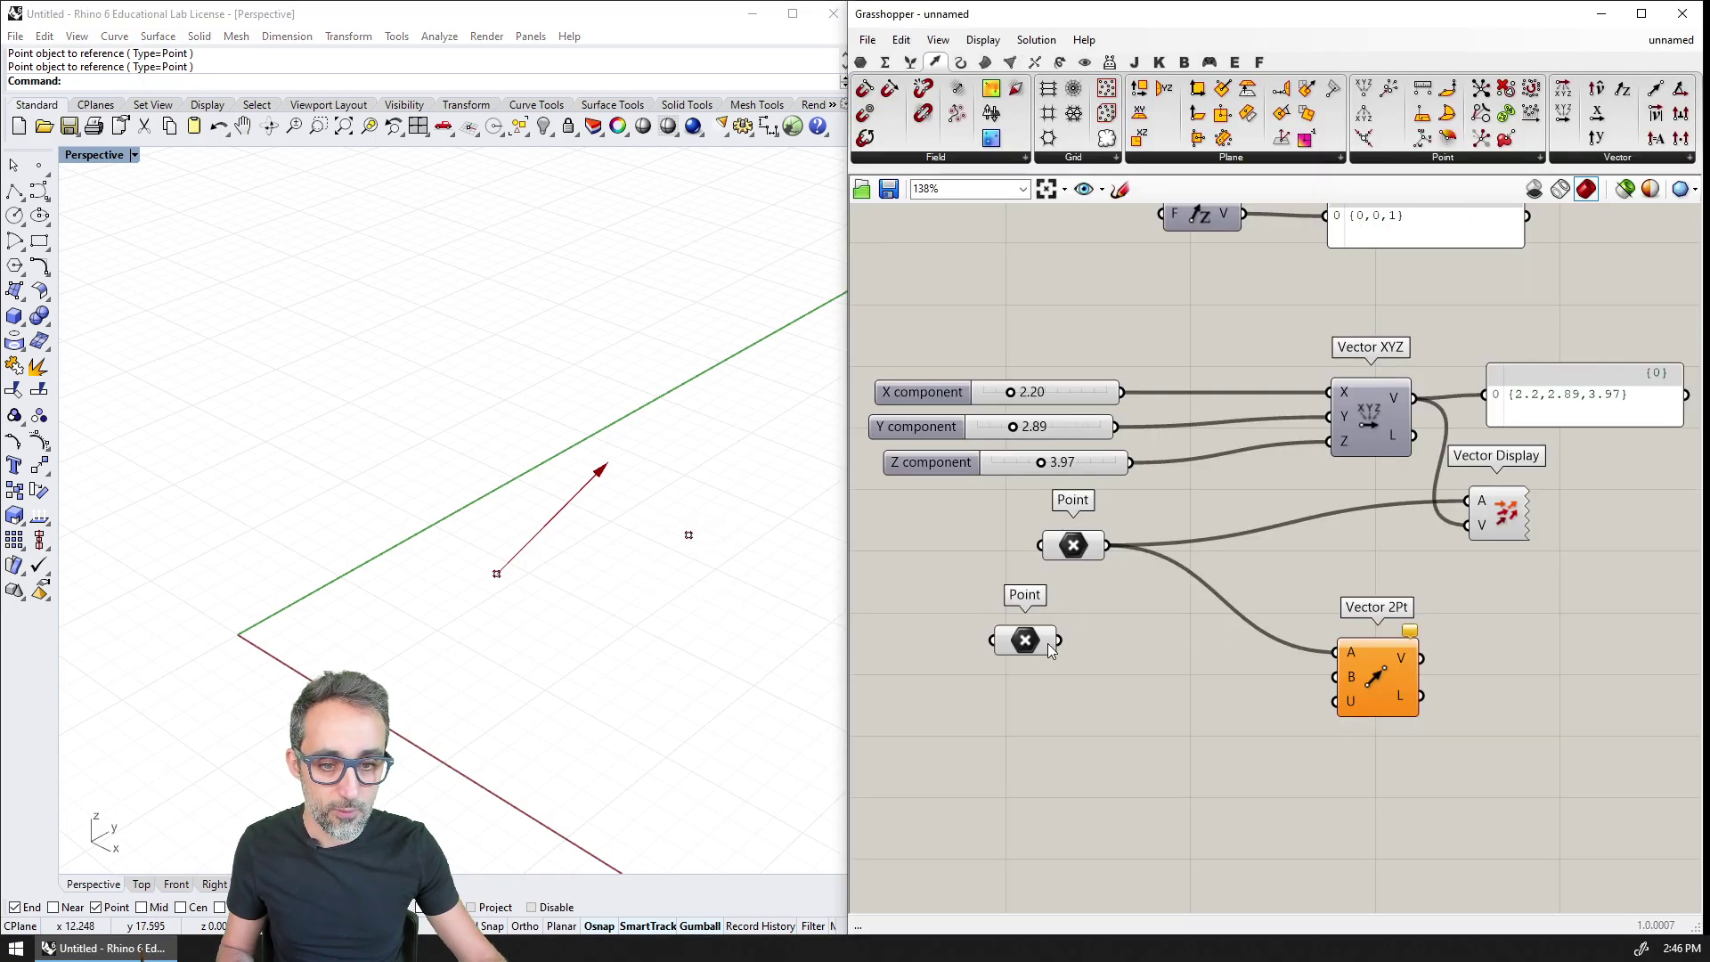
left_click_drag(1052, 647, 1091, 648)
left_click_drag(1229, 664, 1334, 677)
scroll(637, 508, "up", 3)
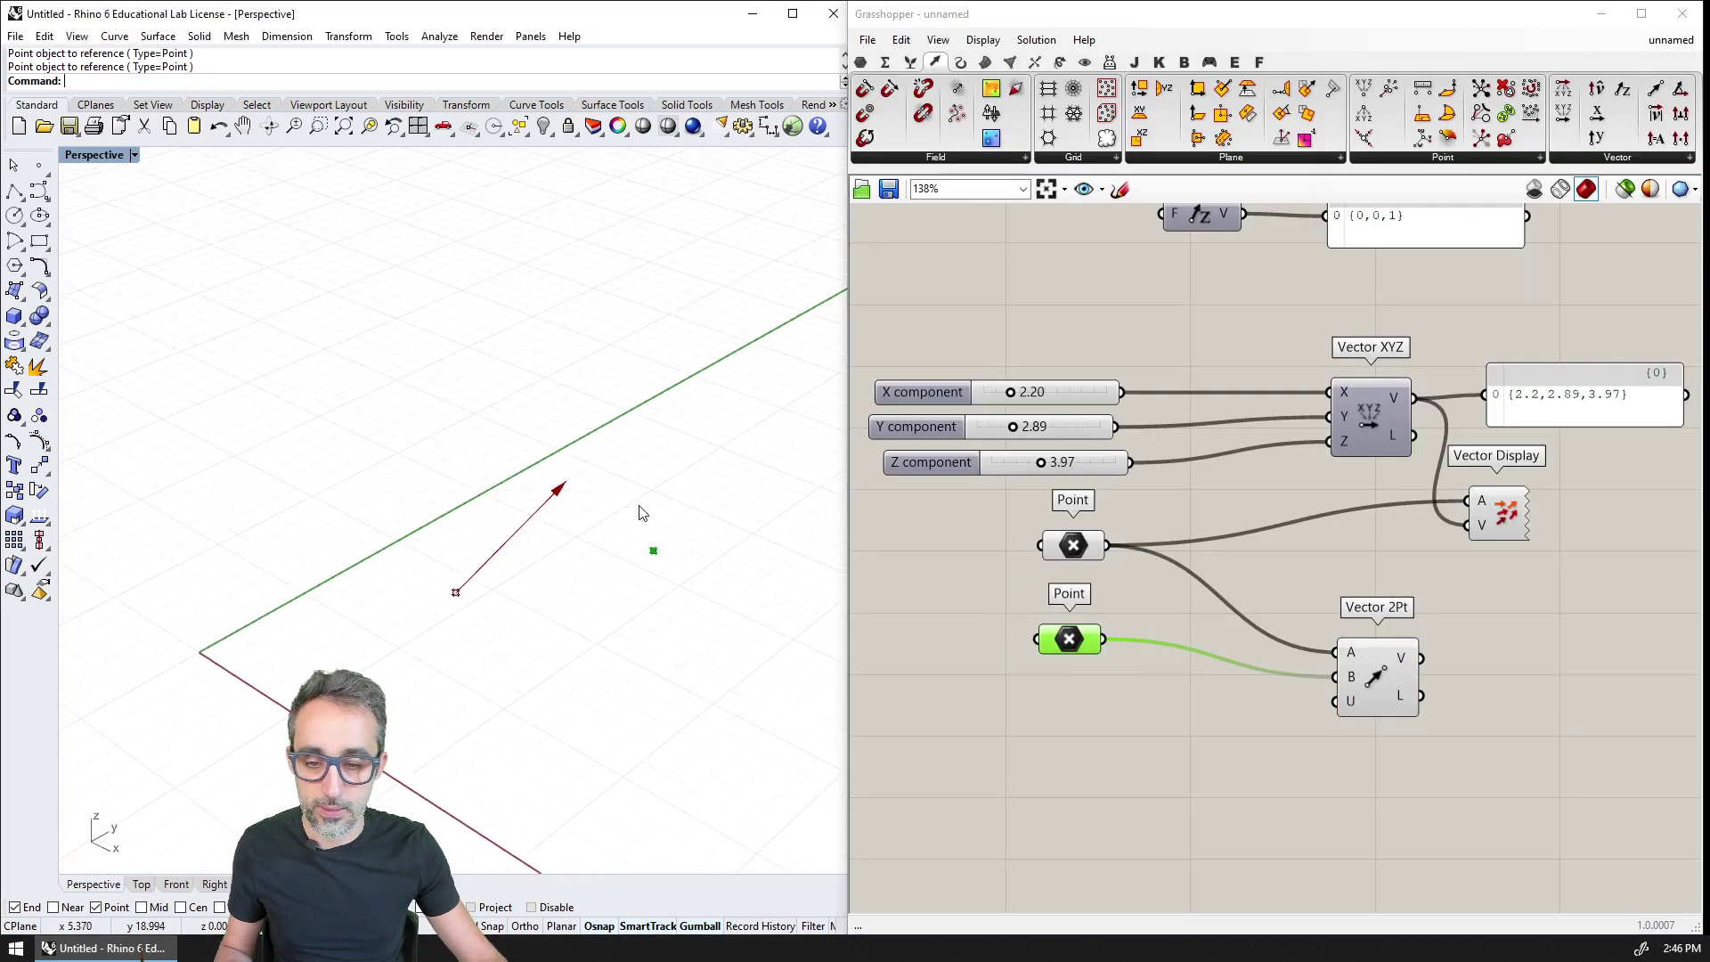
right_click_drag(1331, 592, 1299, 584)
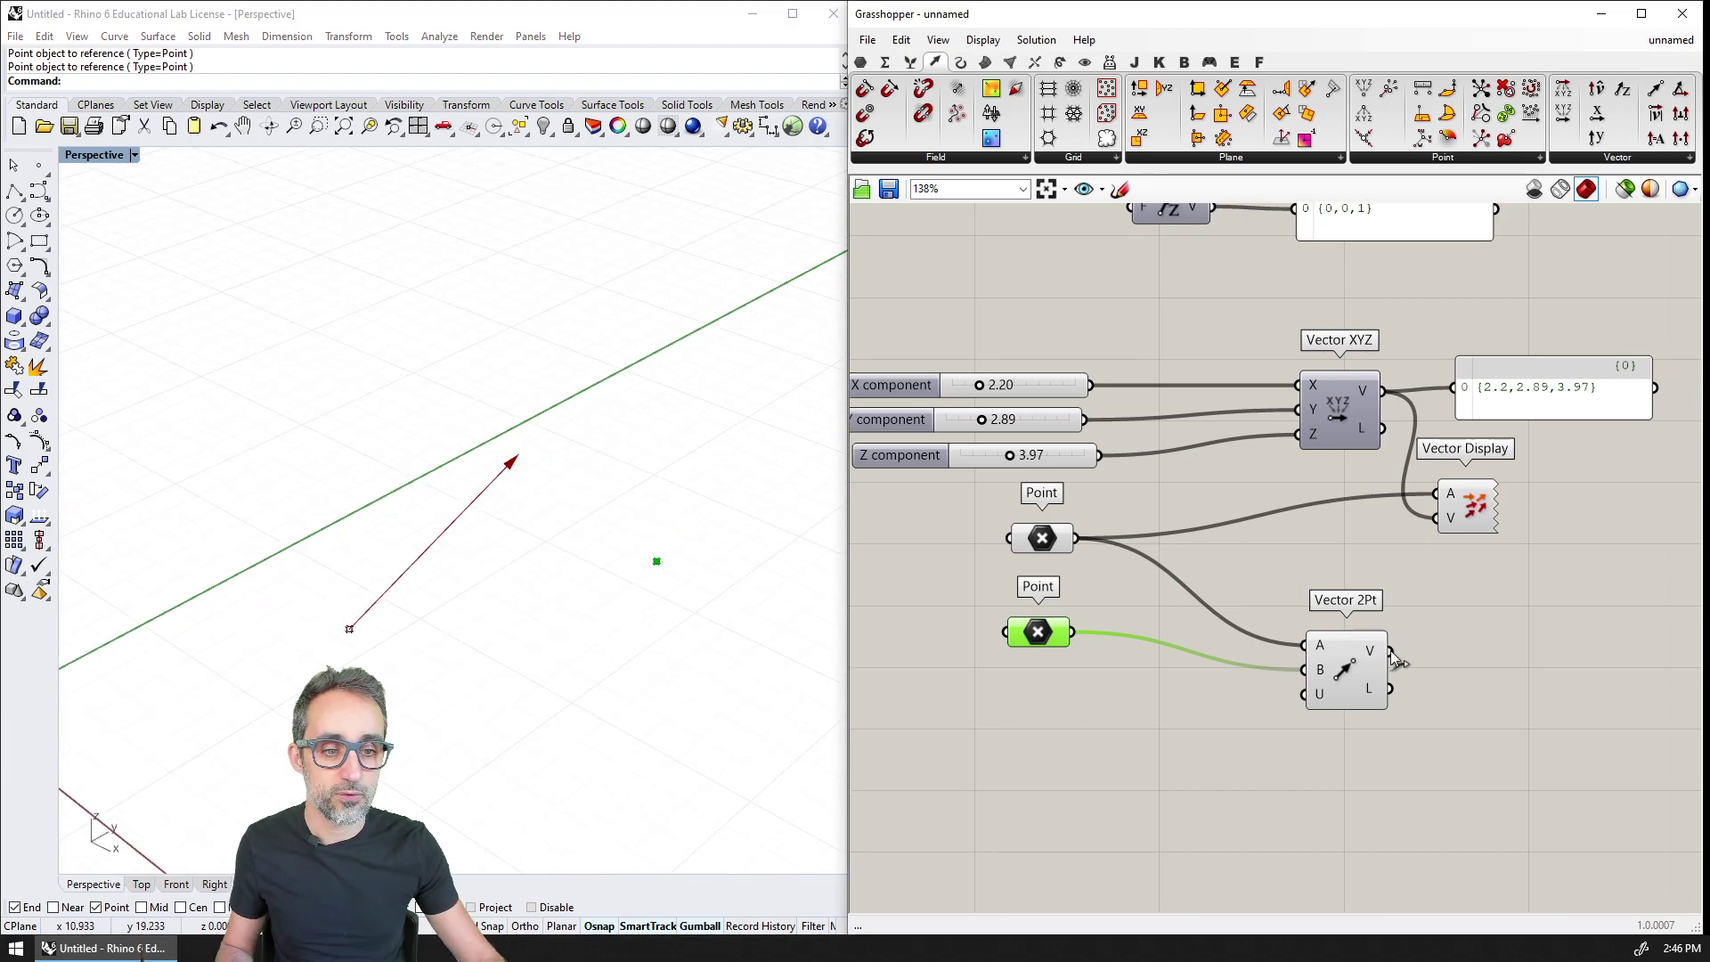
left_click_drag(1420, 558, 1437, 517)
Step: Reposition the second point with the gumball, raising it above the construction plane
left_click_drag(658, 562, 626, 586)
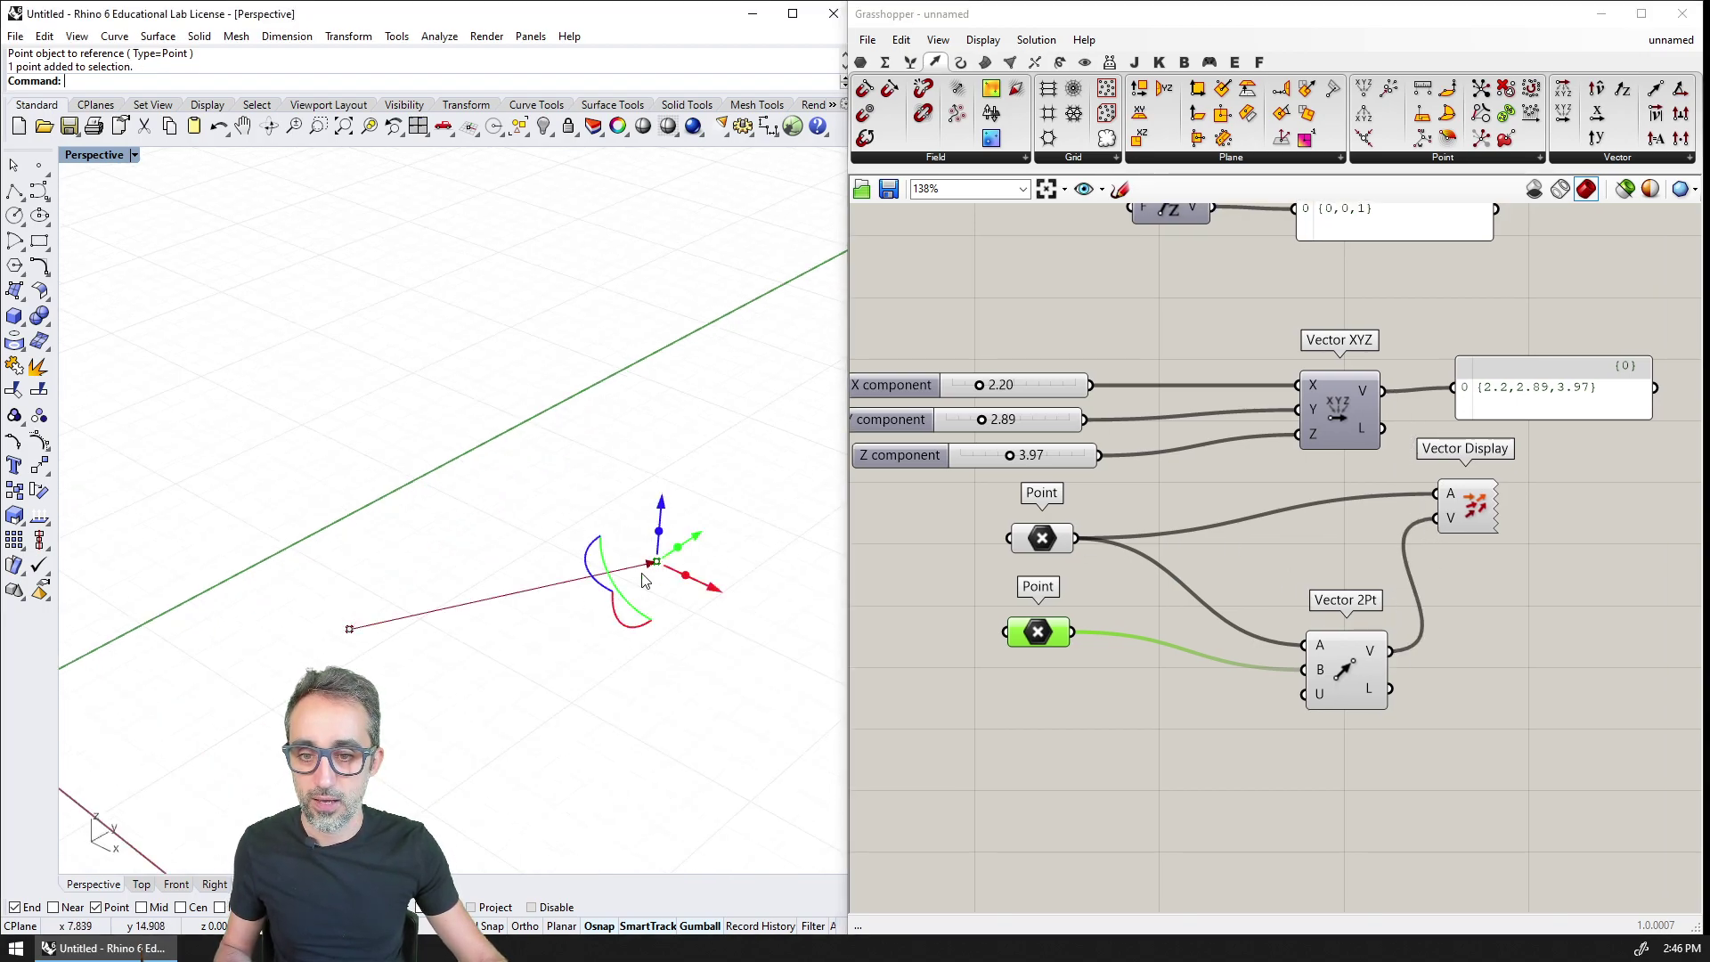
left_click_drag(662, 524, 514, 466)
left_click(690, 474)
left_click(671, 382)
mouse_move(580, 579)
right_mouse_down()
mouse_move(534, 561)
mouse_move(668, 507)
mouse_move(473, 561)
mouse_move(573, 575)
right_mouse_up()
Step: Move the Vector XYZ panel beside Vector 2Pt, connect it to Vector 2Pt's V output and widen it
left_click_drag(1545, 402, 1505, 653)
left_click_drag(1387, 651, 1467, 638)
right_click_drag(1646, 696, 1543, 650)
left_click_drag(1554, 632, 1638, 636)
scroll(1548, 640, "up", 1)
right_click_drag(1521, 653, 1496, 561)
Step: Examine the two-point vector's components in the panel and its arrow in the Perspective viewport
scroll(1566, 626, "down", 1)
scroll(1475, 548, "up", 1)
scroll(1496, 561, "down", 1)
scroll(1492, 554, "up", 1)
scroll(1483, 559, "down", 1)
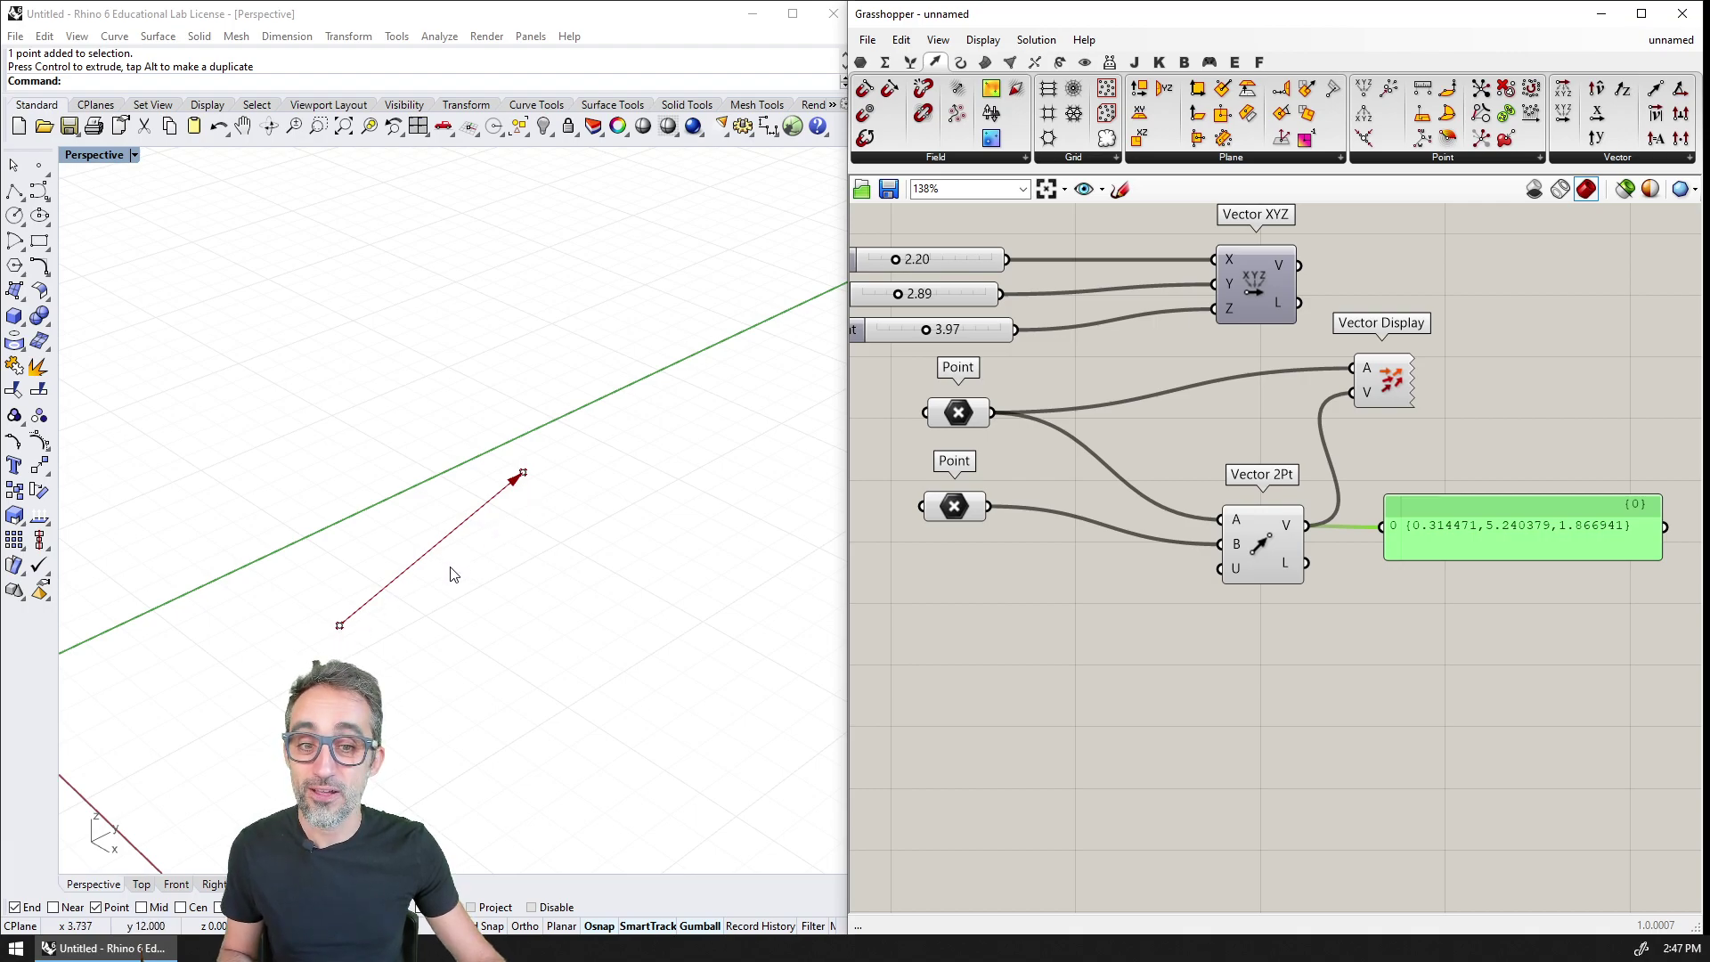
left_click(299, 595)
left_click_drag(444, 432, 611, 546)
key("Escape")
Step: Move both point objects together from the vector's start point to the origin, using 0 as the target
right_click_drag(498, 534, 680, 548, "shift")
left_click_drag(721, 402, 478, 676)
type("Move")
key("Return")
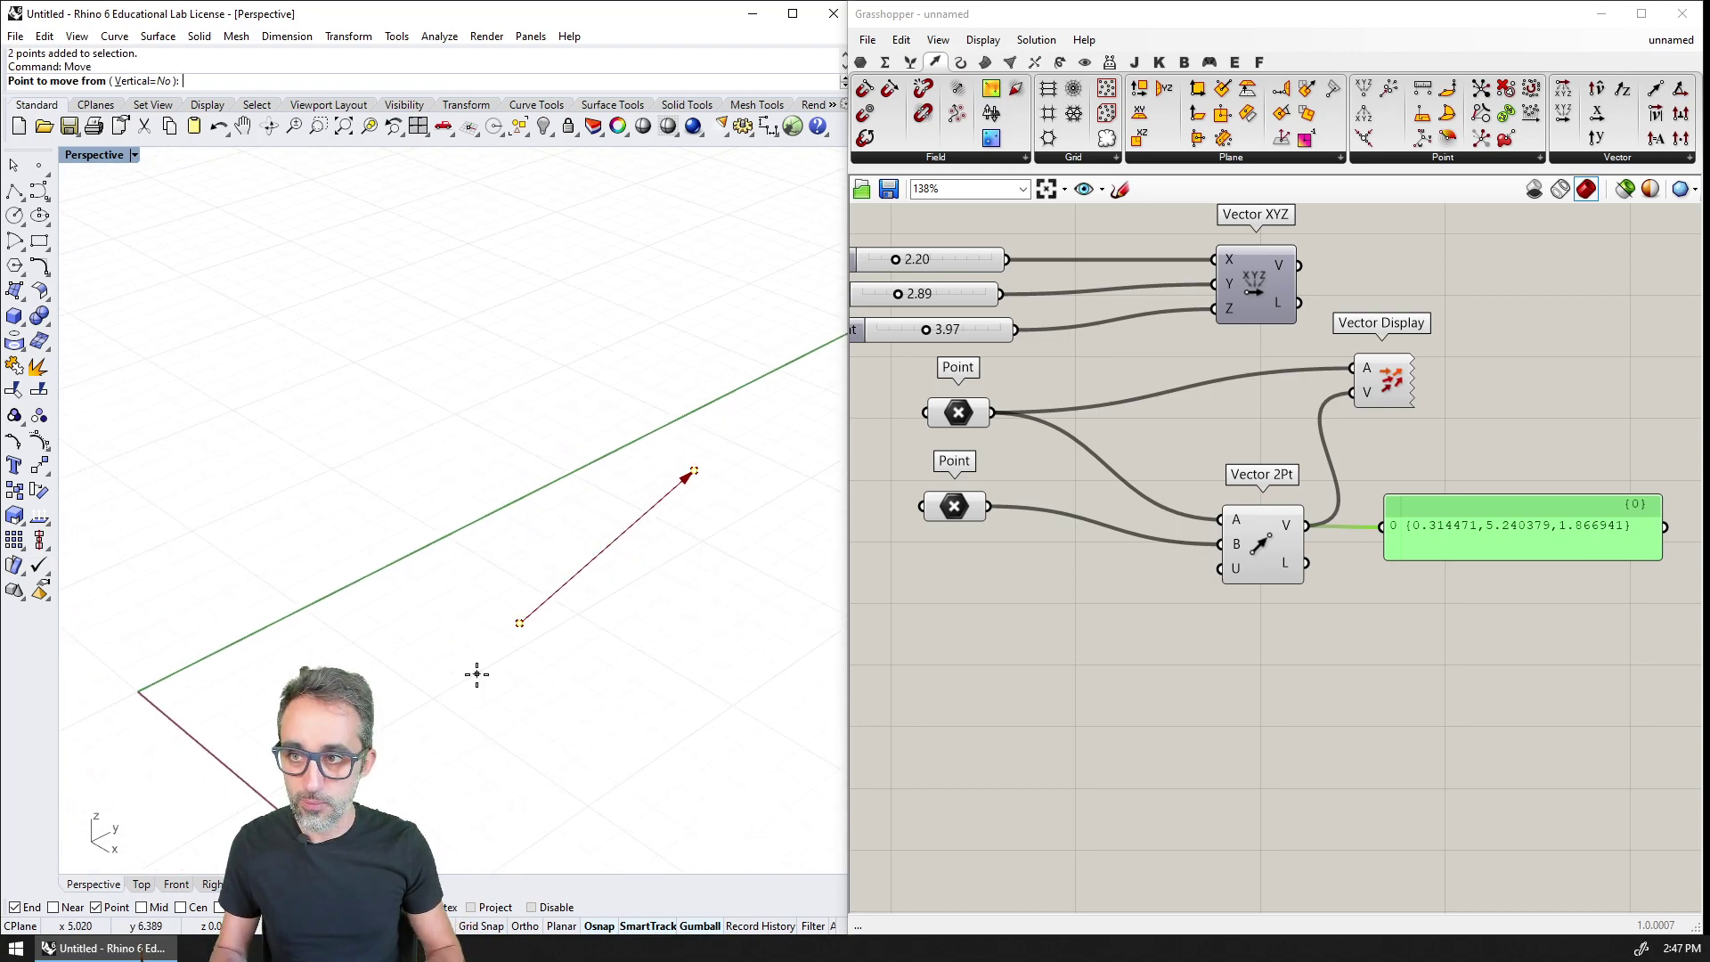
left_click(519, 624)
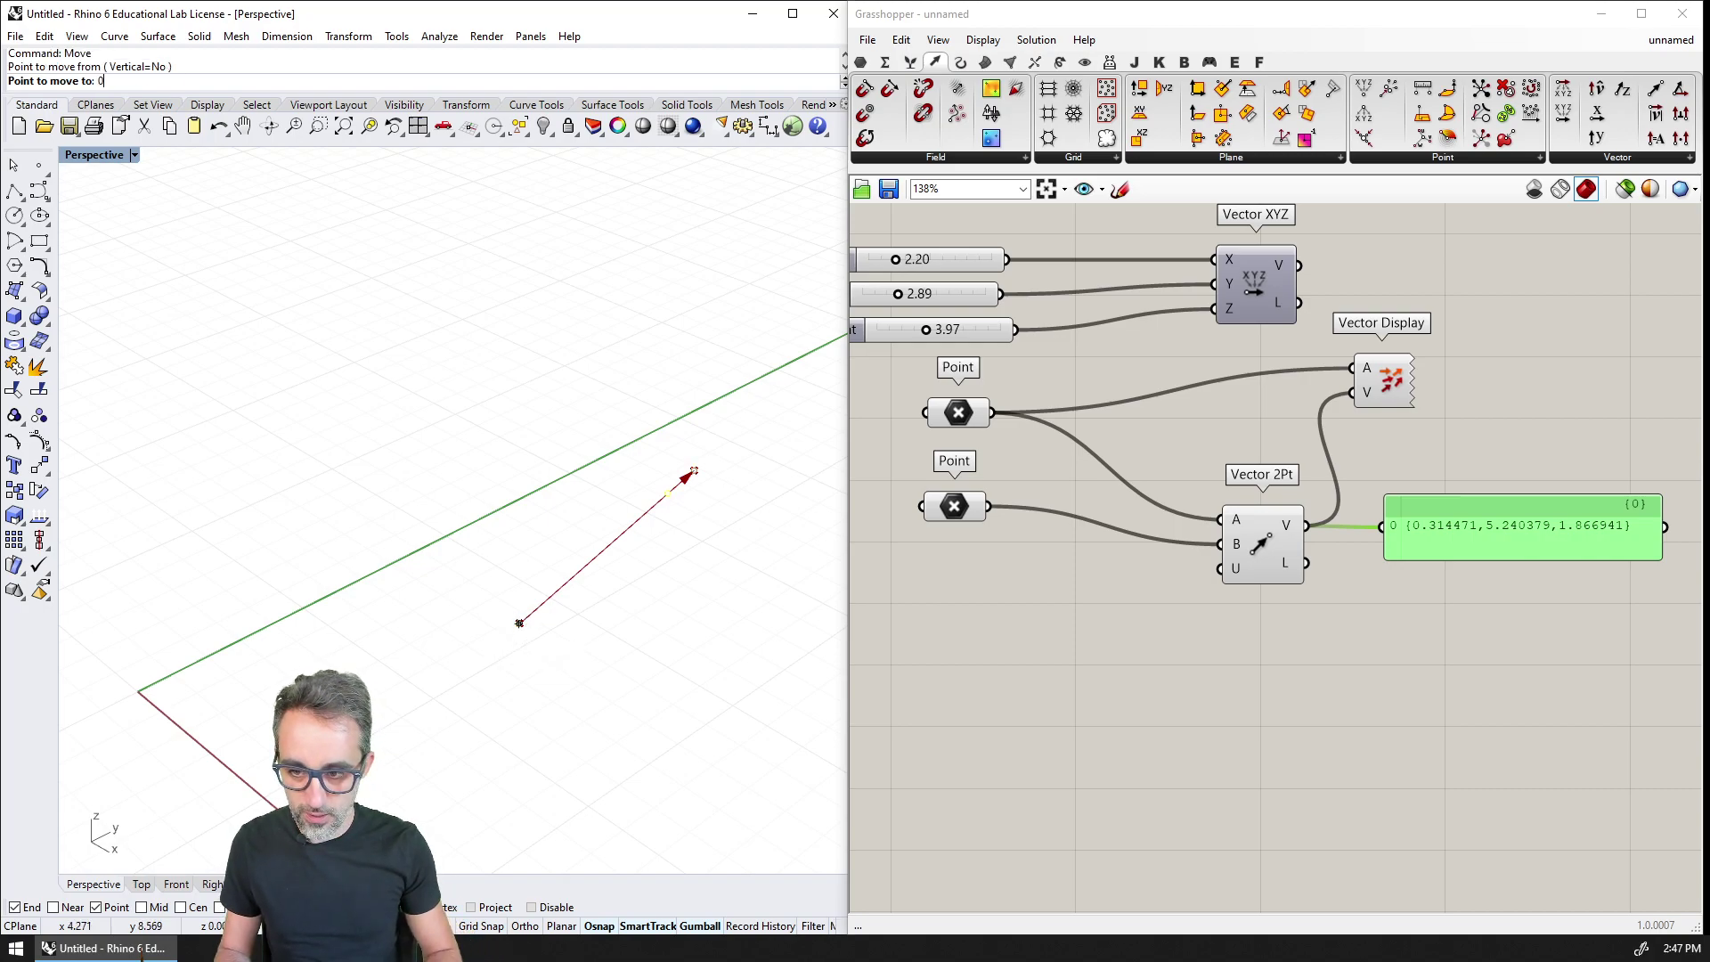
type("0")
key("Return")
key("Escape")
right_click_drag(347, 625, 386, 538)
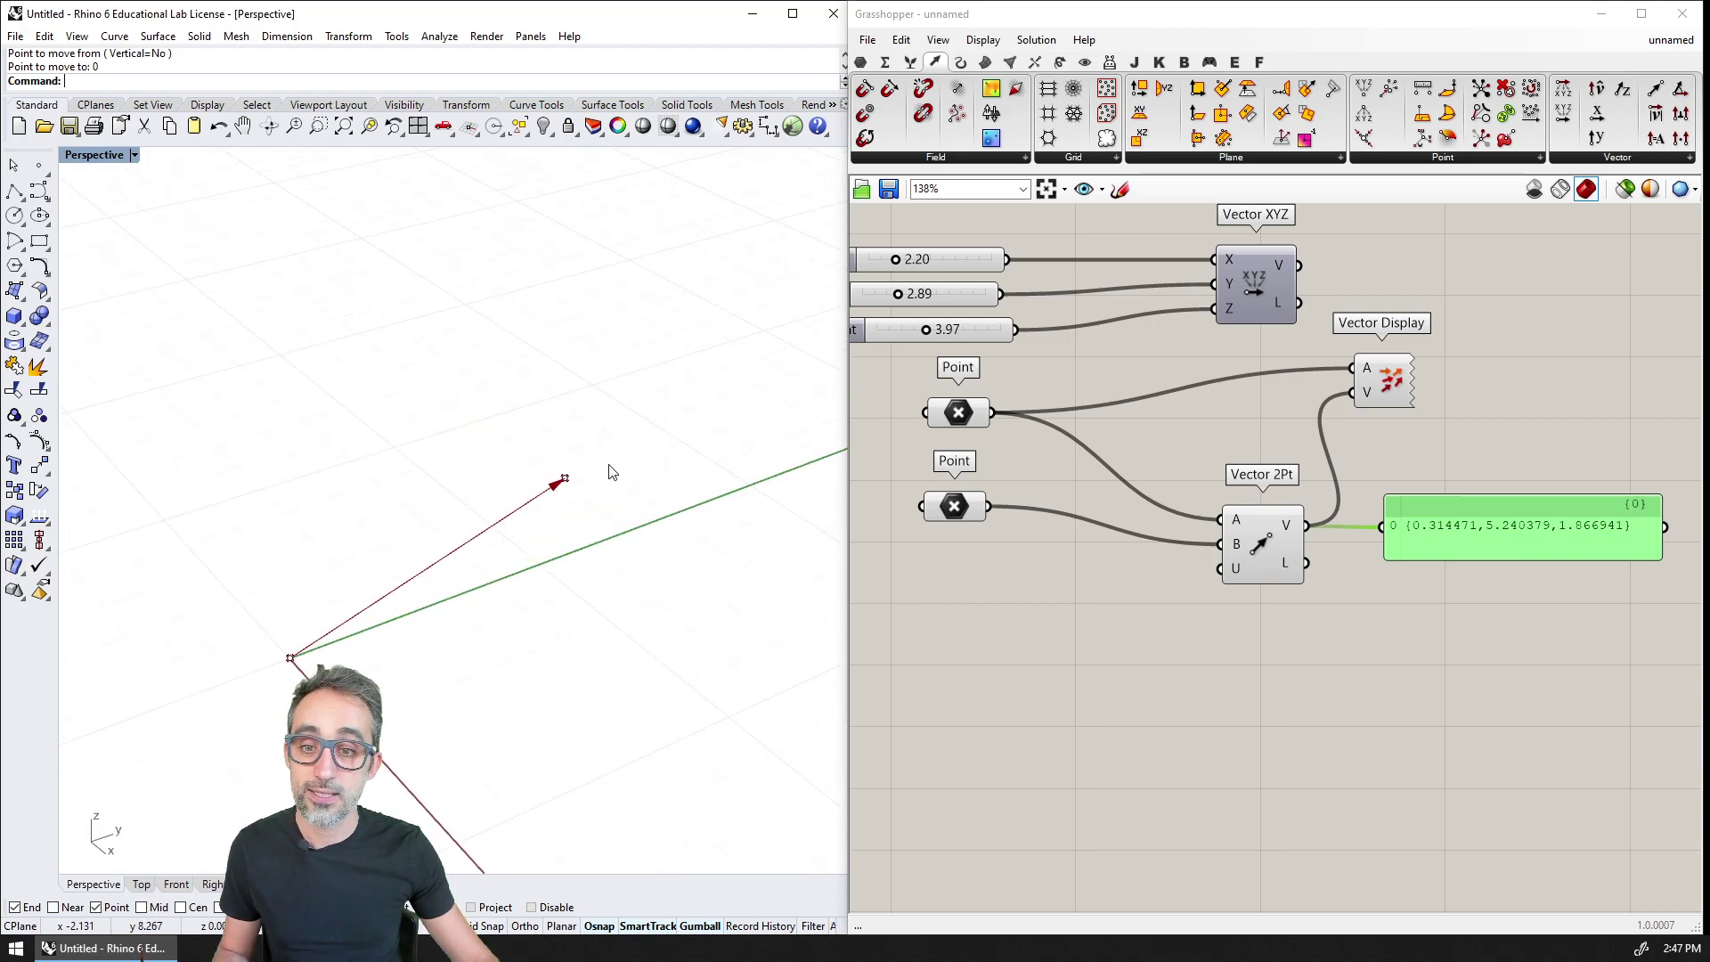
Step: Select both point objects and move them together away from the origin with the gumball
left_click(564, 478)
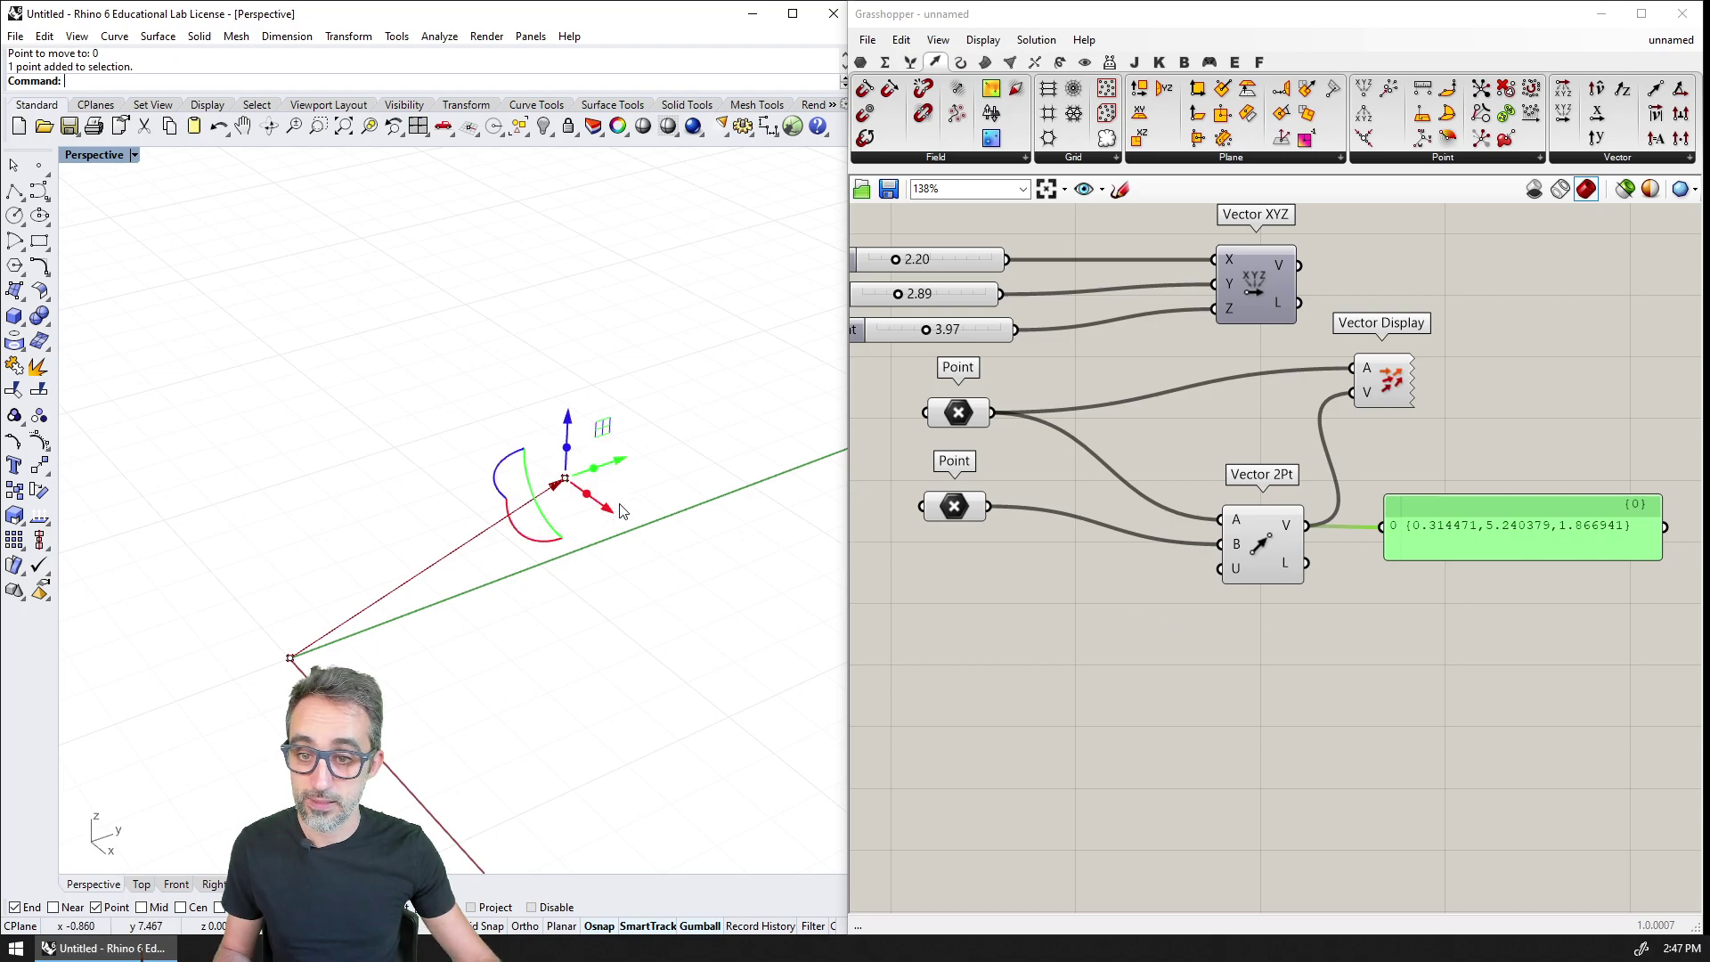
scroll(414, 568, "down", 1)
left_click_drag(254, 401, 649, 770)
left_click_drag(465, 609, 751, 580)
right_click_drag(752, 686, 580, 647, "shift")
left_click(564, 618)
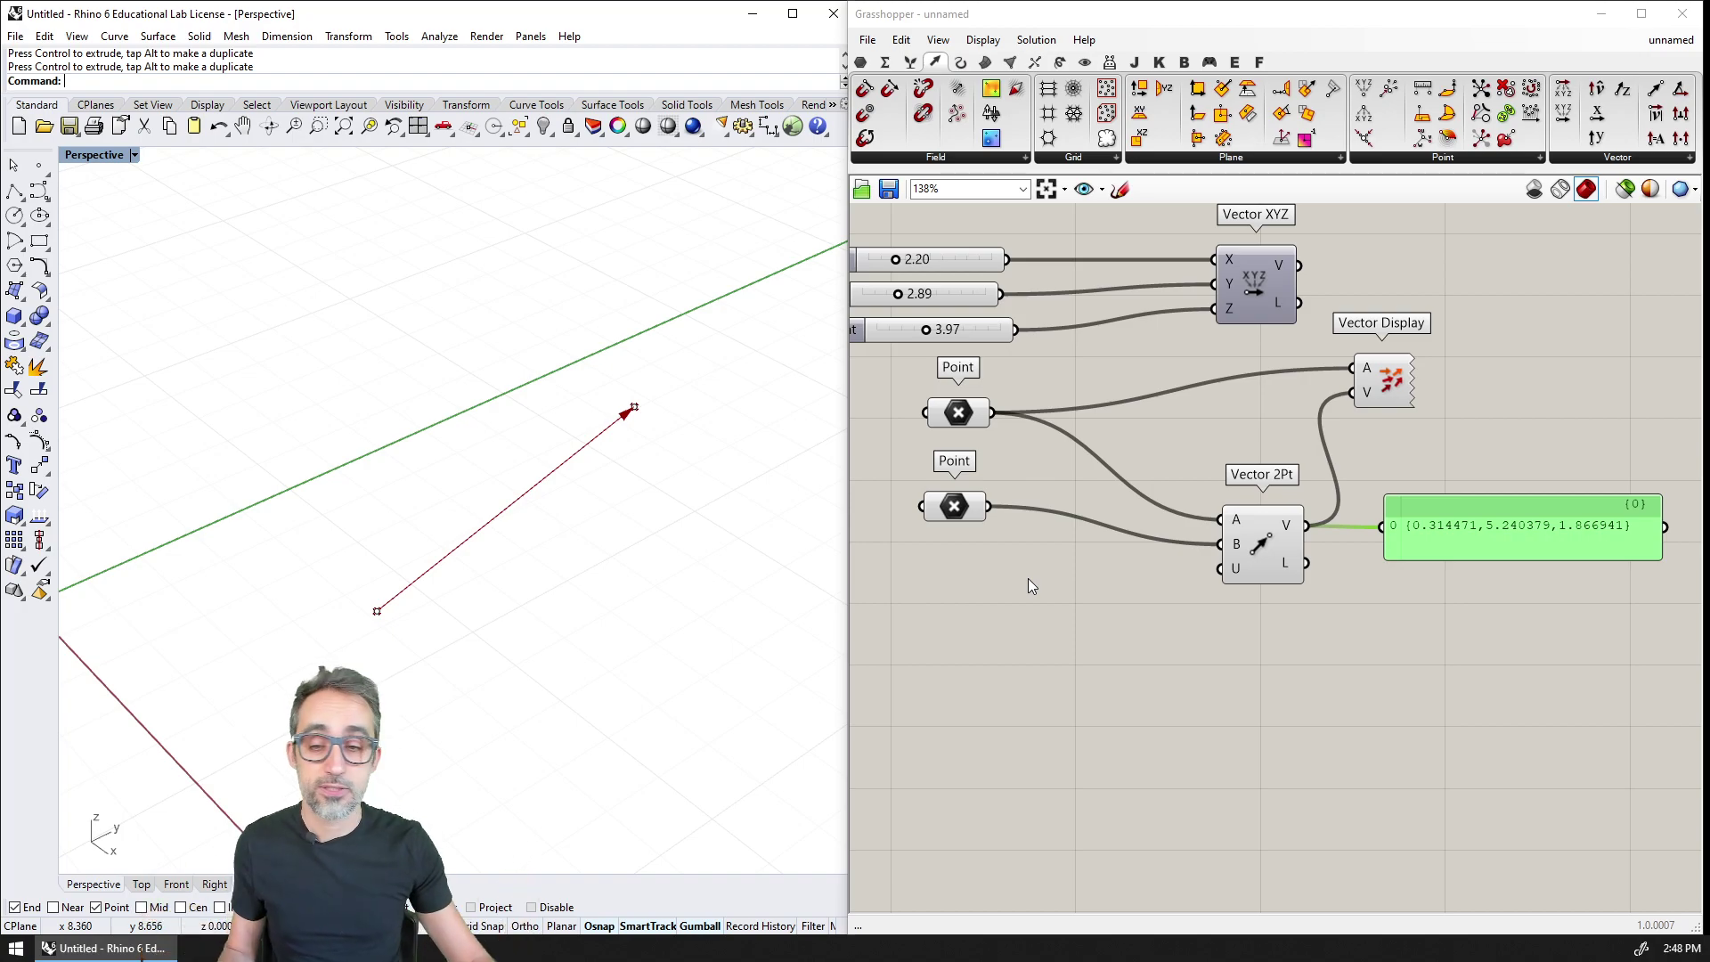
Step: Place a Square grid component on the canvas below Vector 2Pt
scroll(656, 414, "down", 5)
left_click(1051, 120)
left_click(1145, 676)
left_click_drag(1146, 678, 1195, 737)
Step: Move the vector's start point above the square grid with the gumball
right_click_drag(664, 544, 716, 571, "shift")
scroll(675, 550, "up", 6)
left_click_drag(519, 407, 610, 544)
left_click_drag(588, 463, 522, 356)
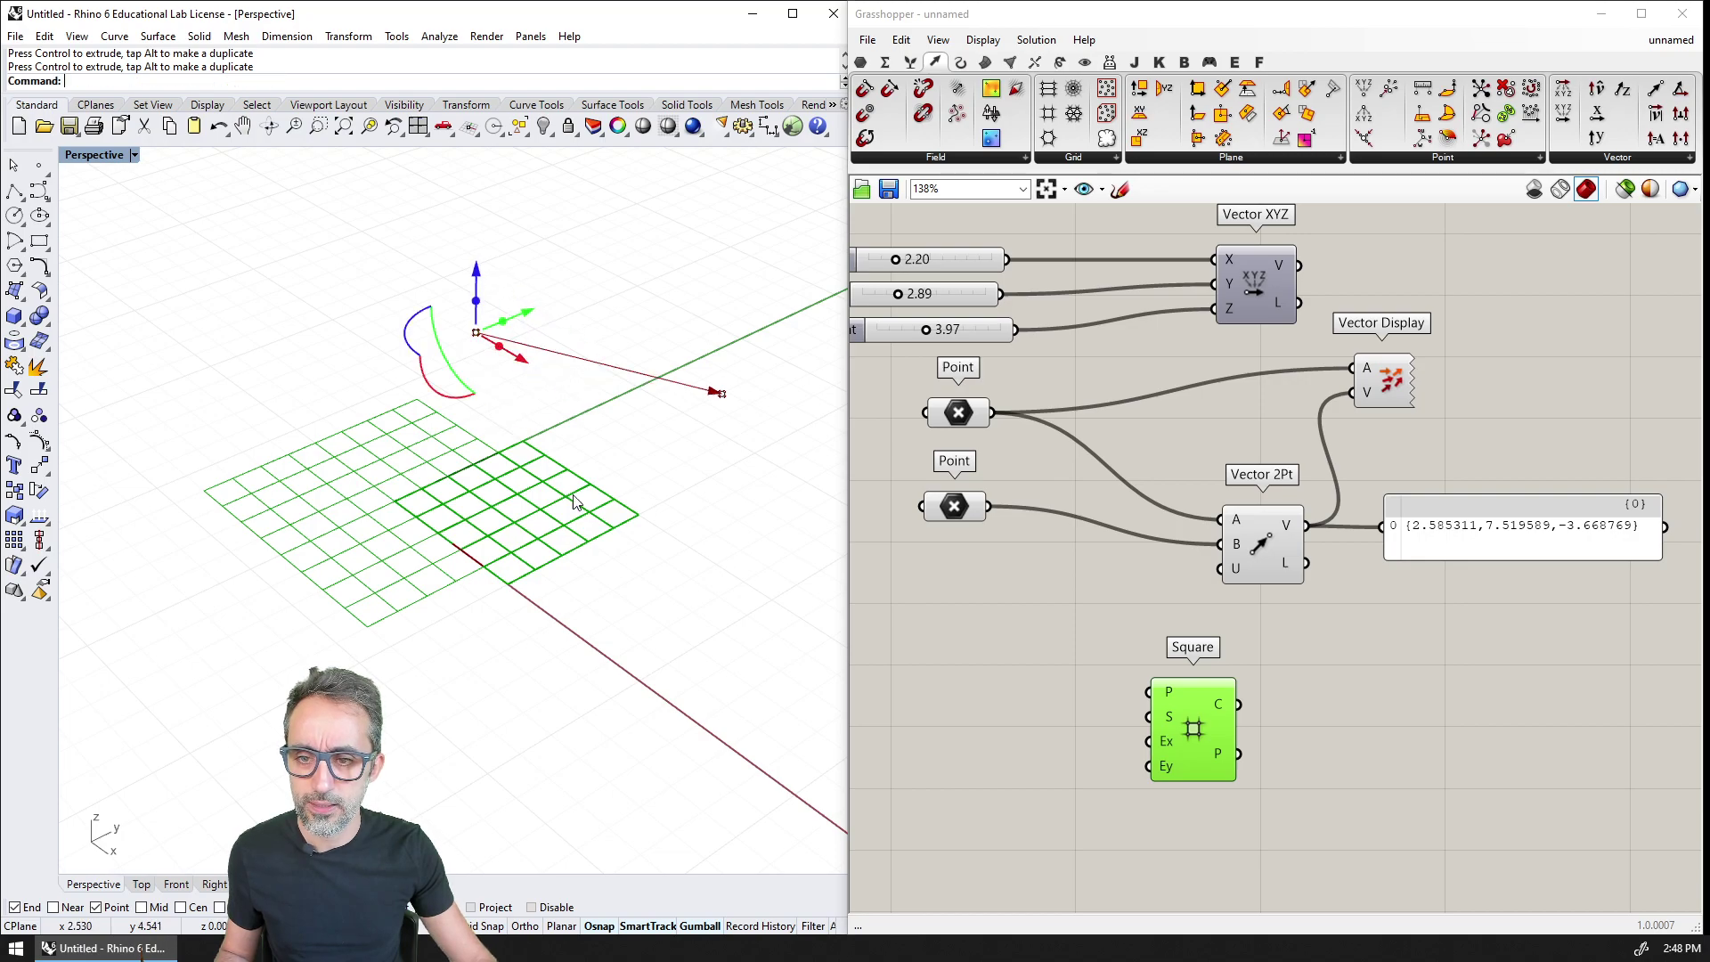
Step: Add a Point component beside the Square grid and connect the grid's P output to it
right_click_drag(569, 483, 709, 494)
left_click(709, 493)
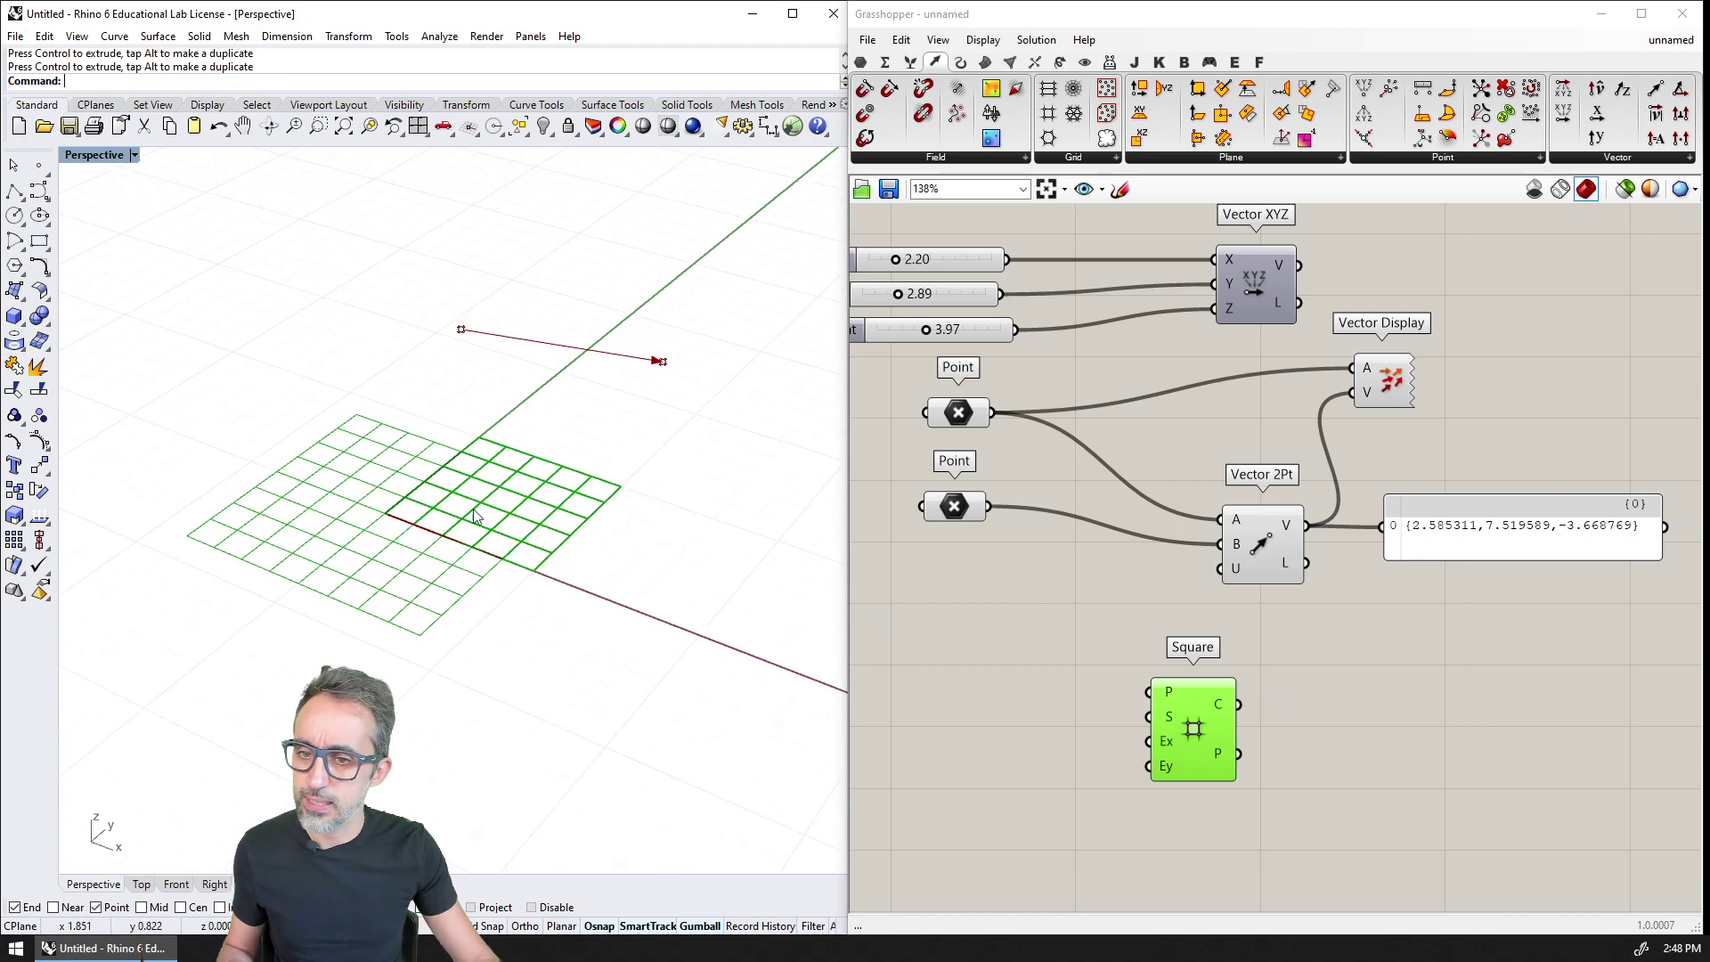
right_click_drag(1252, 712, 1121, 659)
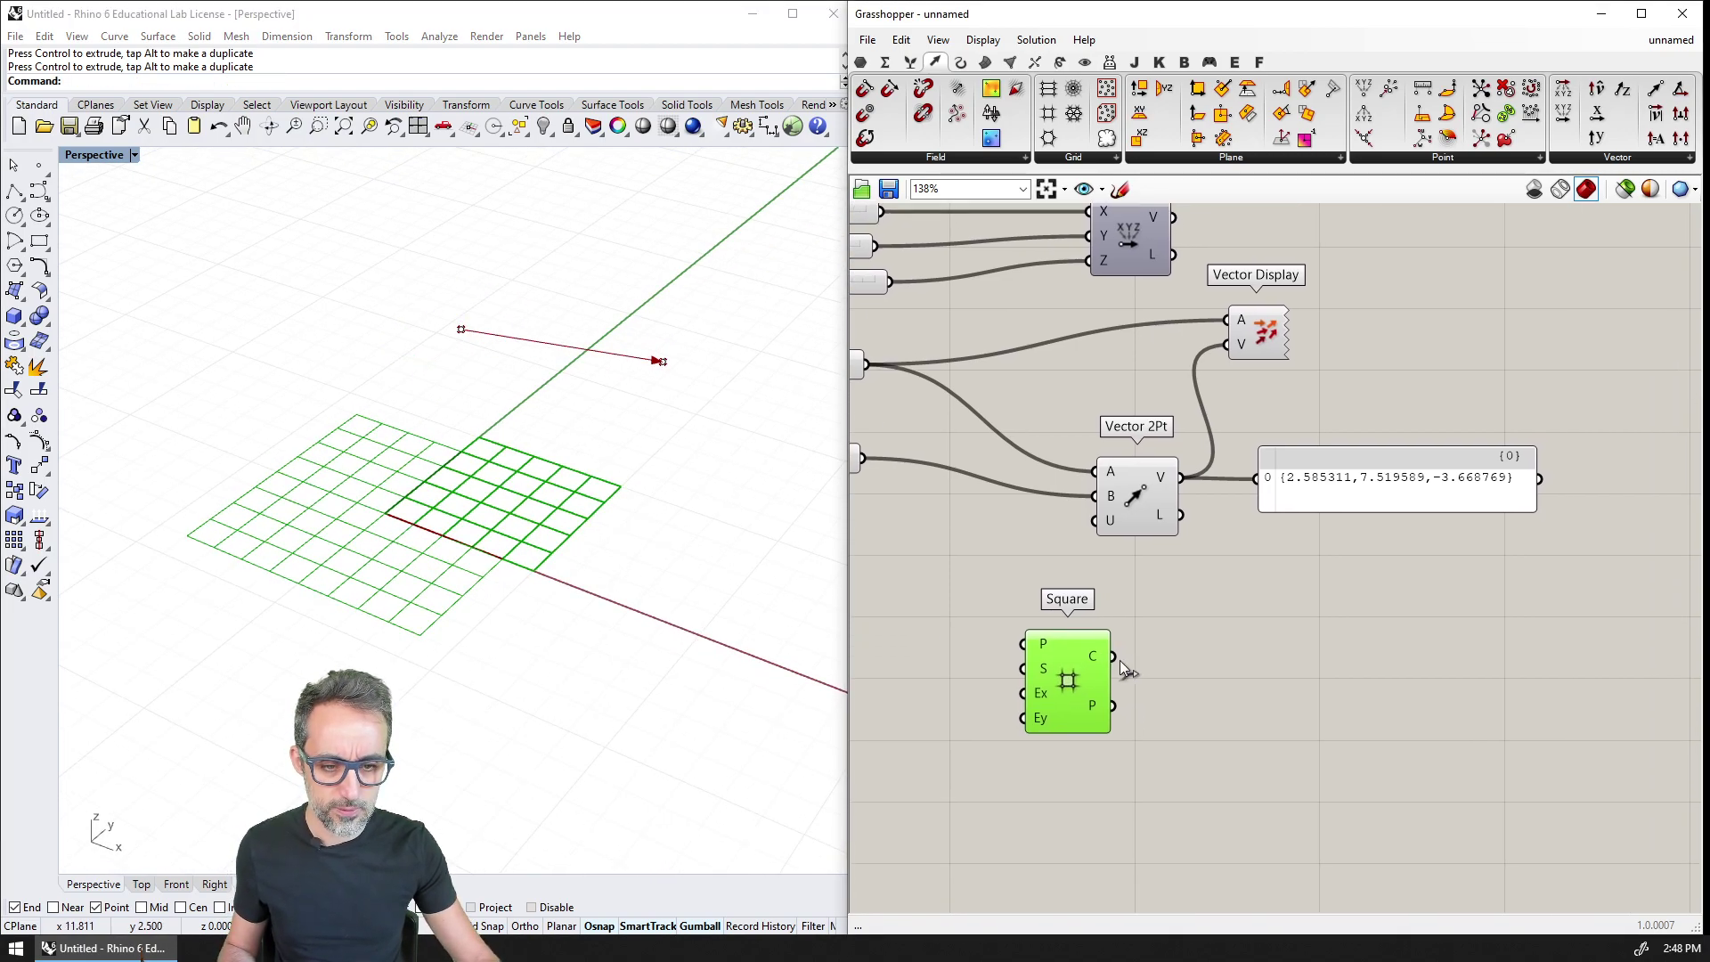
double_click(1182, 704)
type("point")
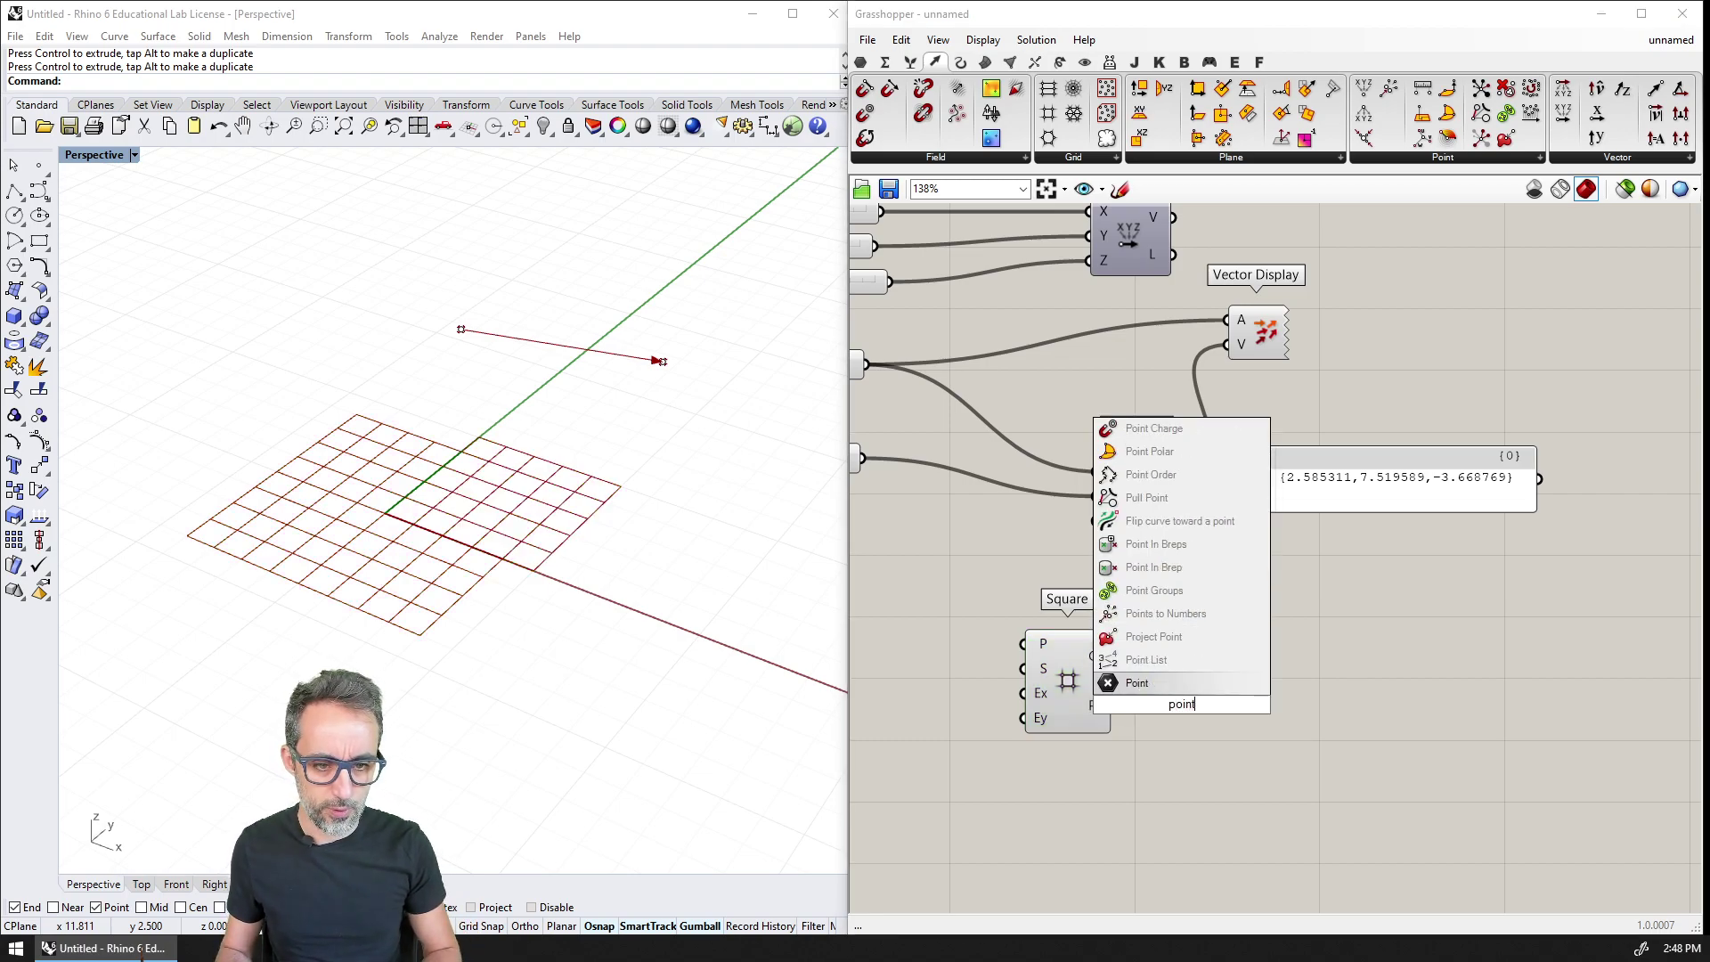
key("Return")
left_click_drag(1113, 705, 1156, 704)
left_click_drag(1168, 700, 1227, 700)
Step: Turn off the Square grid's preview and shift the Vector 2Pt component up on the canvas
left_click(1065, 688)
key("ctrl+a")
left_click(1185, 632)
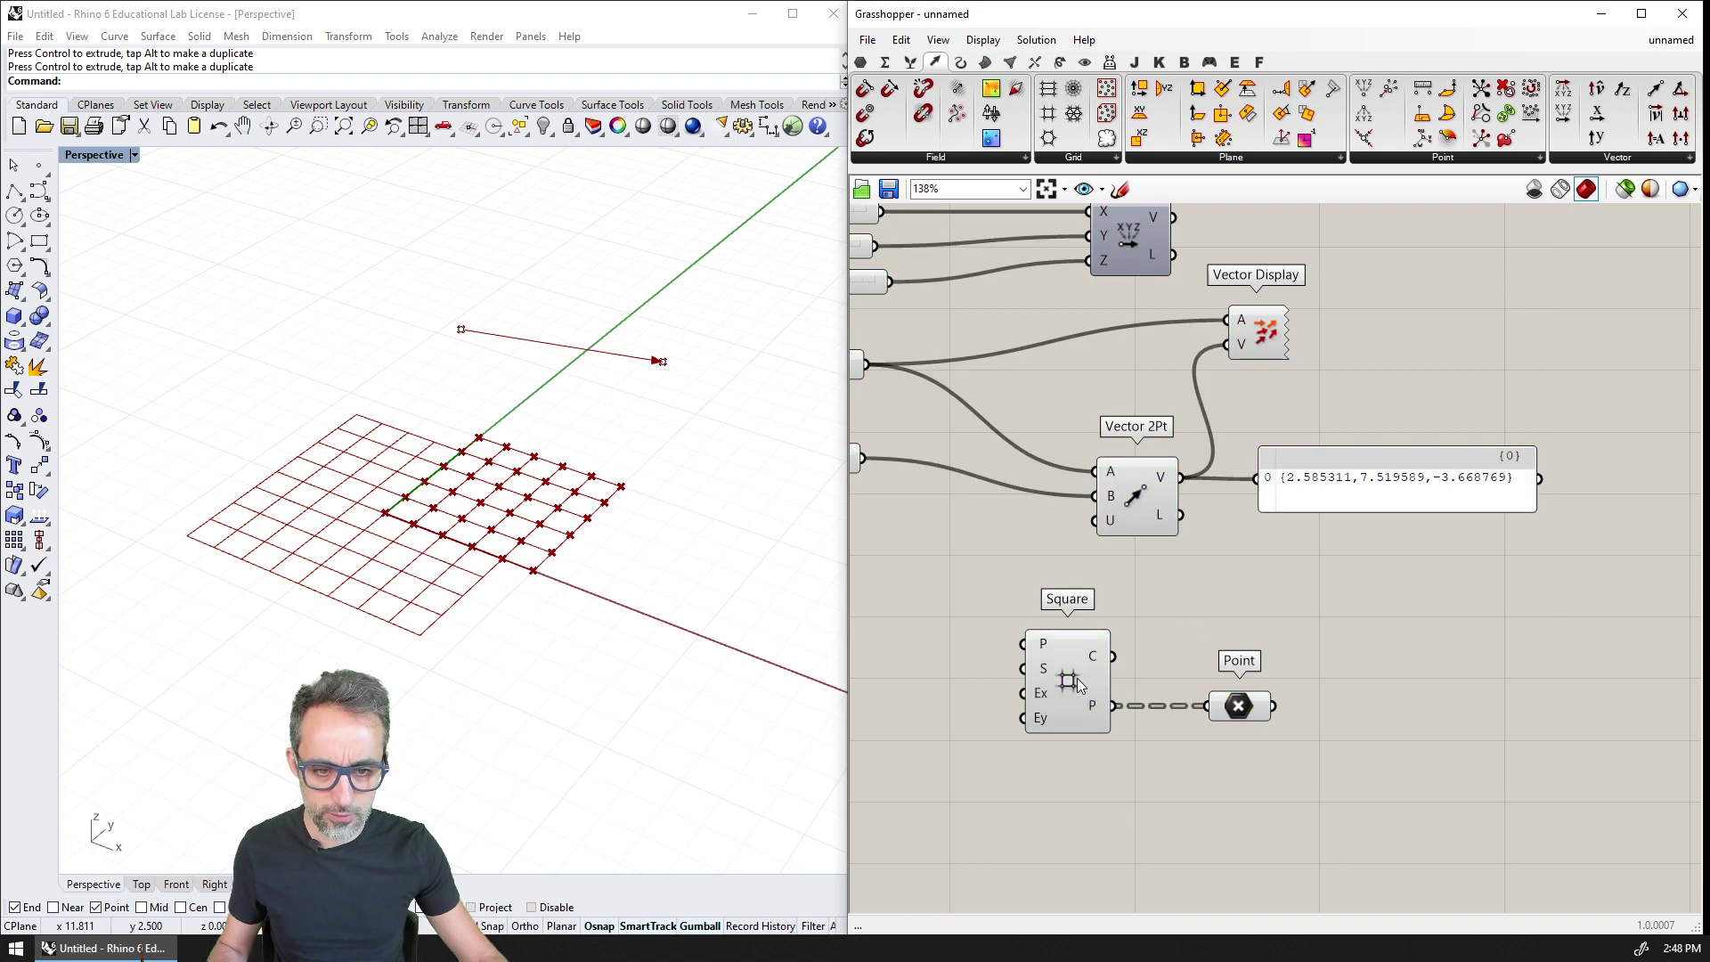
right_click_drag(1185, 633, 1376, 576)
left_click_drag(1457, 581, 1165, 699)
left_click_drag(1238, 645, 1011, 656)
left_click(1161, 555)
left_click(995, 418)
left_click_drag(1306, 457, 1317, 409)
left_click(1426, 291)
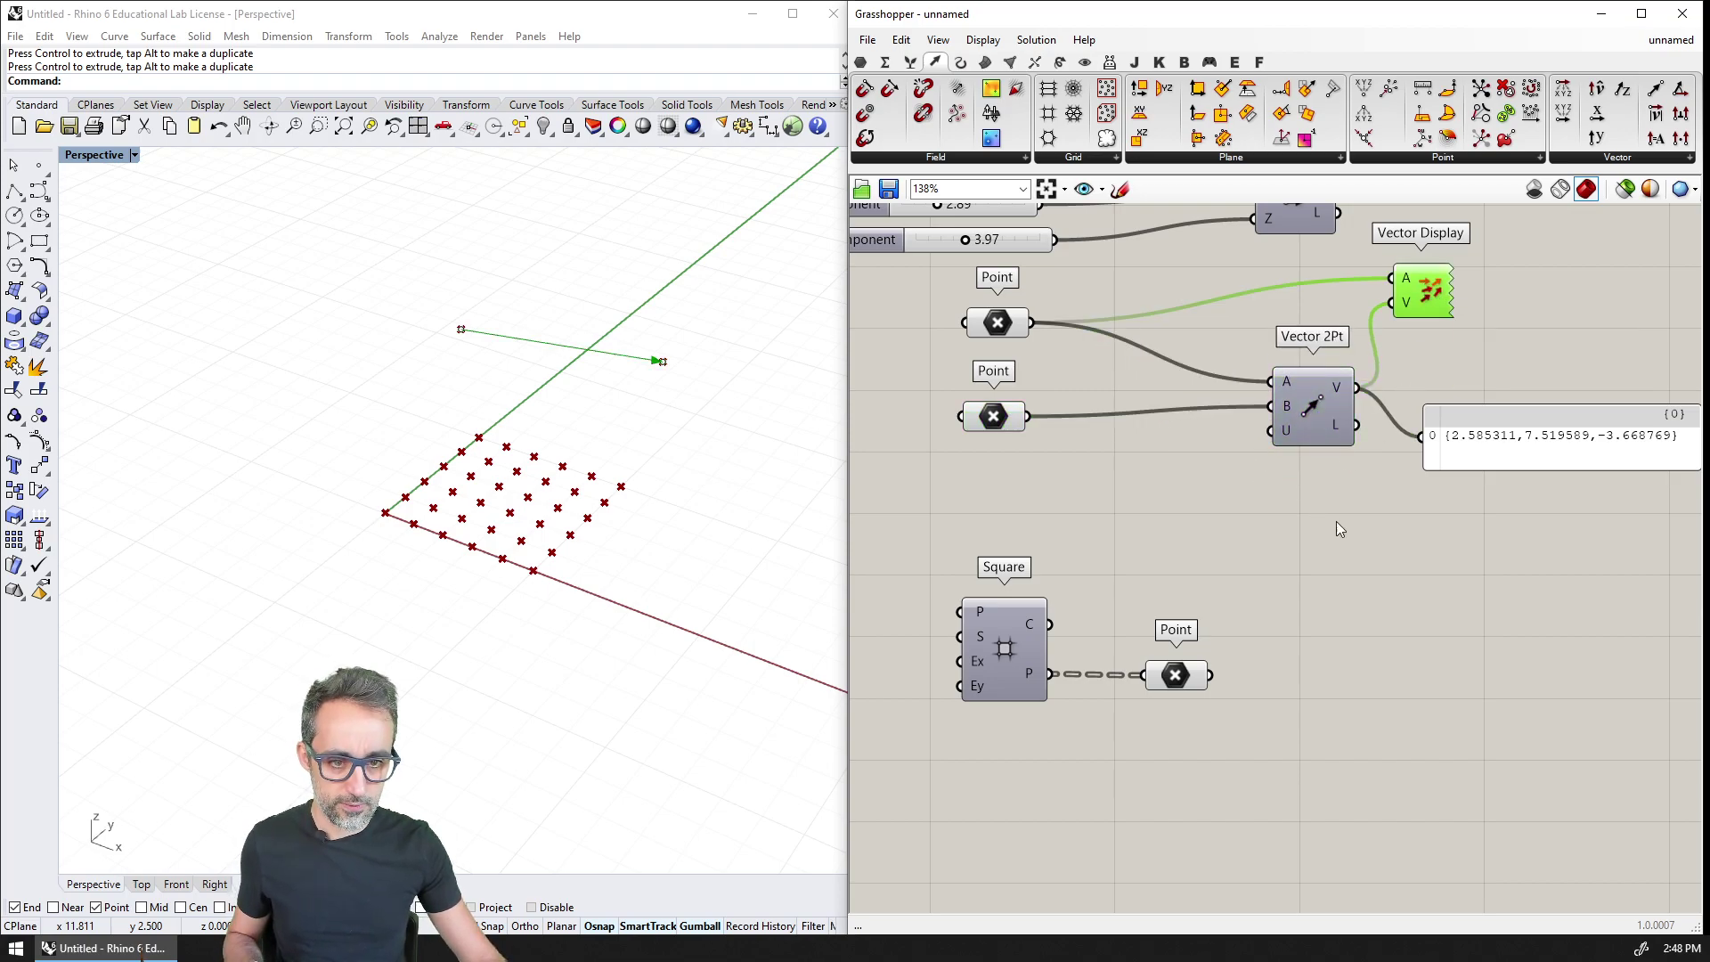
Step: Add a second Vector 2Pt component, feeding A from the vector's start Point and B from the grid's Point component
double_click(1335, 597)
type("vec")
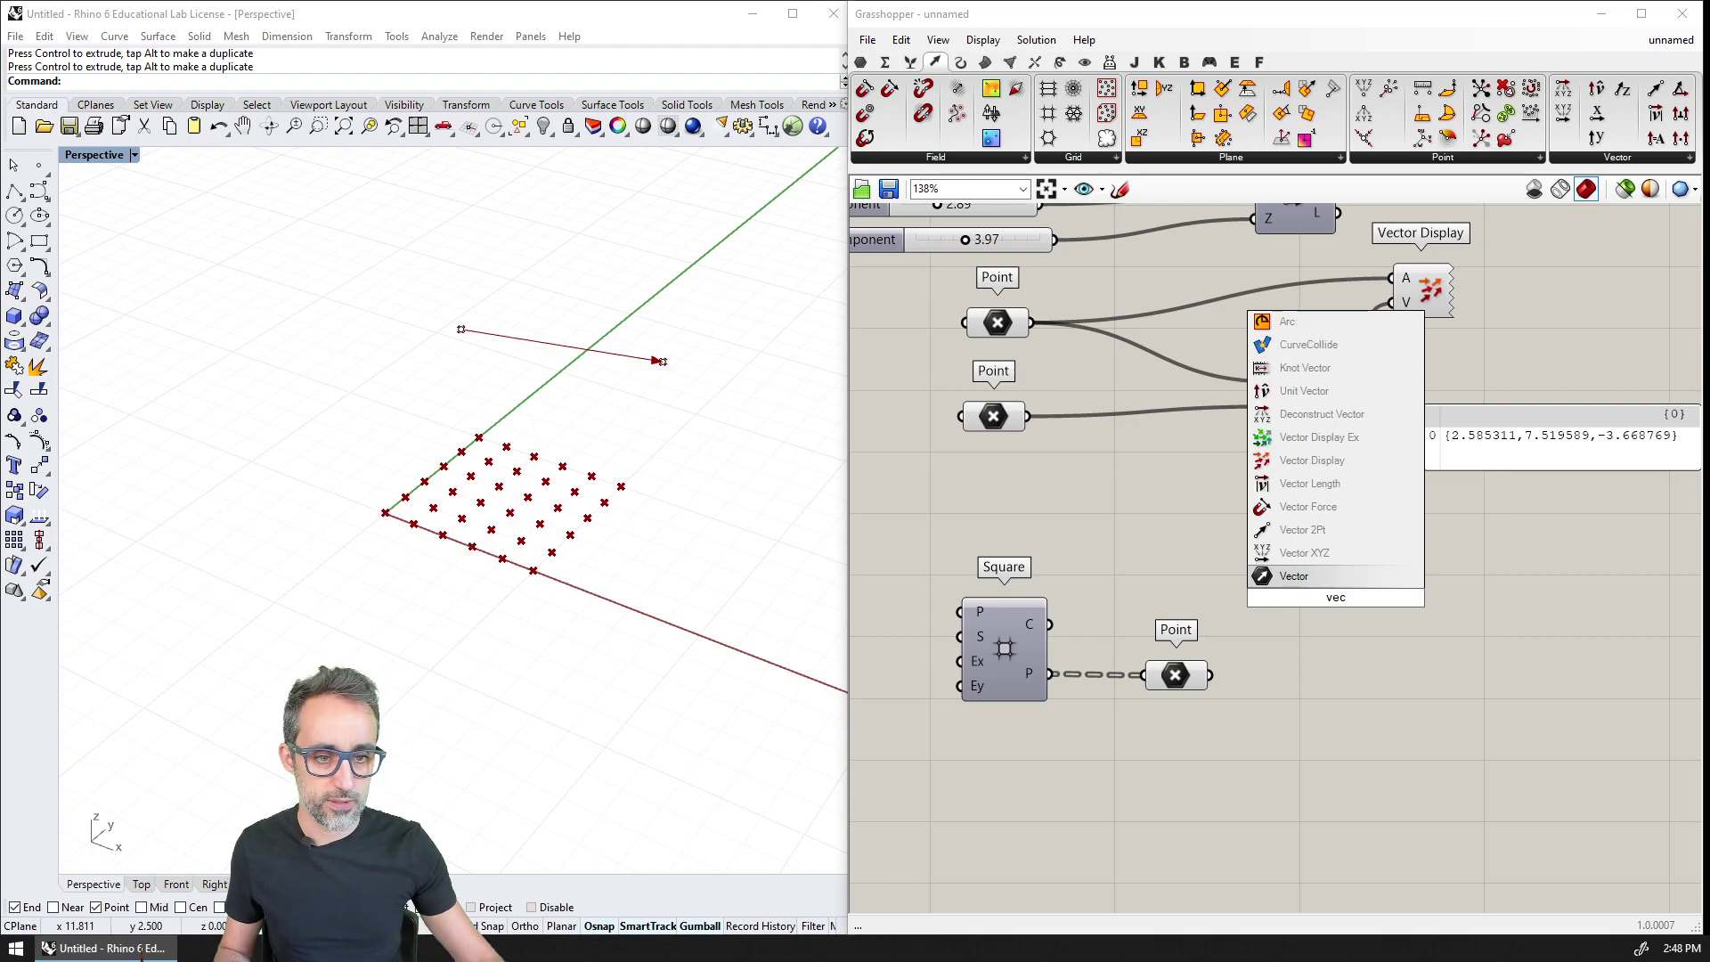
left_click(1342, 529)
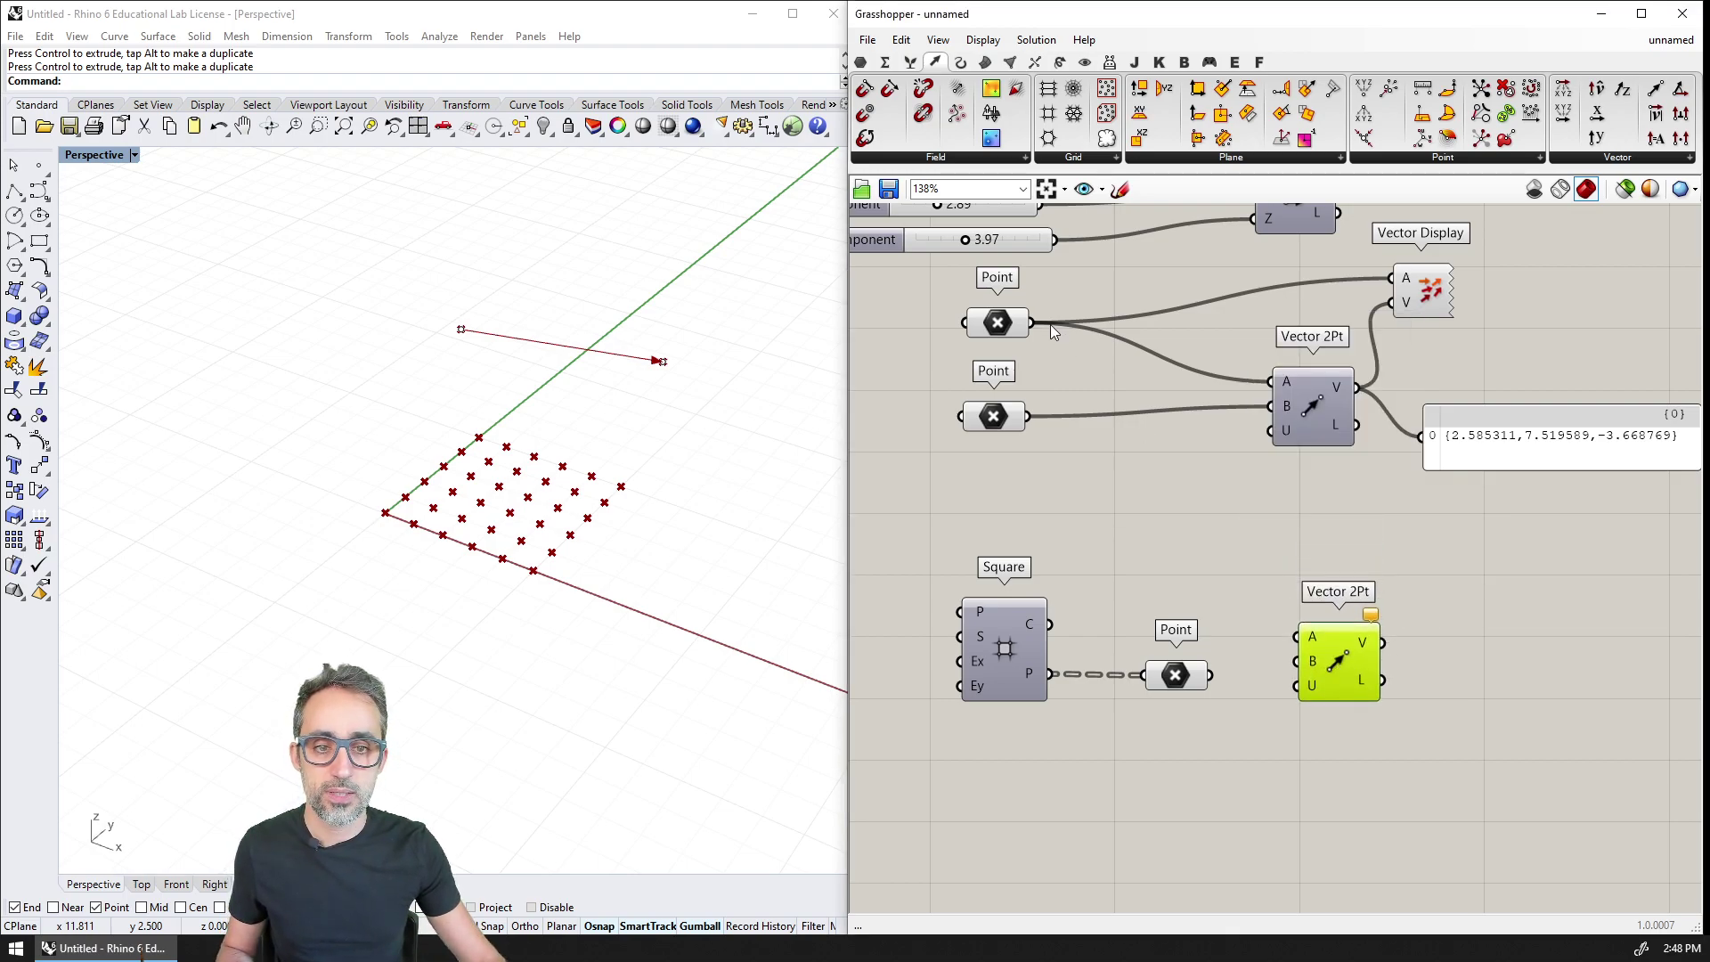
left_click_drag(1032, 322, 1298, 636)
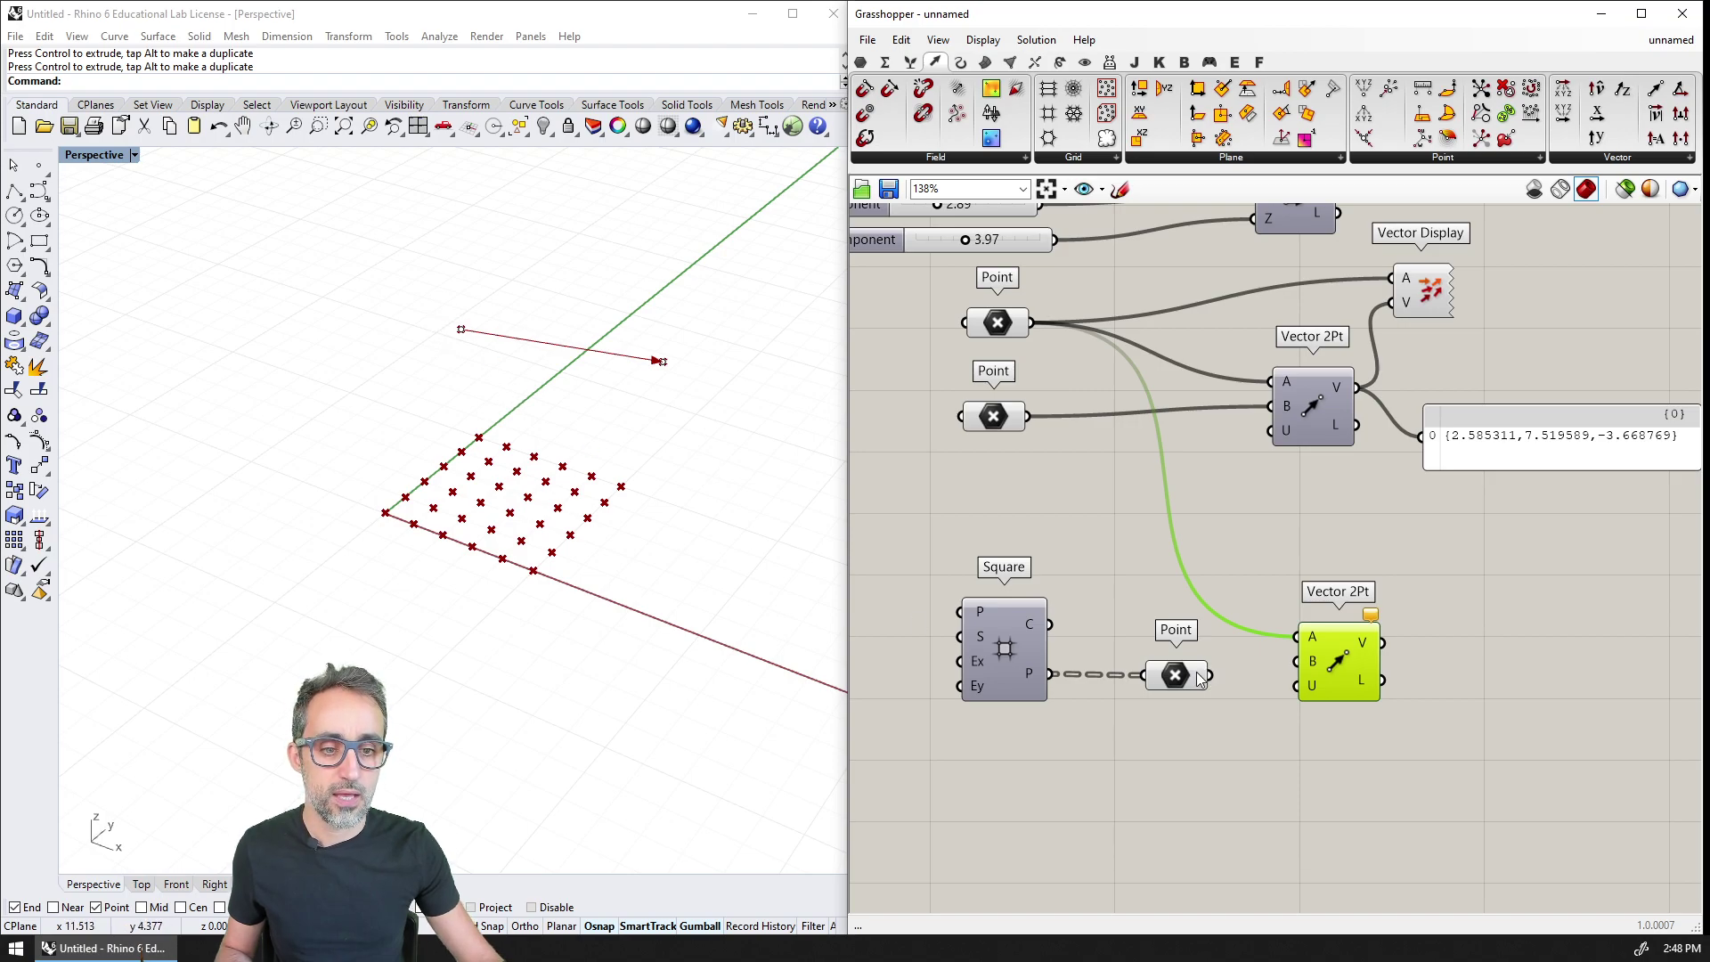
left_click_drag(1178, 676, 1170, 678)
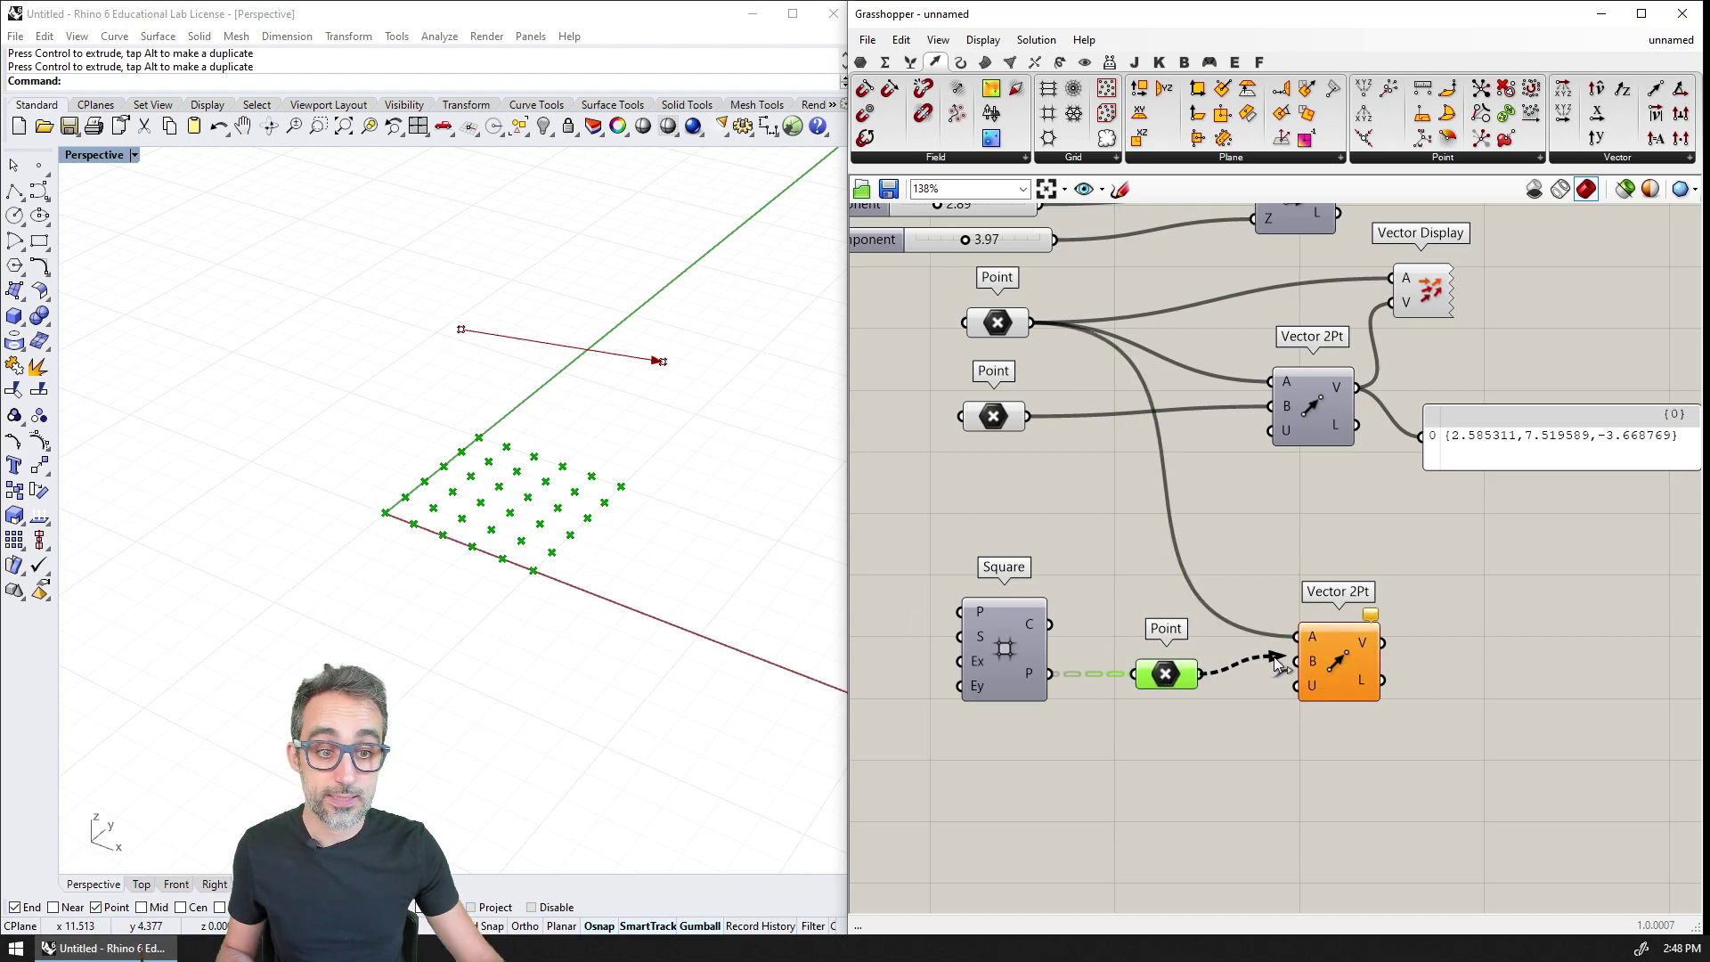
left_click_drag(1269, 655, 1296, 661)
Step: Move the panel and Vector Display beside the new Vector 2Pt and feed both from its V output
right_click_drag(1510, 476, 1308, 442)
left_click_drag(1321, 424, 1256, 595)
left_click_drag(1416, 625, 1451, 883)
right_click_drag(1457, 834, 1461, 636)
left_click(1219, 623)
scroll(1499, 576, "up", 1)
mouse_move(1539, 403)
left_mouse_down()
mouse_move(1522, 645)
mouse_move(1527, 401)
left_mouse_up()
right_click_drag(1200, 457, 1464, 682)
scroll(1326, 578, "down", 1)
mouse_move(1429, 263)
left_mouse_down()
mouse_move(1461, 282)
mouse_move(1501, 507)
mouse_move(1469, 517)
left_mouse_up()
Step: Move the vectors' start point about 3 units in the negative X direction with the gumball
mouse_move(832, 503)
right_mouse_down()
mouse_move(717, 370)
mouse_move(647, 441)
mouse_move(721, 385)
mouse_move(623, 439)
mouse_move(801, 386)
mouse_move(705, 354)
mouse_move(736, 363)
mouse_move(596, 405)
mouse_move(493, 238)
right_mouse_up()
left_click(423, 265)
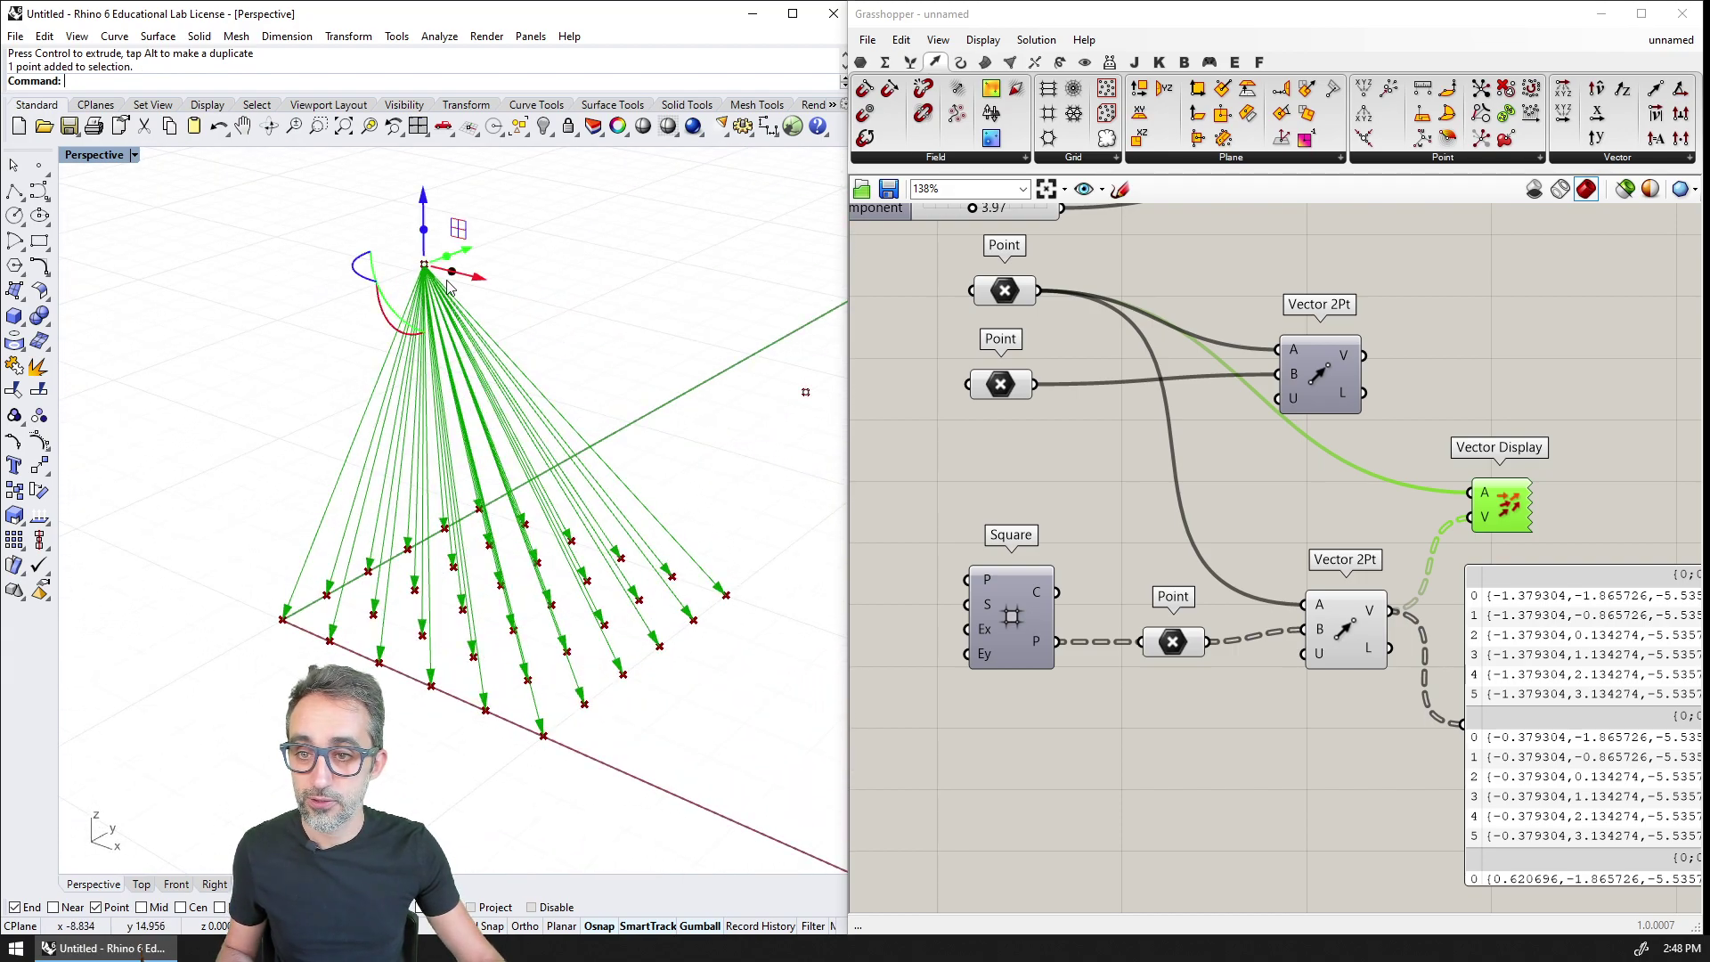
left_click_drag(489, 254, 330, 239)
right_click_drag(390, 424, 411, 373)
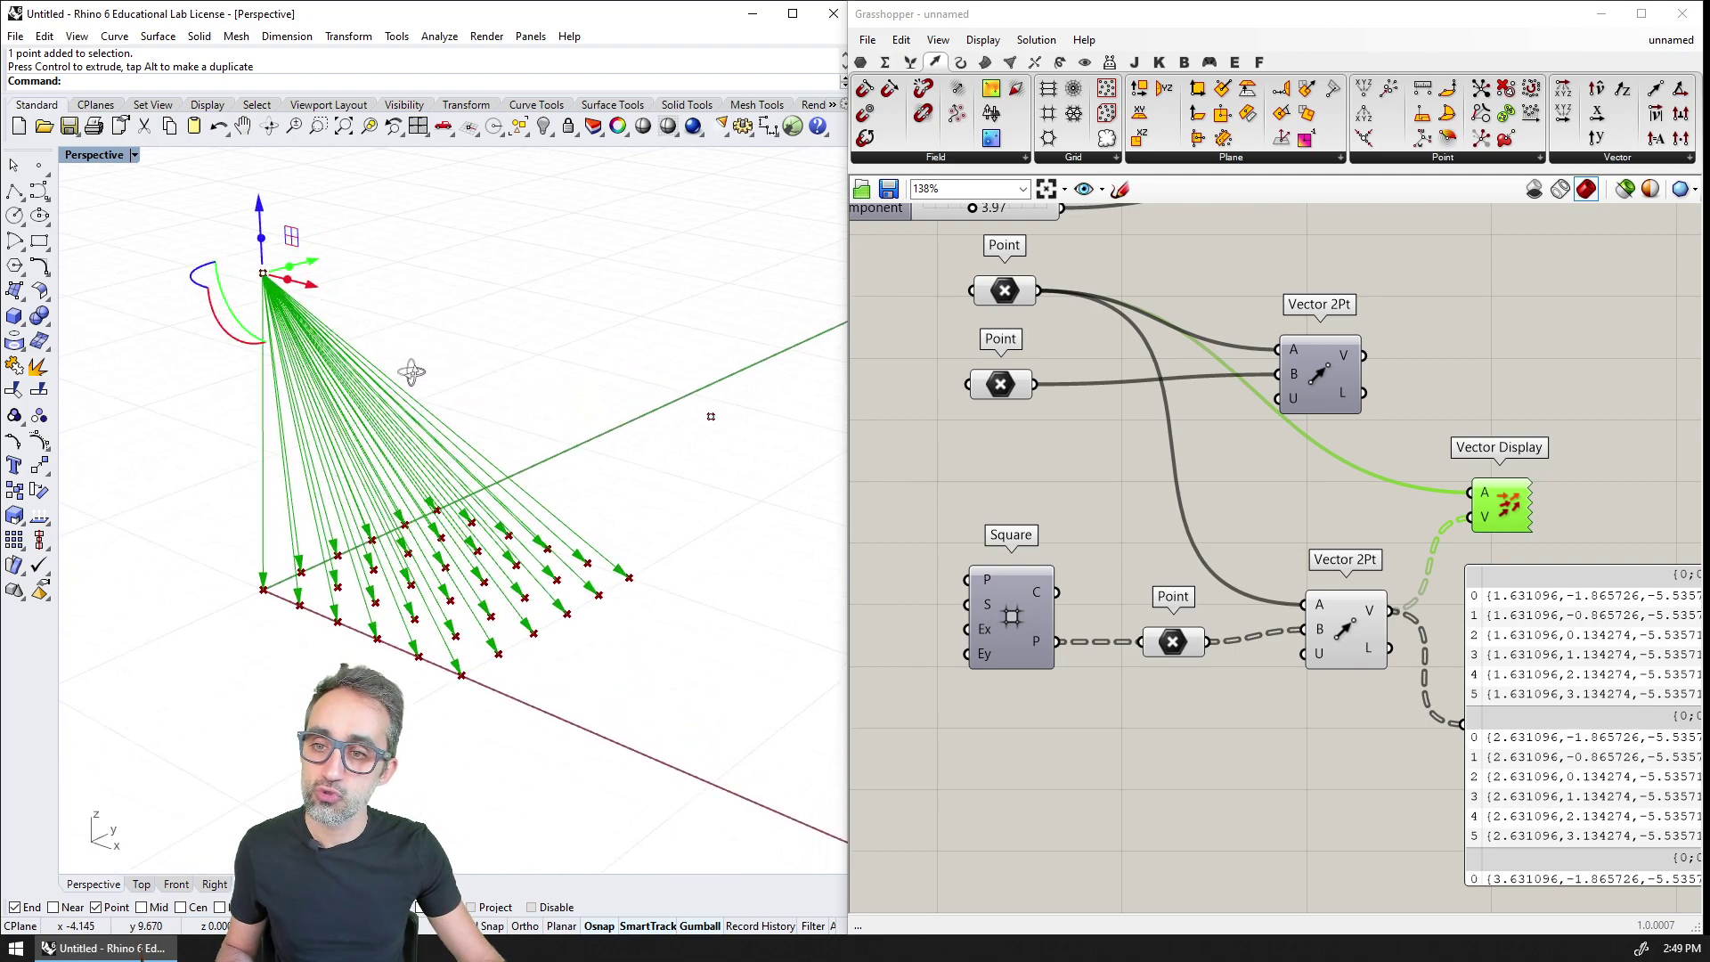
right_click_drag(425, 444, 447, 464, "shift")
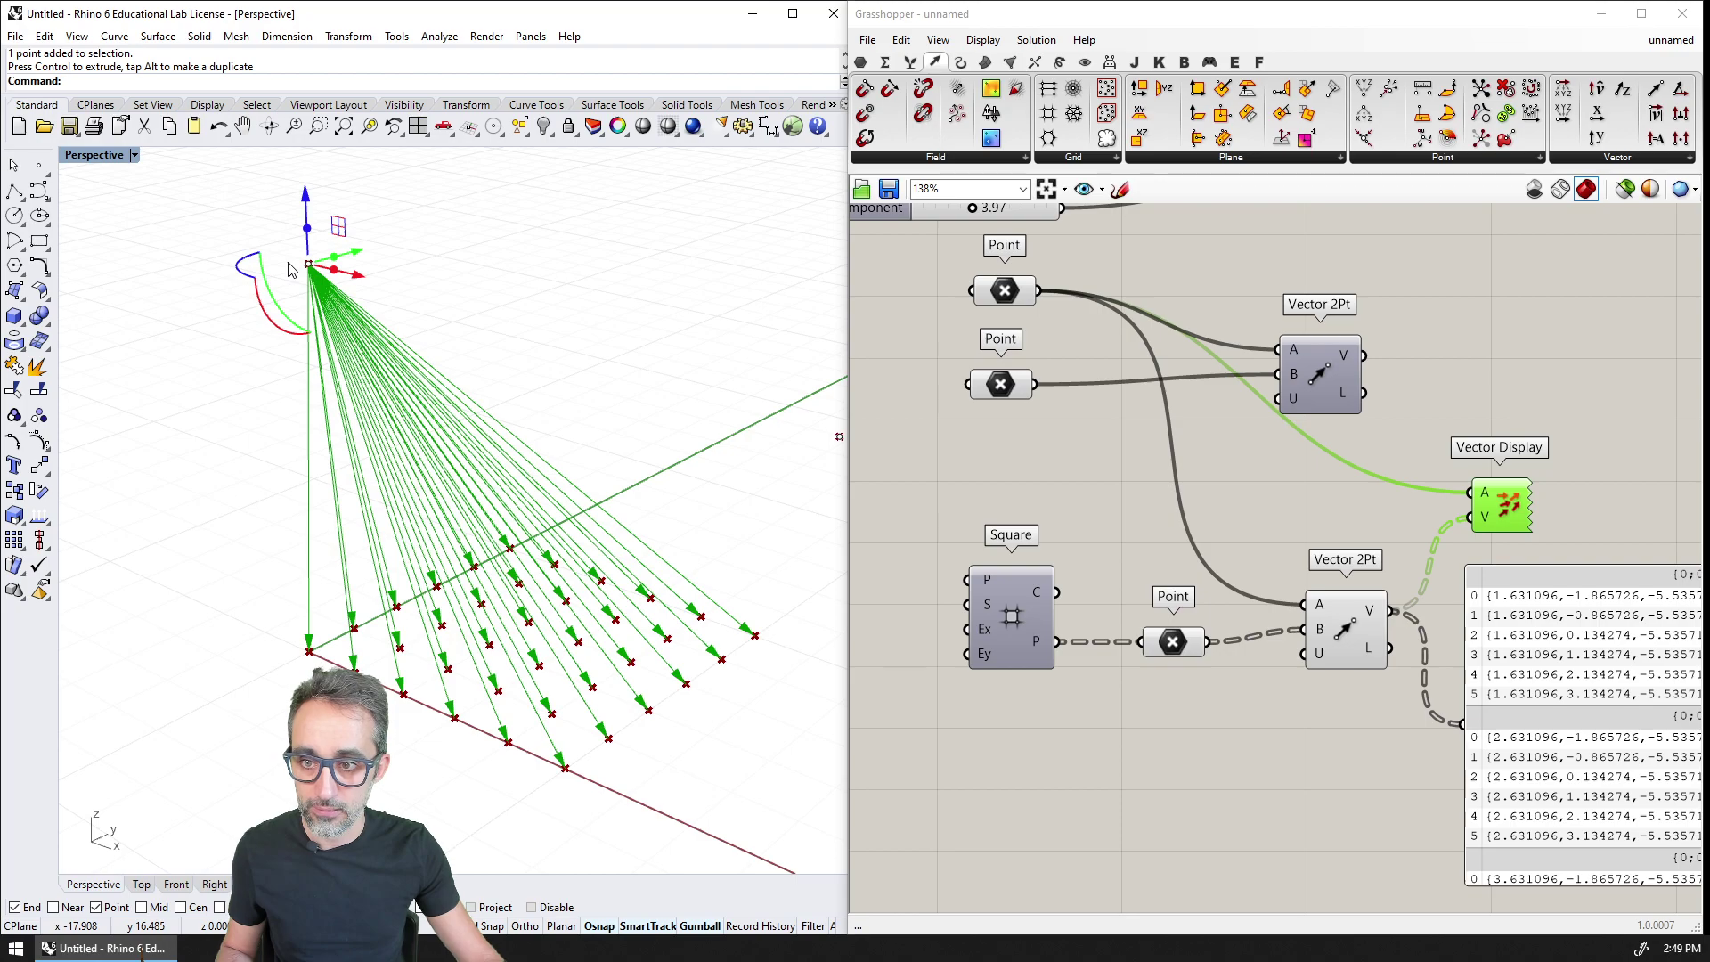
scroll(296, 273, "down", 2)
right_click_drag(315, 318, 428, 393)
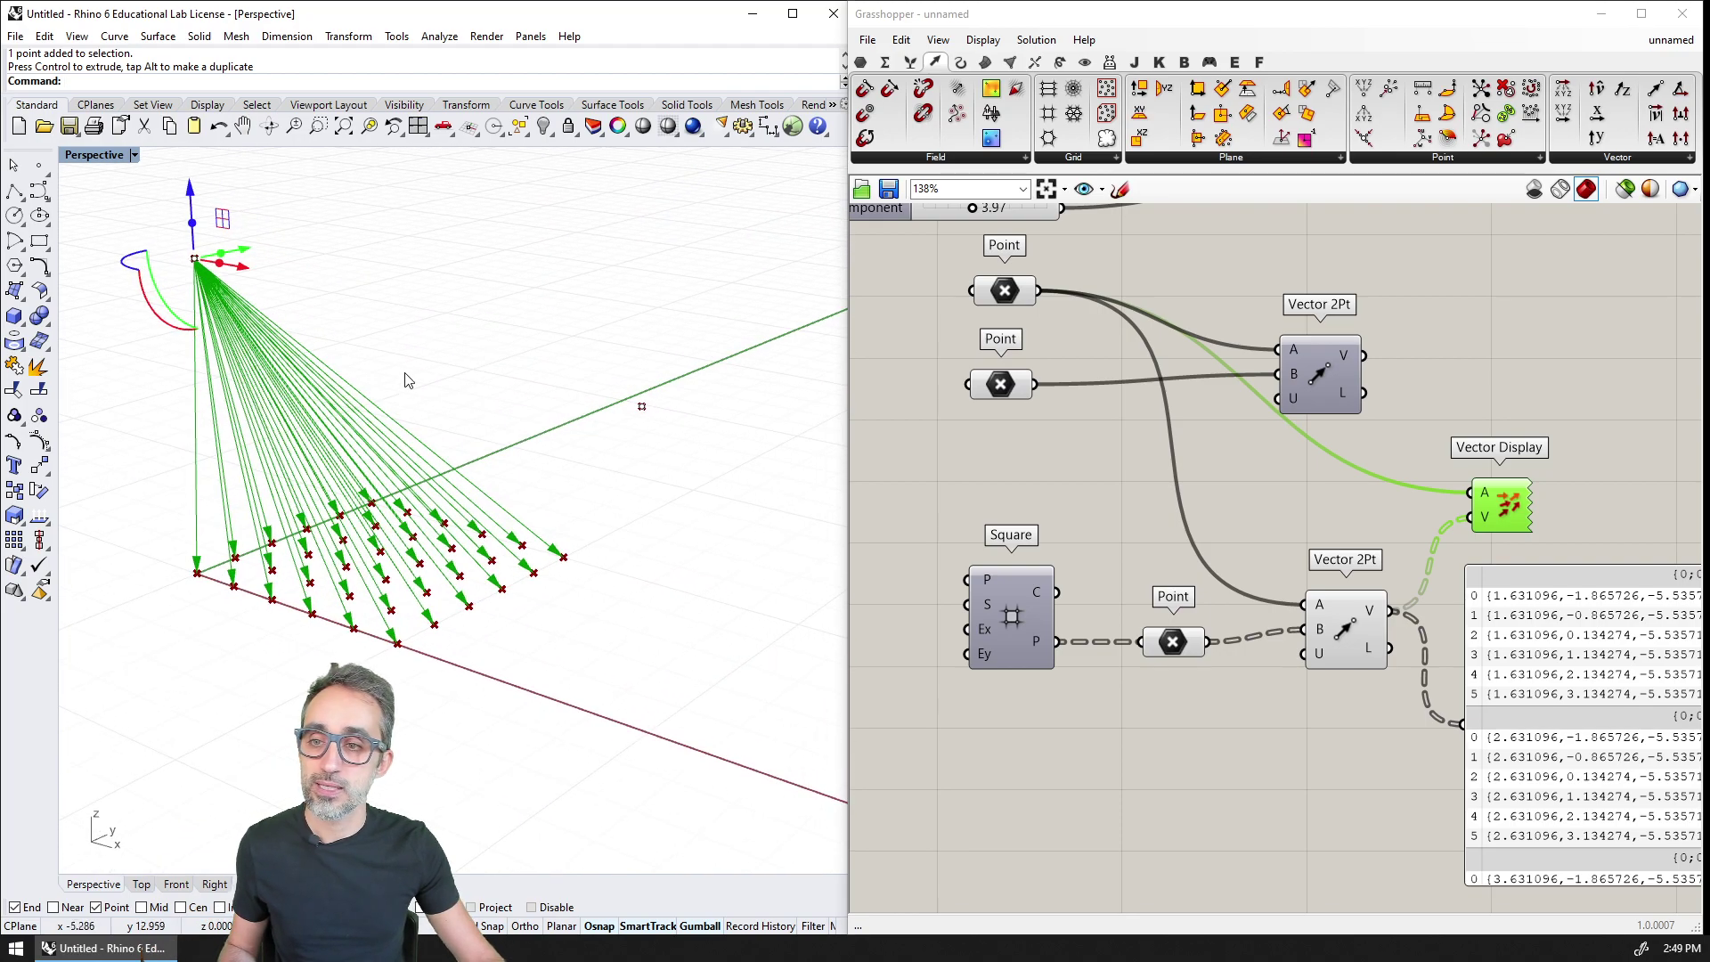
Step: Use the second Point component as the anchor (A) of Vector Display to show the vectors starting from that point
left_click(1024, 384)
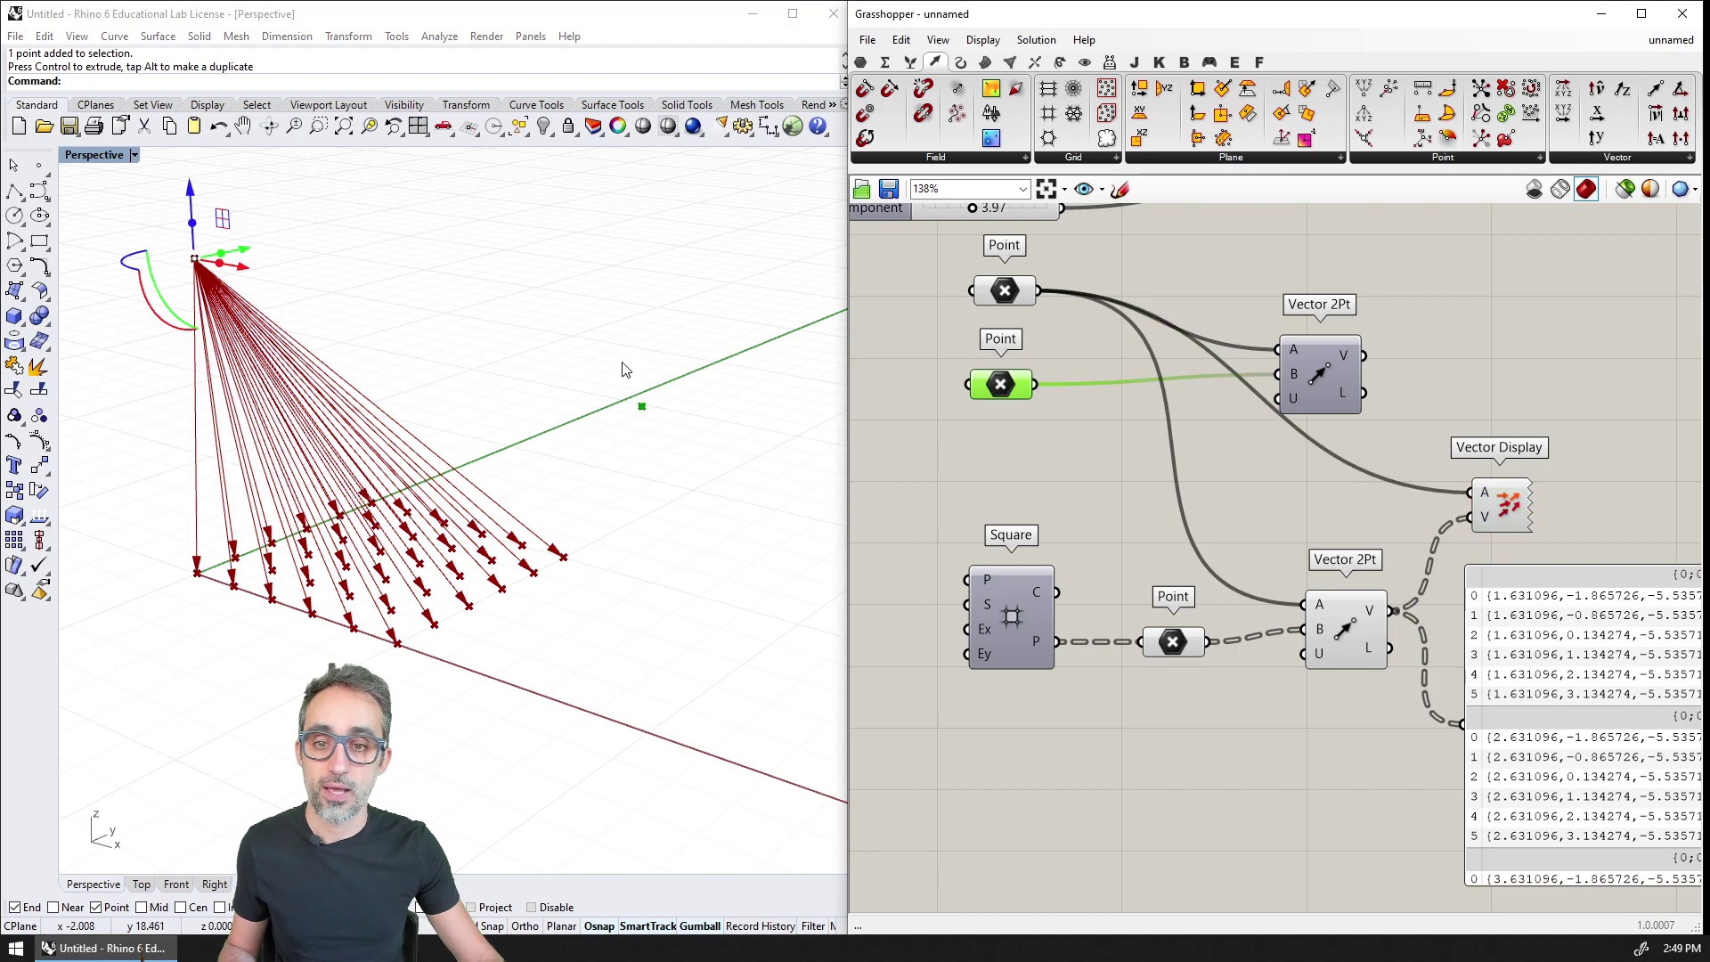
left_click_drag(1037, 386, 1467, 492)
right_click_drag(703, 482, 544, 488)
left_click(542, 482)
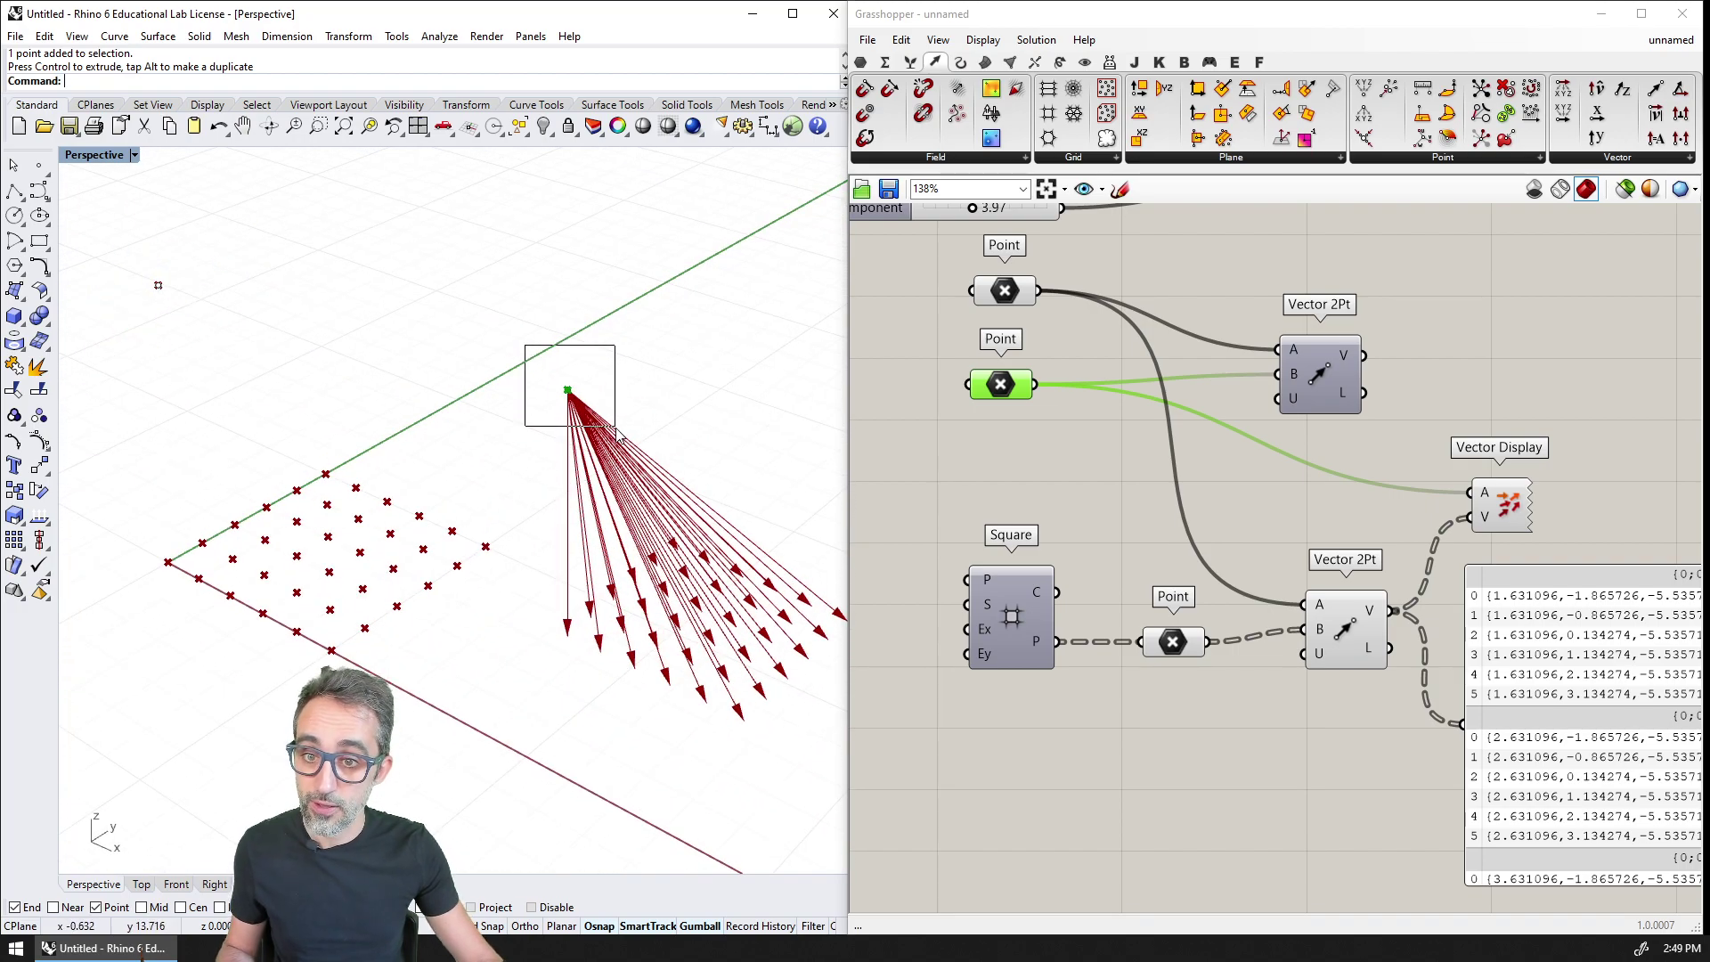
left_click_drag(617, 433, 619, 437)
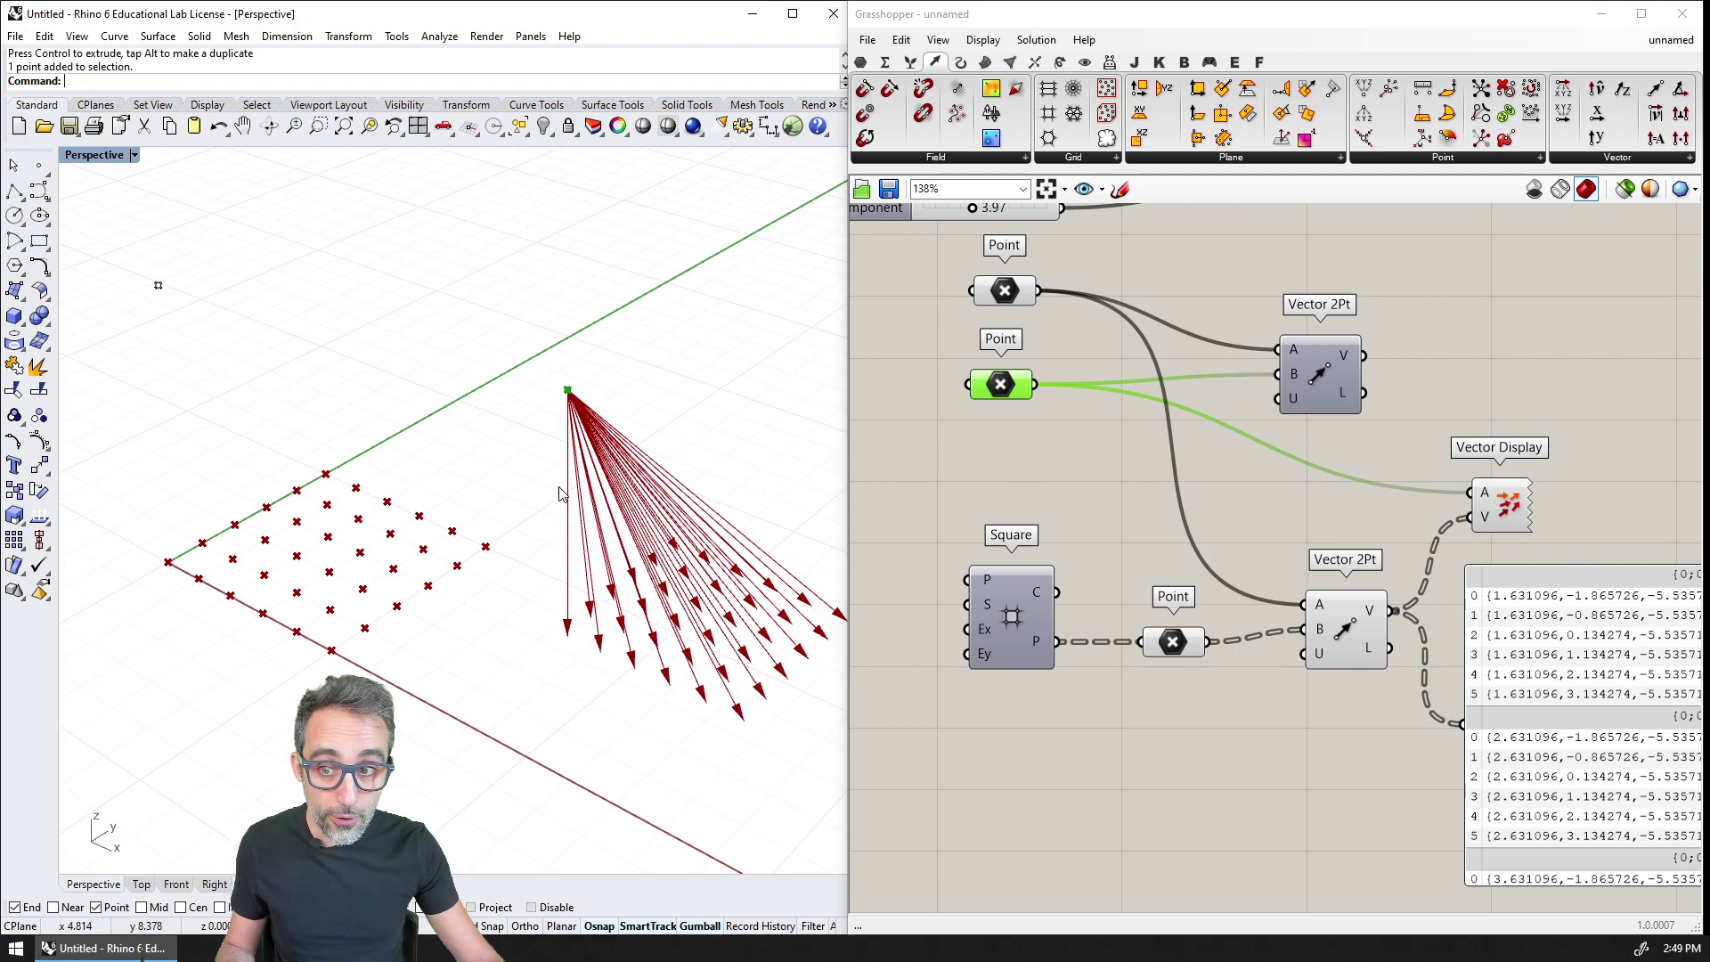
right_click_drag(578, 491, 592, 443, "shift")
right_click_drag(418, 512, 491, 381)
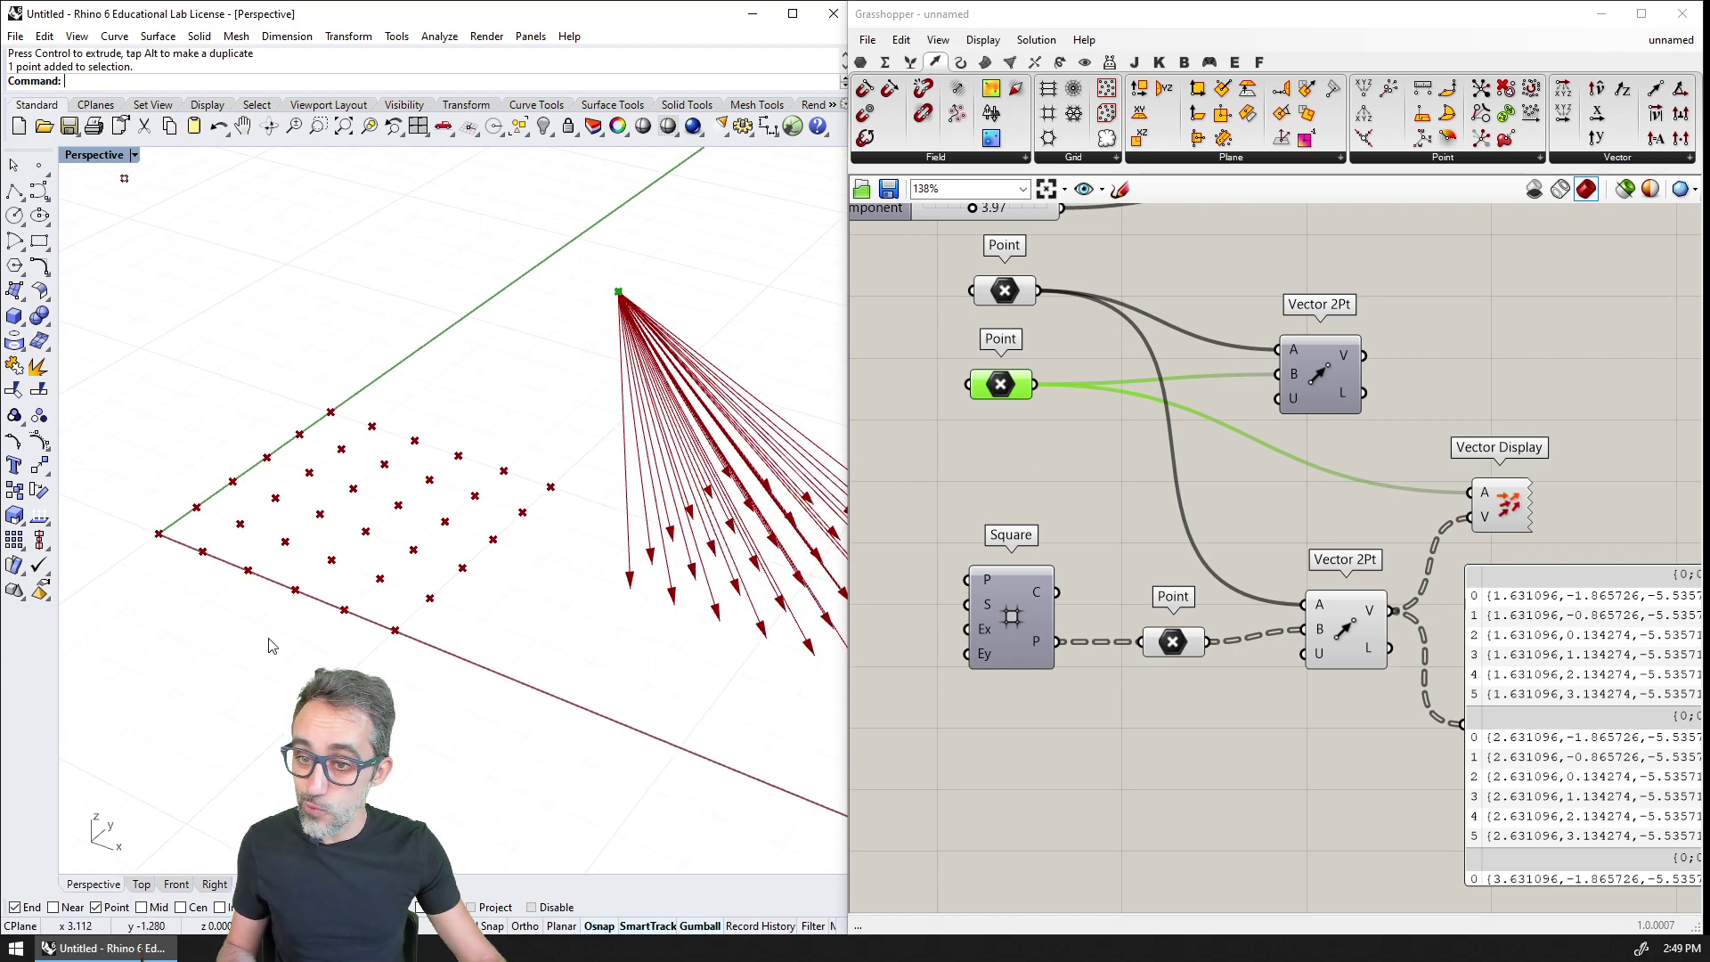
Step: Replace Vector Display's anchor (A) with the grid's Point component so the vectors start at the grid points
scroll(1156, 553, "down", 2)
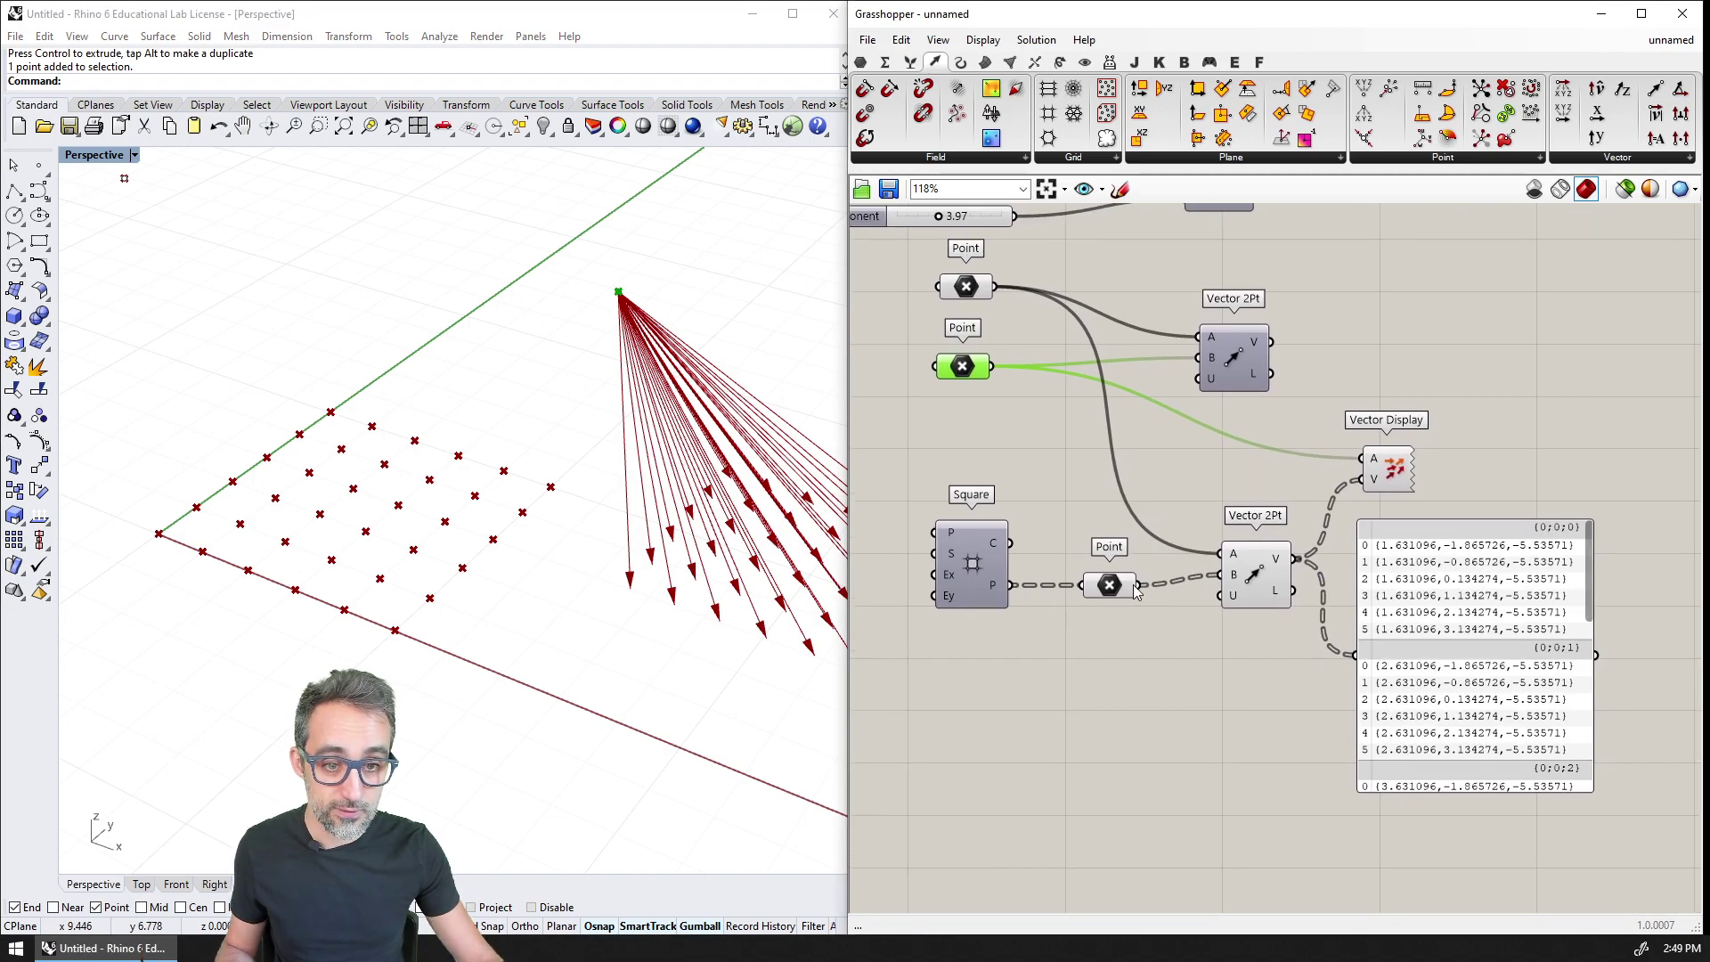
mouse_move(1140, 581)
left_mouse_down("shift")
mouse_move(1140, 468)
mouse_move(1282, 417)
mouse_move(1363, 449)
left_mouse_up("shift")
right_click_drag(602, 658, 547, 492)
left_click(1109, 585)
right_click_drag(454, 525, 322, 311)
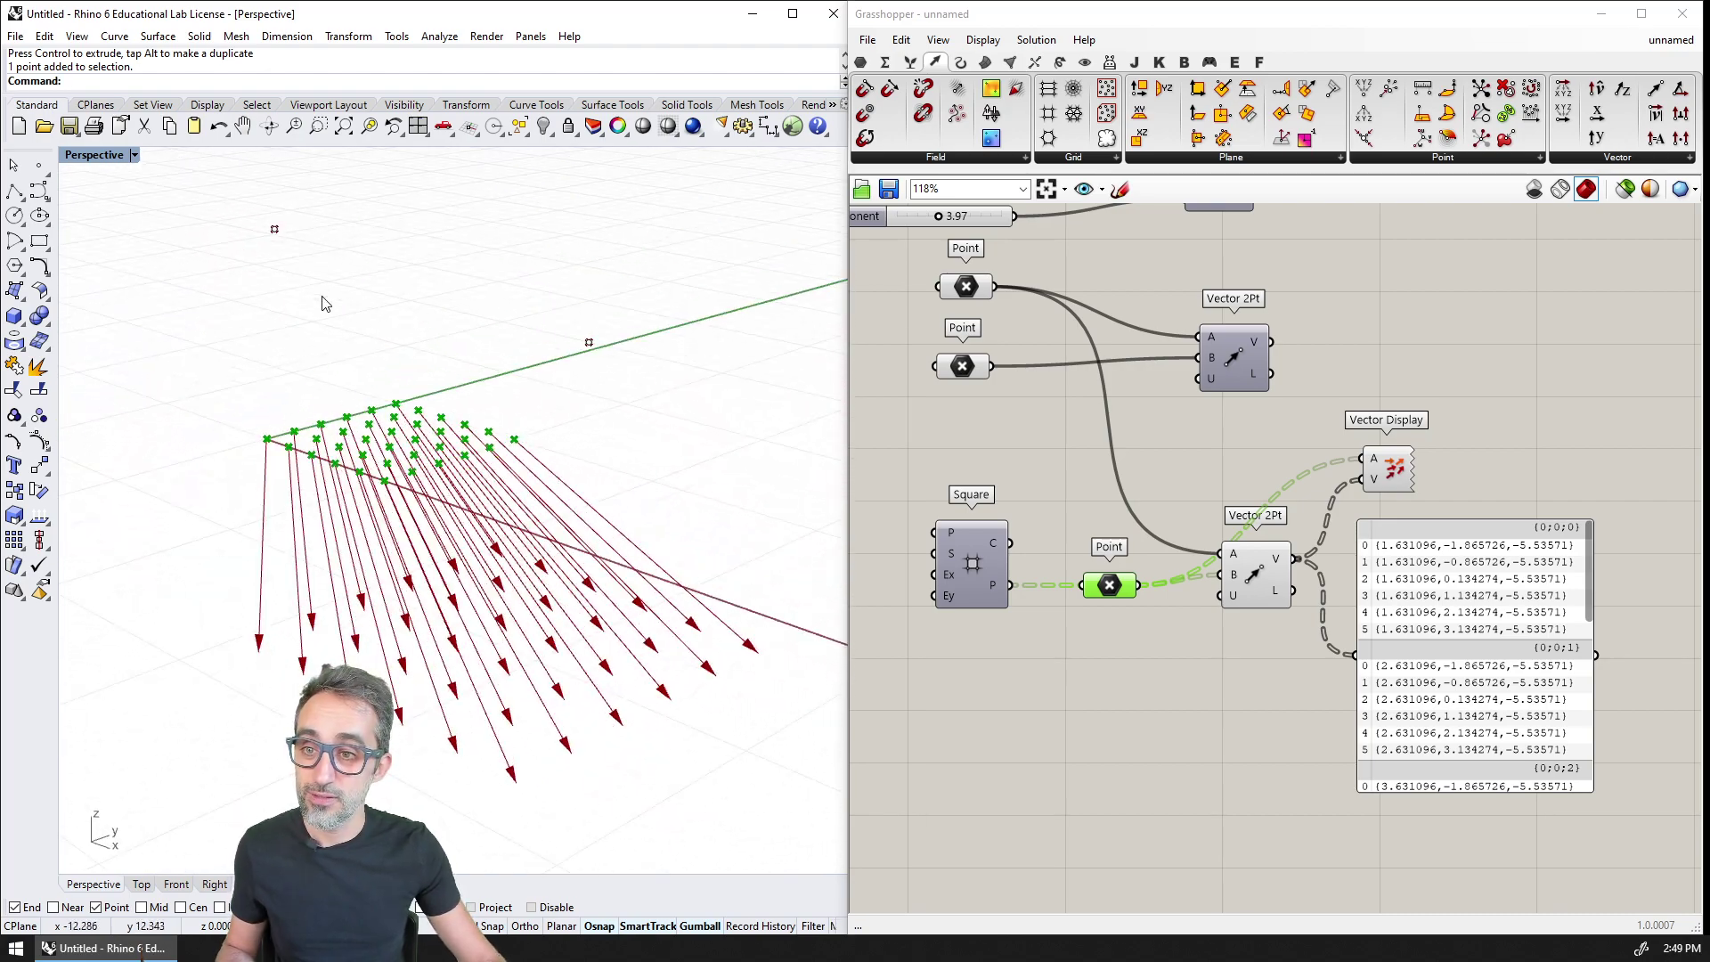
right_click_drag(339, 229, 357, 439)
Step: Lower the vectors' original start point by about 2.9 units and shift it about 1.8 units in positive X
right_click_drag(497, 547, 229, 185)
left_click(273, 231)
left_click_drag(267, 175, 271, 278)
left_click_drag(310, 339, 354, 347)
right_click_drag(326, 374, 250, 379)
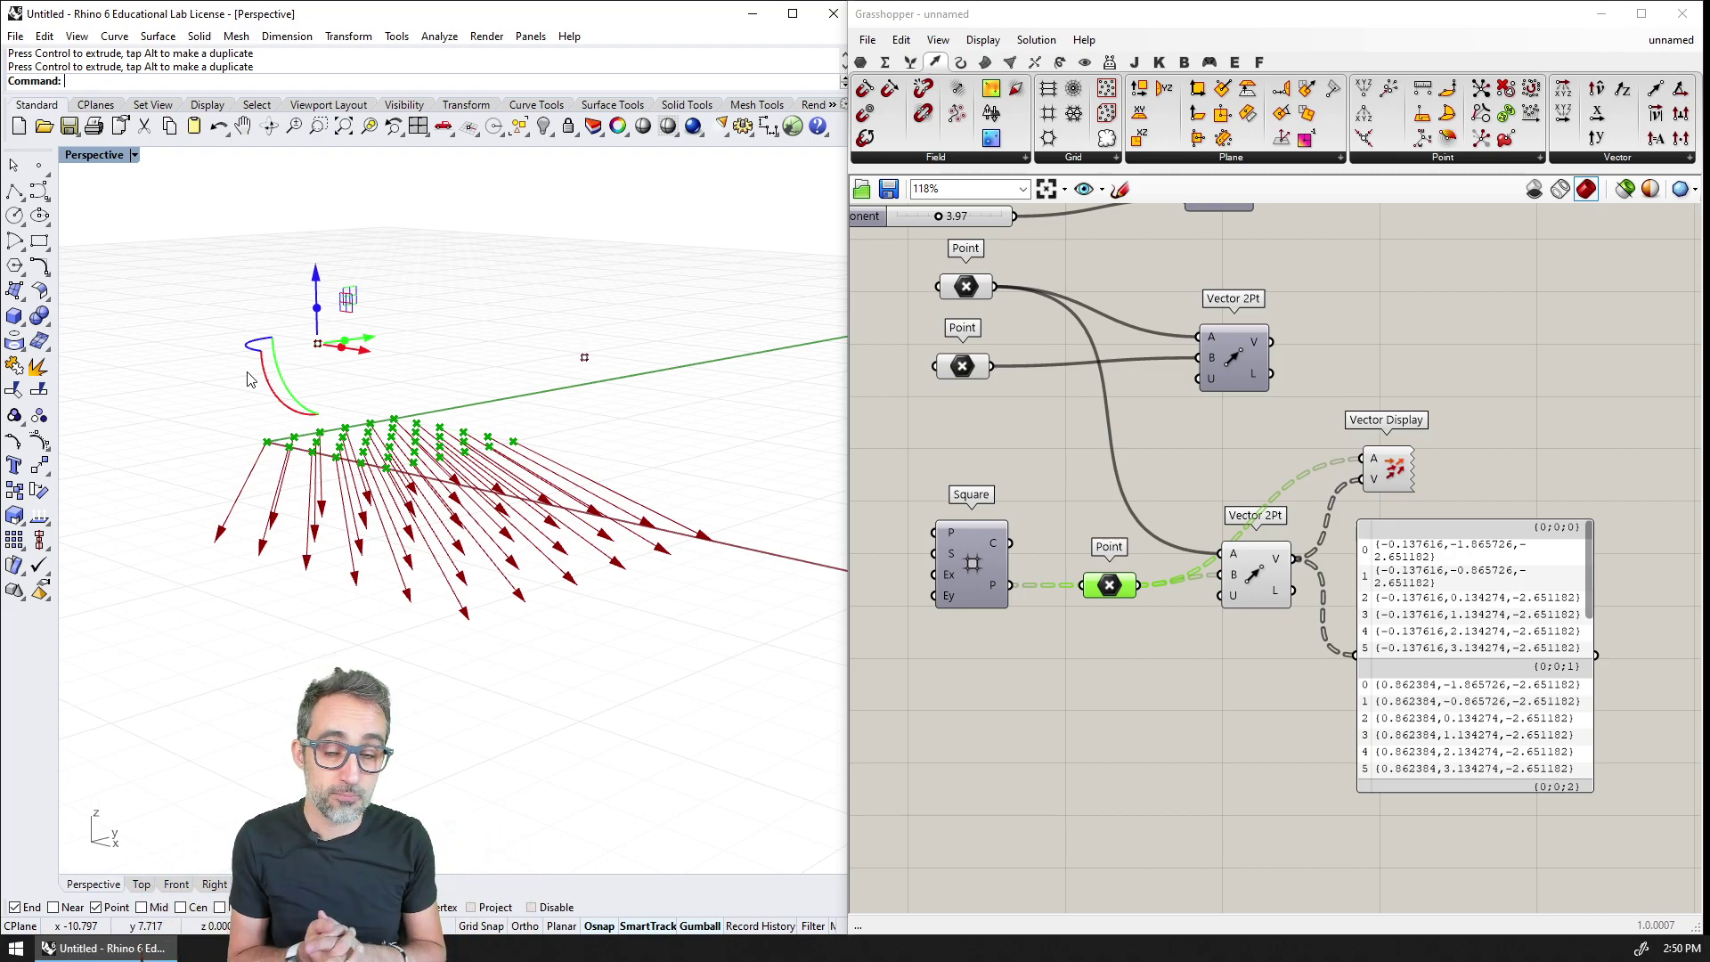
right_click_drag(580, 488, 541, 472)
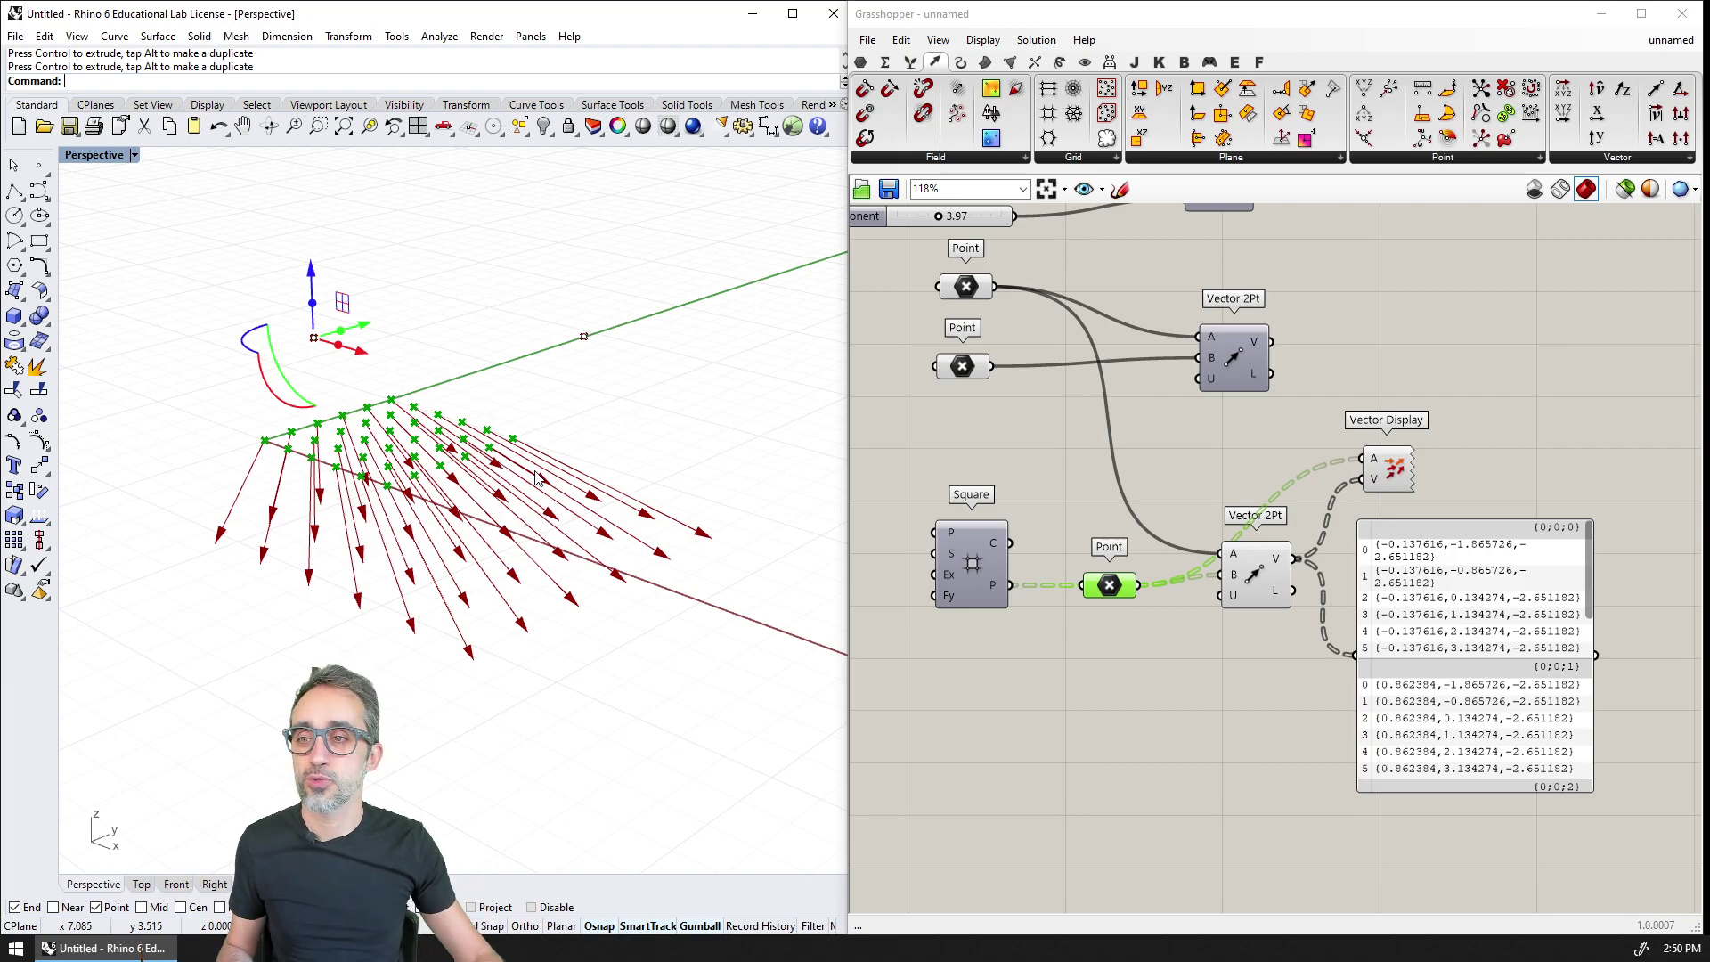
Step: Draw a winding degree-3 control point curve with seven points in the empty area beside the grid
right_click_drag(610, 377, 411, 535)
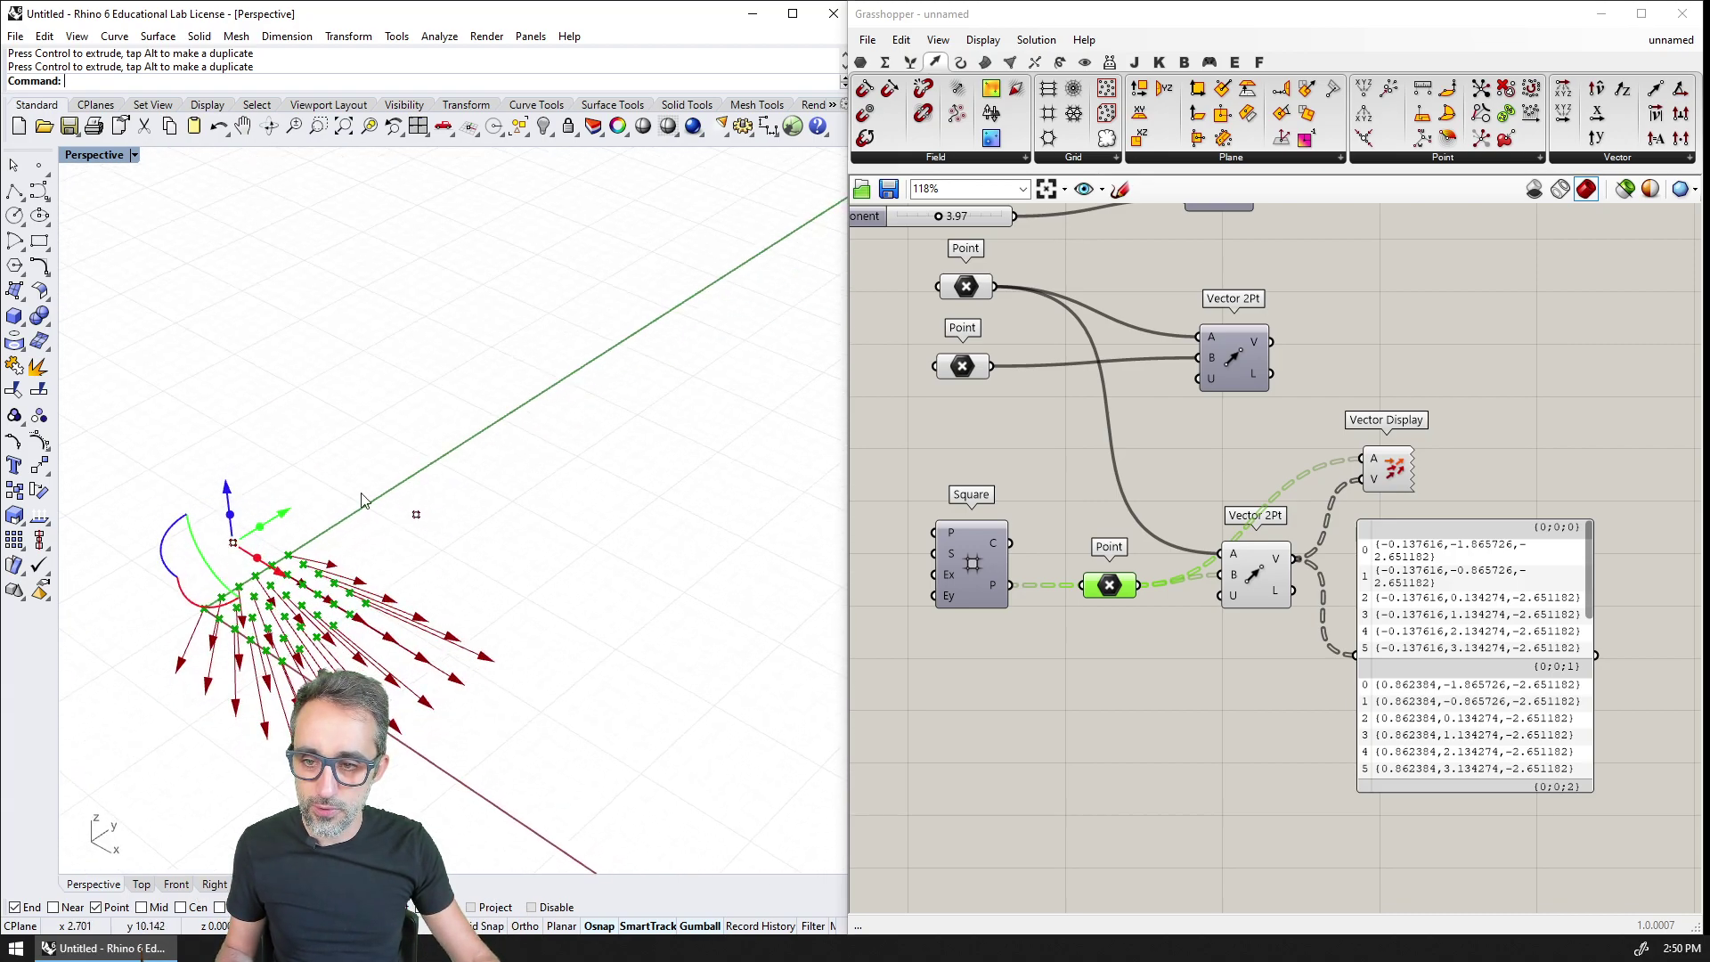
left_click(47, 213)
right_click_drag(406, 322, 241, 294, "shift")
left_click(447, 567)
left_click(474, 358)
left_click(622, 296)
left_click(584, 484)
left_click(651, 638)
left_click(778, 454)
left_click(745, 401)
right_click(733, 471)
Step: Raise individual control points of the new curve vertically with the gumball to make it three-dimensional
right_click_drag(673, 476, 637, 434)
left_click(640, 479)
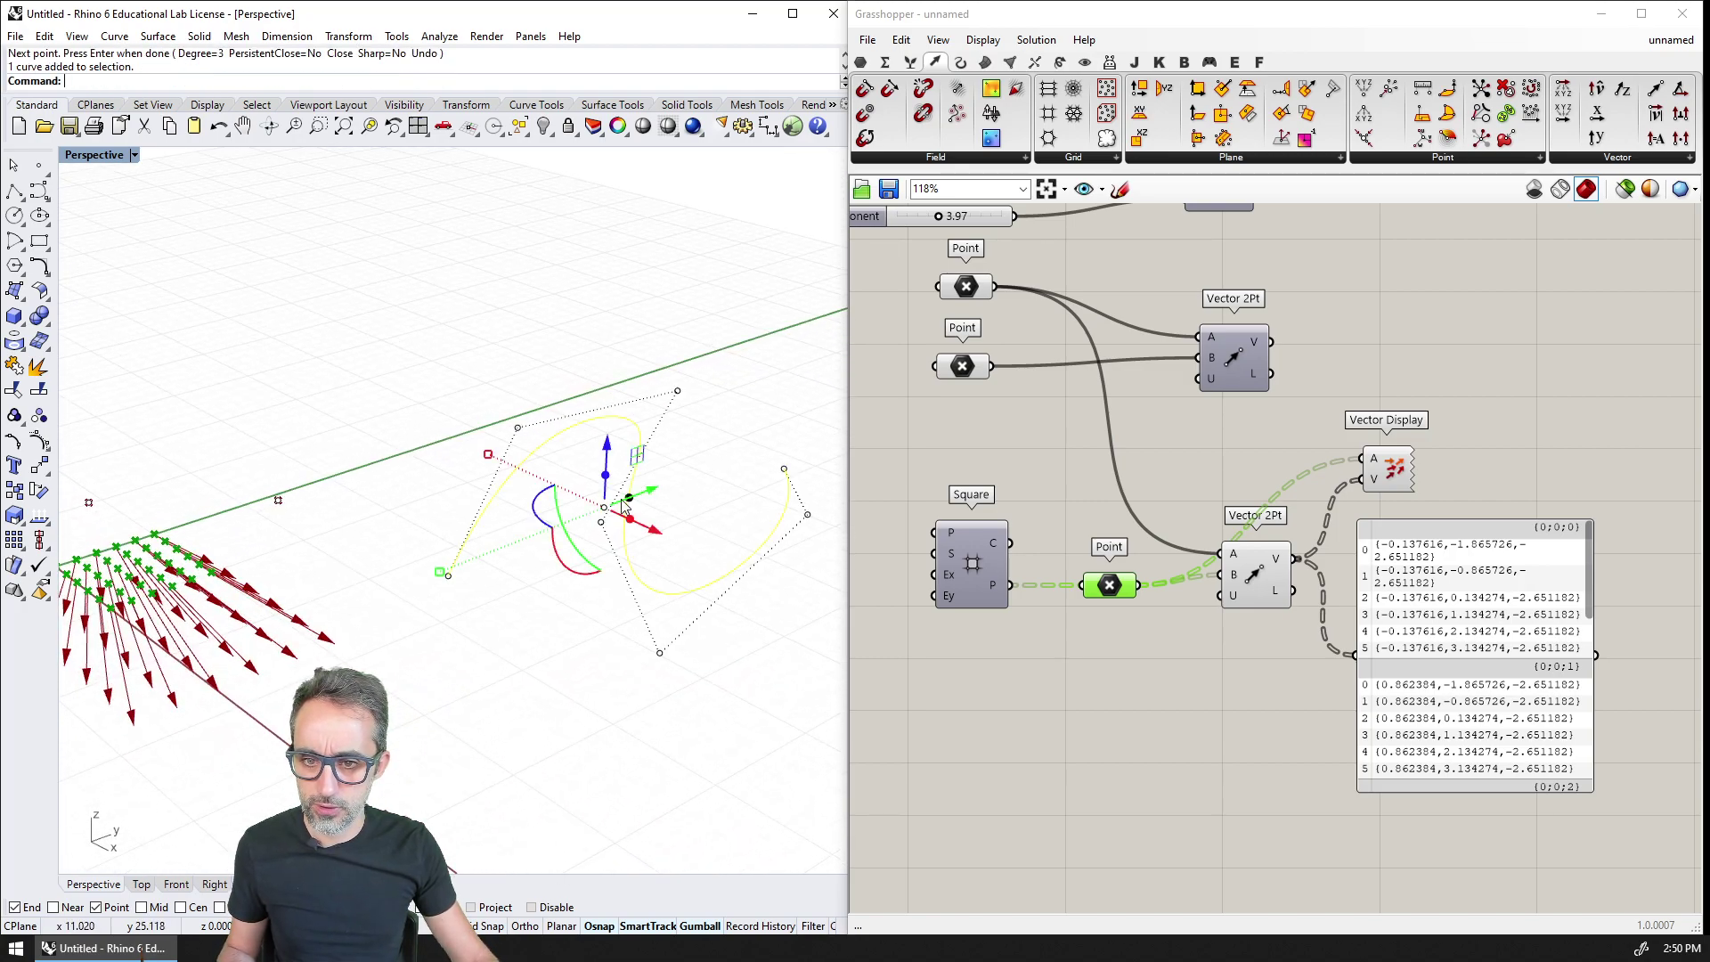
scroll(602, 529, "up", 3)
left_click(588, 524)
left_click_drag(588, 481, 602, 322)
right_click_drag(457, 383, 638, 497)
left_click(630, 477)
left_click(632, 473)
left_click_drag(633, 440, 634, 311)
left_click(576, 578)
right_click_drag(578, 577, 615, 587)
Step: Place a Curve component below the Square grid component and reference the drawn Rhino curve in it
left_click(1147, 579)
scroll(1147, 579, "down", 3)
scroll(1147, 578, "up", 3)
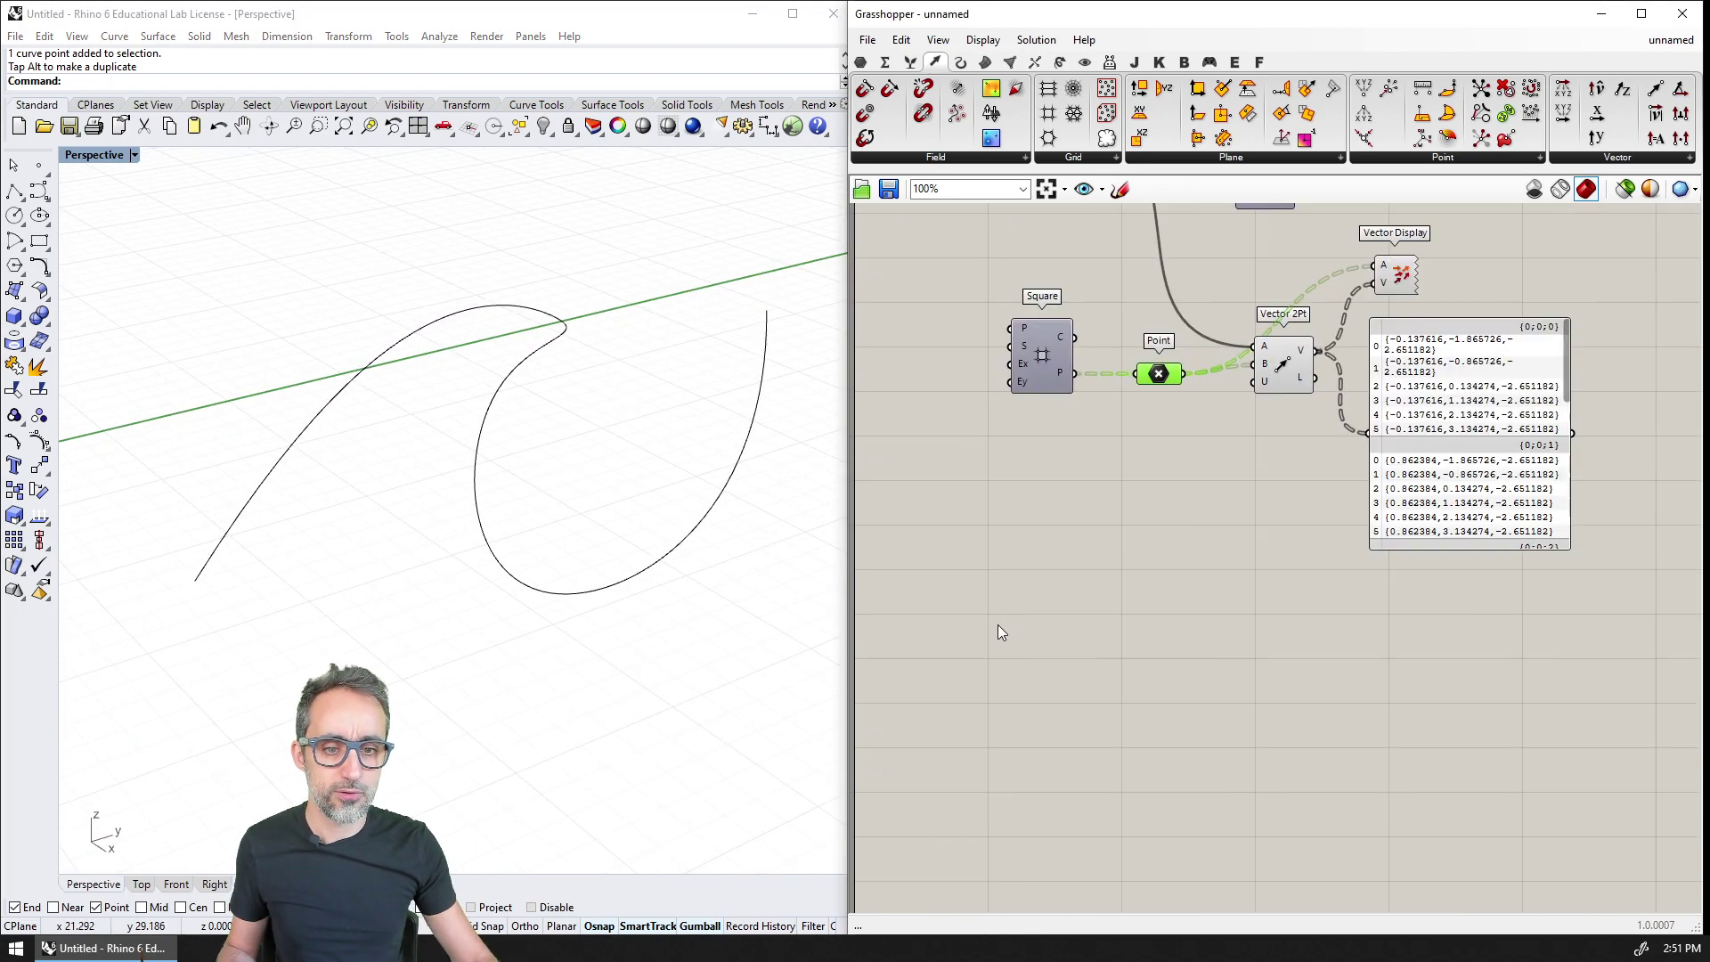
double_click(1043, 580)
type("curve")
key("Return")
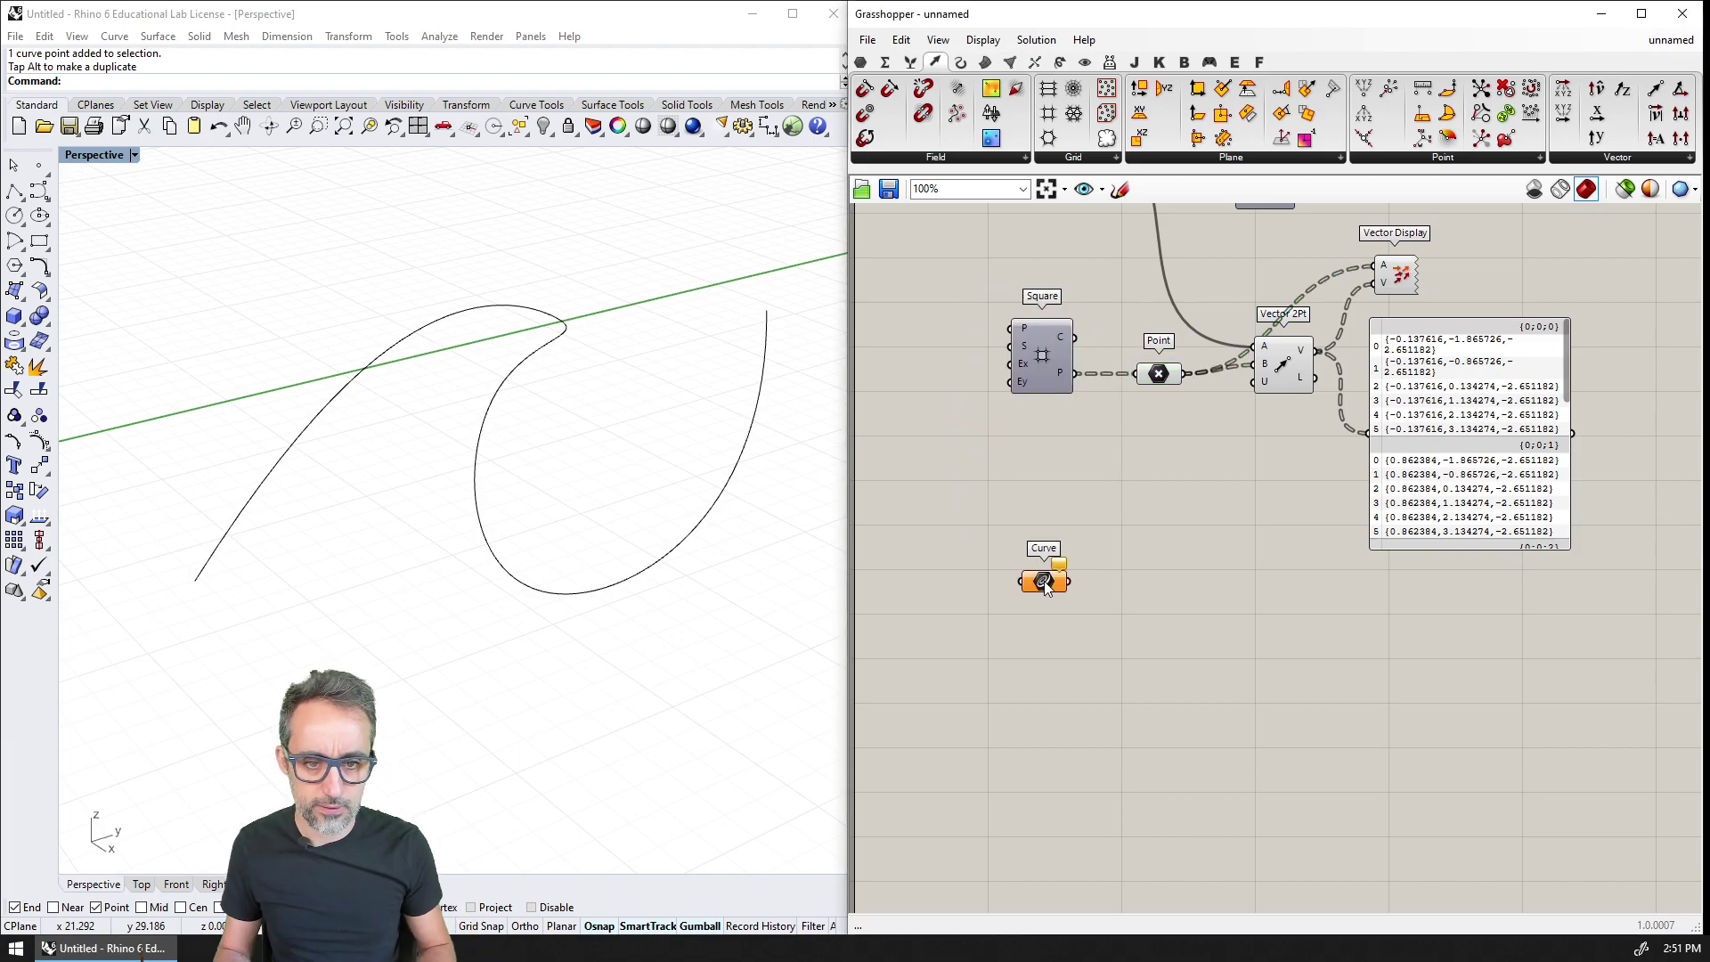
right_click(1042, 580)
left_click(1125, 794)
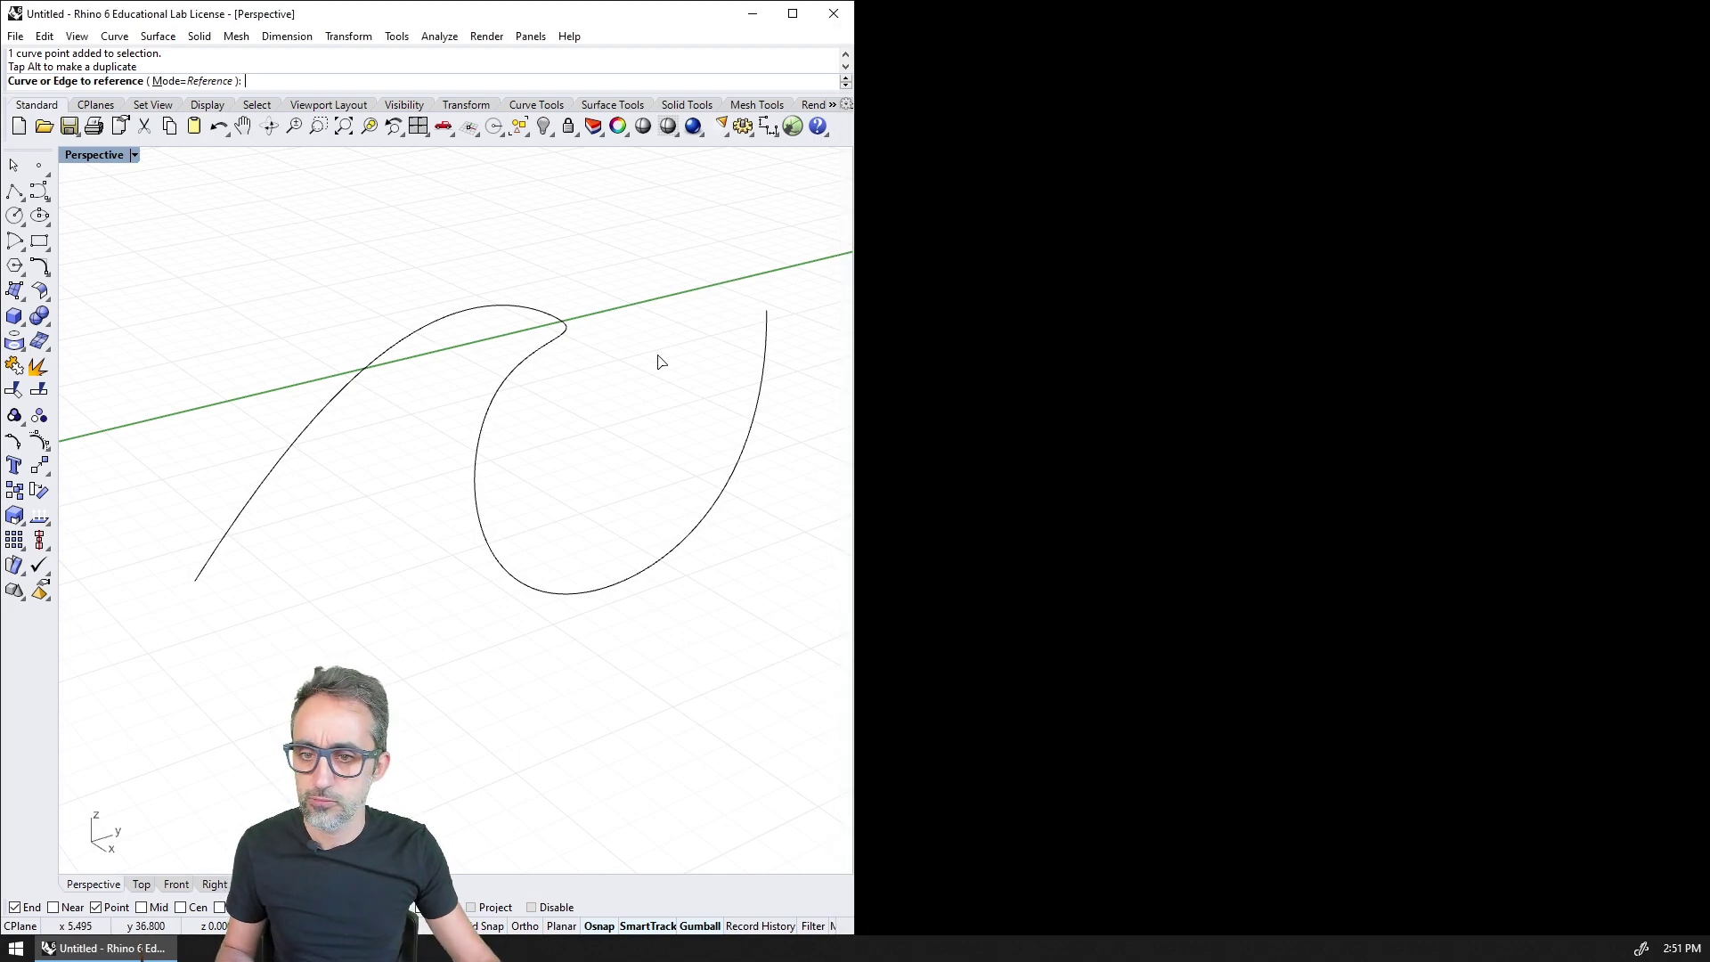
left_click(485, 427)
scroll(1095, 535, "up", 2)
left_click(1025, 596)
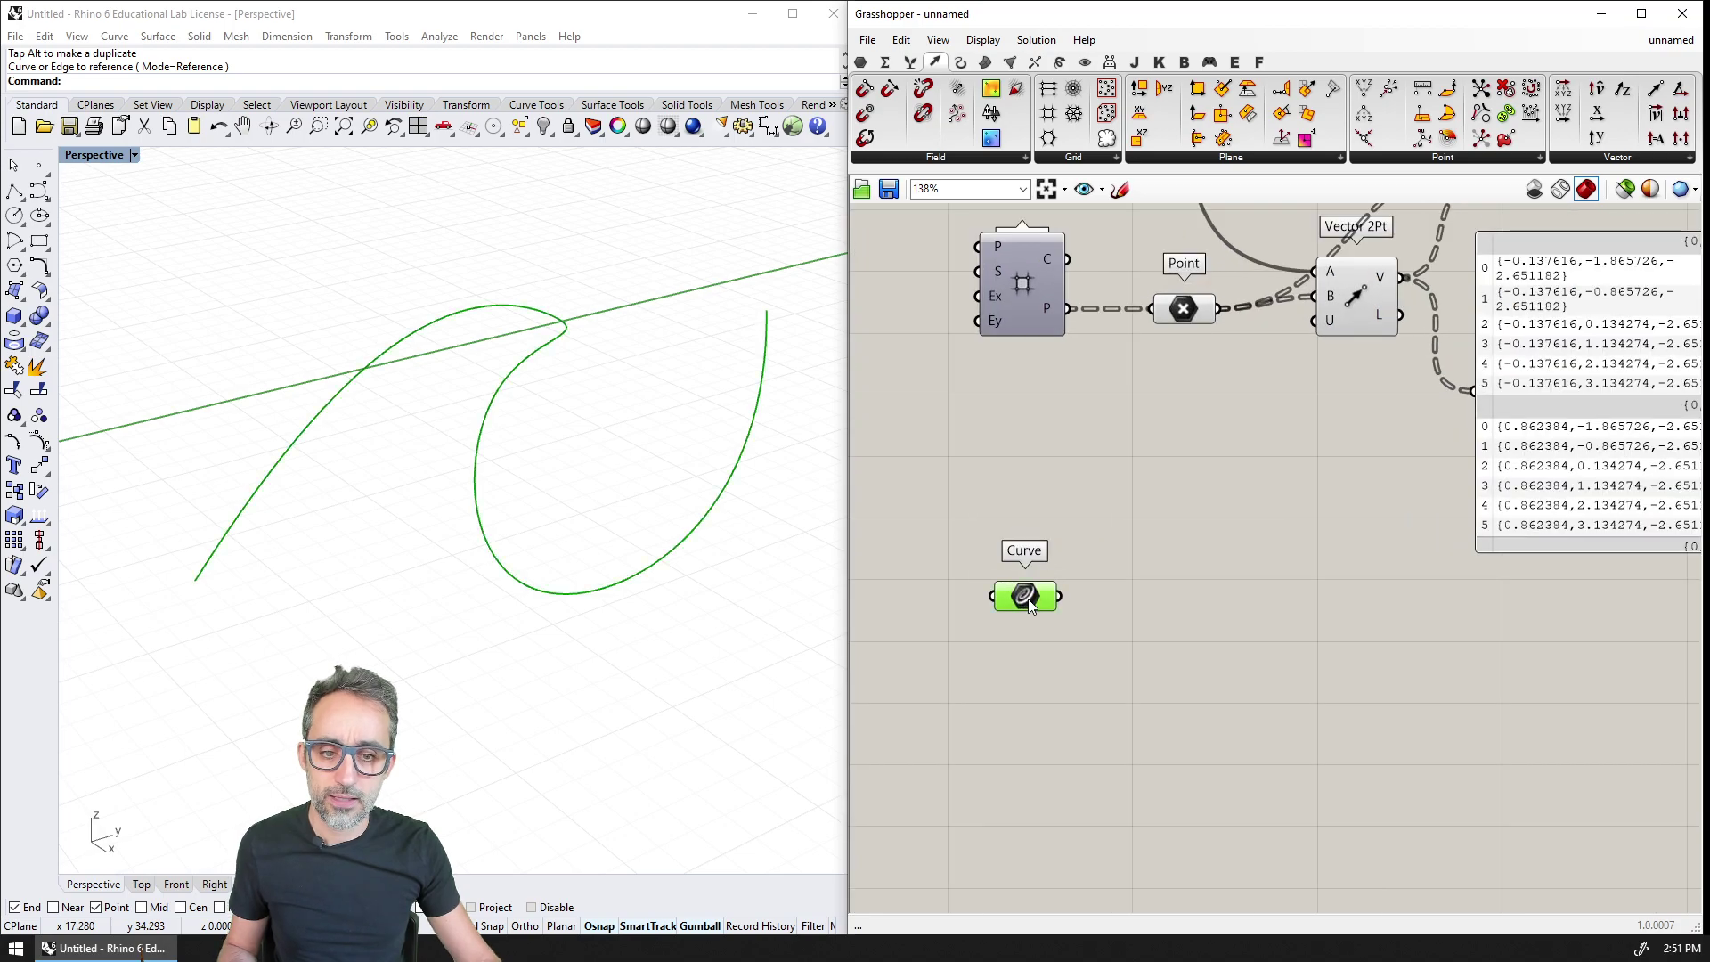
Step: Place a Divide Curve component and connect the Curve component to its C input
left_click(963, 62)
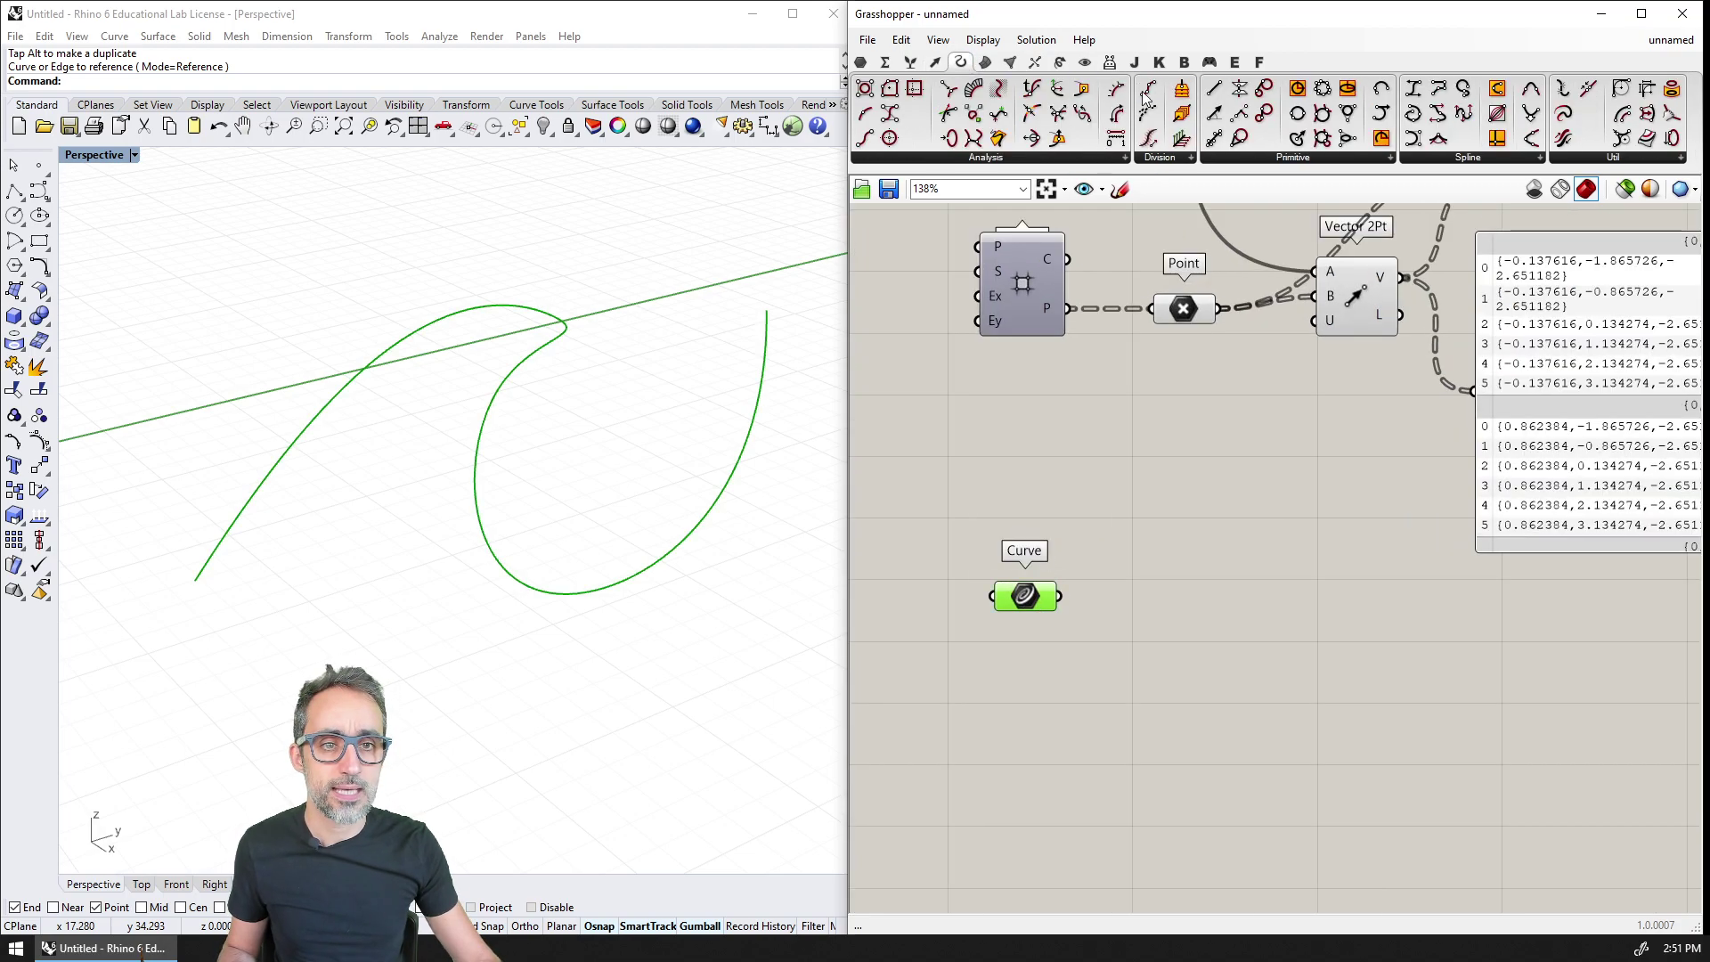
left_click(1173, 161)
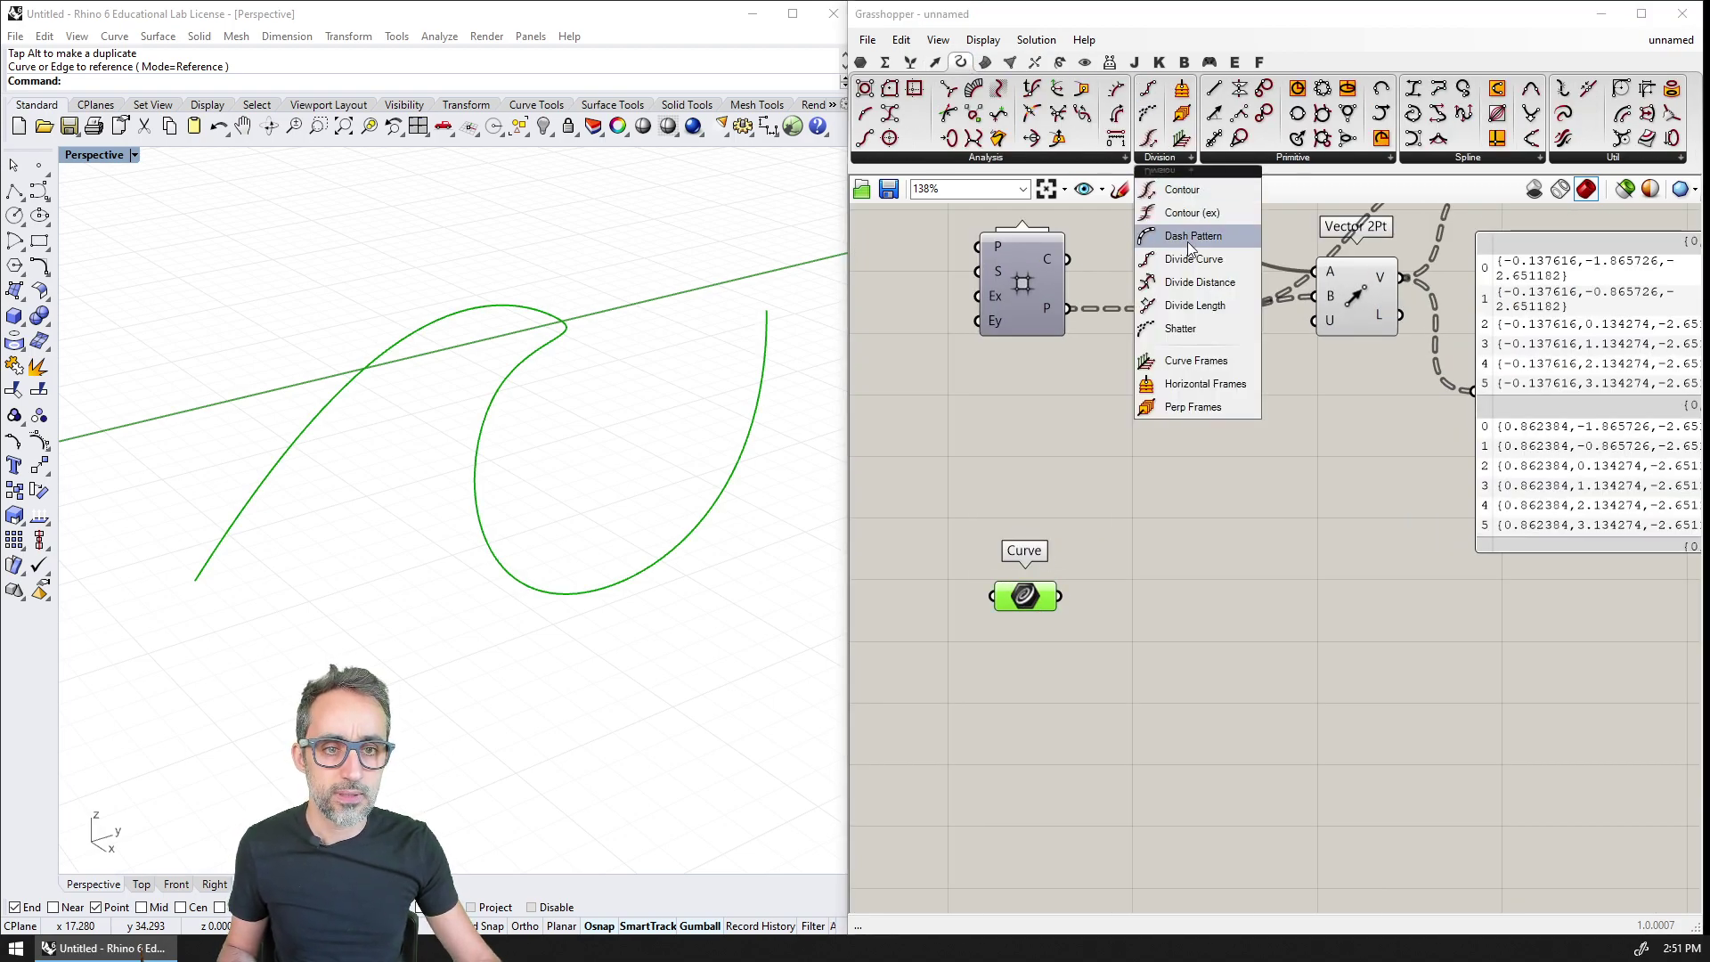
left_click_drag(1195, 267, 1177, 599)
scroll(1133, 623, "up", 2)
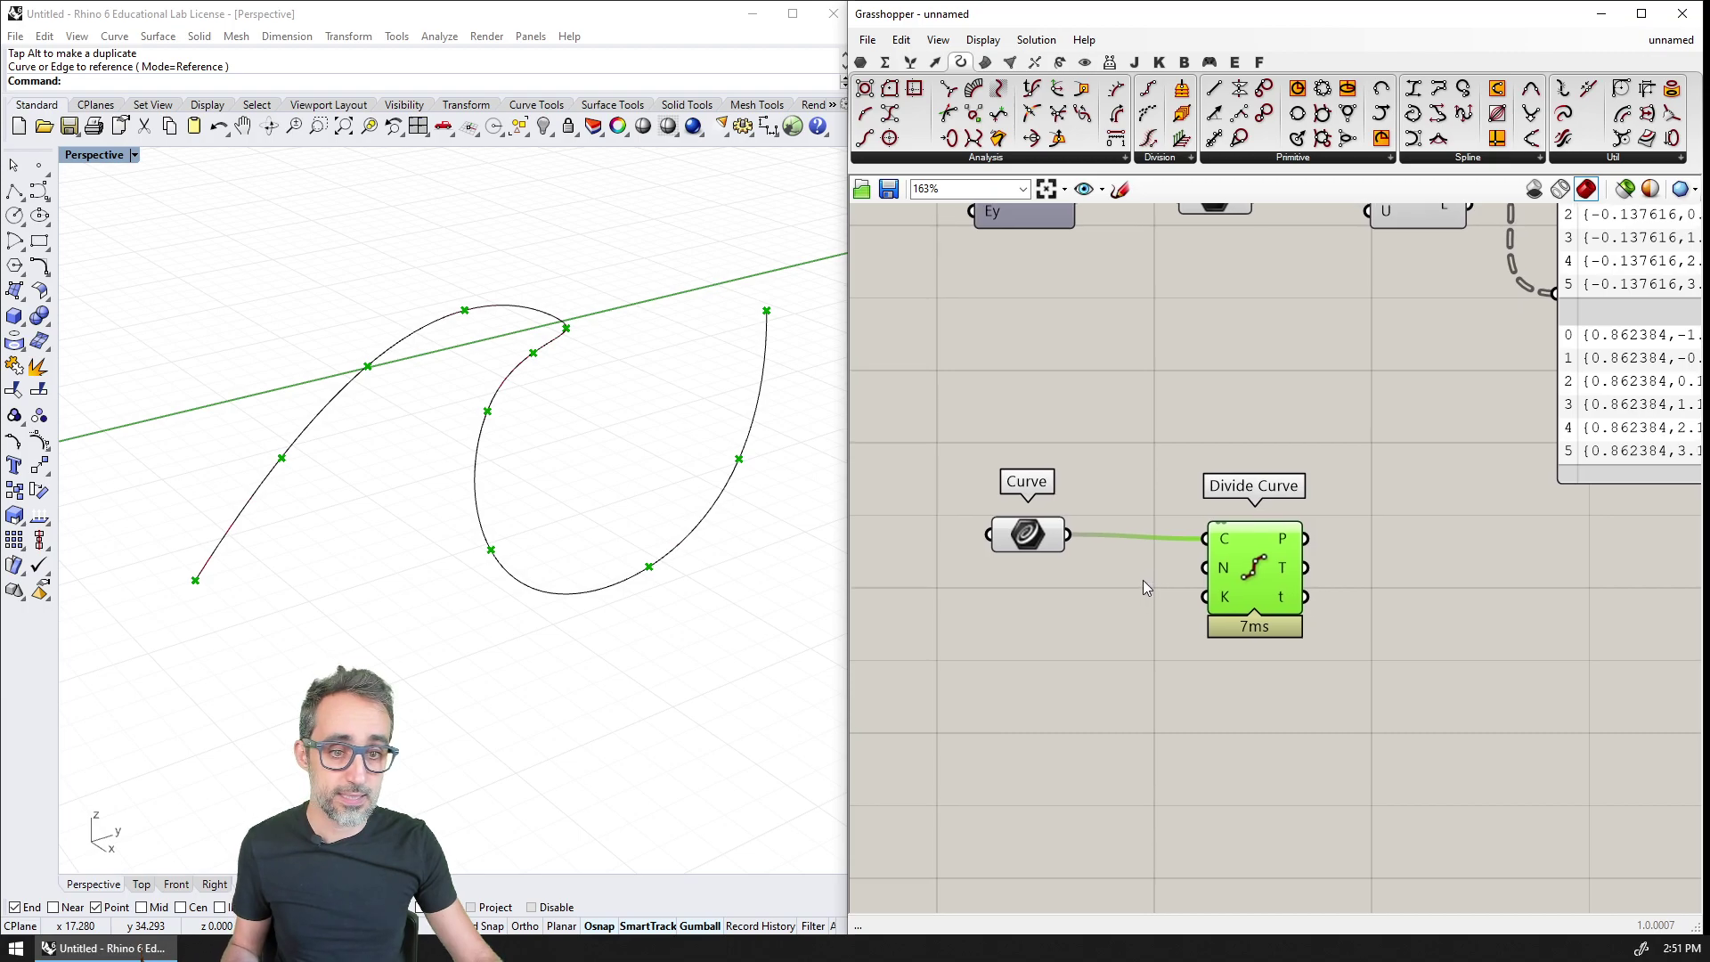
Step: Add a number slider set to 20 and connect it to Divide Curve's N input
double_click(945, 637)
type("20")
key("Return")
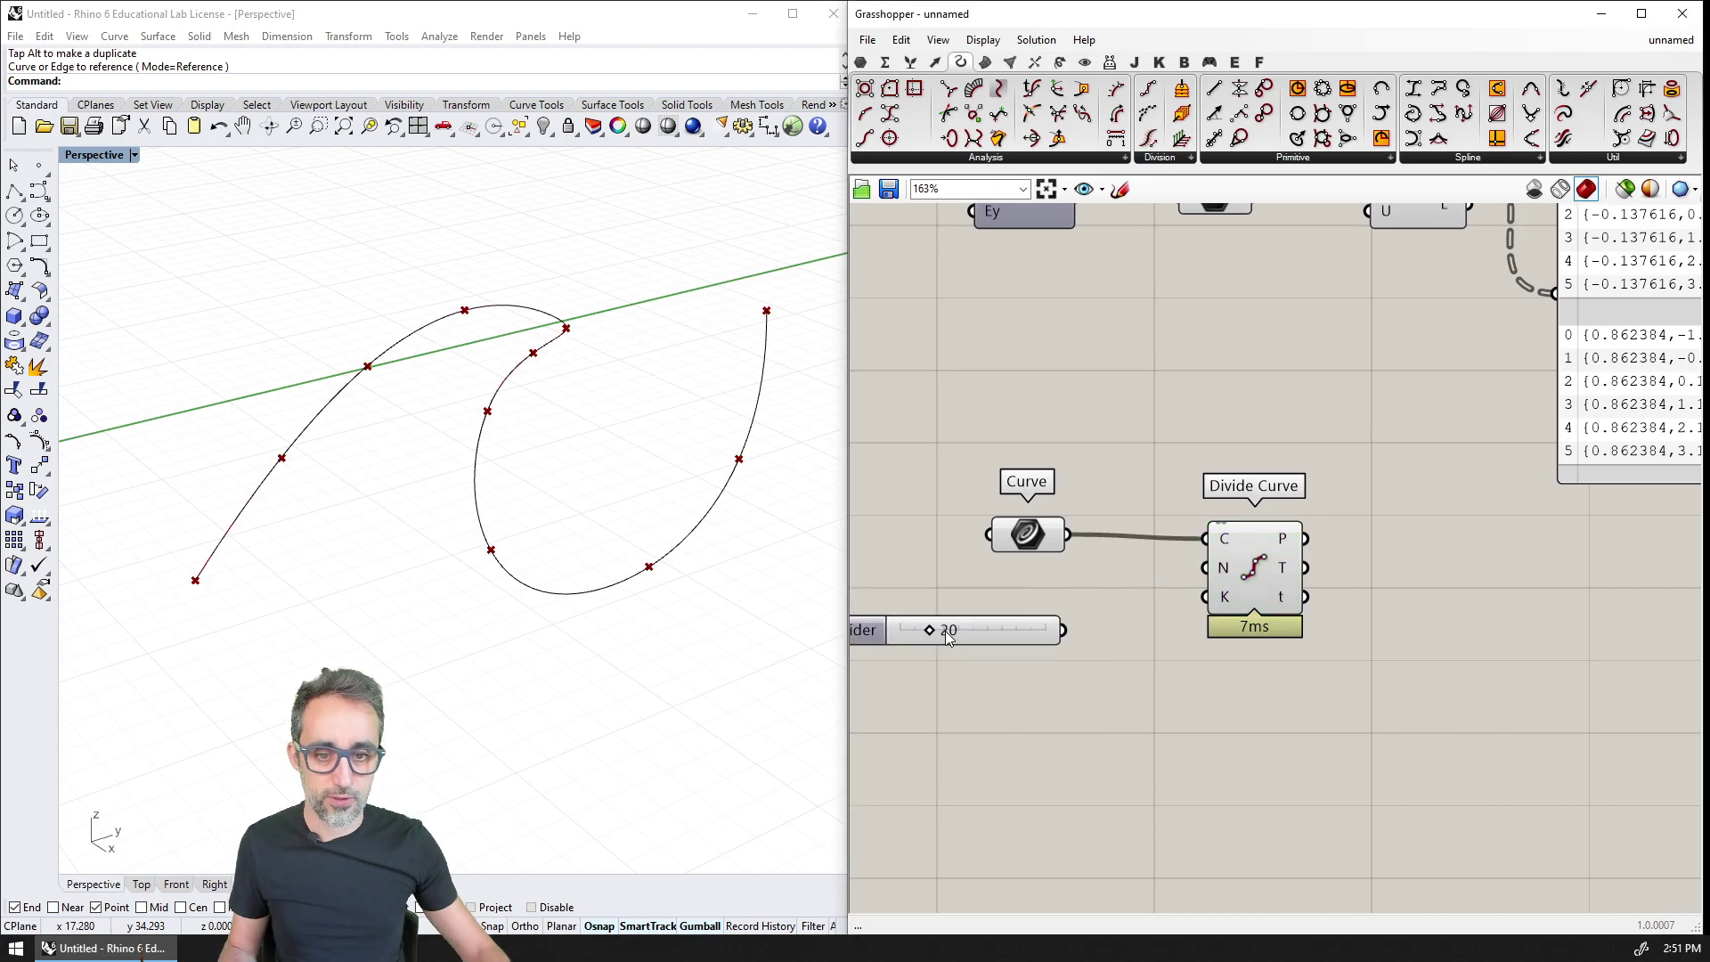
left_click_drag(1138, 601, 1280, 568)
mouse_move(1281, 568)
right_mouse_down()
mouse_move(1162, 565)
mouse_move(1311, 570)
right_mouse_up()
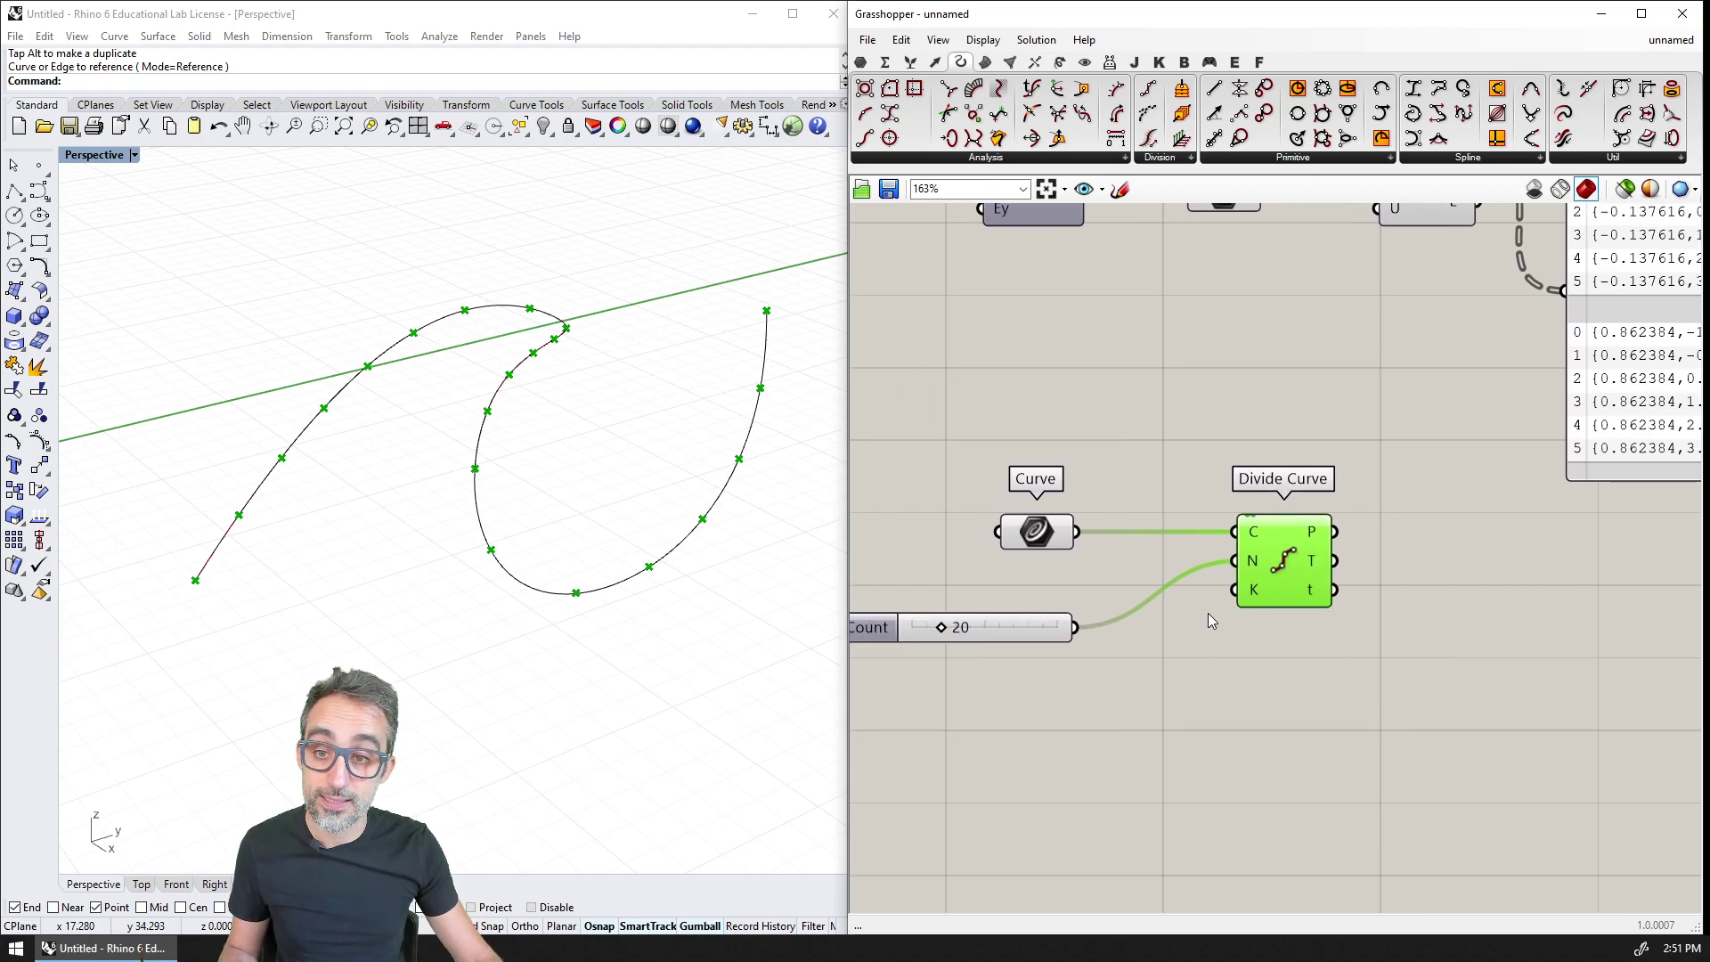
Step: Examine the division points on the curve and the description of Divide Curve's Points (P) output
mouse_move(777, 436)
right_mouse_down()
mouse_move(706, 389)
mouse_move(695, 324)
mouse_move(744, 438)
right_mouse_up()
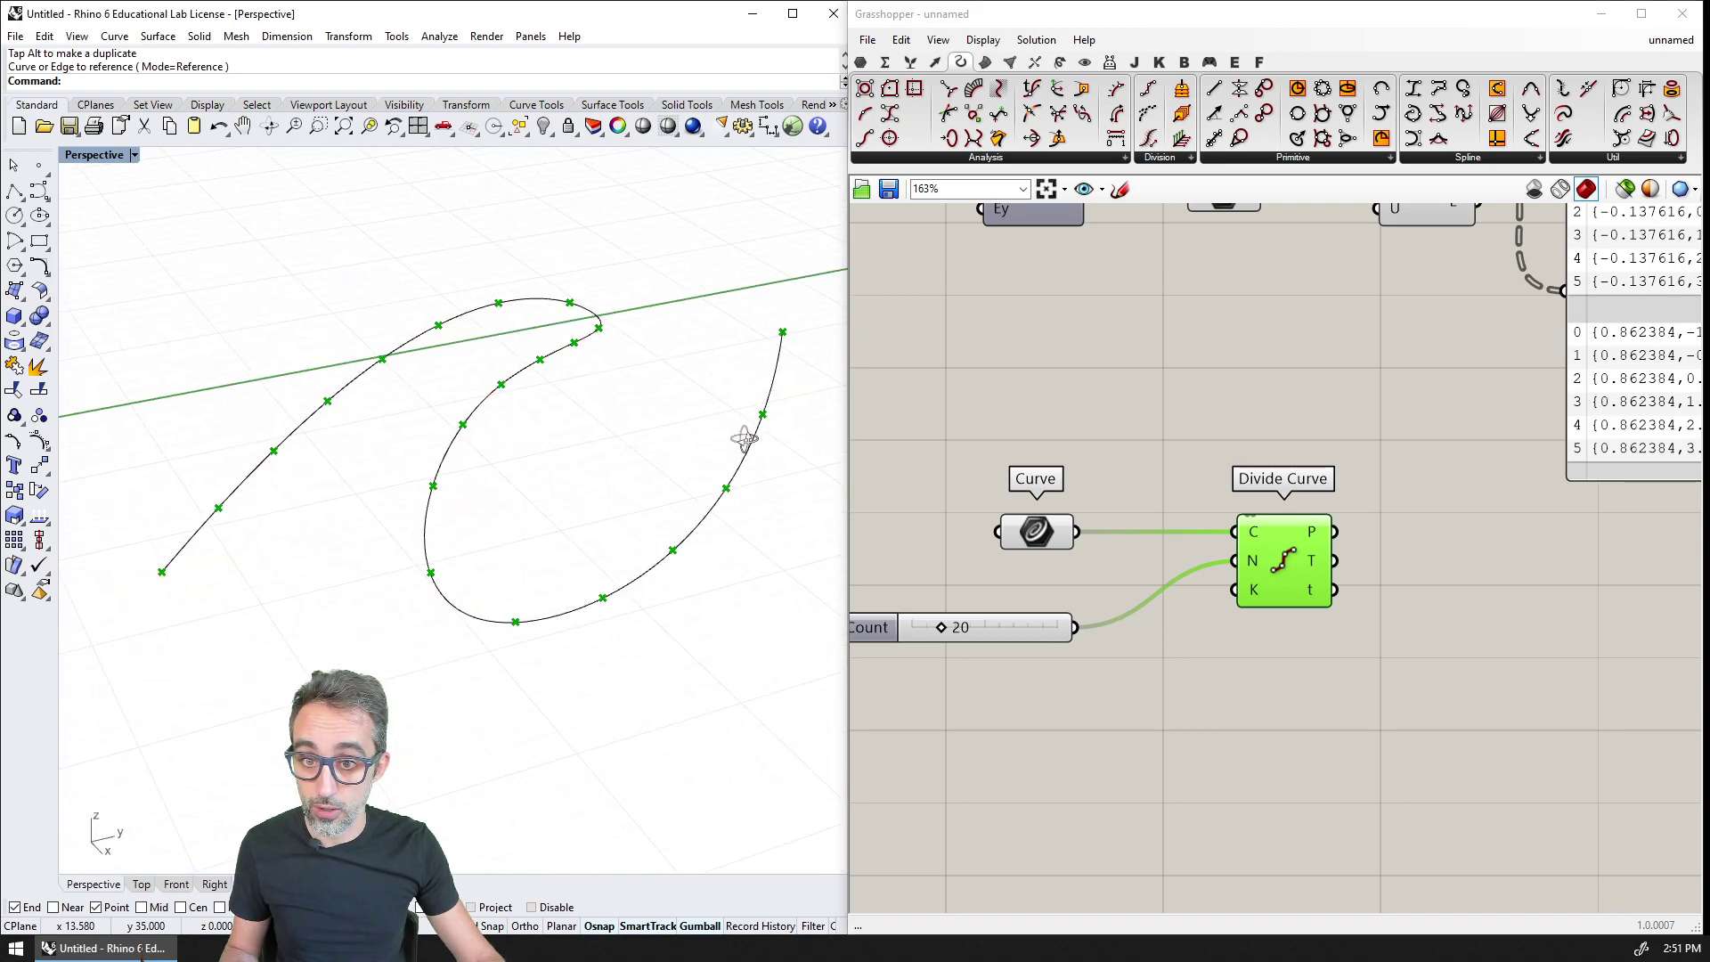
right_click_drag(1305, 394, 1238, 498)
scroll(1238, 497, "down", 1)
scroll(1238, 498, "up", 1)
right_click_drag(1246, 605, 1383, 480)
scroll(1390, 501, "up", 2)
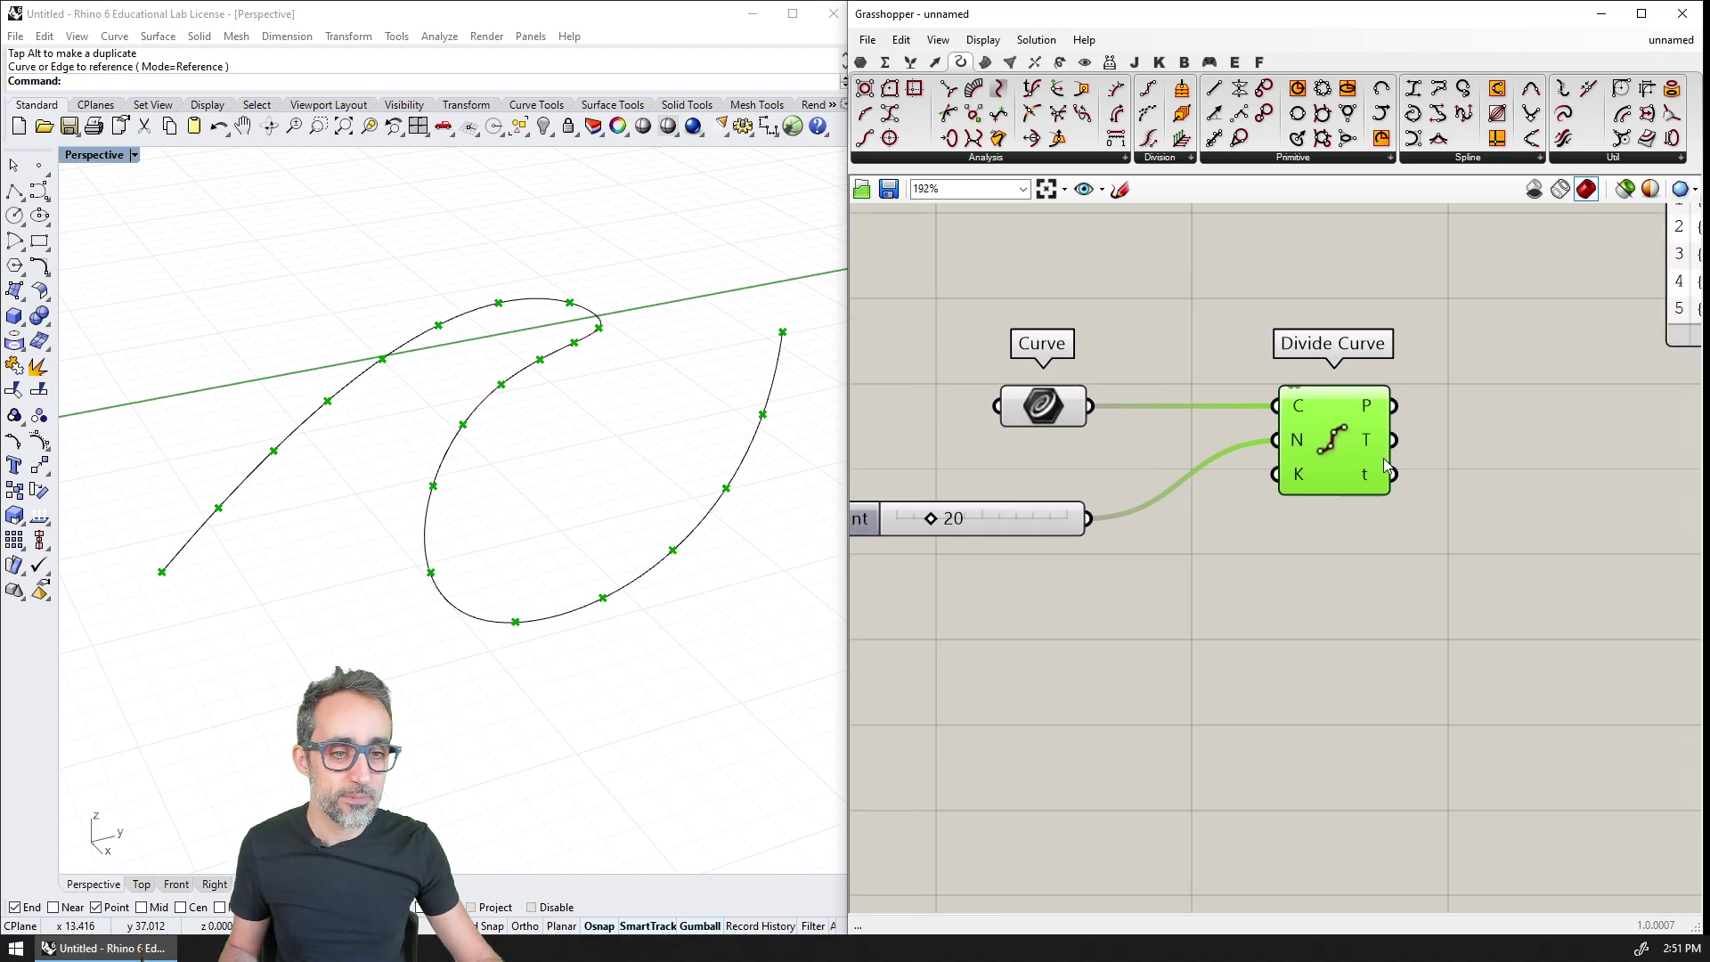
mouse_move(1374, 411)
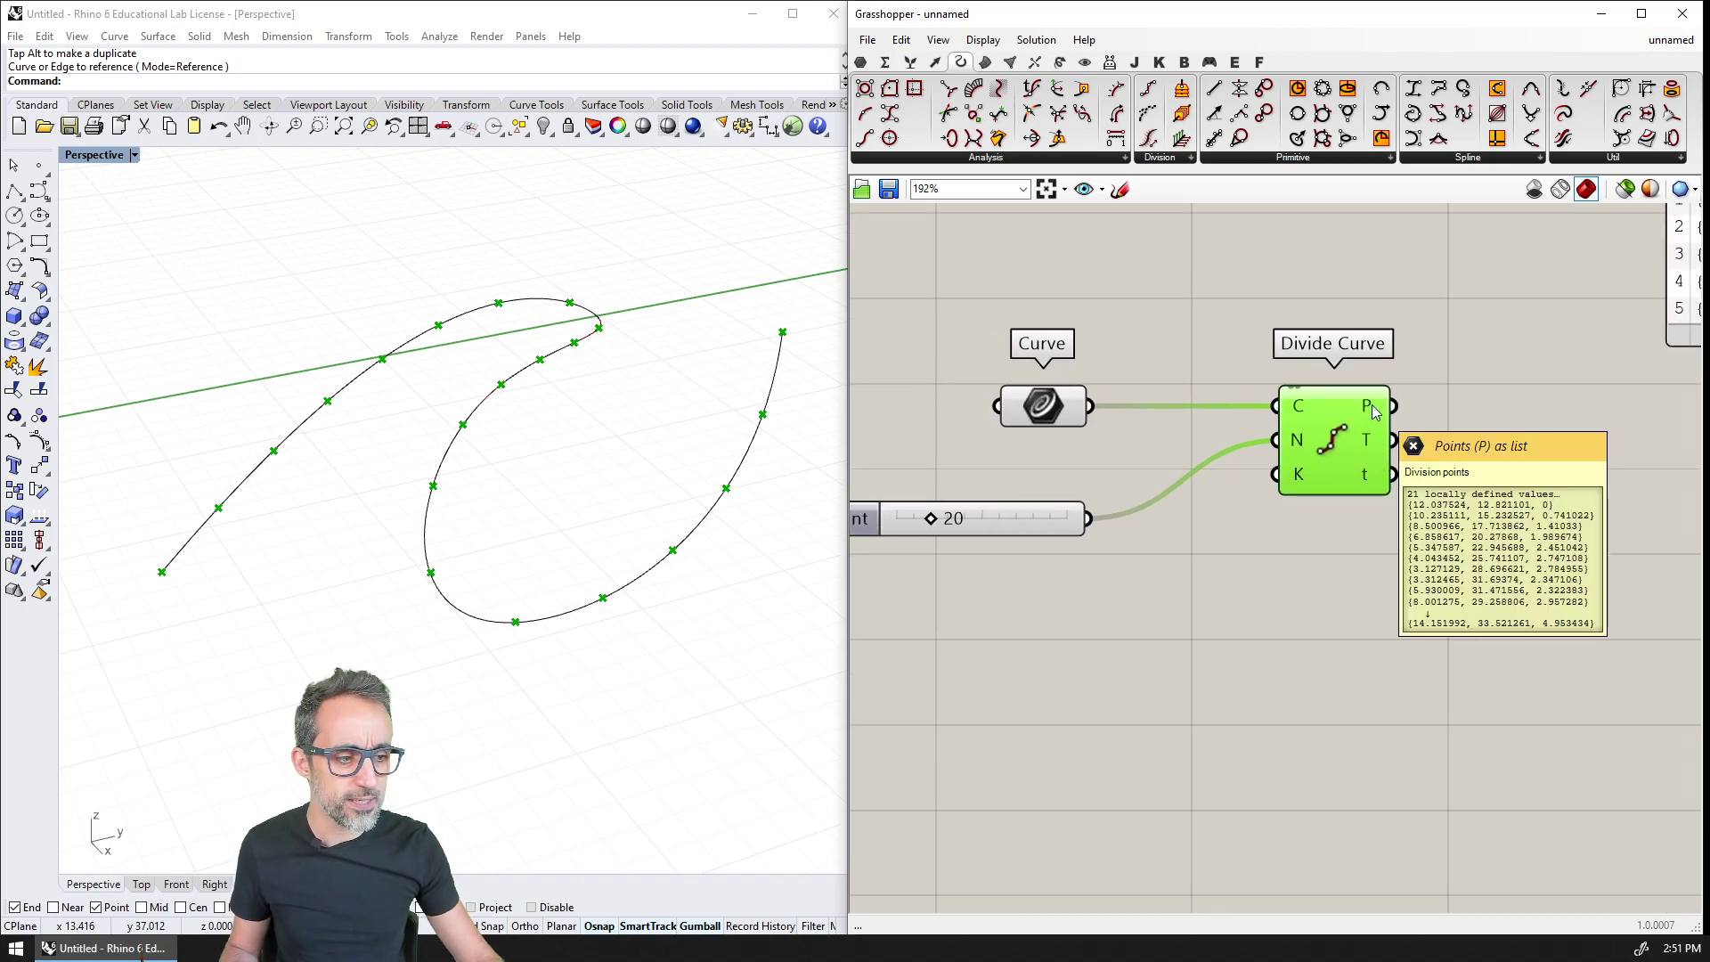
Step: Read the description of Divide Curve's Tangents (T) output and move the Vector Display component down beside Divide Curve
scroll(1374, 411, "up", 1)
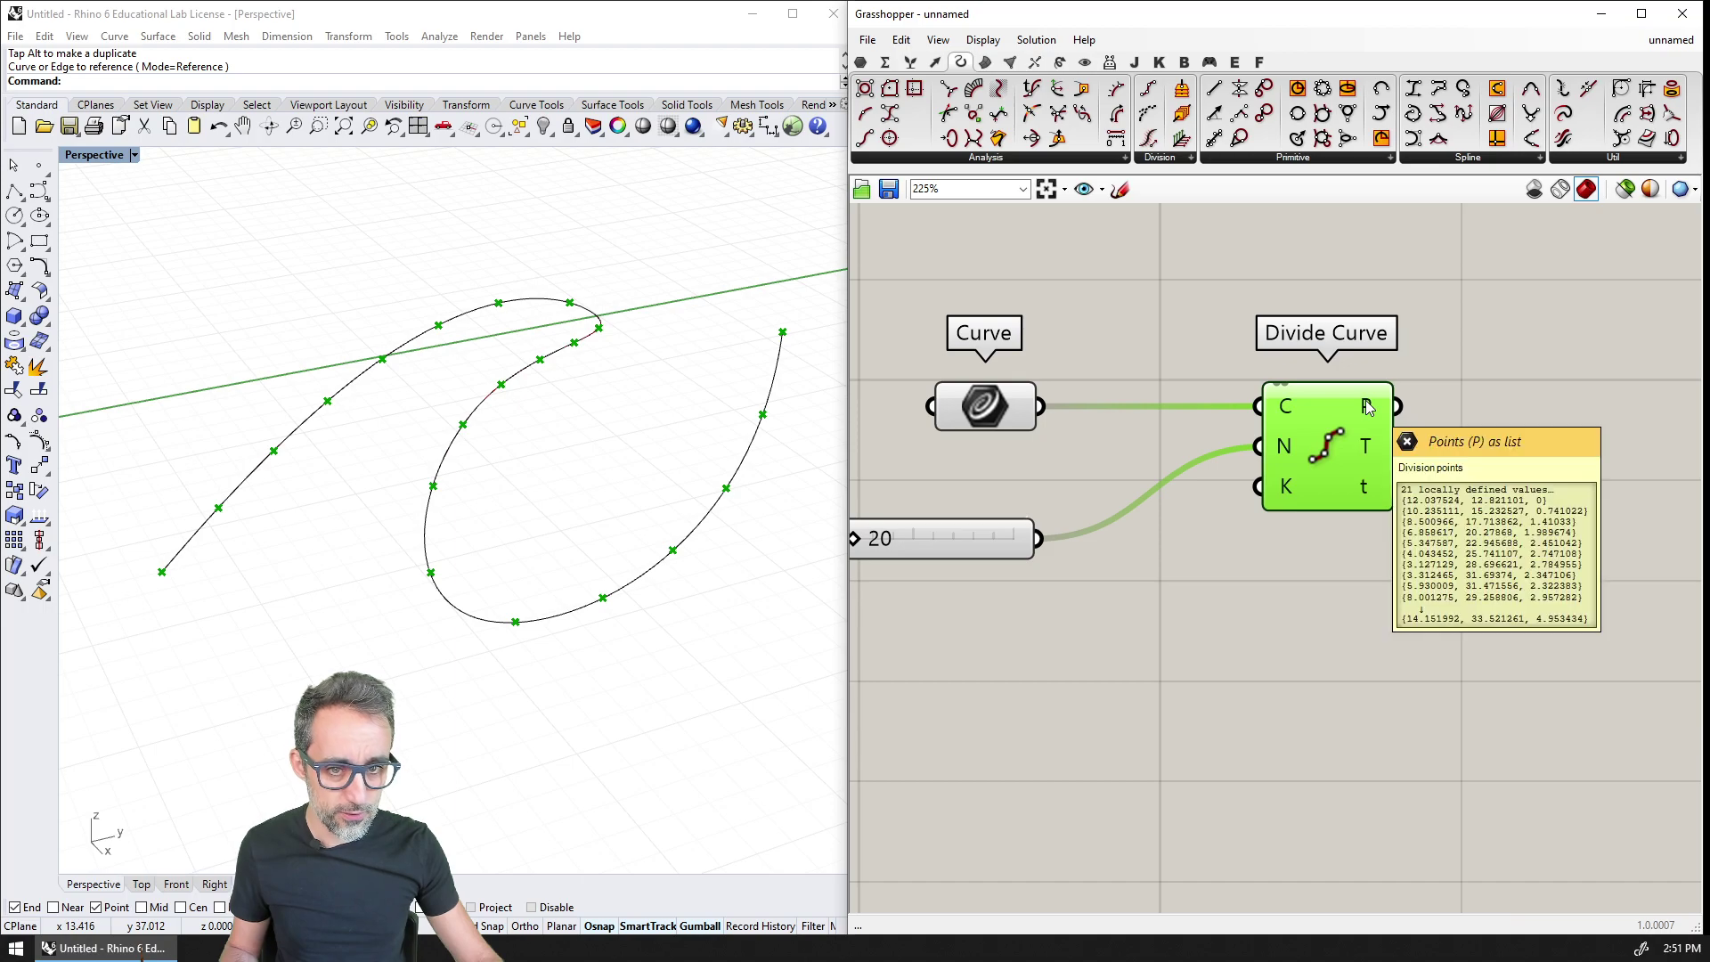
mouse_move(1371, 447)
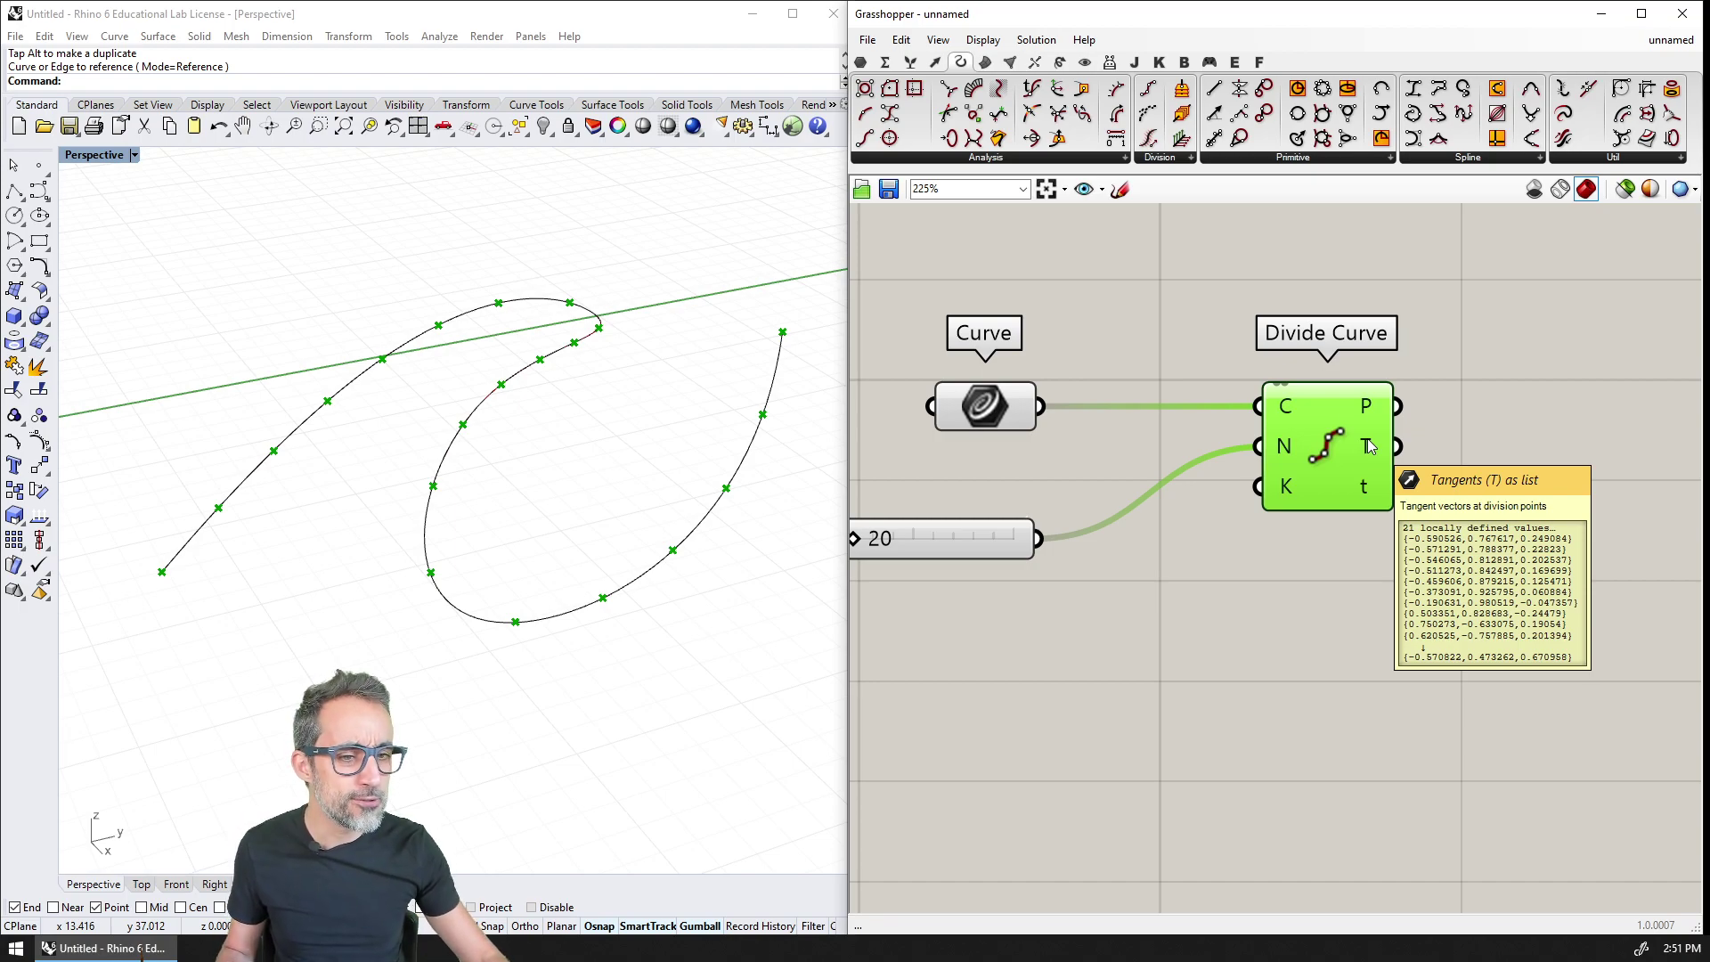
scroll(1374, 447, "down", 2)
right_click_drag(1431, 359, 1302, 668)
left_click_drag(1460, 326, 1332, 787)
right_click_drag(1329, 771, 1425, 650)
scroll(1429, 593, "down", 1)
right_click_drag(1384, 472, 1377, 575)
scroll(1320, 494, "down", 2)
scroll(1285, 443, "up", 1)
right_click_drag(1285, 444, 1295, 521)
left_click_drag(1115, 284, 1363, 704)
right_click_drag(1363, 785, 1232, 460)
scroll(1232, 458, "up", 4)
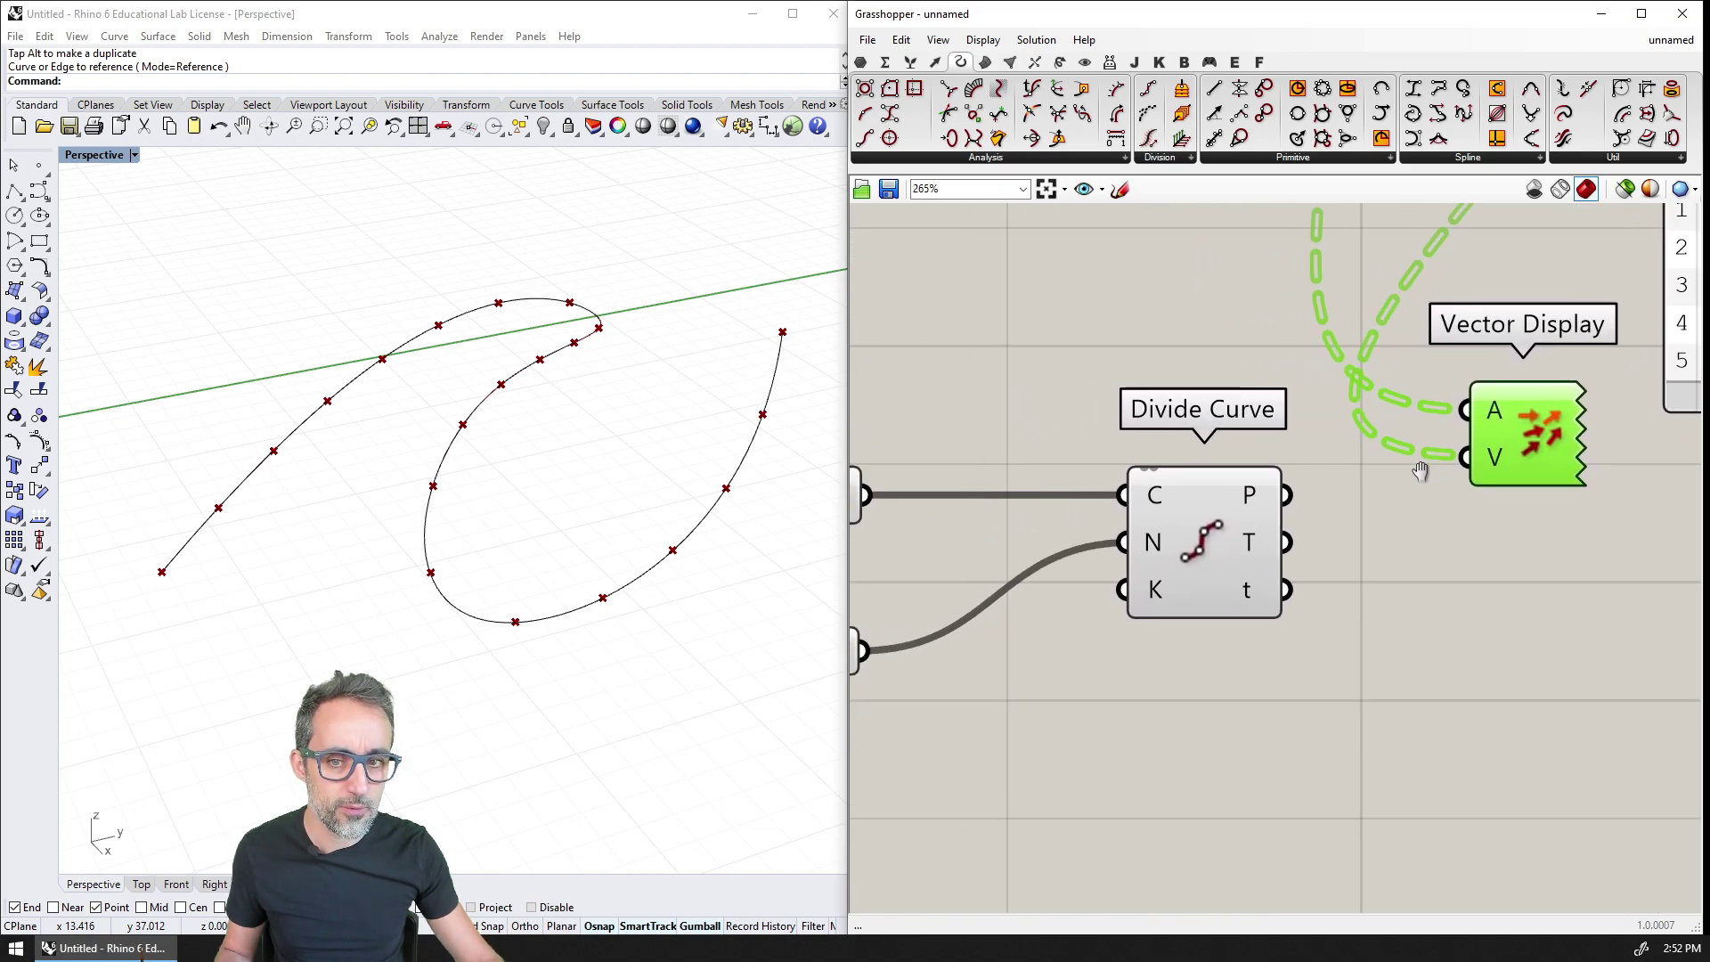
Step: Connect Divide Curve's T output to Vector Display's V input and its P output to the A input
left_click_drag(1287, 536, 1530, 513)
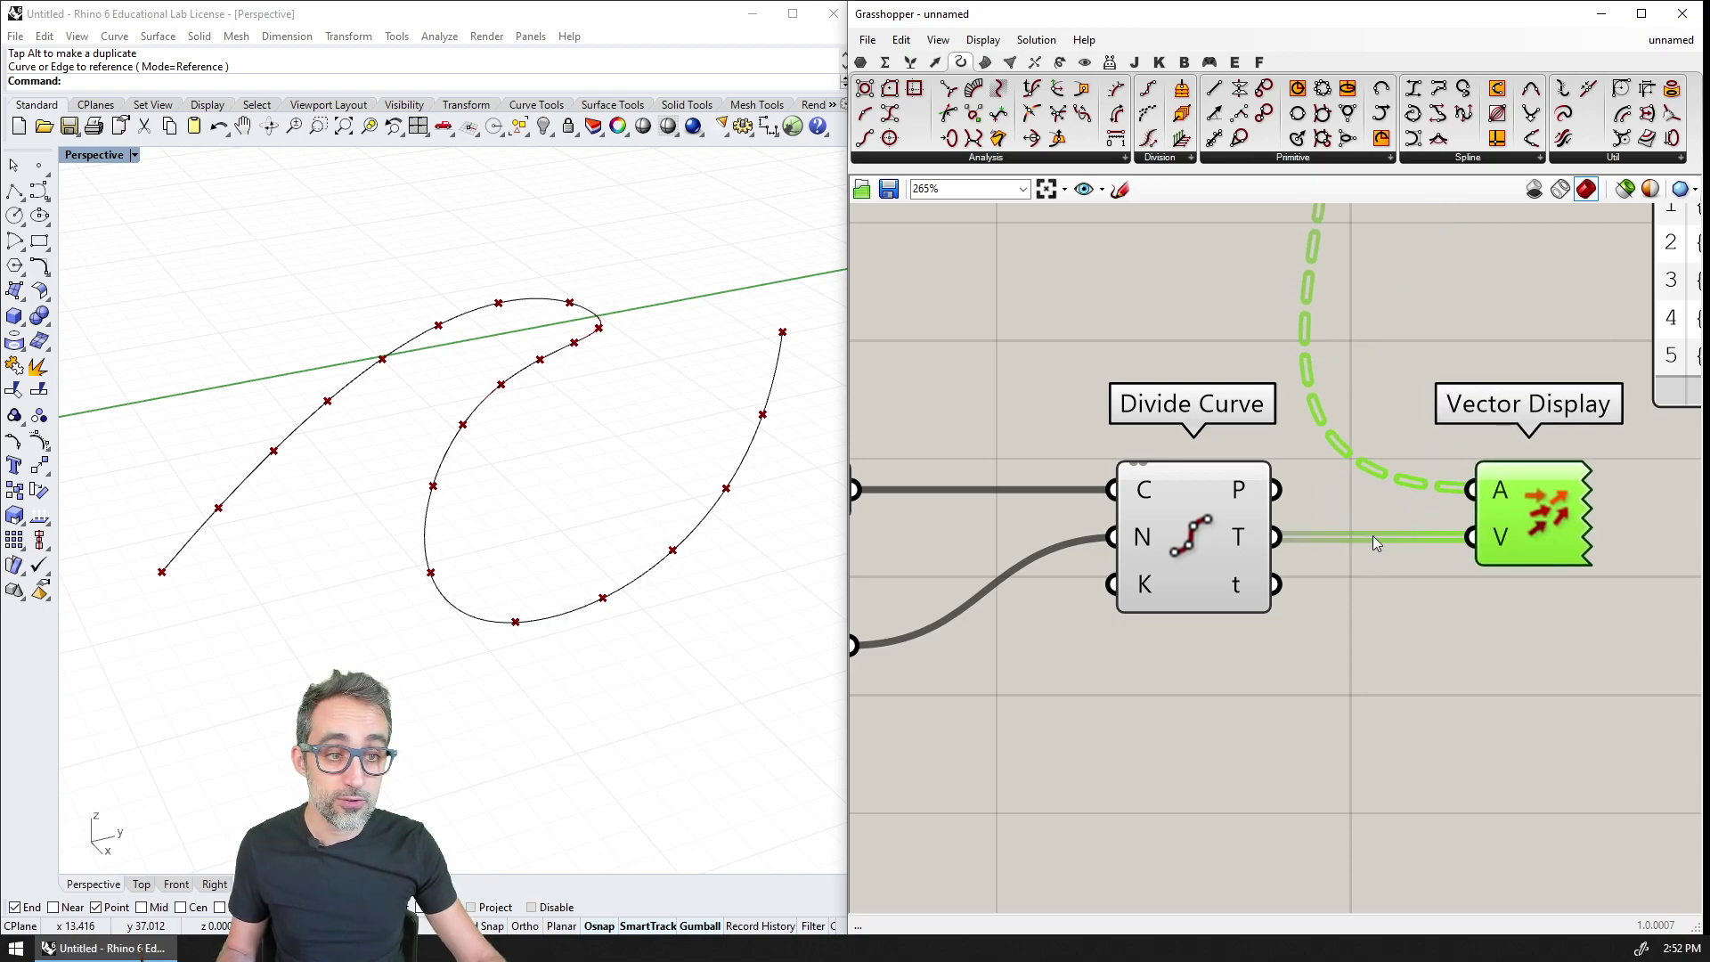
scroll(1346, 536, "down", 2)
scroll(1138, 517, "down", 1)
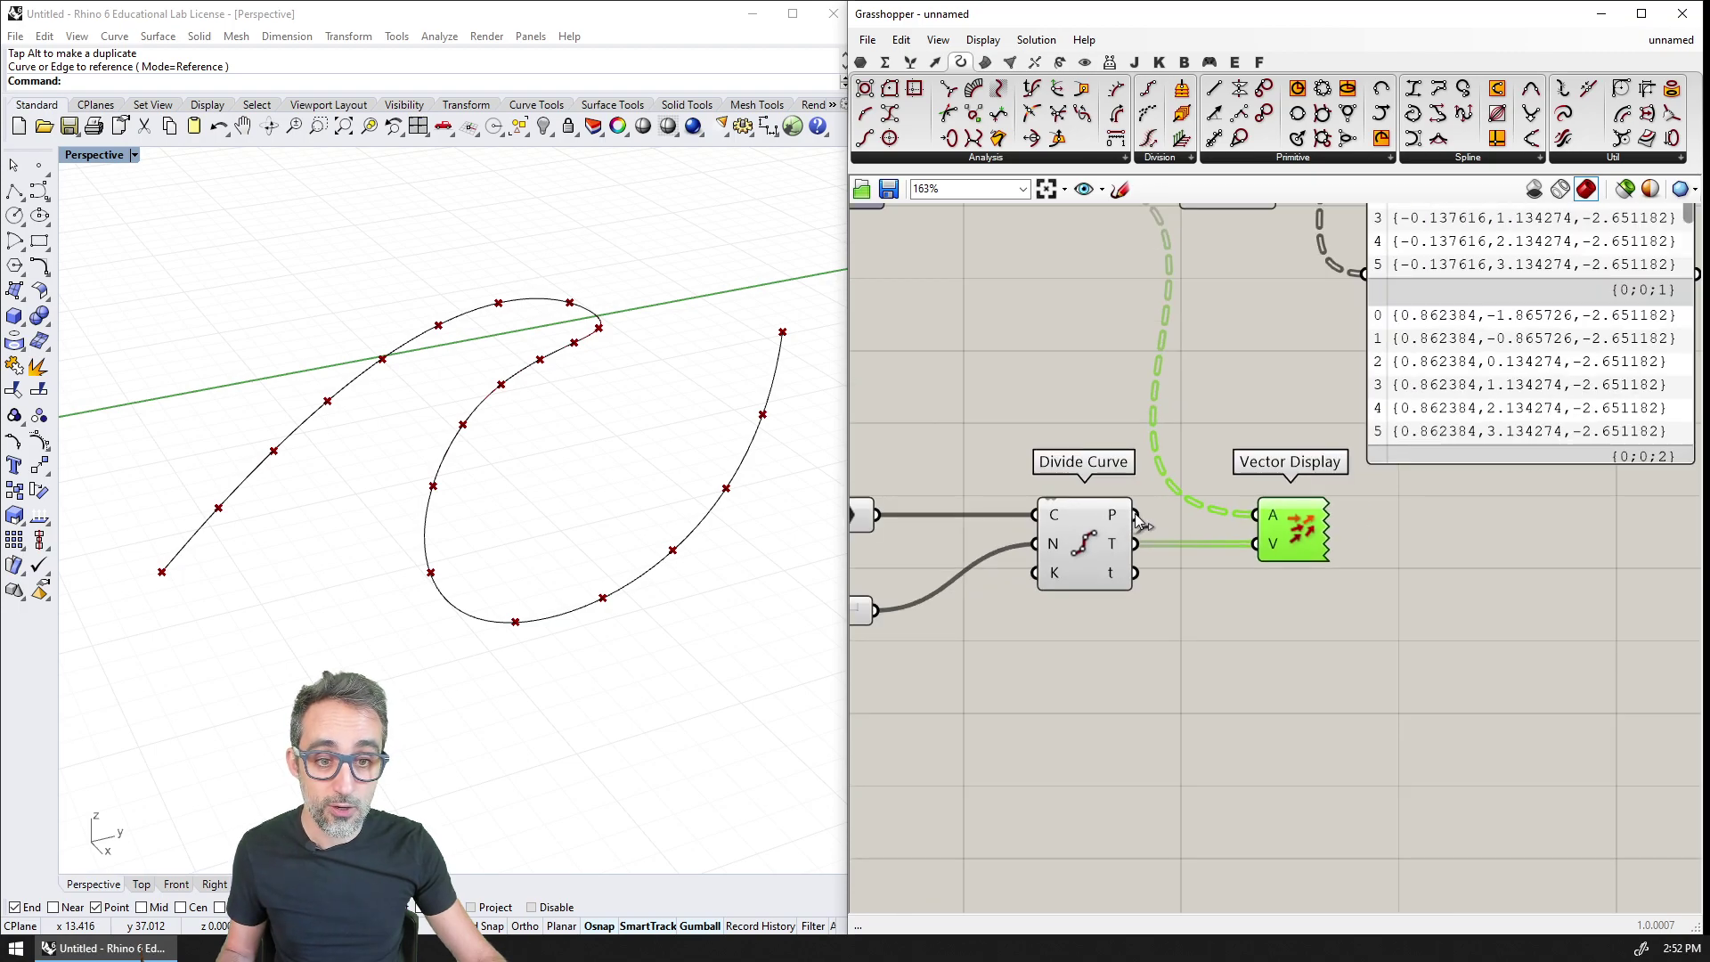
scroll(1138, 517, "up", 2)
left_click_drag(1135, 515, 1304, 517)
right_click_drag(492, 536, 512, 623)
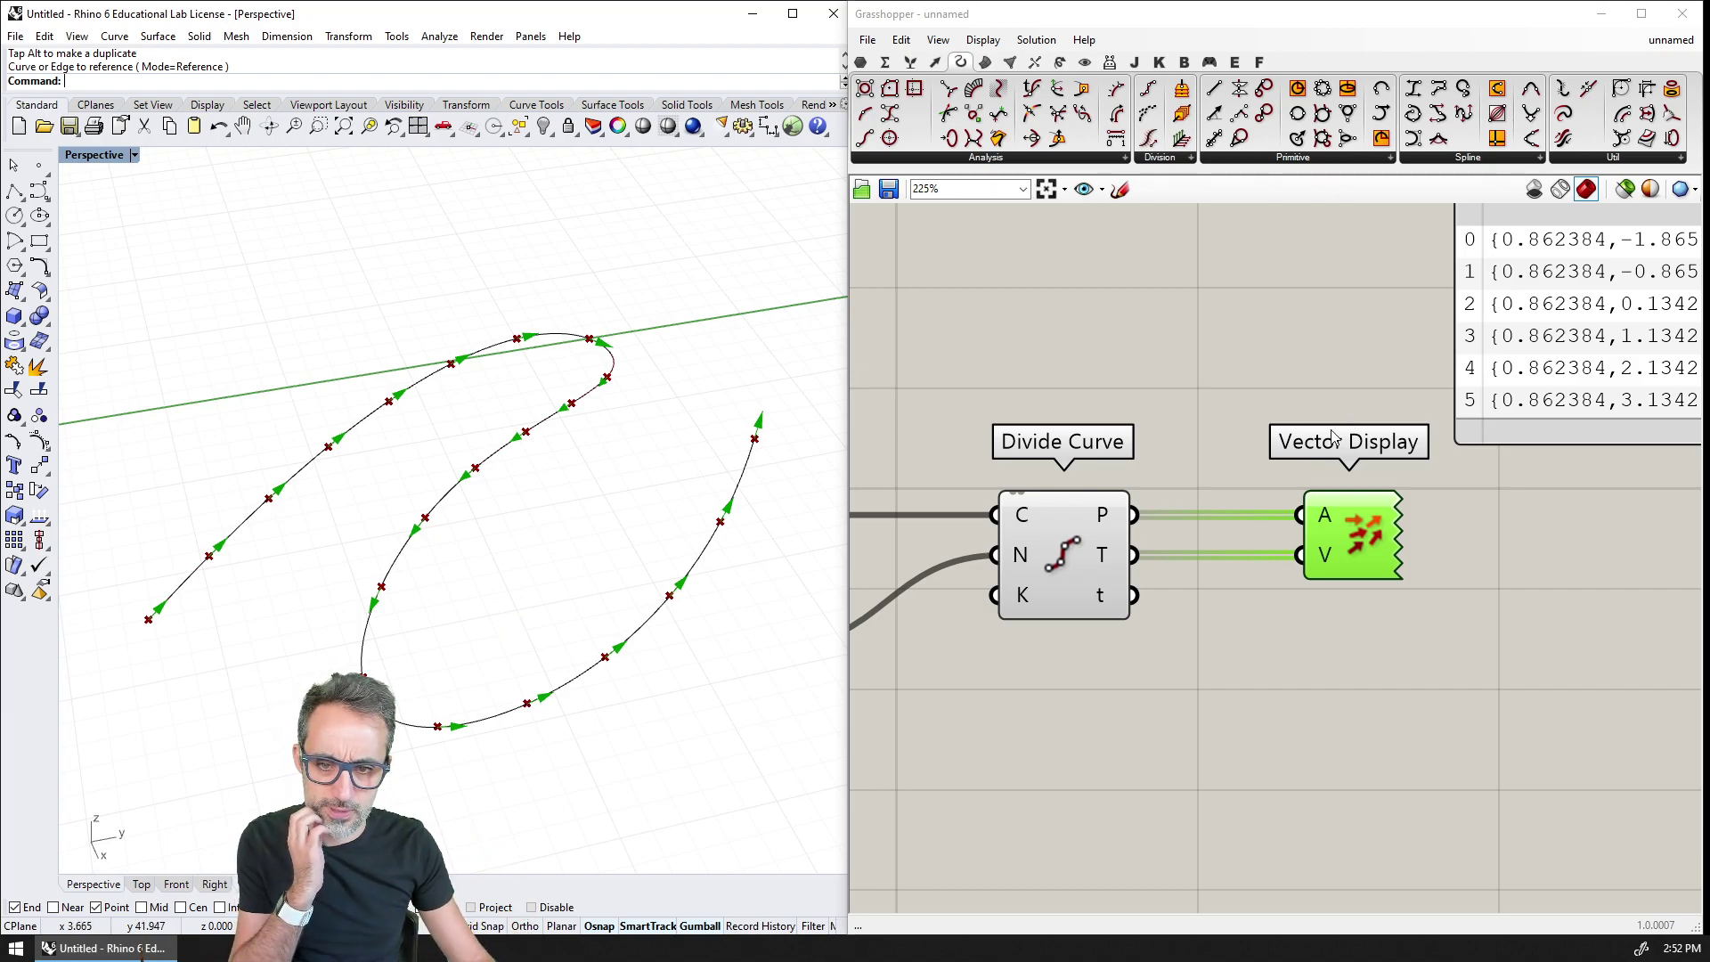
right_click_drag(660, 602, 546, 541)
Step: Bring the panel down beside Vector Display and connect Divide Curve's T output to it
right_click_drag(1526, 412, 1470, 490)
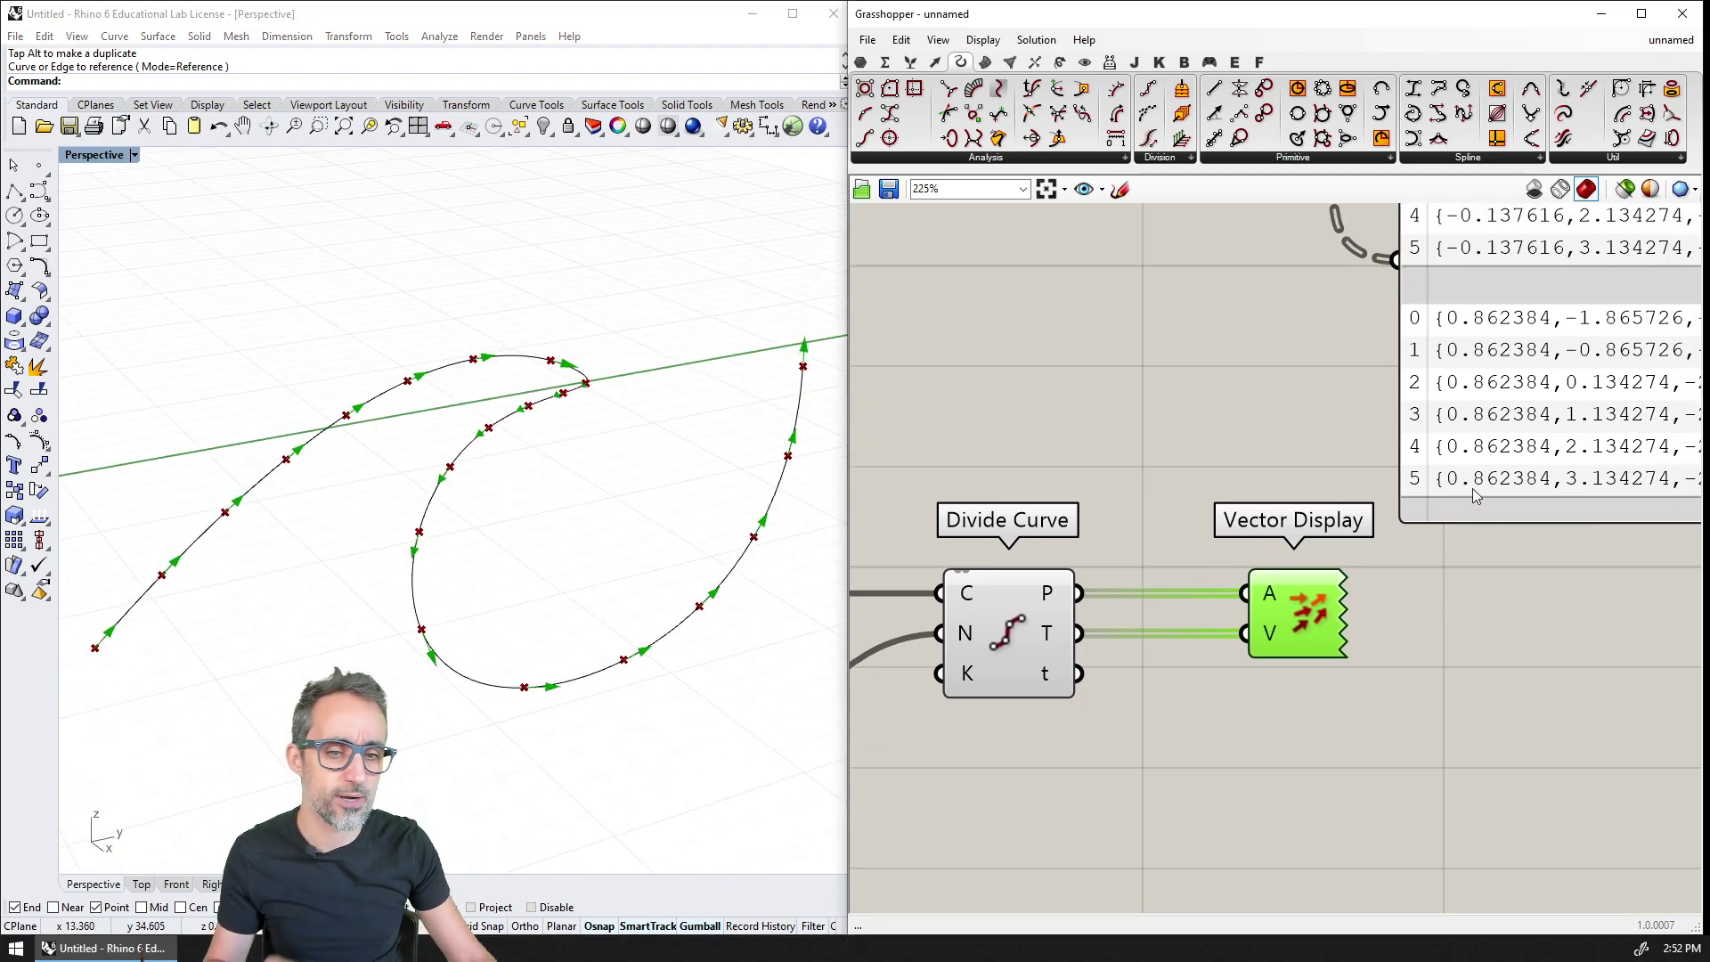
scroll(1470, 490, "down", 1)
left_click_drag(1483, 373, 1469, 741)
left_click_drag(1142, 611, 1389, 662)
right_click_drag(1386, 663, 1106, 516)
Step: Reposition and widen the panel so each tangent vector fits on one line
right_click_drag(1487, 576, 1436, 594)
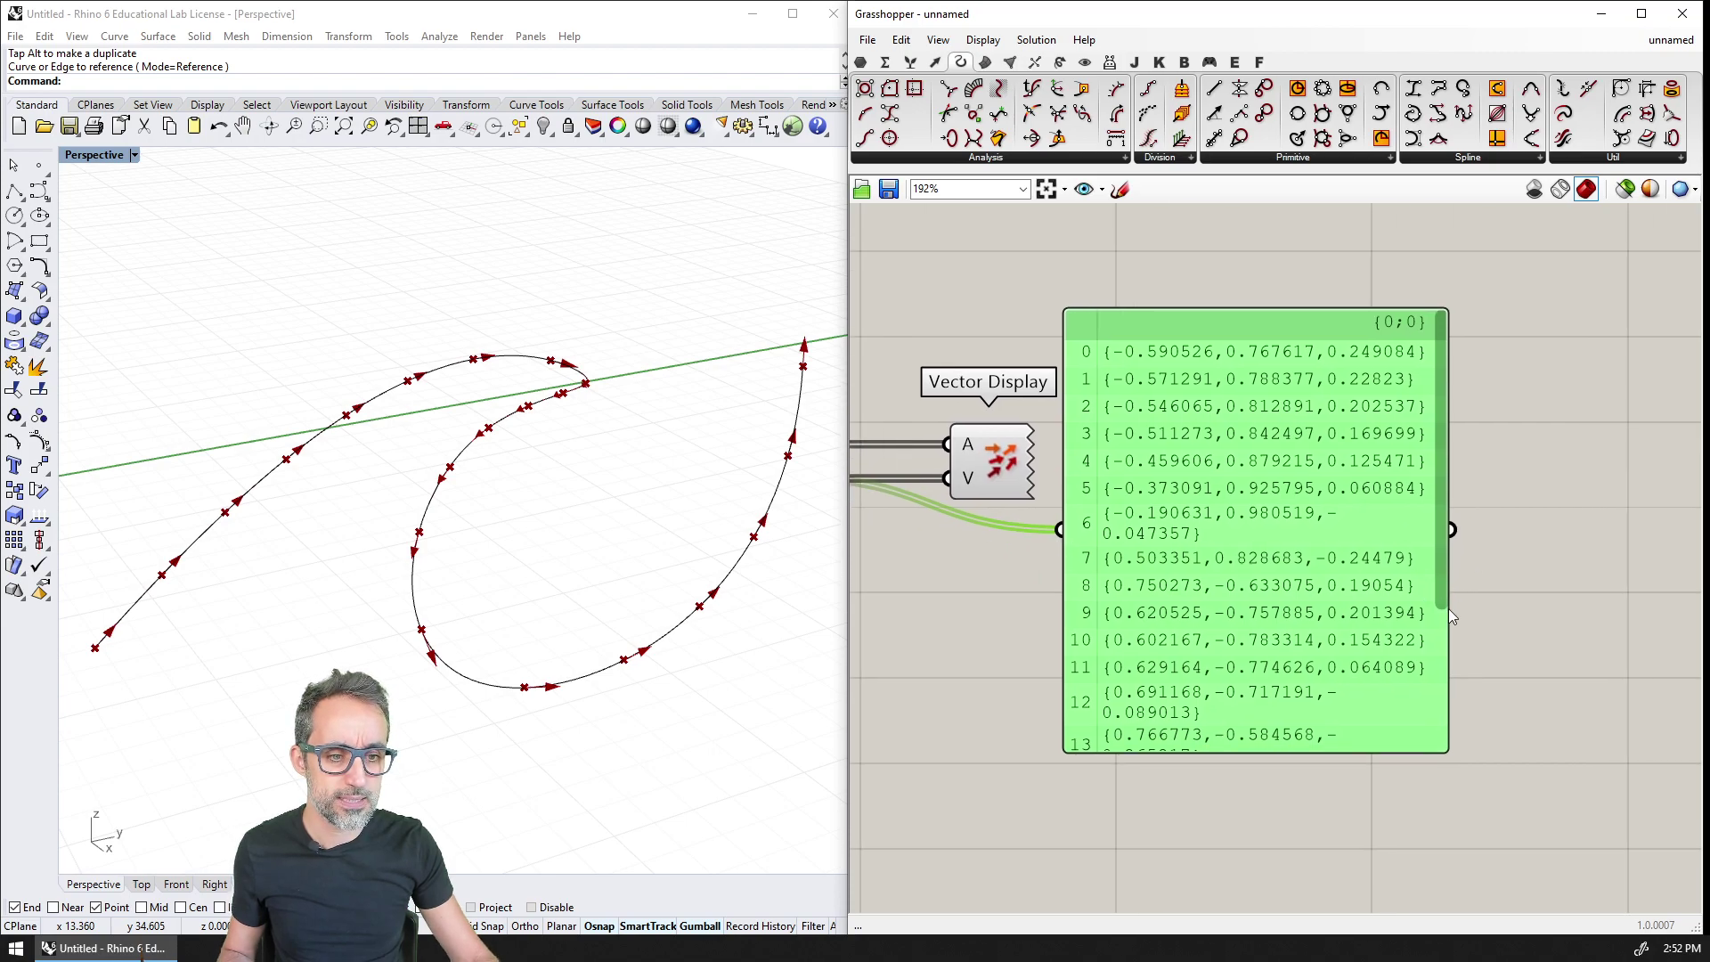
left_click_drag(1446, 610, 1511, 601)
left_click_drag(1425, 591, 1462, 775)
right_click_drag(1405, 716, 1469, 507)
right_click_drag(1397, 558, 1457, 566)
left_click(1343, 784)
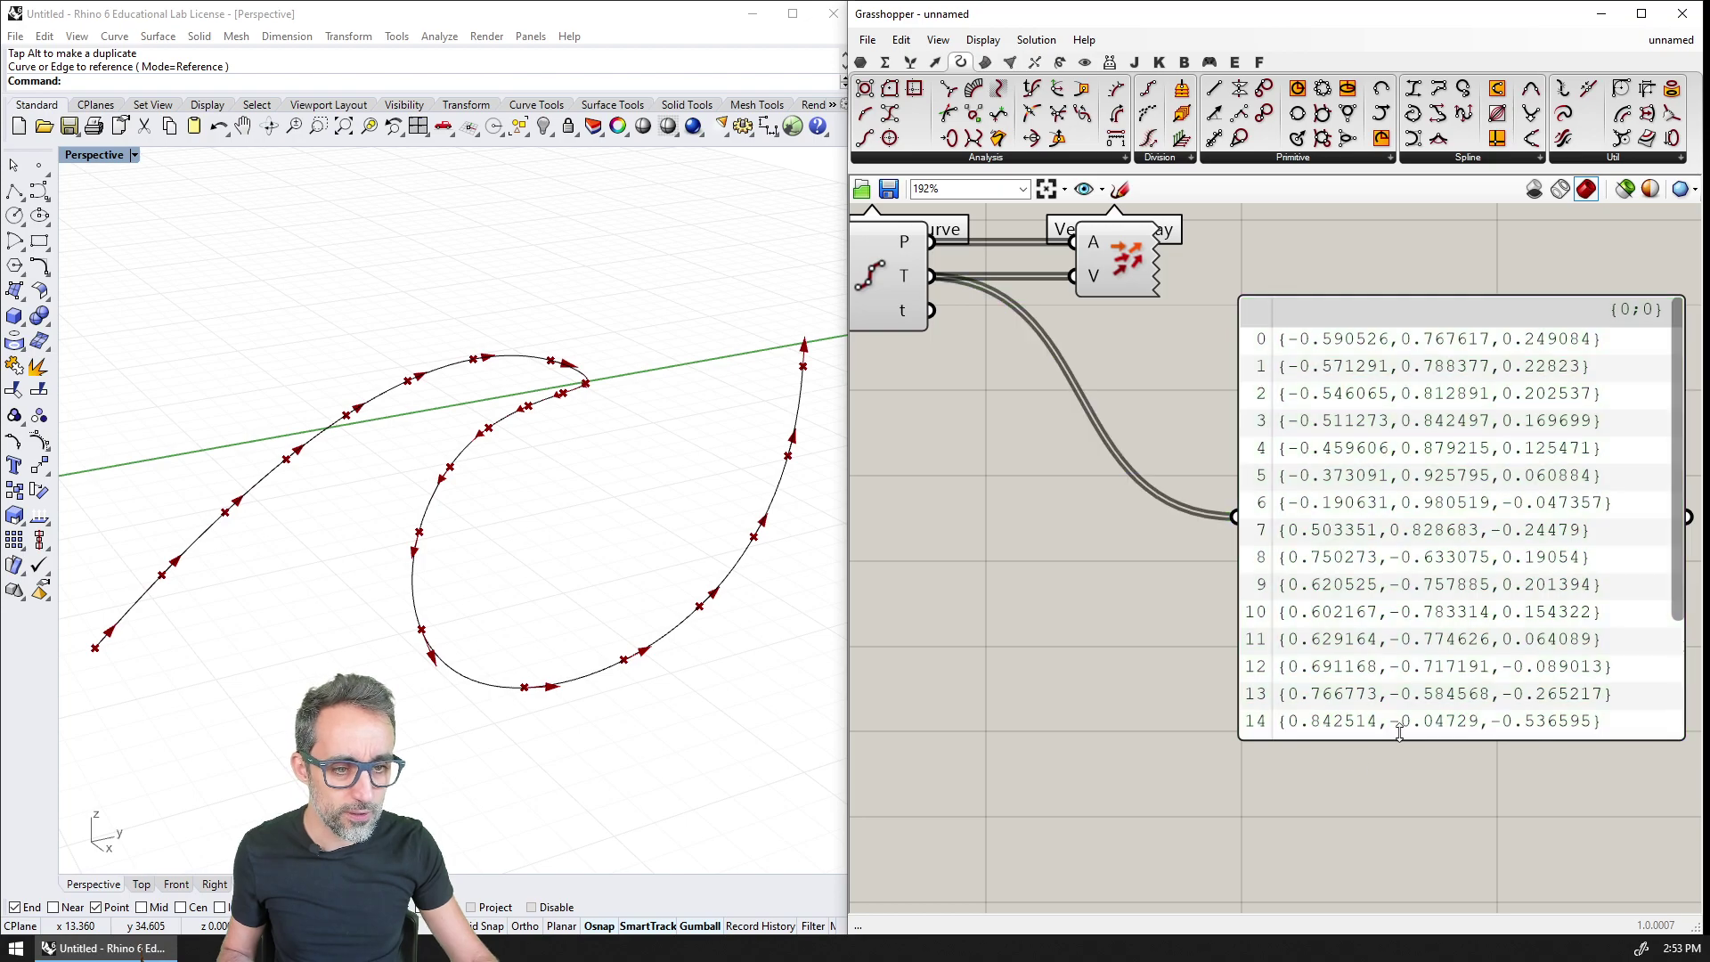
Step: Review the list of tangent vectors and highlight the arrows of Vector Display in the viewport
left_click_drag(1679, 482, 1688, 356)
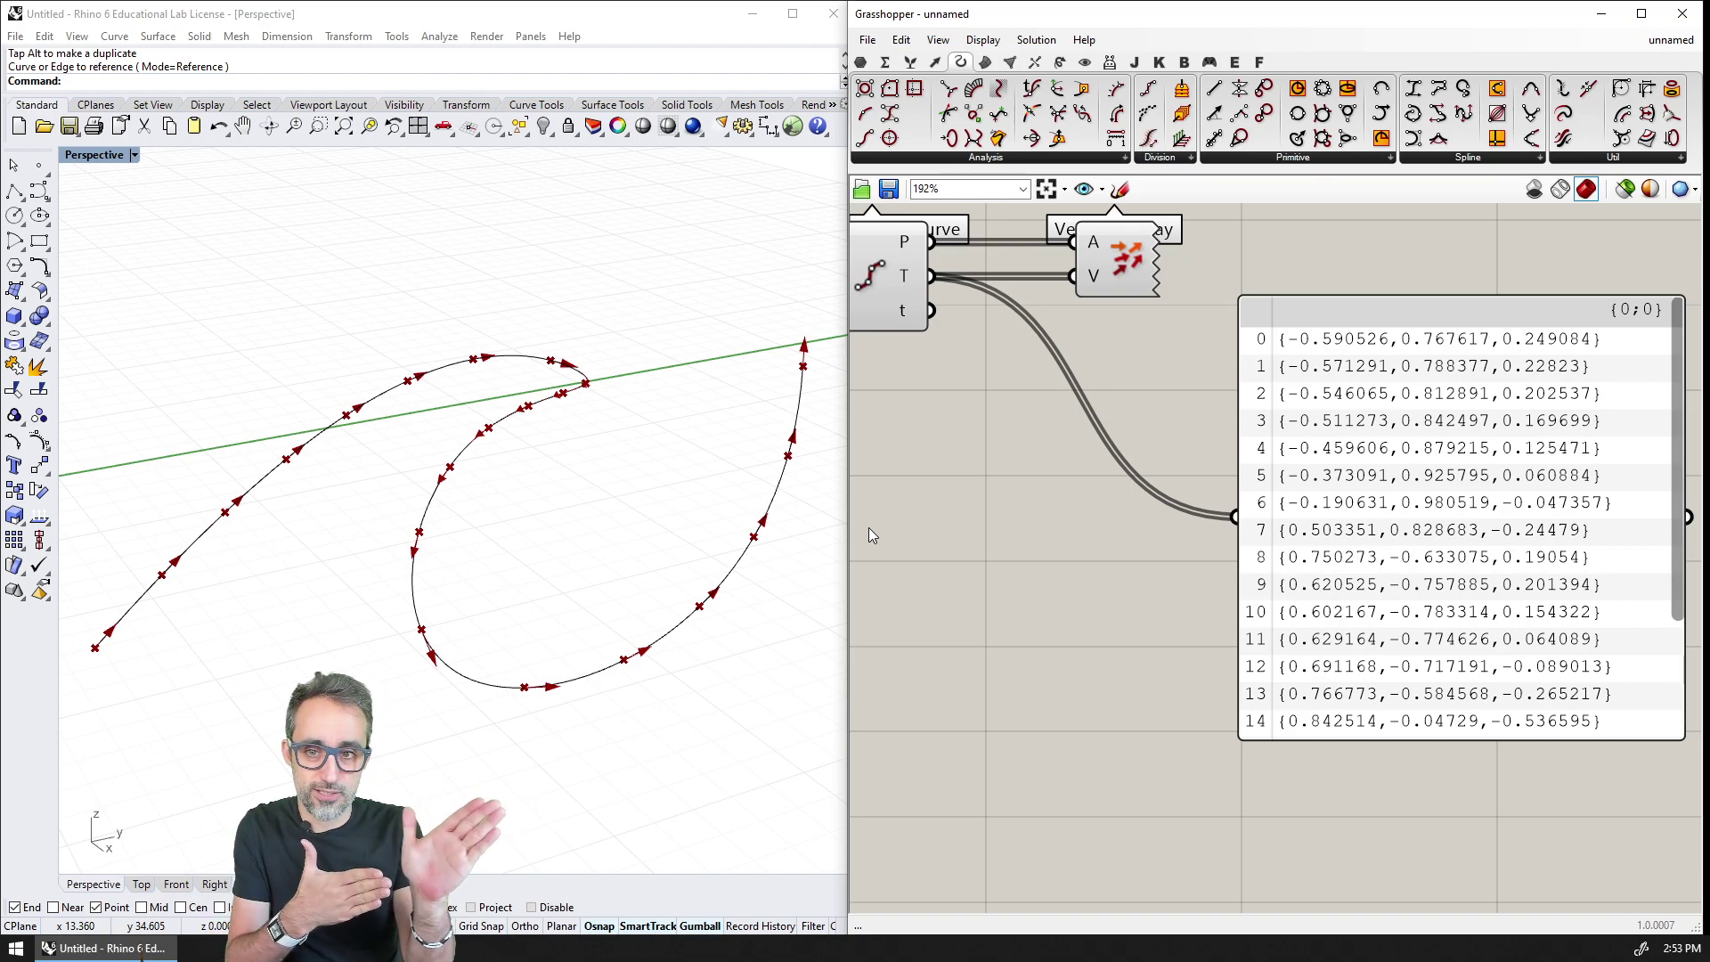
left_click(1108, 254)
right_click_drag(1055, 444, 1211, 526)
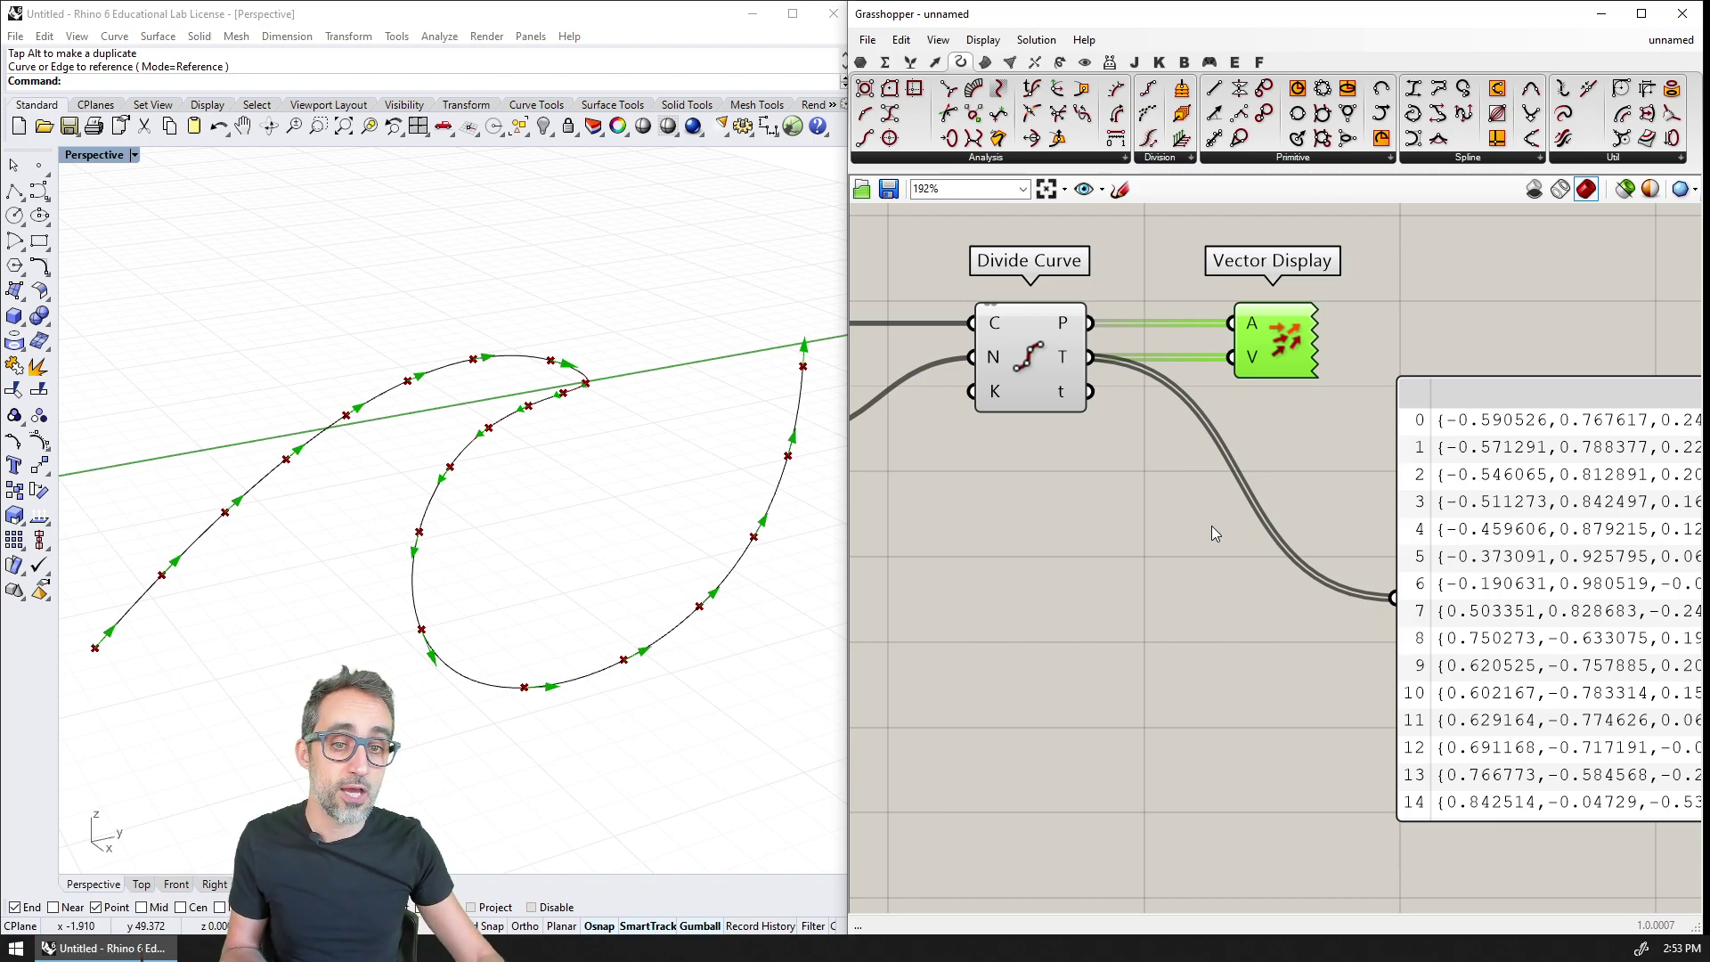
scroll(1211, 525, "down", 1)
right_click_drag(1119, 533, 1193, 512)
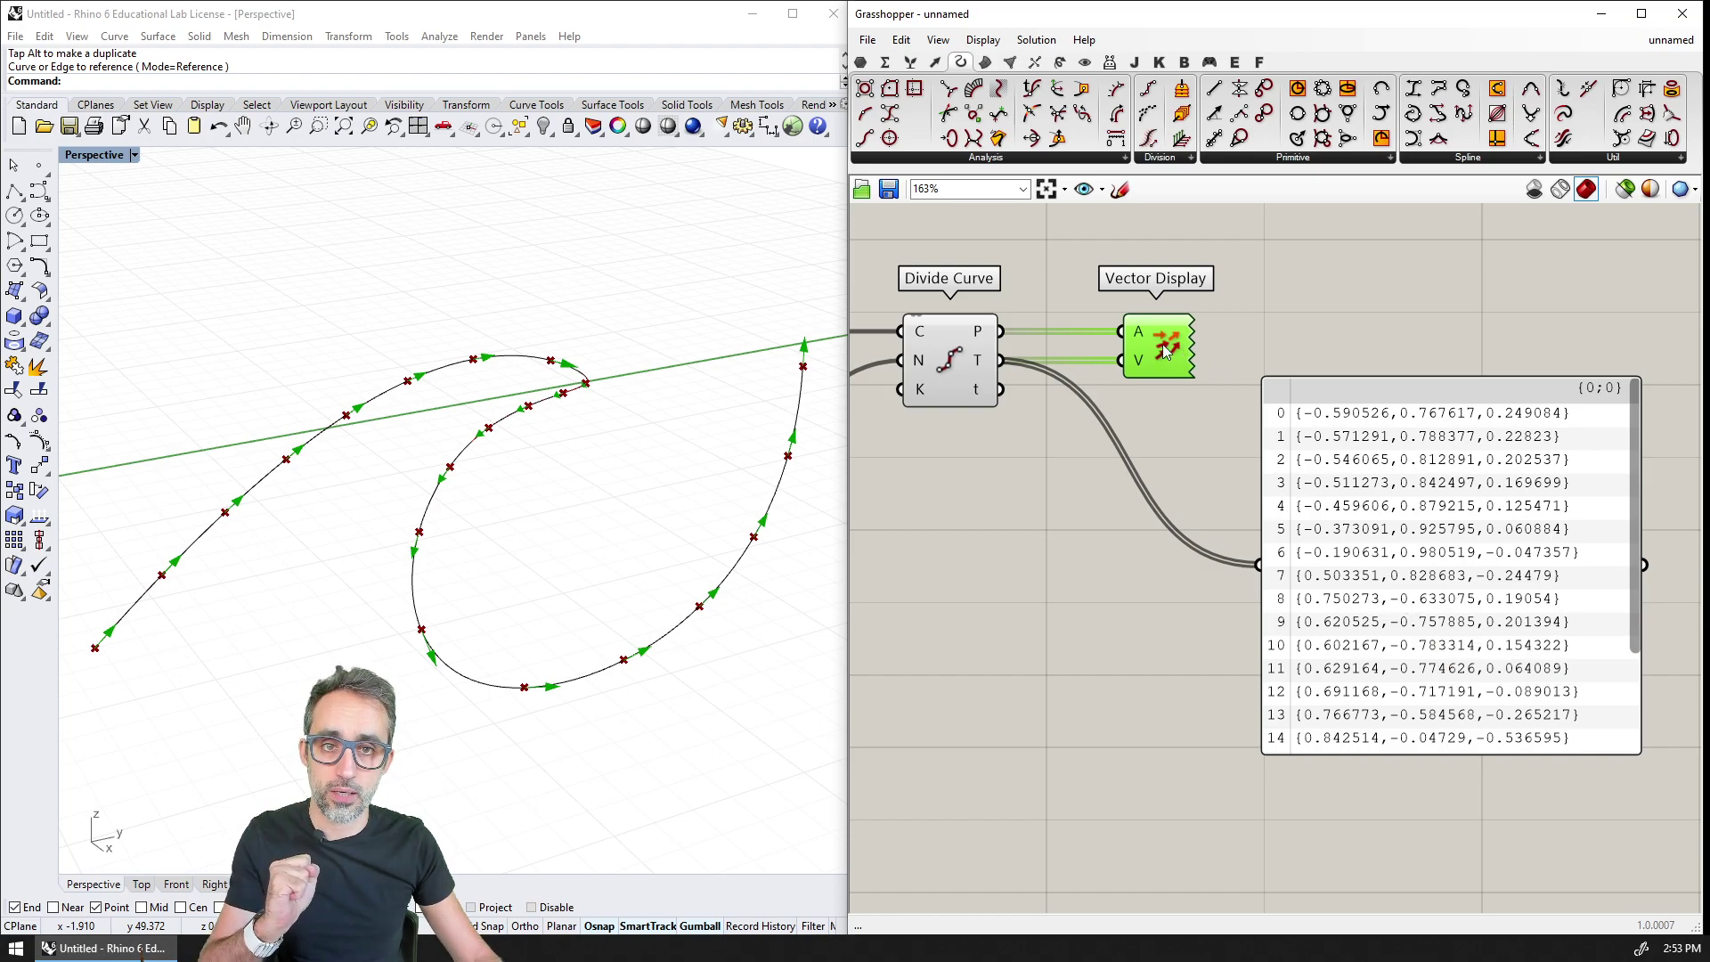
Step: Place a Vector Length component fed by Divide Curve's T output, connect its L output to the panel and read the lengths
left_click(934, 64)
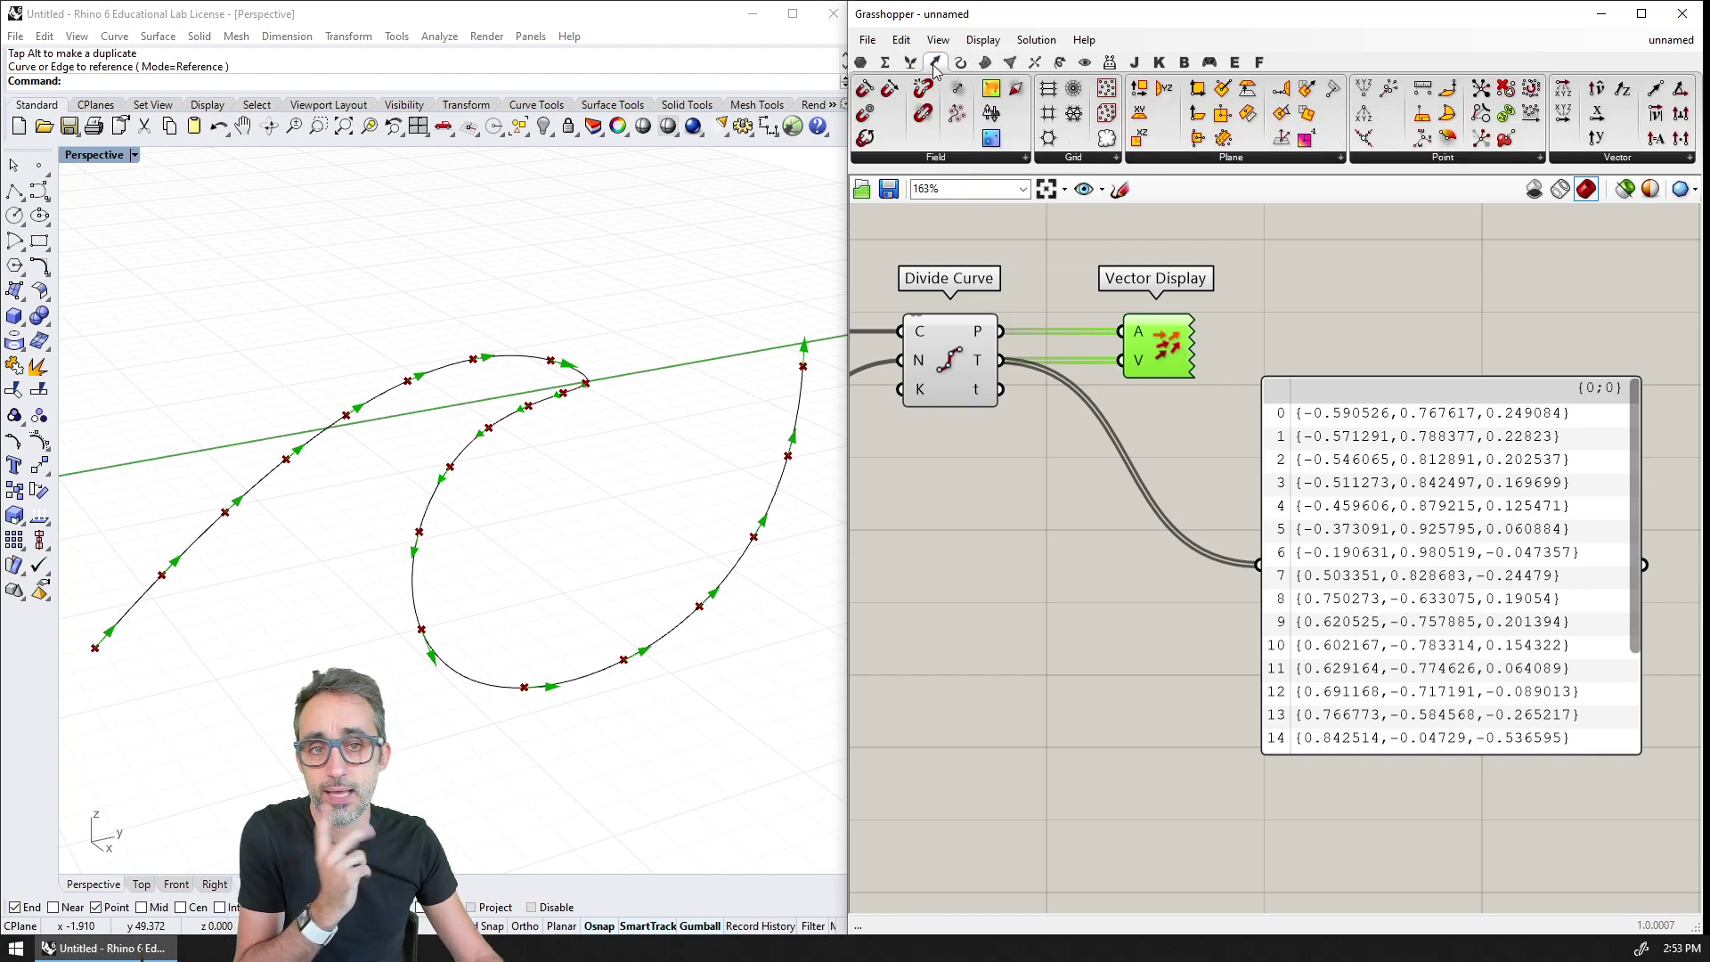
left_click(1601, 158)
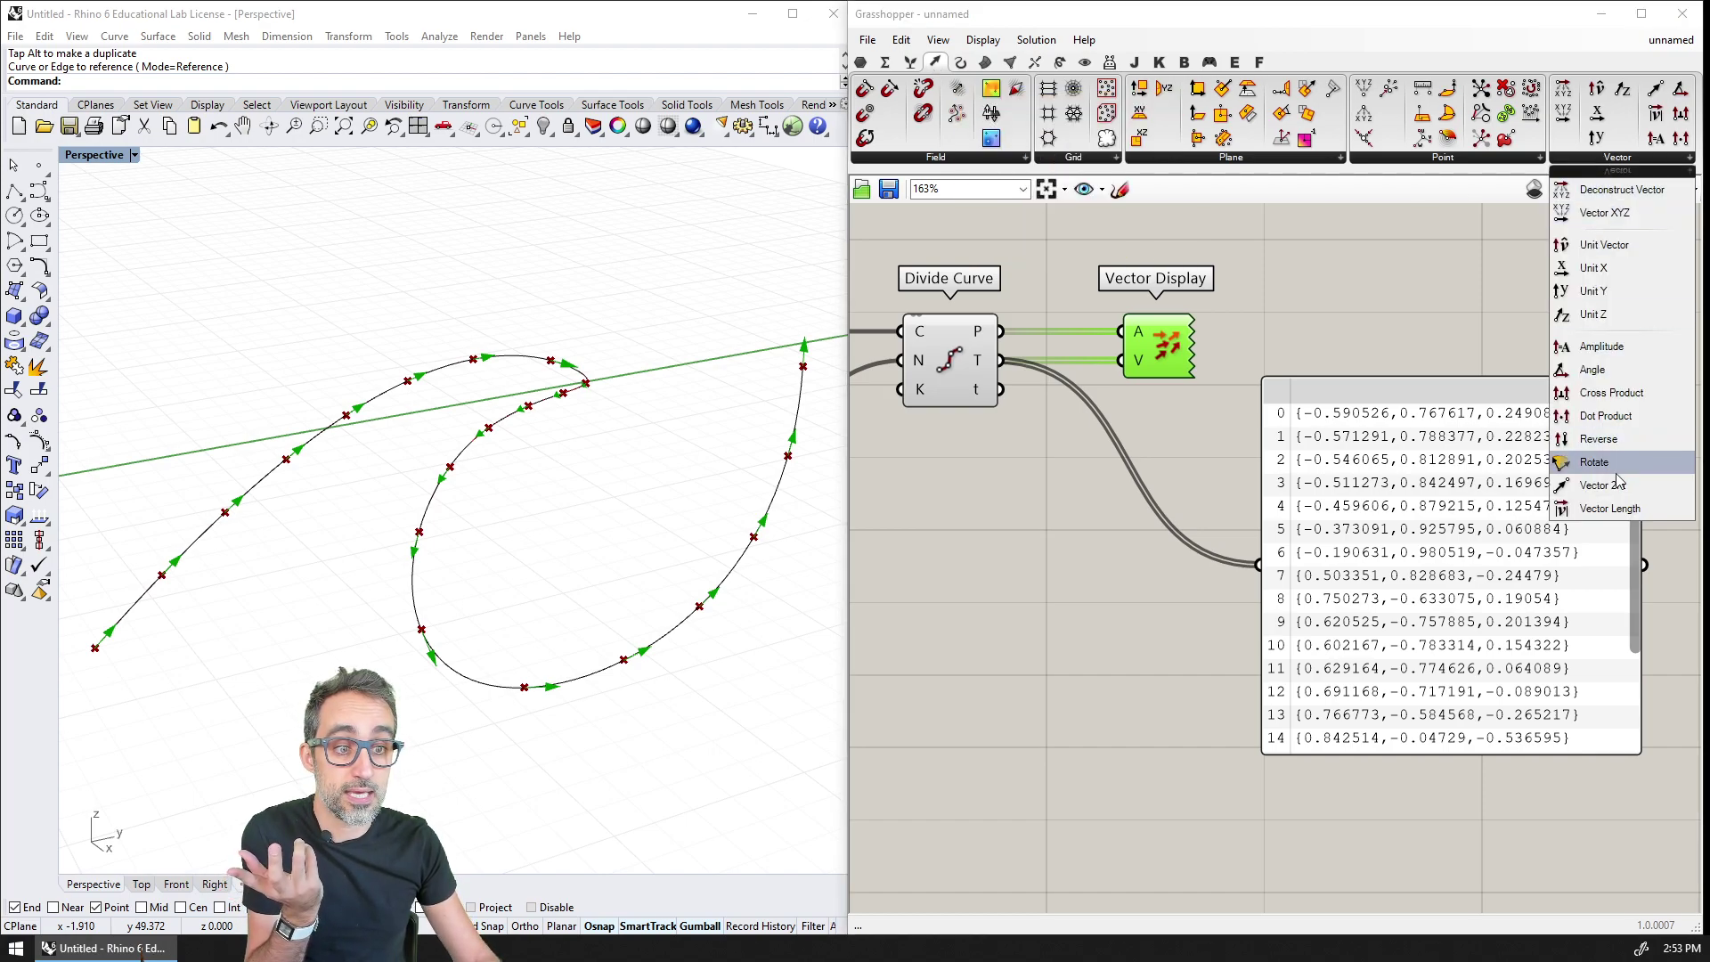
left_click_drag(1600, 511, 1101, 532)
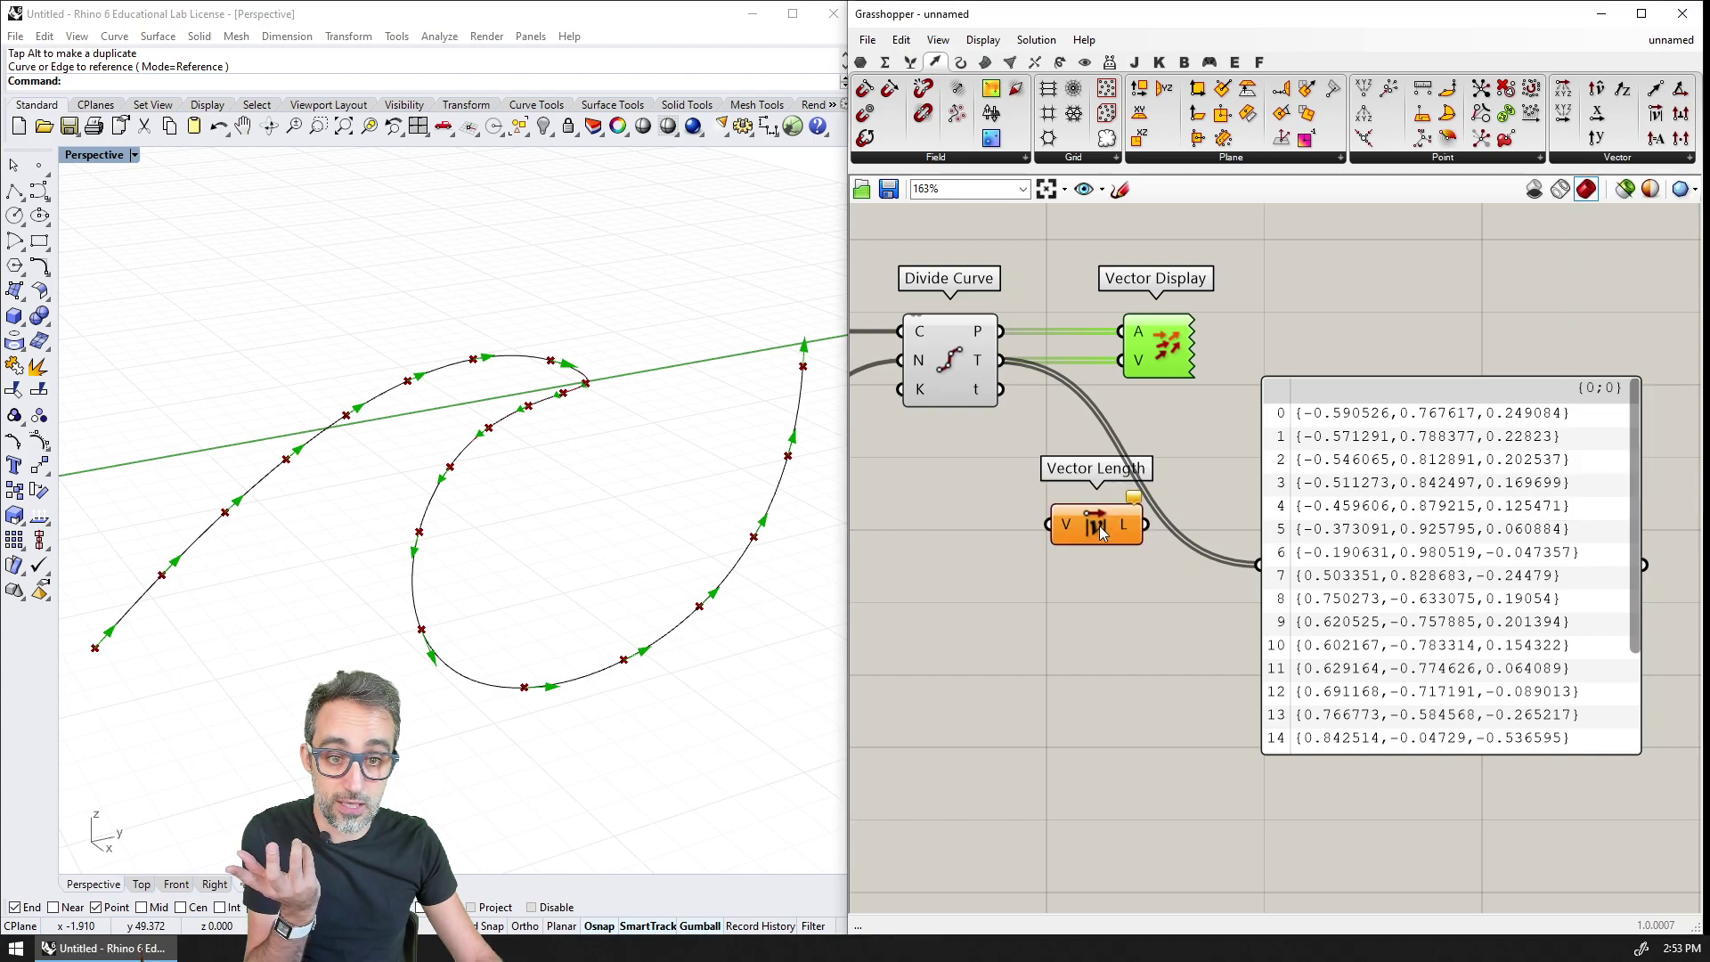
left_click_drag(1001, 390, 1048, 525)
right_click_drag(1169, 567, 1122, 512)
left_click_drag(954, 307, 1001, 469)
left_click_drag(1099, 469, 1212, 509)
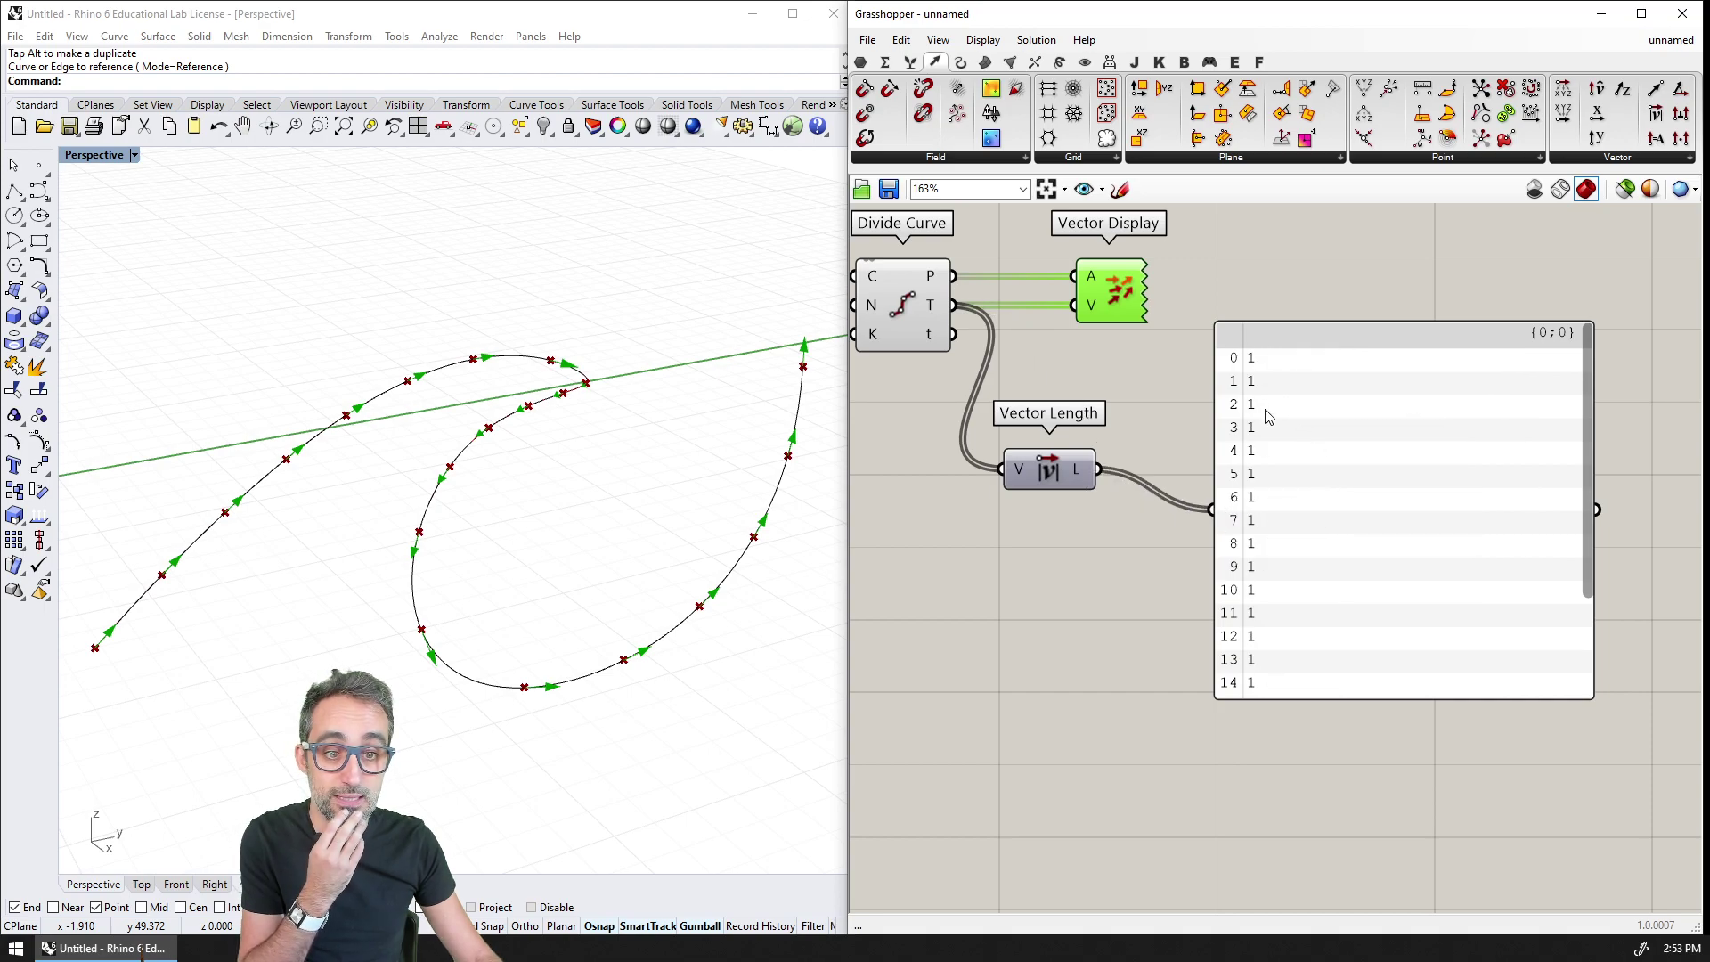
scroll(1593, 481, "down", 3)
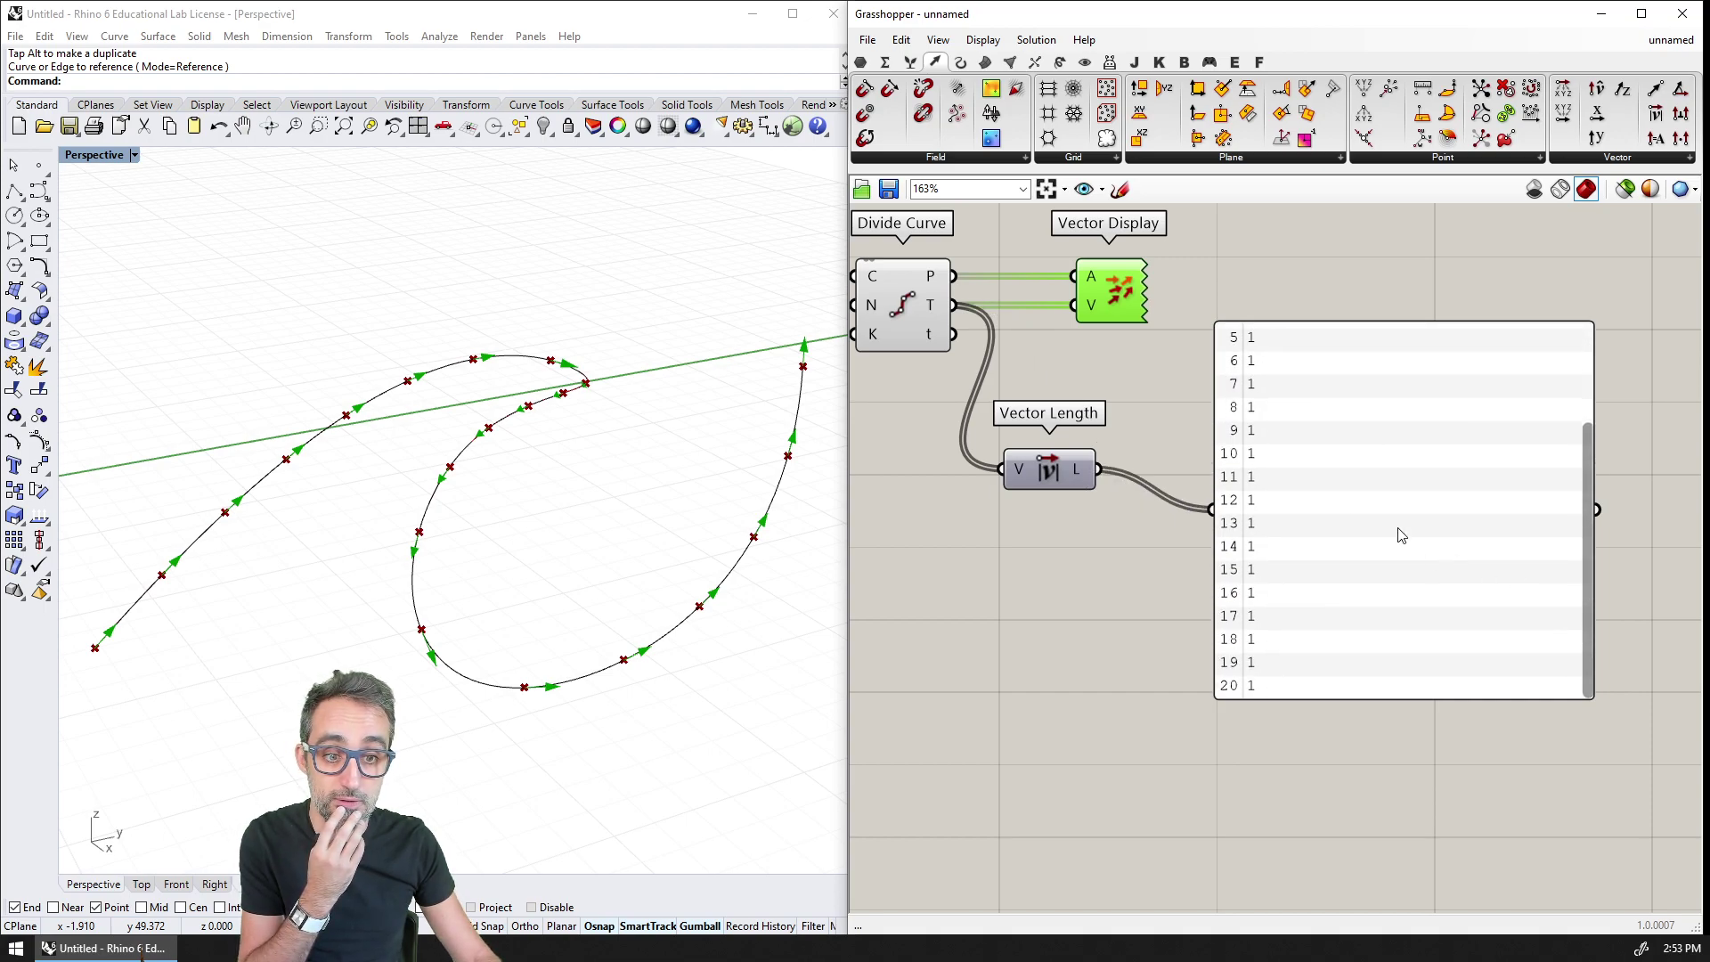
scroll(1344, 733, "down", 3)
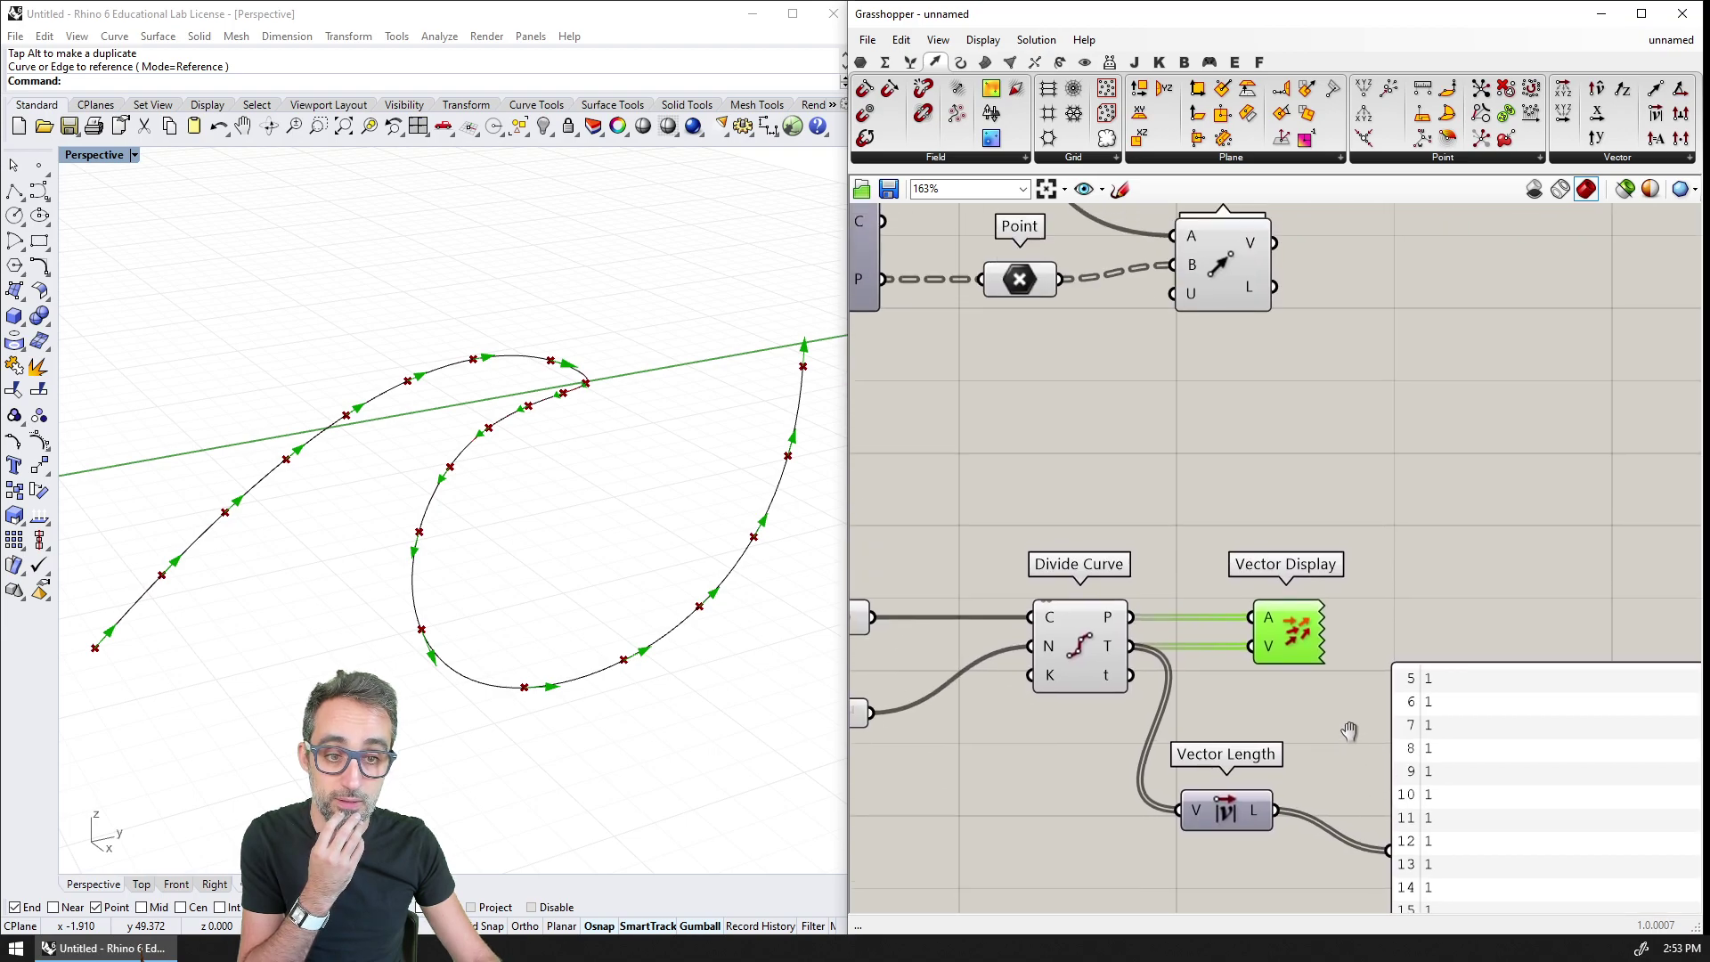
Step: Move Vector Display back beside Vector 2Pt and display the vectors from the point to the square grid
left_click_drag(1293, 661, 1371, 449)
scroll(1375, 489, "up", 1)
left_click_drag(1115, 319, 1438, 585)
scroll(372, 505, "down", 5)
scroll(336, 495, "up", 12)
right_click_drag(575, 608, 606, 564, "shift")
Step: Move Vector Length below Vector Display, connect Vector 2Pt's V output to it and read the lengths in the panel
right_click_drag(1279, 817, 1229, 669)
left_click_drag(1277, 811, 1398, 501)
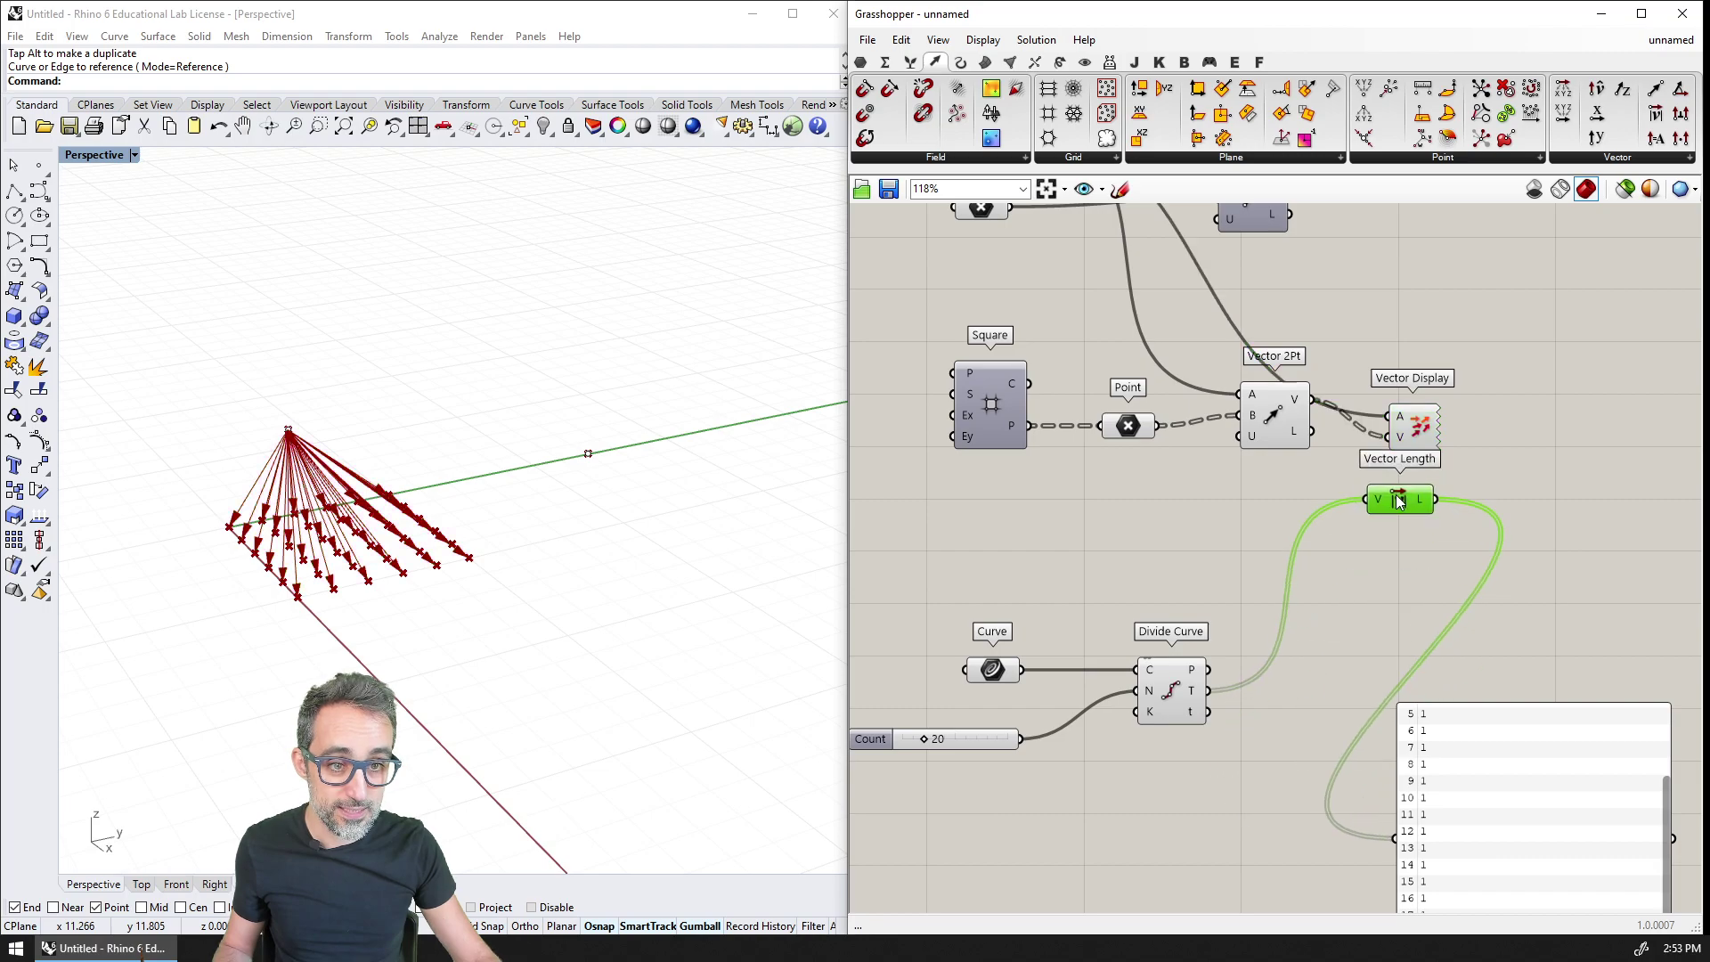
left_click_drag(1312, 399, 1367, 499)
scroll(1350, 591, "up", 4)
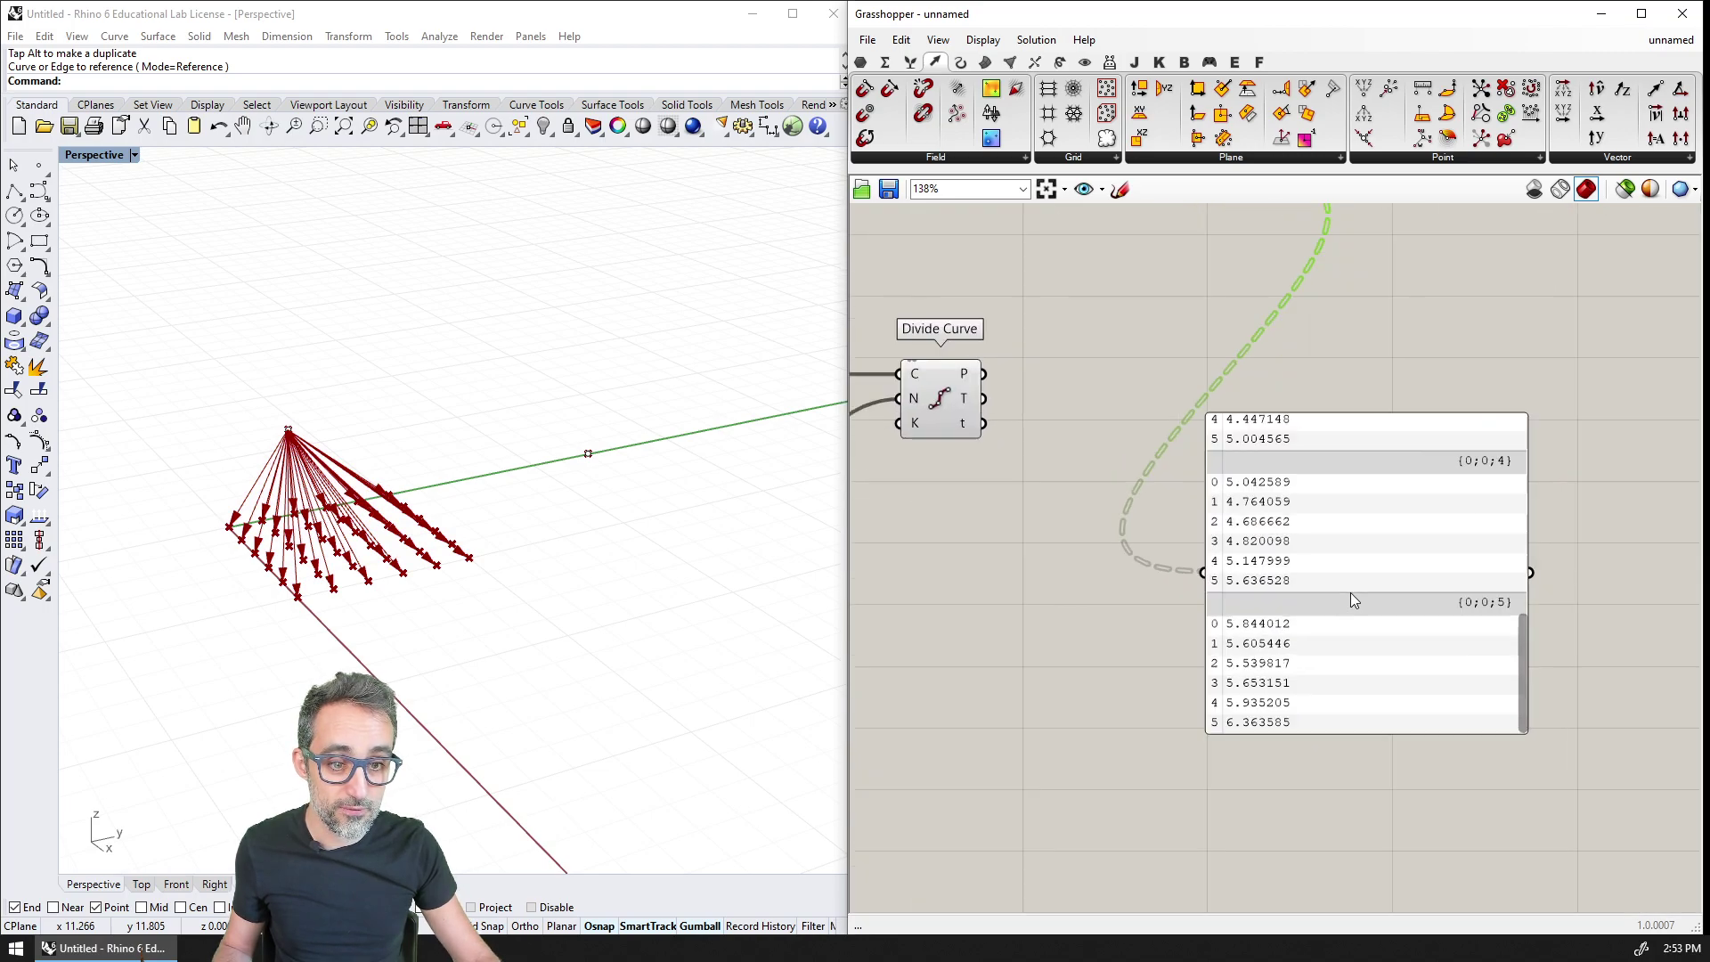
mouse_move(1553, 685)
left_mouse_down()
mouse_move(1567, 445)
mouse_move(1564, 697)
left_mouse_up()
Step: Return Vector Length to Divide Curve and feed its V input from the T output again
right_click_drag(1087, 312, 1277, 679)
scroll(1276, 570, "down", 1)
left_click_drag(1346, 456, 1254, 732)
left_click_drag(1144, 714, 1134, 708)
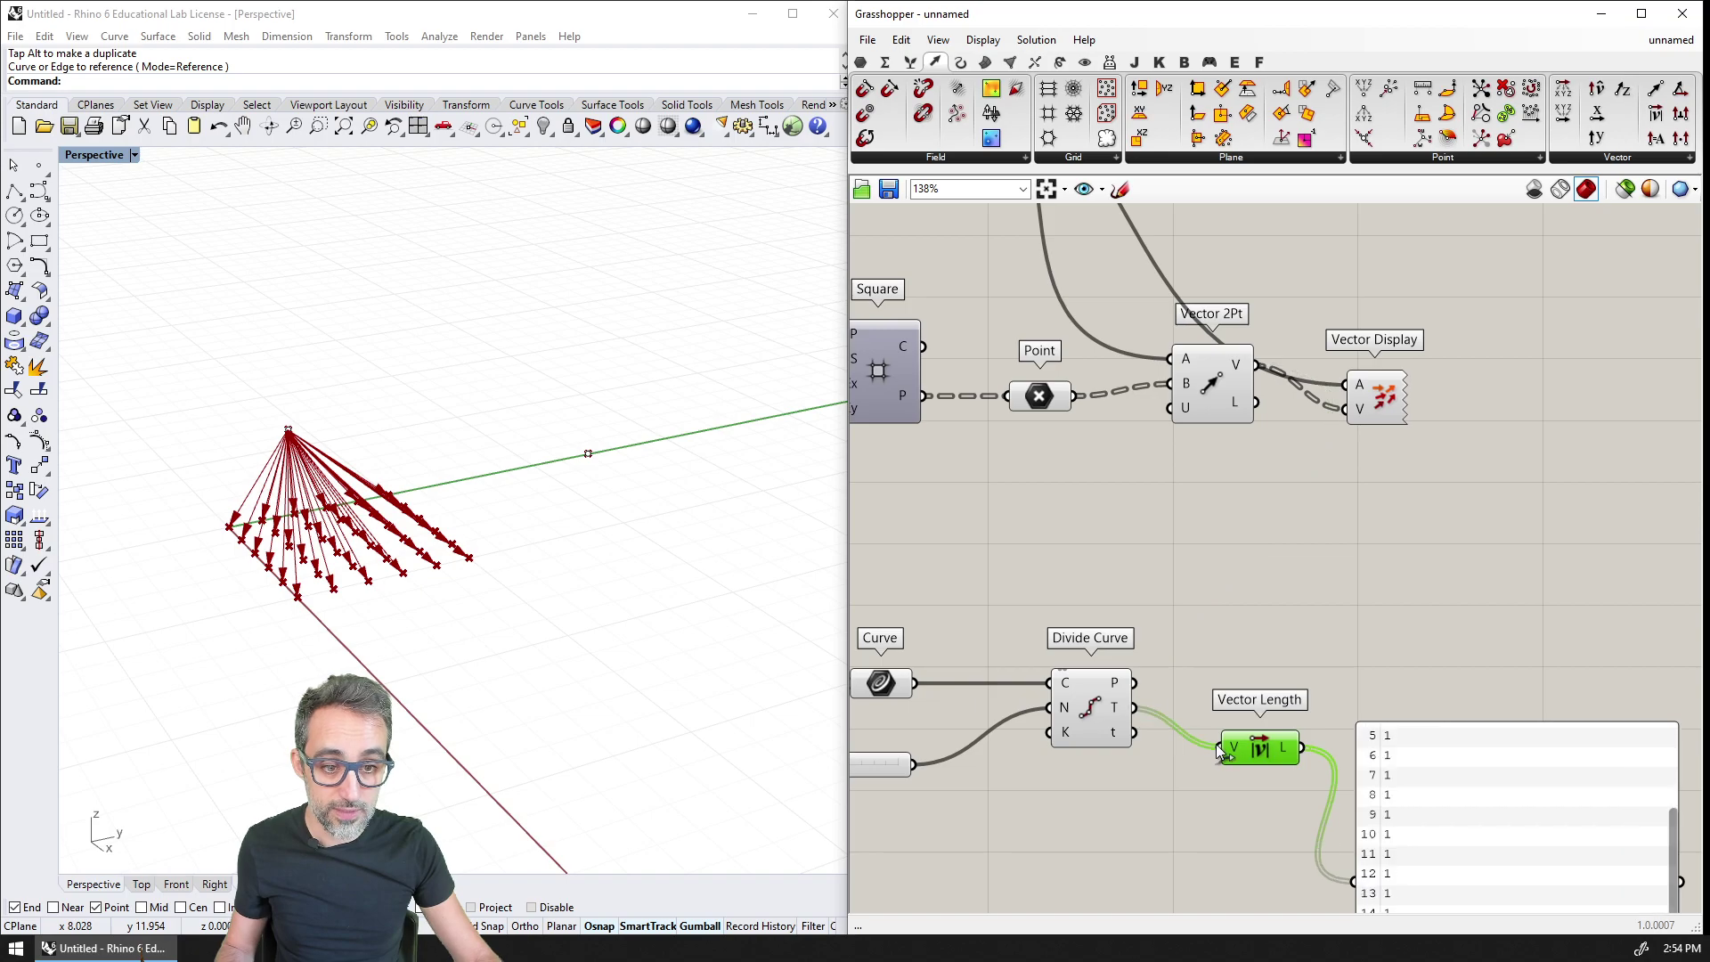
Step: Move Vector Display back beside Divide Curve and connect the P output to A and the T output to V
left_click_drag(1376, 381, 1276, 647)
left_click_drag(1138, 682, 1245, 675)
right_click_drag(636, 532, 601, 400, "shift")
scroll(574, 459, "down", 2)
scroll(1172, 448, "up", 3)
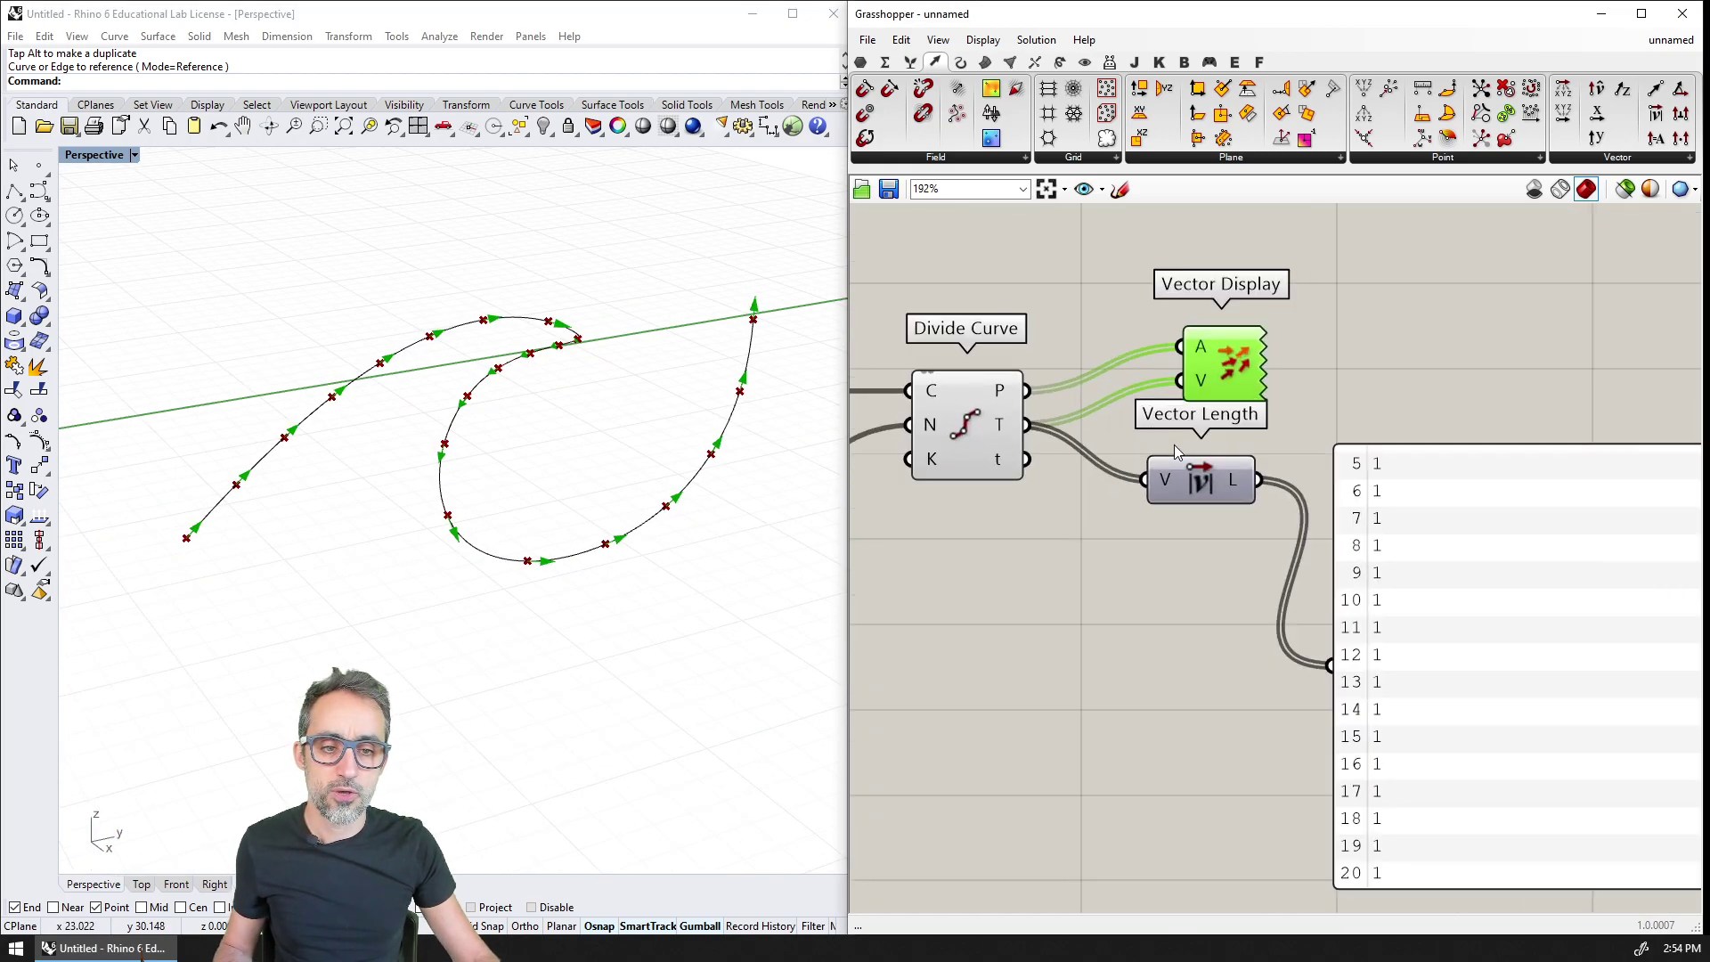
Step: Place an Amplitude component below Vector Length and shift Vector Length and the panel to make room
left_click_drag(1204, 478, 1235, 508)
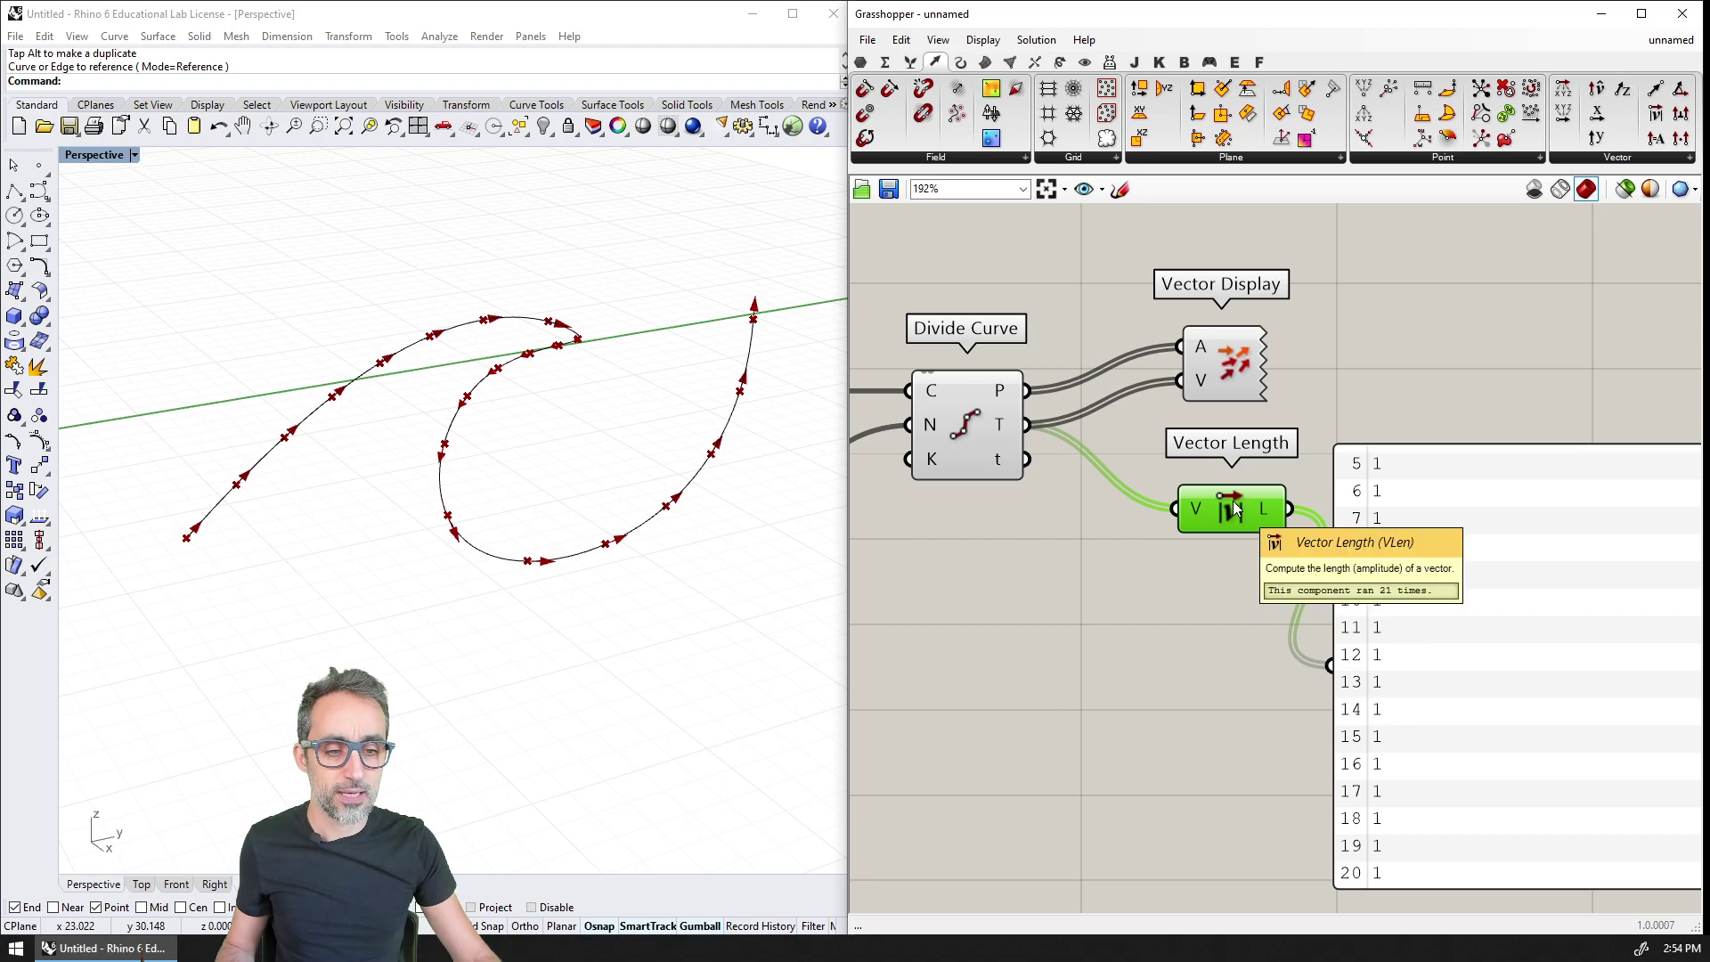
left_click(971, 429)
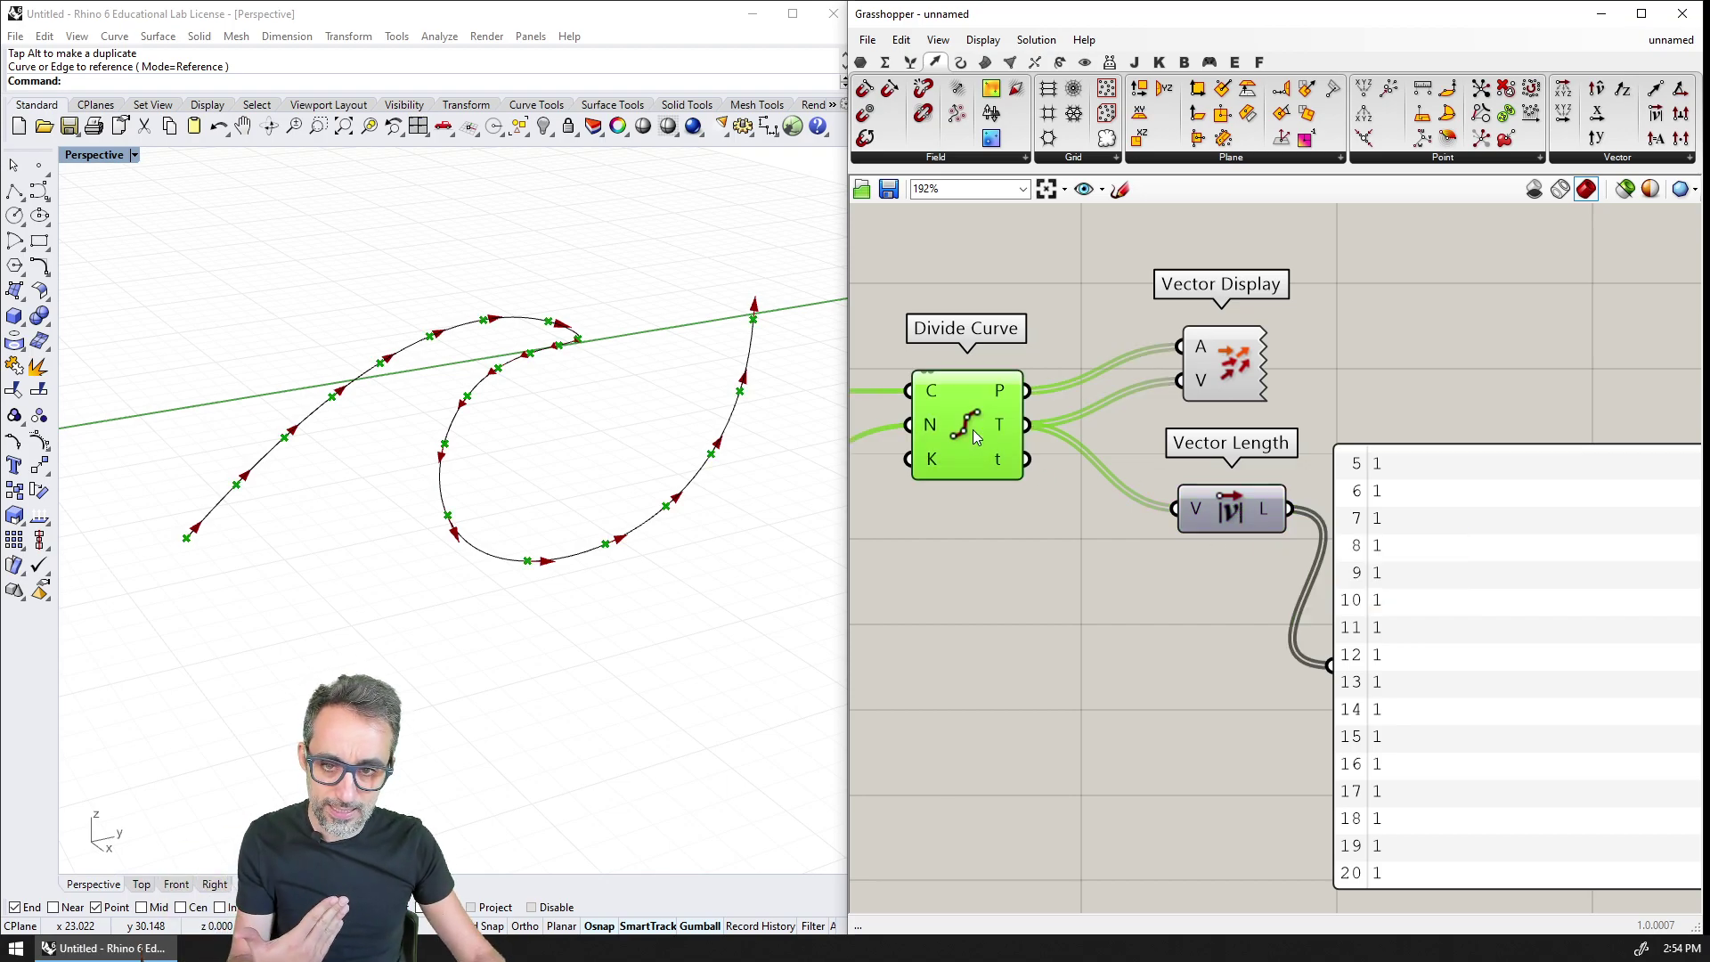
left_click(1617, 157)
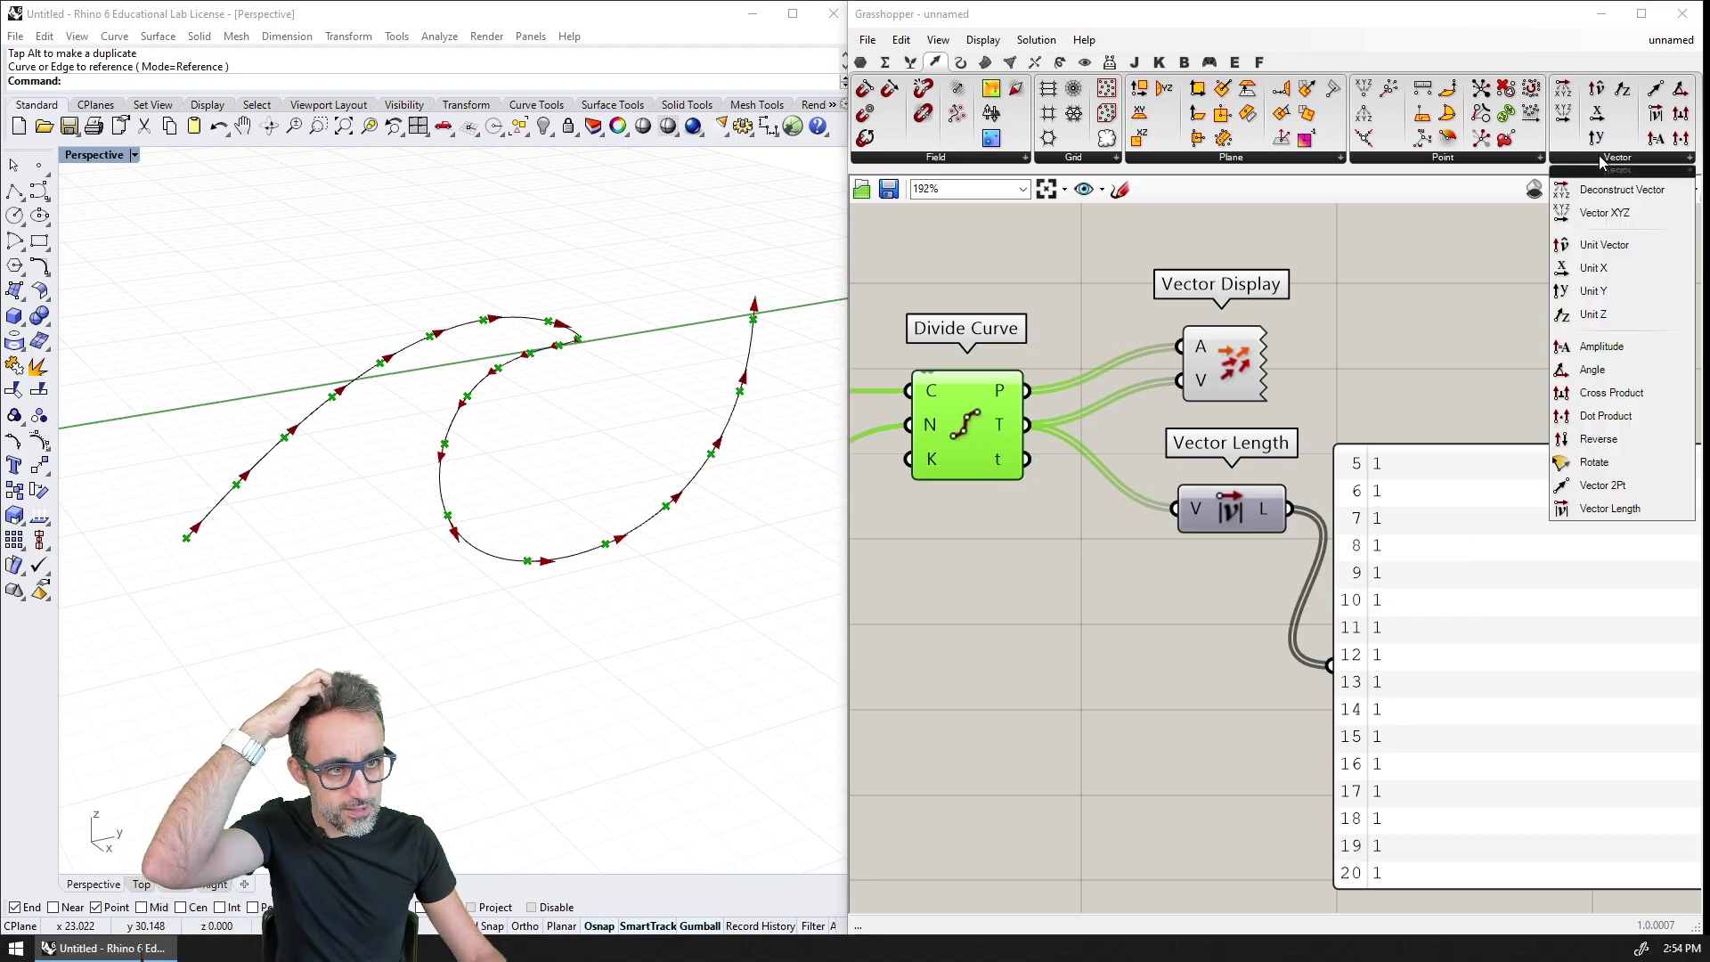
left_click_drag(1607, 352, 1243, 647)
right_click_drag(1241, 648, 1185, 623)
left_click_drag(1381, 637, 1505, 548)
scroll(1386, 550, "down", 1)
scroll(1174, 575, "up", 3)
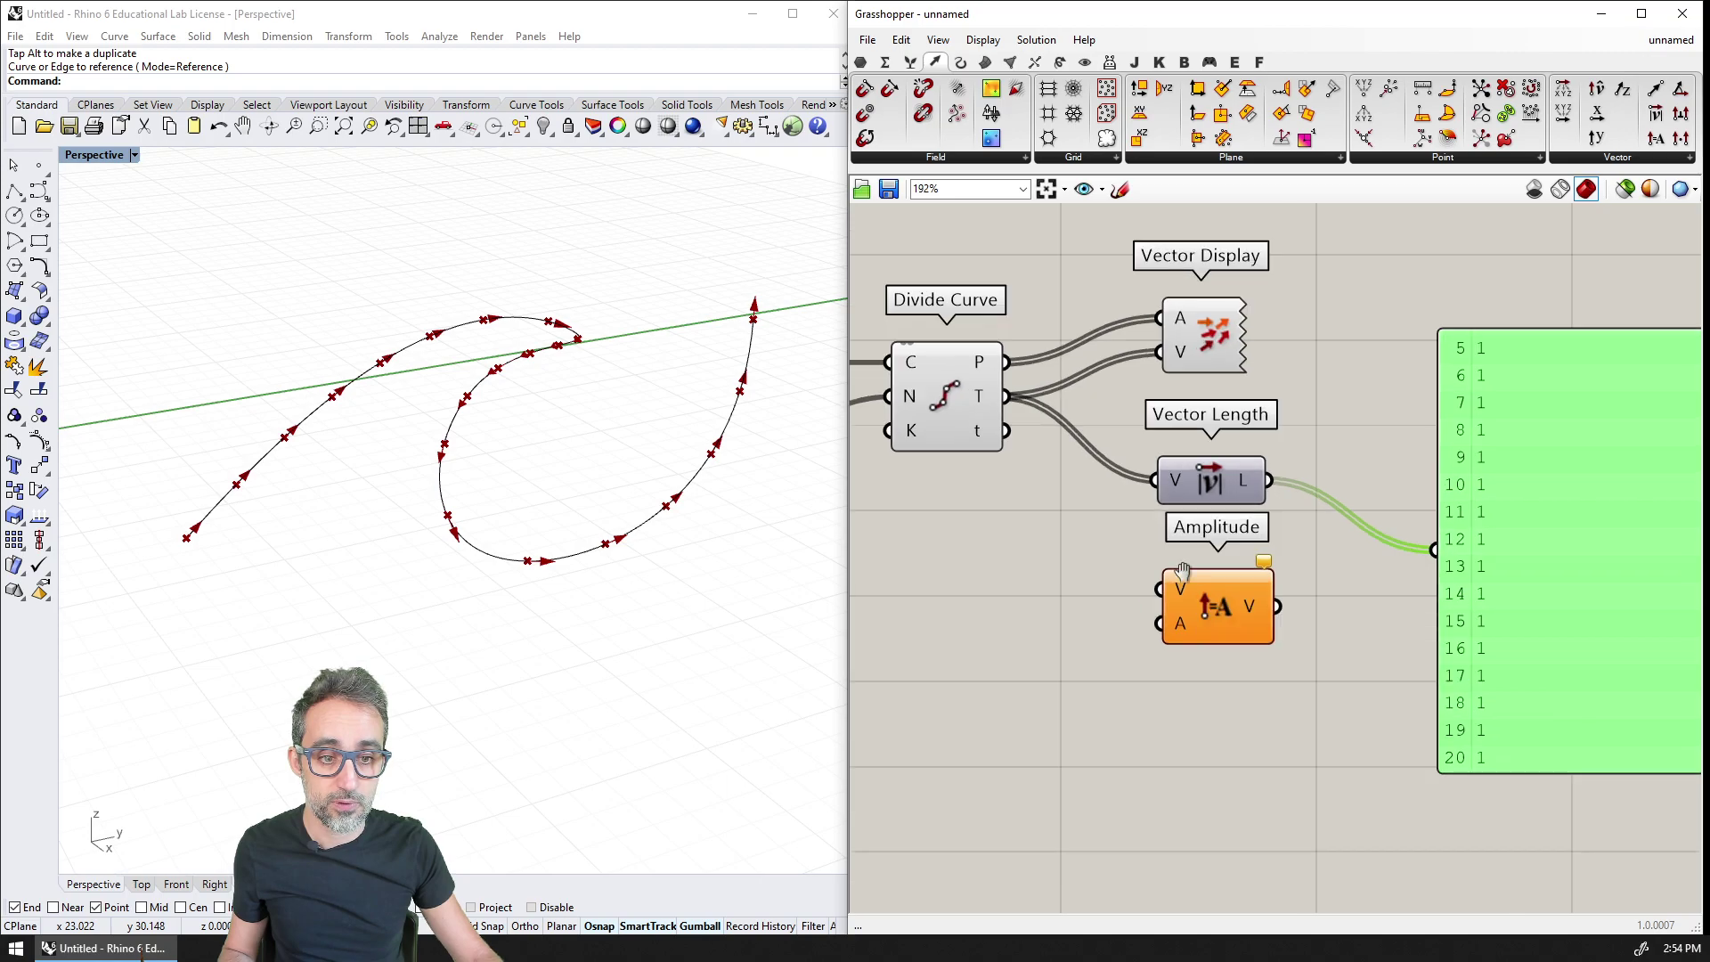
left_click_drag(1263, 592, 1256, 613)
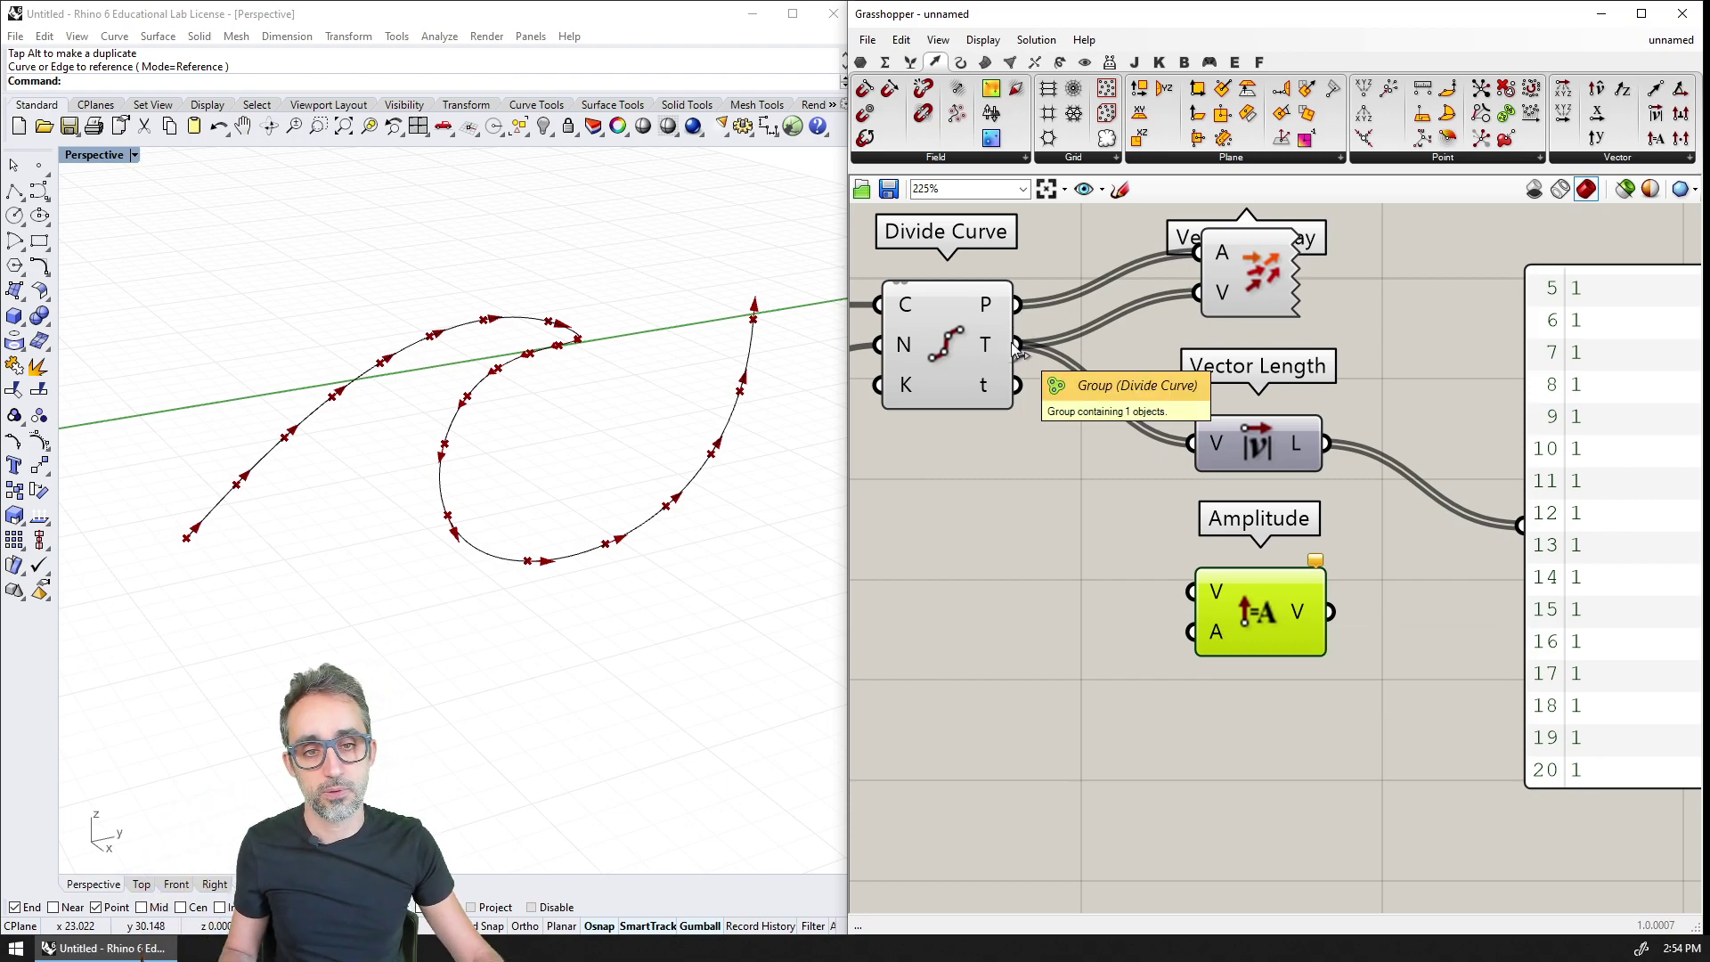
Step: Connect Divide Curve's T output to Amplitude's V input and a new number slider set to about 2.078 to A
left_click_drag(1017, 344, 1192, 591)
scroll(1131, 579, "down", 2)
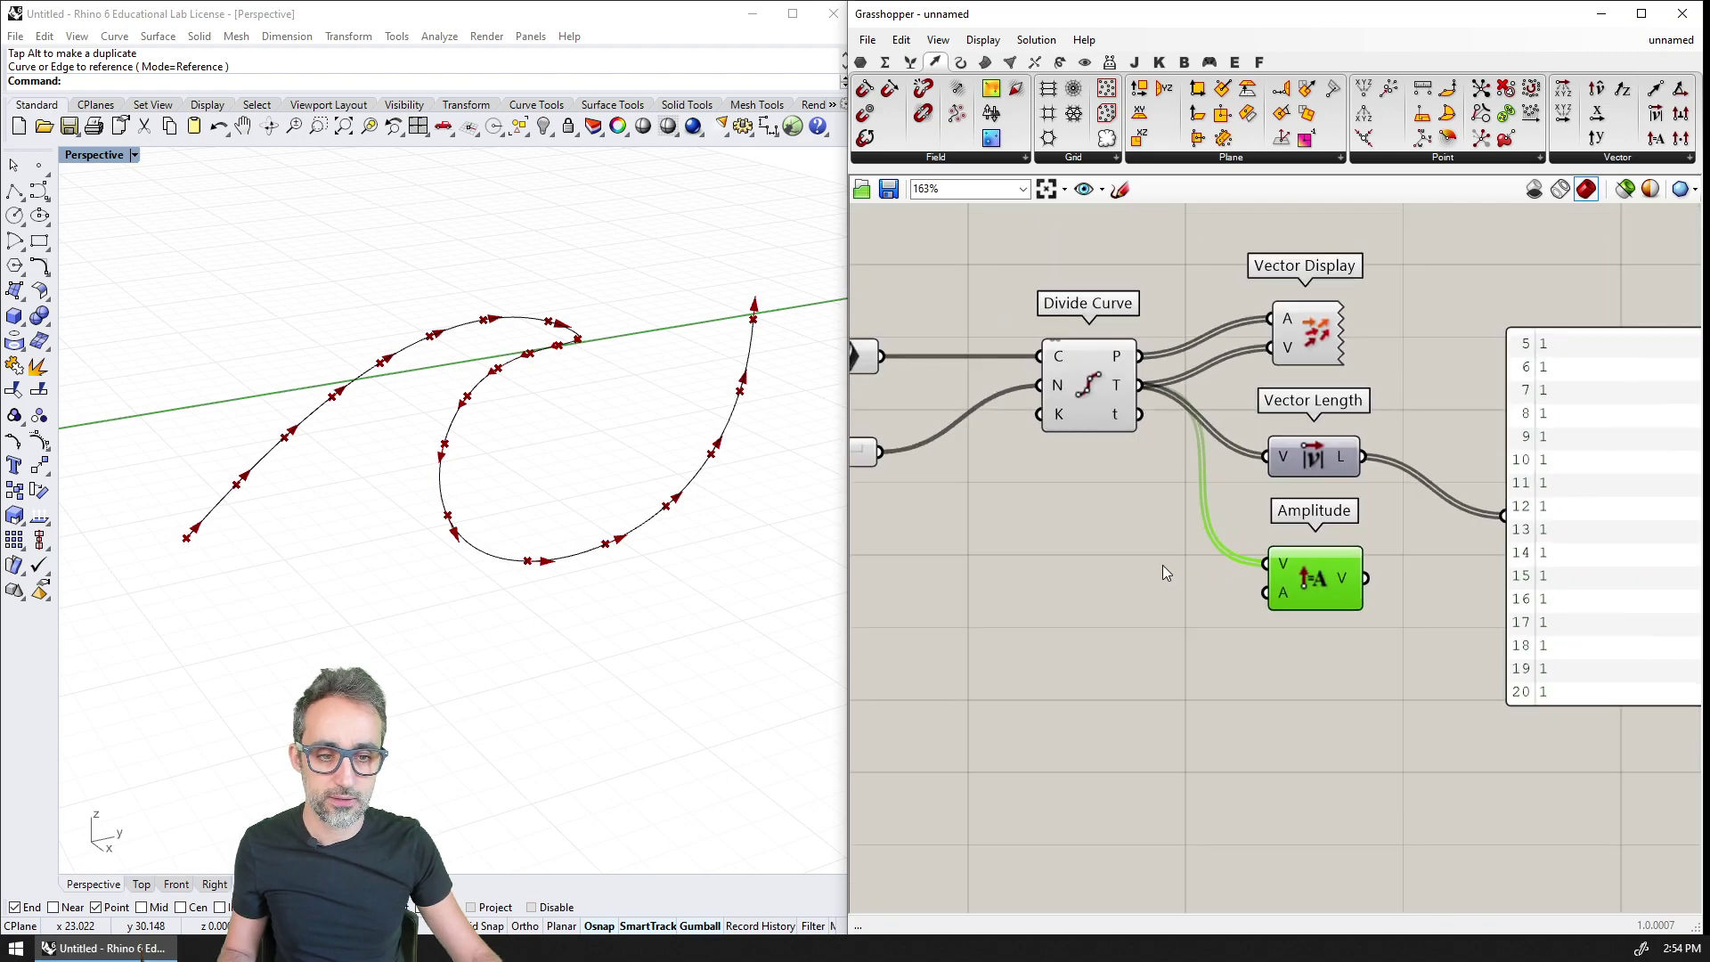
double_click(1074, 579)
type("10")
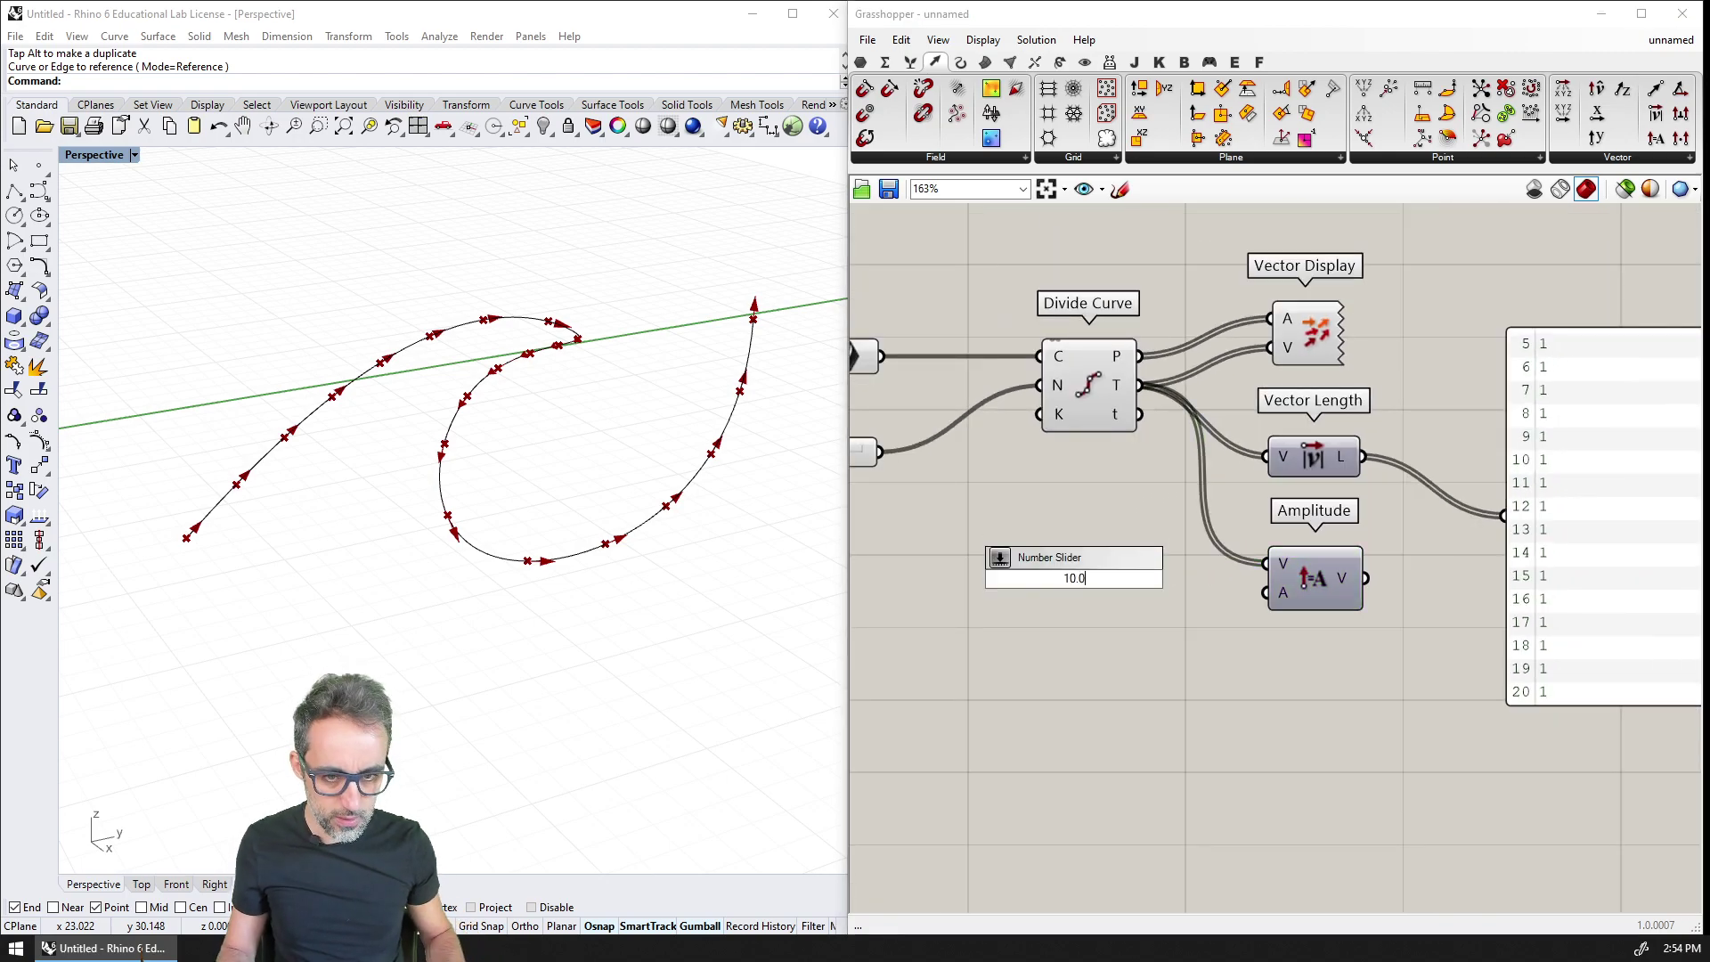
key("Return")
left_click_drag(1177, 579, 1060, 579)
left_click_drag(1196, 581, 1265, 592)
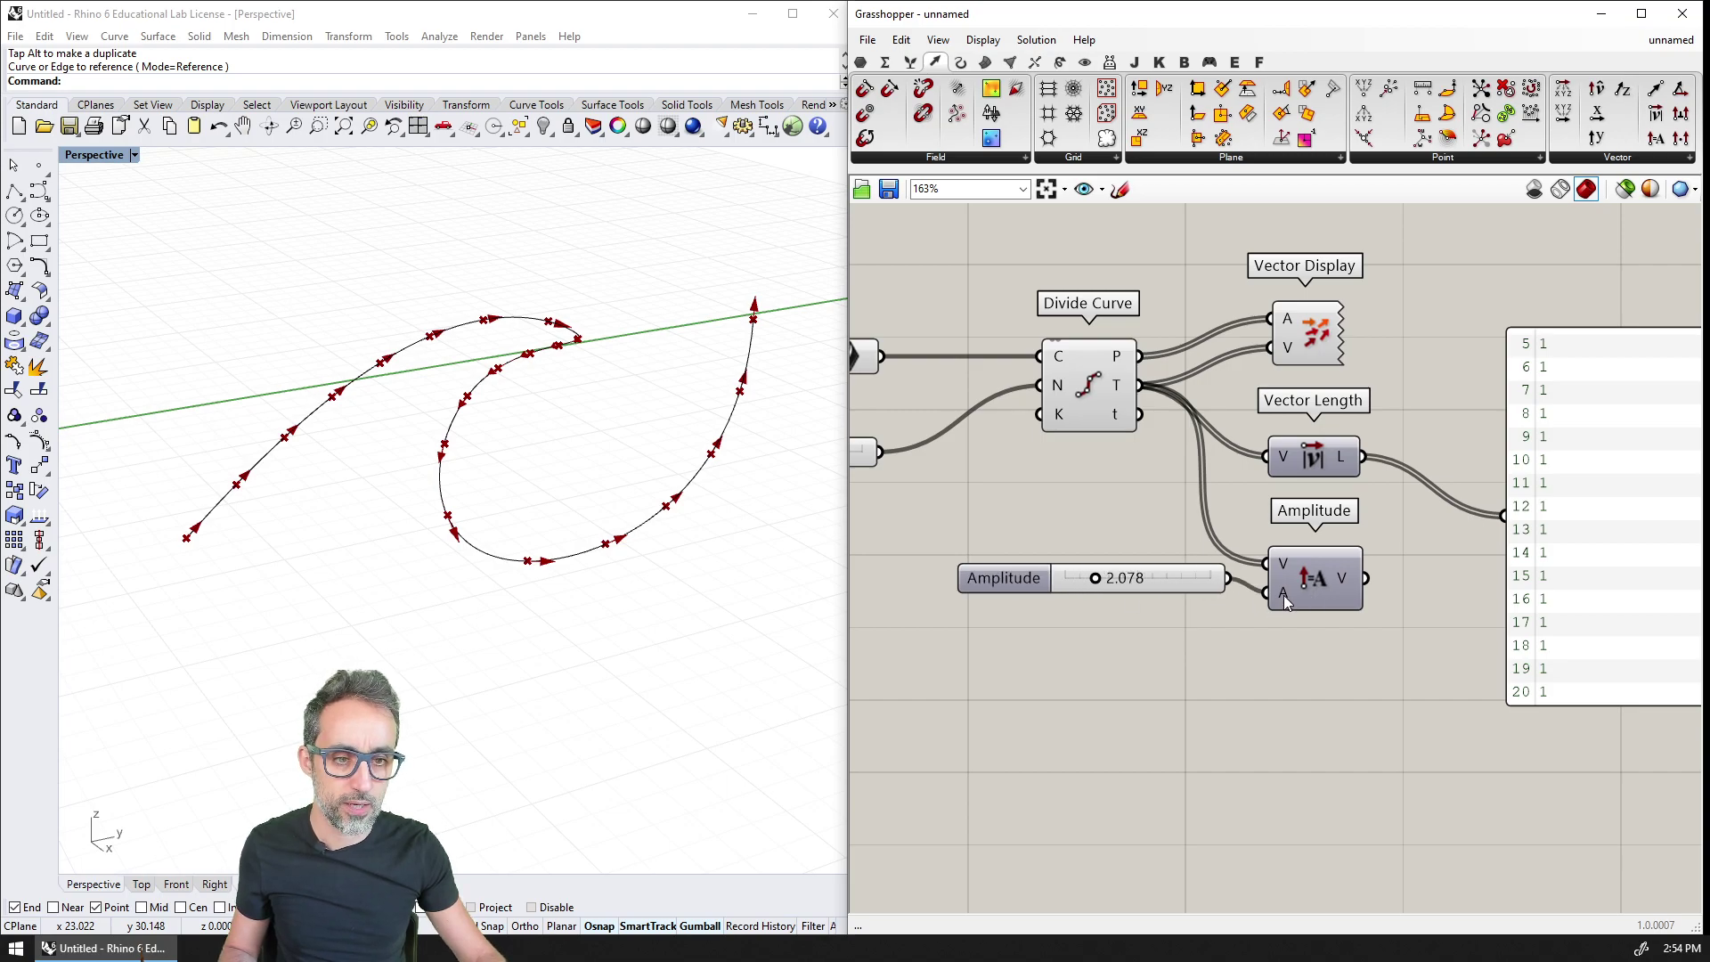
Step: Connect Amplitude's V output to the panel and to Vector Display's V input
right_click_drag(1309, 557, 1185, 533)
left_click_drag(1240, 555, 1379, 490)
right_click_drag(1537, 488, 1353, 482)
right_click_drag(1221, 525, 1390, 621)
left_click_drag(1161, 402, 1284, 411)
left_click_drag(1205, 656, 1258, 418)
Step: Set the Amplitude slider to about 8.649 and inspect the scaled tangent vectors on the curve
right_click_drag(488, 445, 507, 543)
left_click_drag(953, 651, 1053, 655)
right_click_drag(653, 691, 602, 584)
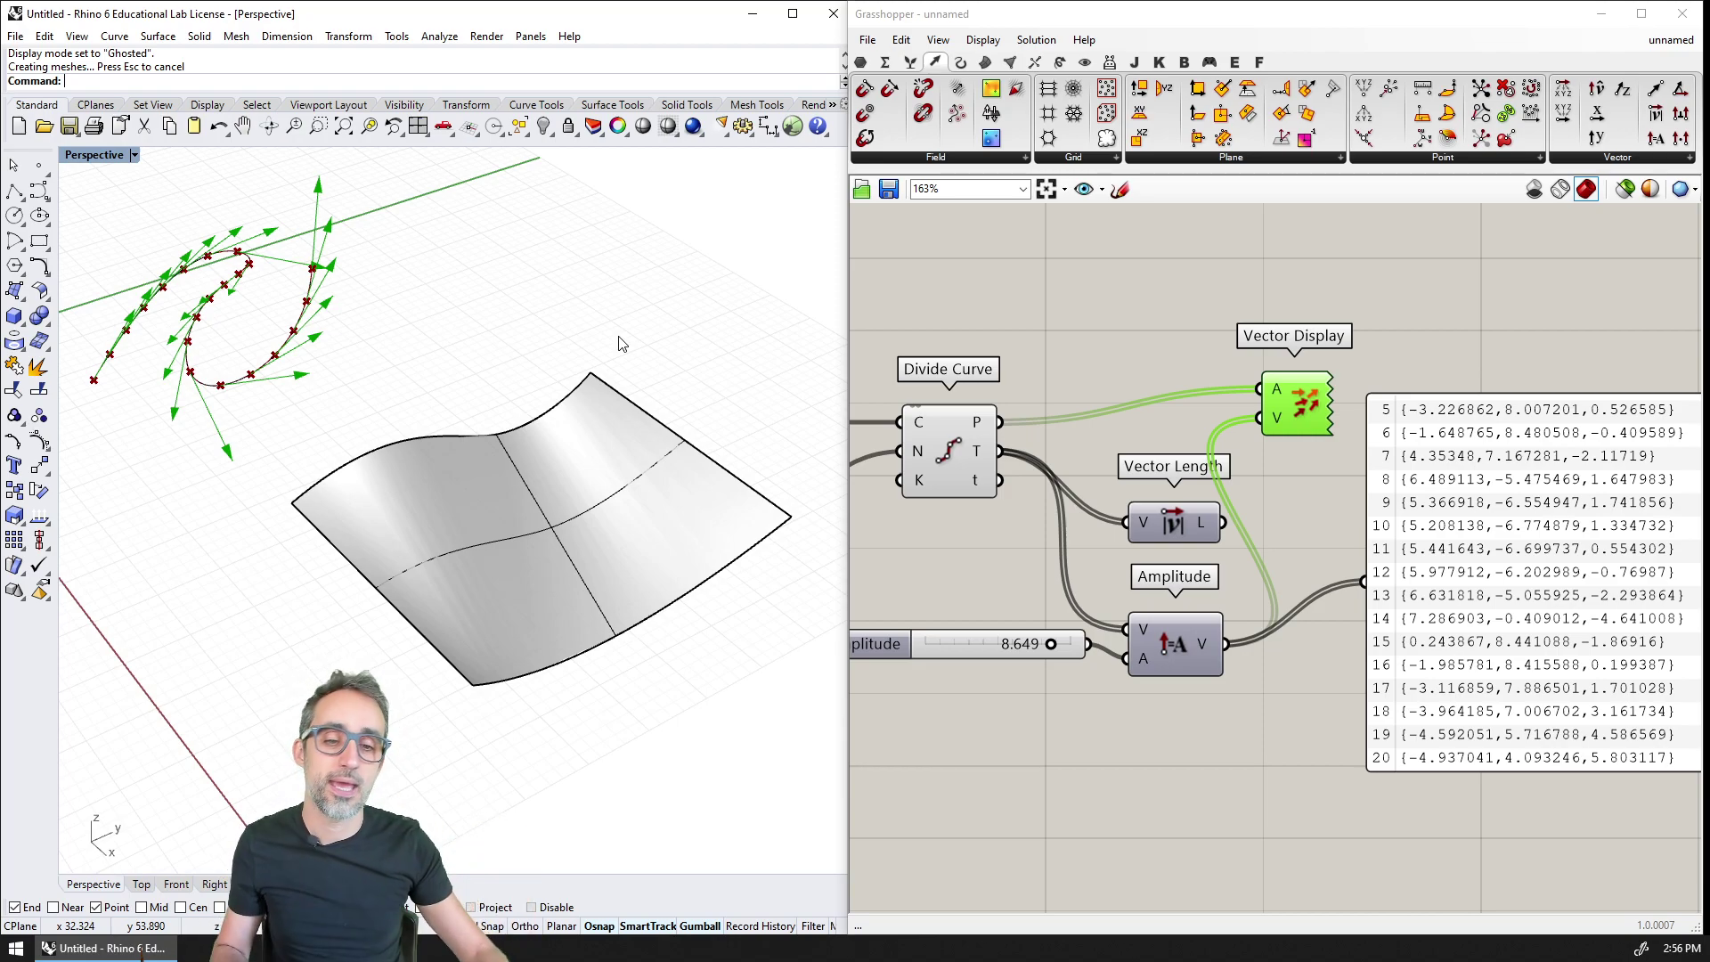
Step: Place a Surface component below the Count slider and reference the wavy Rhino surface in it
scroll(1077, 440, "down", 4)
left_click(1066, 611)
double_click(1065, 615)
type("surface")
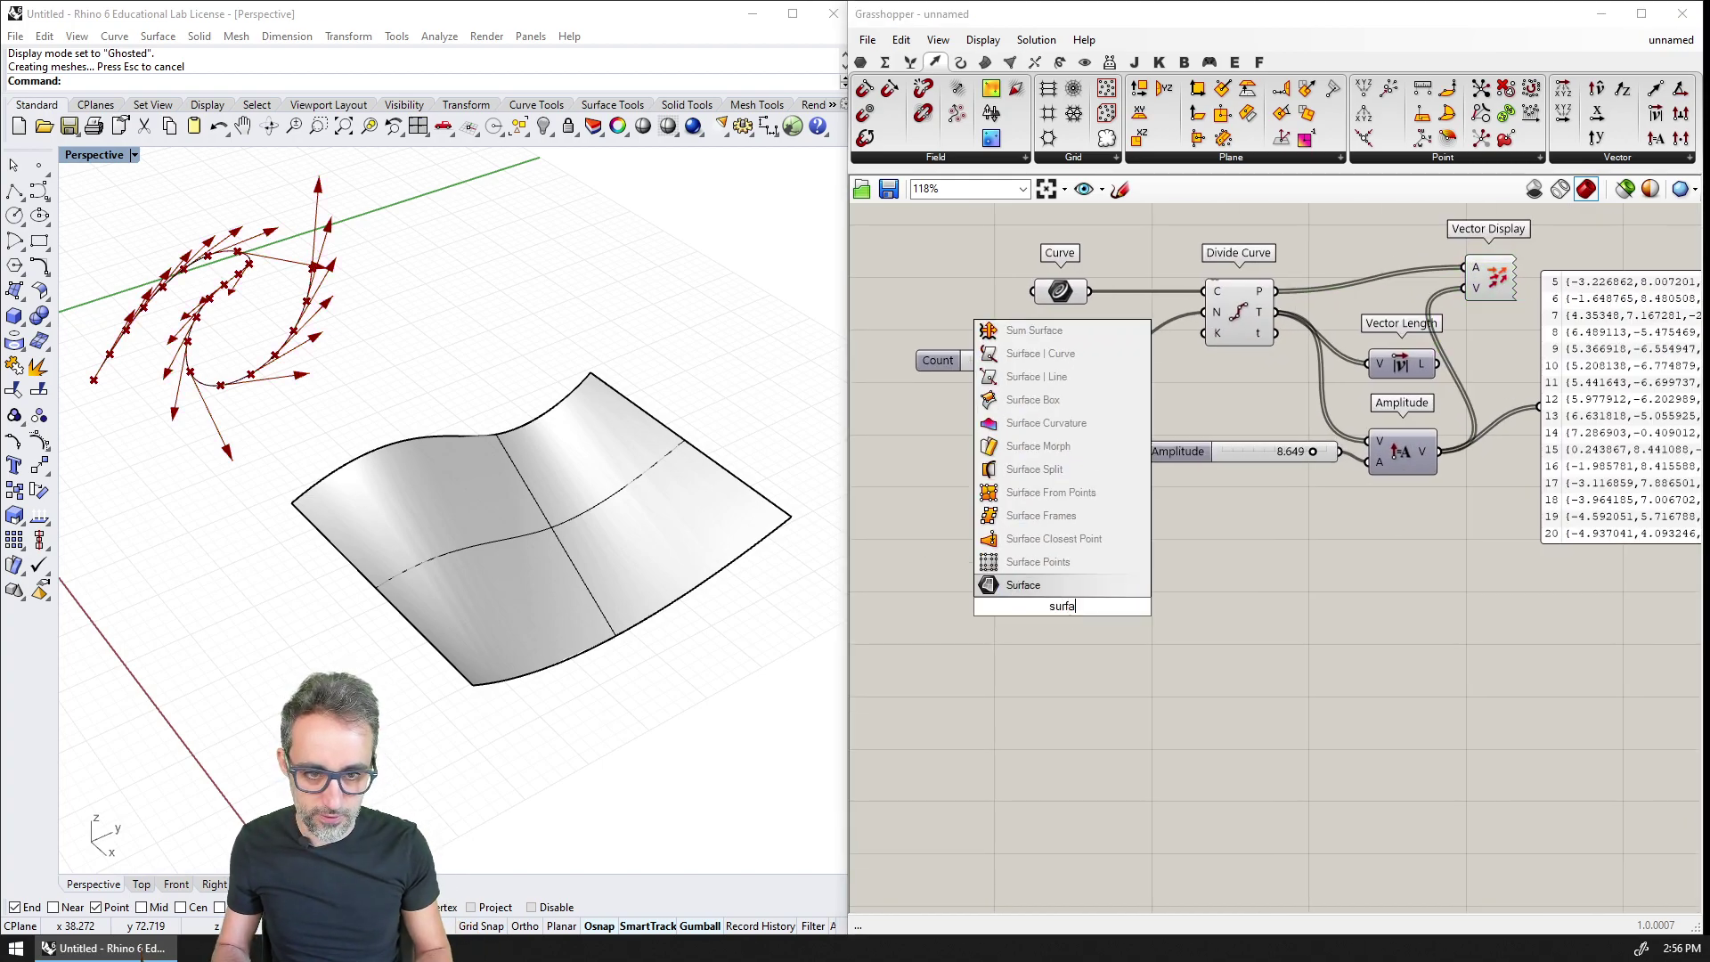
key("Return")
right_click(1065, 612)
left_click(1145, 789)
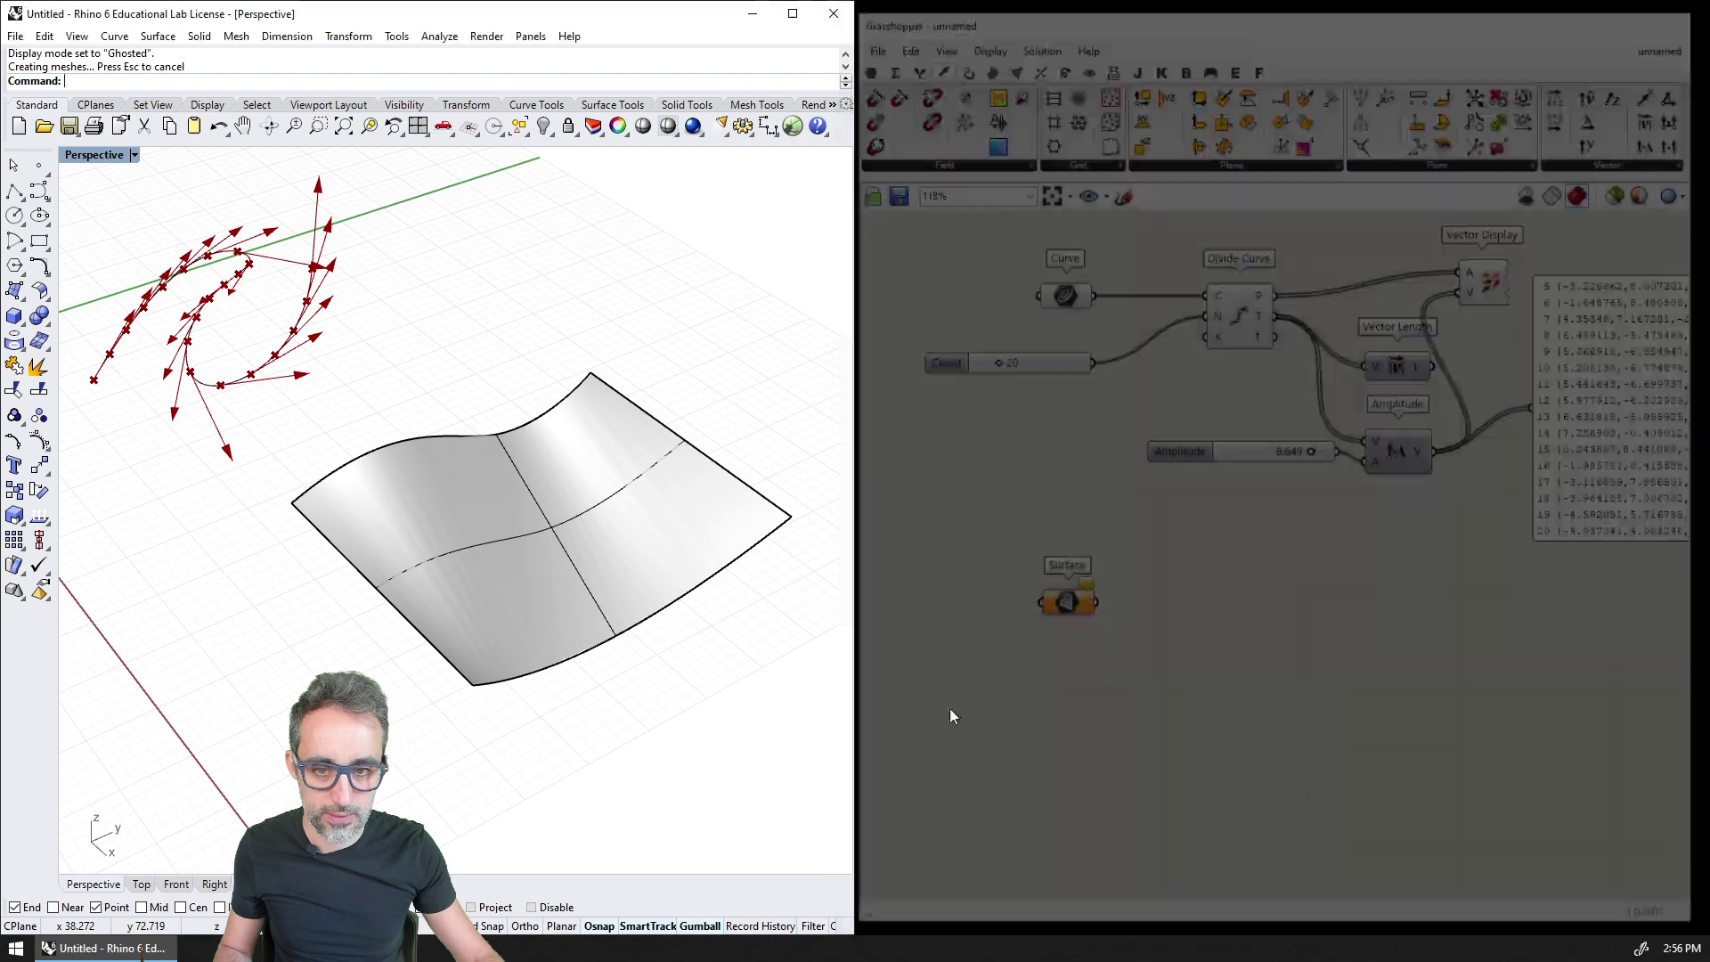
left_click(555, 515)
scroll(623, 588, "up", 5)
scroll(621, 588, "down", 3)
right_click_drag(621, 592, 615, 586)
Step: Place a Divide Surface component beside the Surface parameter and connect the Surface output to its S input
left_click(984, 62)
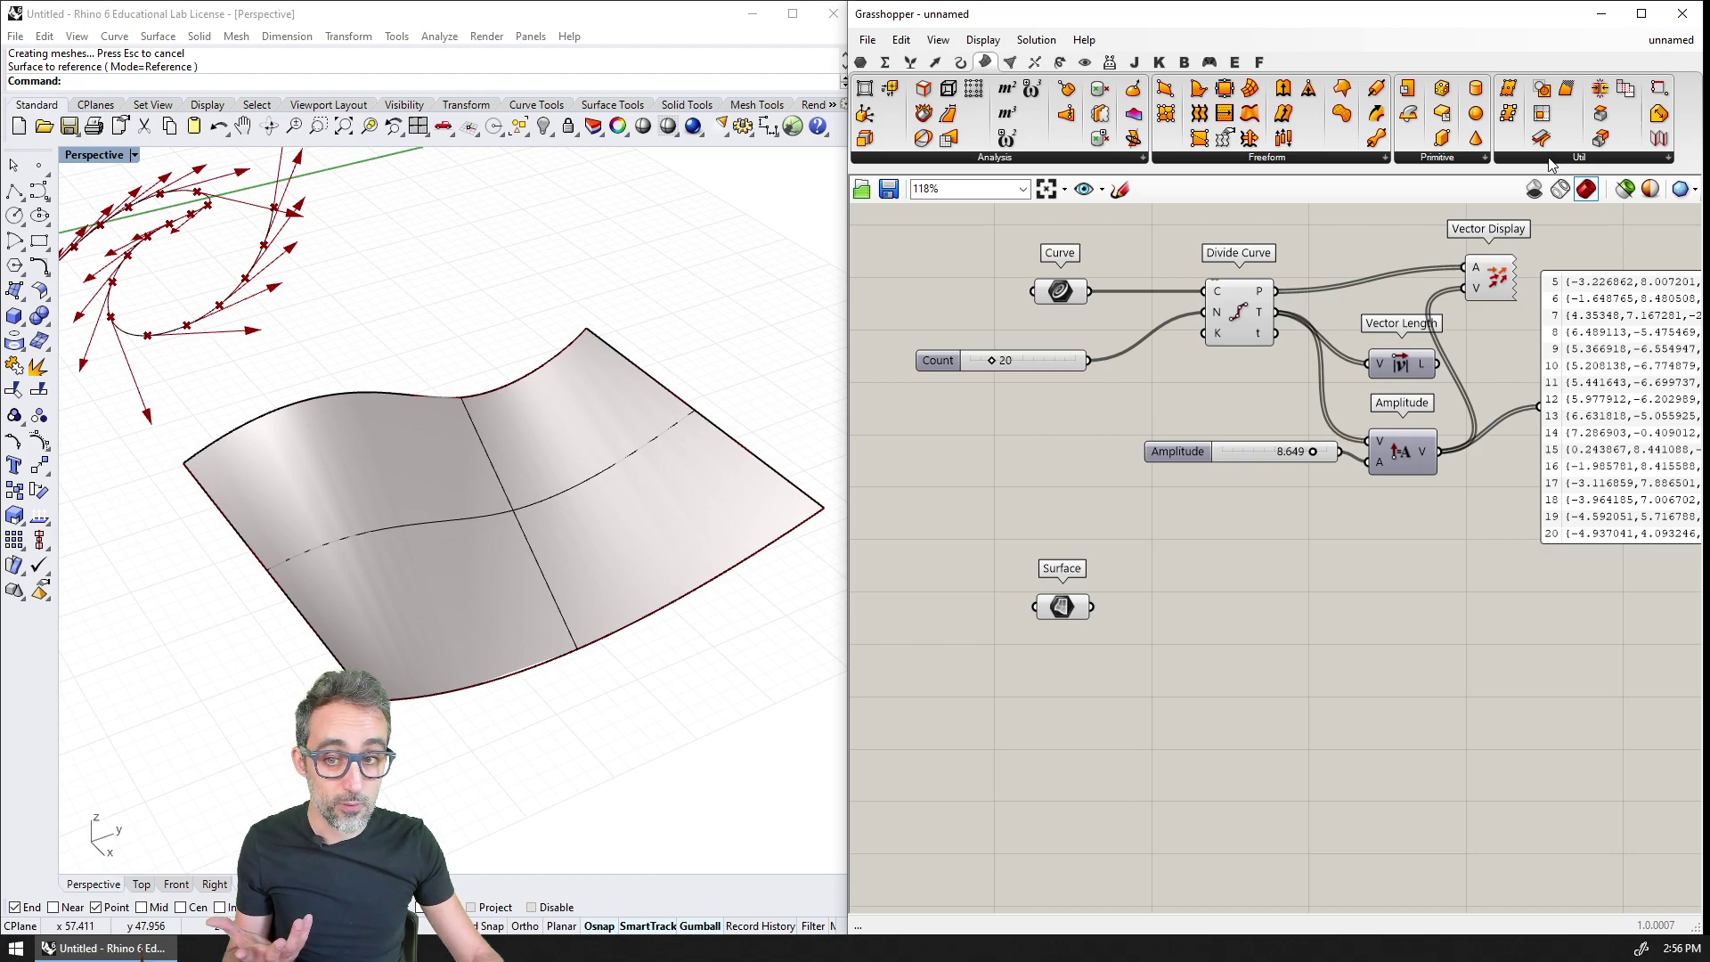
left_click(1549, 158)
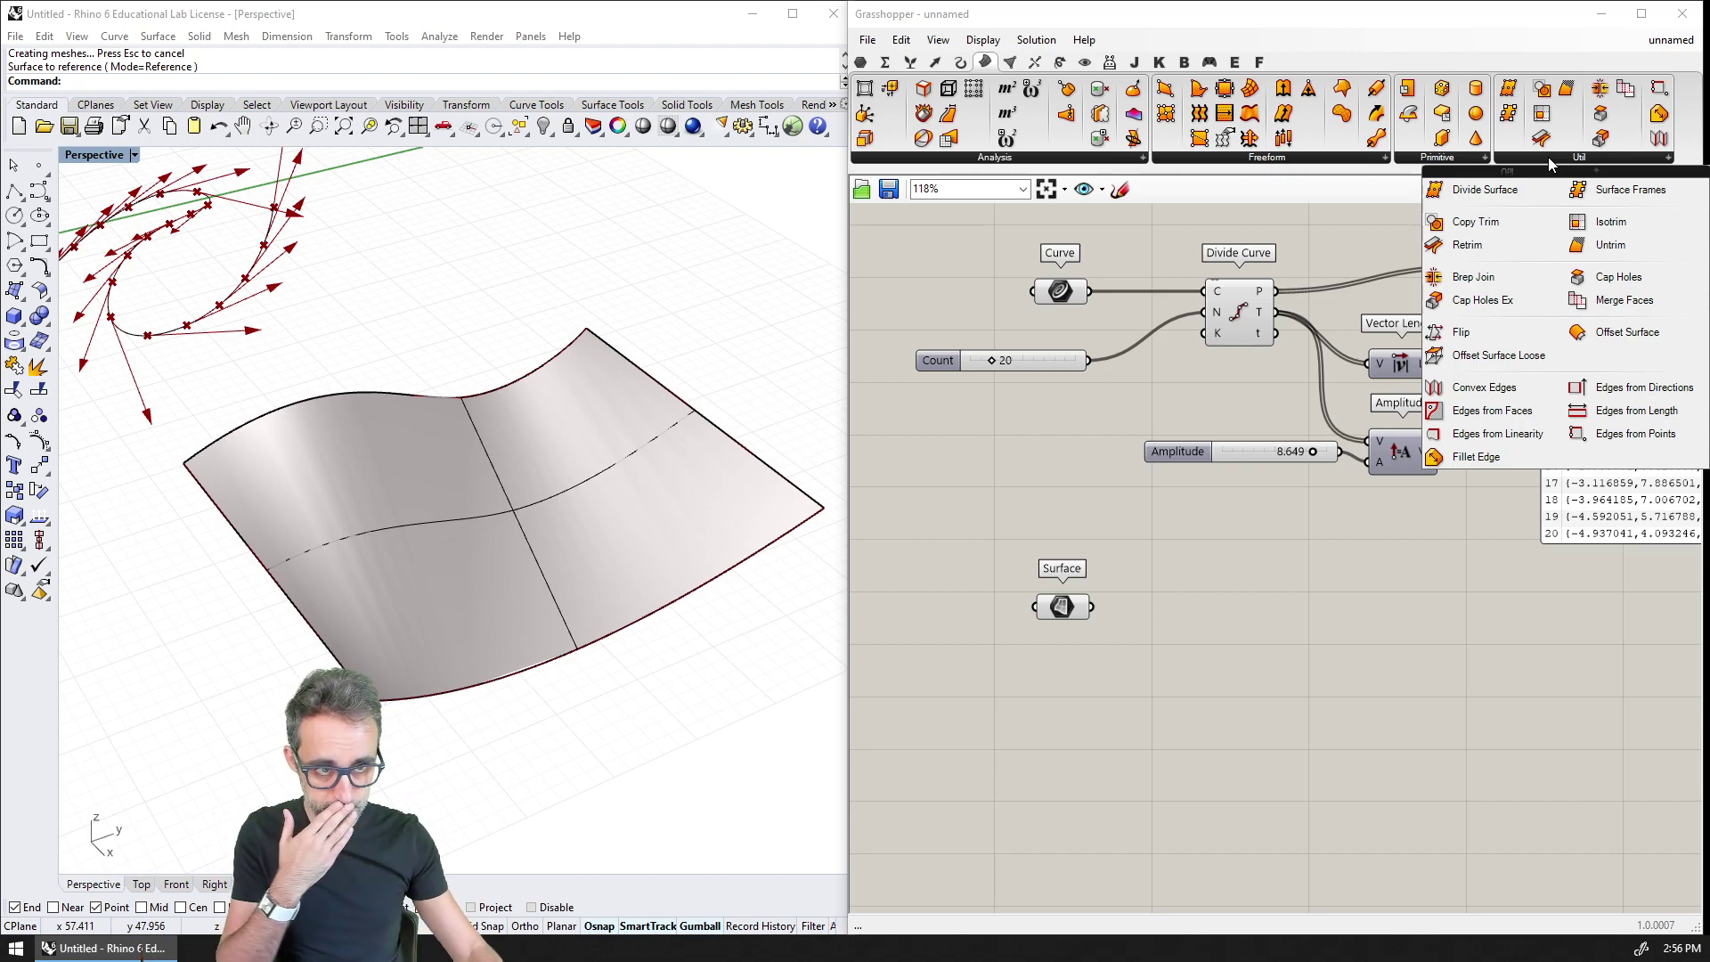
left_click(1484, 189)
left_click(1213, 617)
scroll(1193, 621, "up", 3)
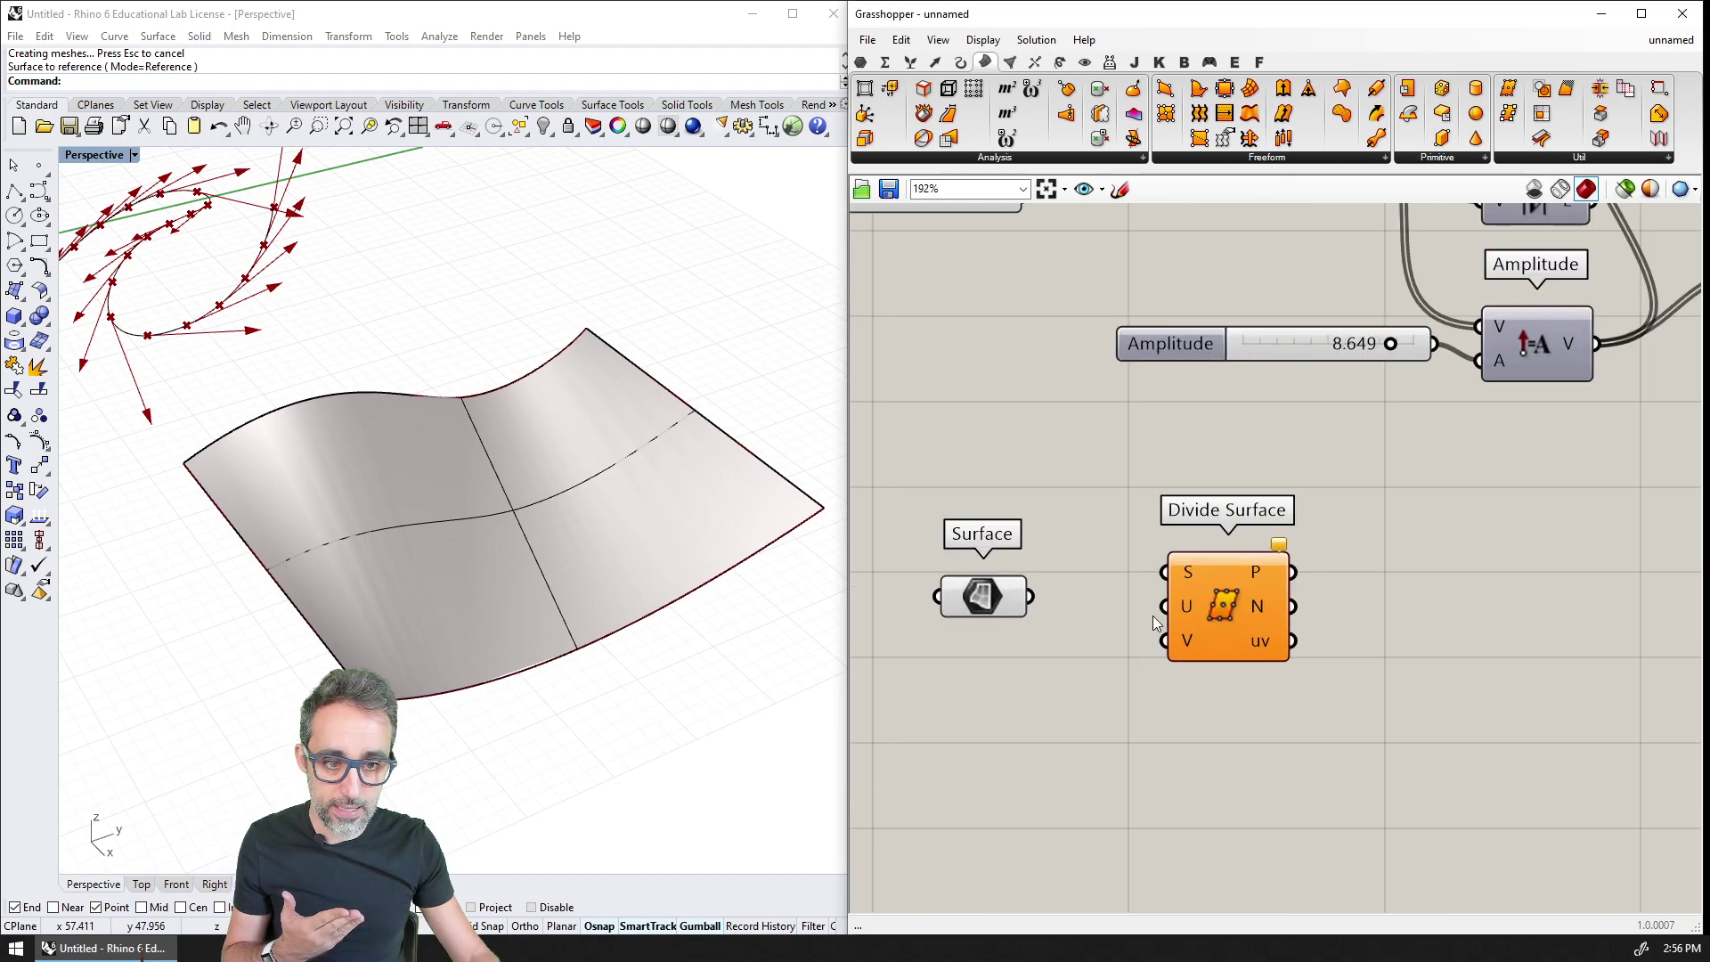
right_click_drag(1160, 622, 1235, 606)
left_click_drag(1263, 587, 1263, 617)
left_click_drag(1106, 580, 1240, 585)
Step: Create a number slider set to 15 for Divide Surface's U input and connect a copy of it to V
double_click(1038, 647)
type("15")
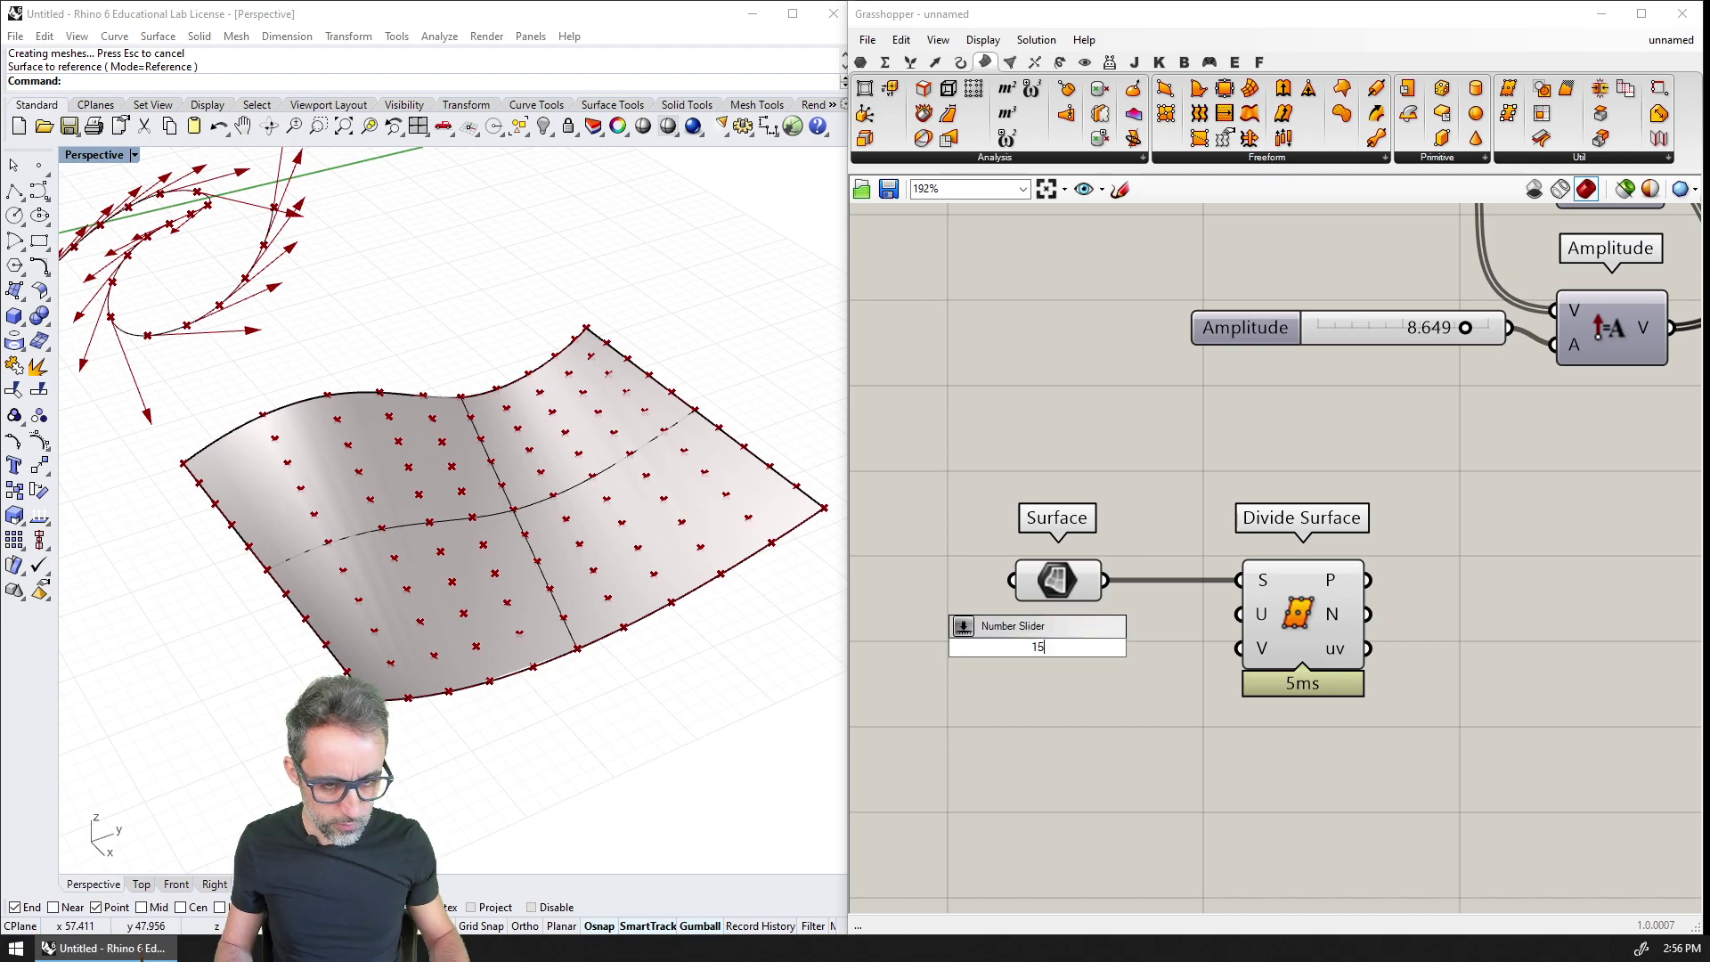
key("Return")
left_click_drag(1178, 646, 1411, 653)
left_click(1108, 636)
key("ctrl+c")
key("ctrl+v")
left_click_drag(1124, 653, 1317, 677)
mouse_move(599, 559)
right_mouse_down()
mouse_move(527, 542)
mouse_move(556, 577)
mouse_move(605, 570)
right_mouse_up()
scroll(516, 567, "up", 2)
right_click_drag(1368, 596, 1113, 529)
scroll(1115, 528, "down", 2)
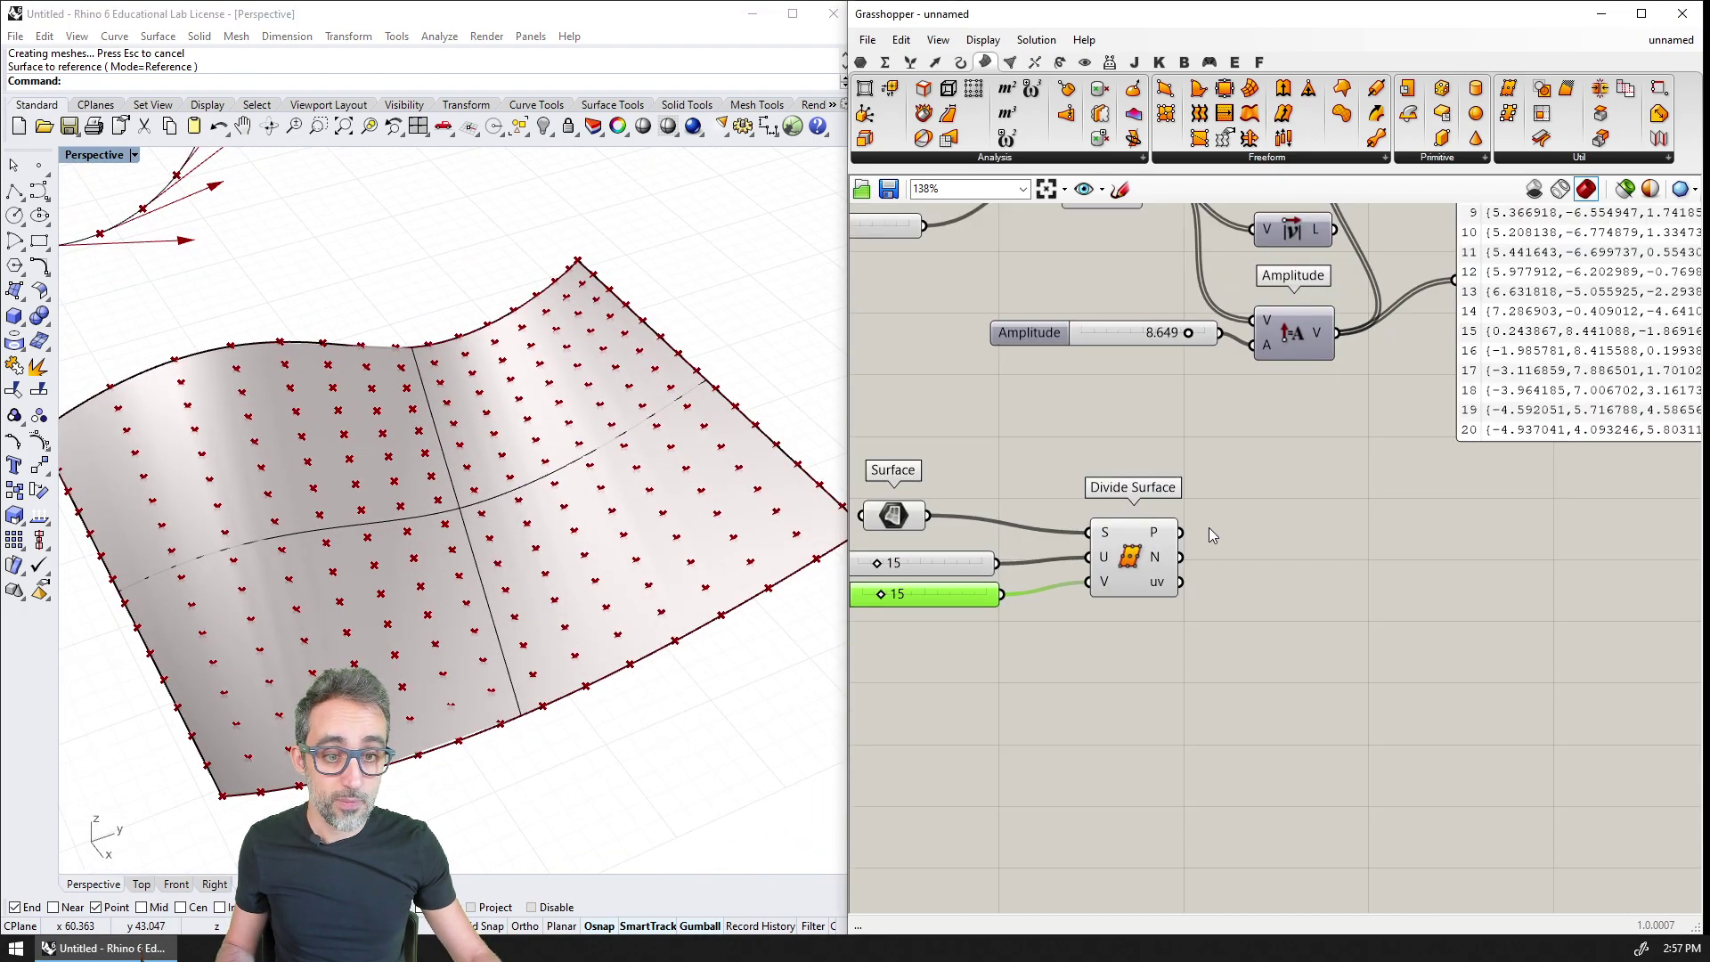
Step: Examine the data trees of Divide Surface's P and N outputs and the division points on the surface
scroll(1209, 557, "up", 2)
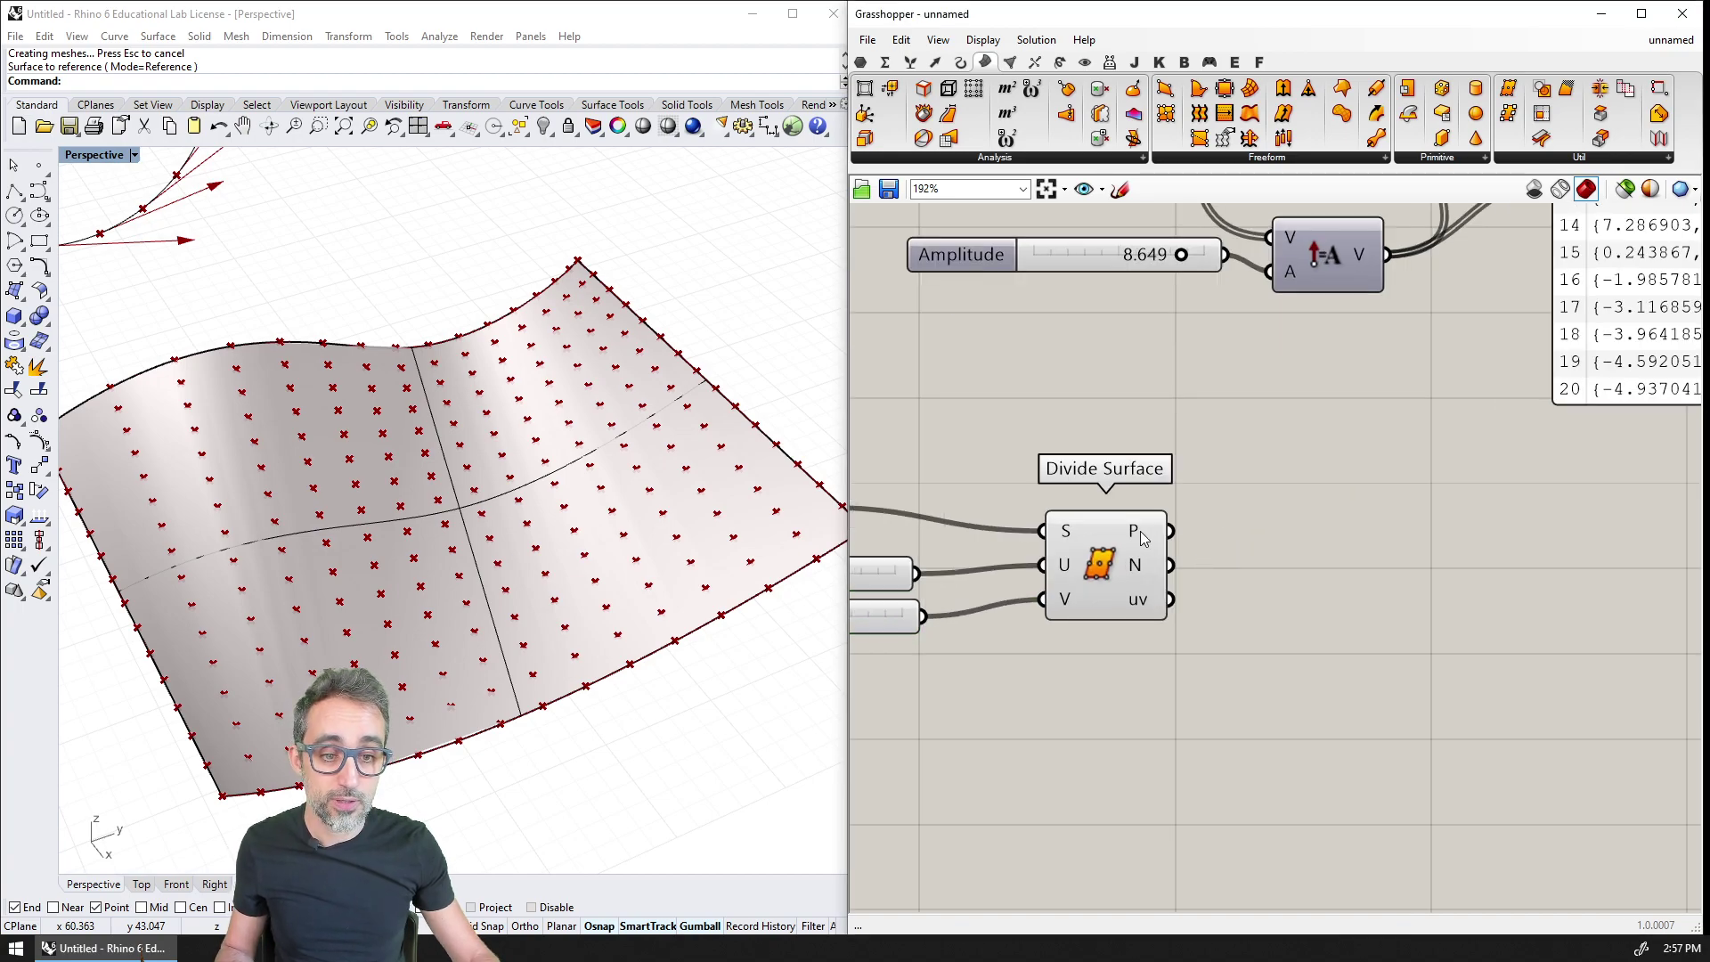
mouse_move(1137, 532)
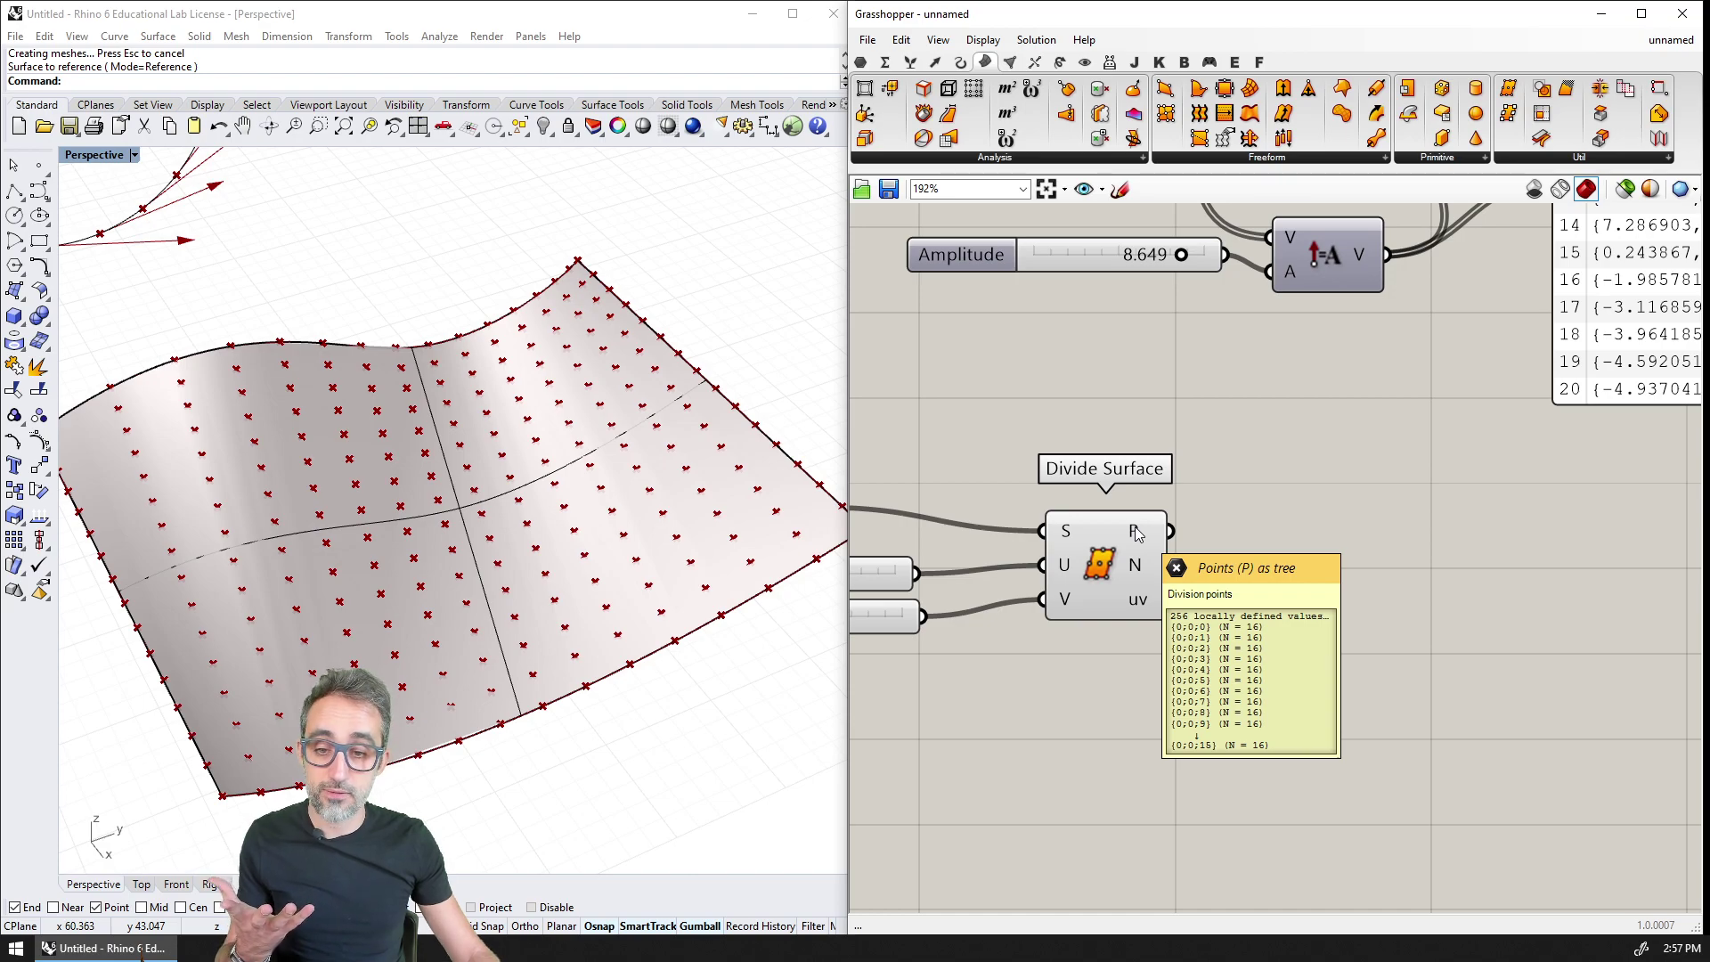
left_click(1103, 580)
left_click(1310, 571)
mouse_move(1139, 568)
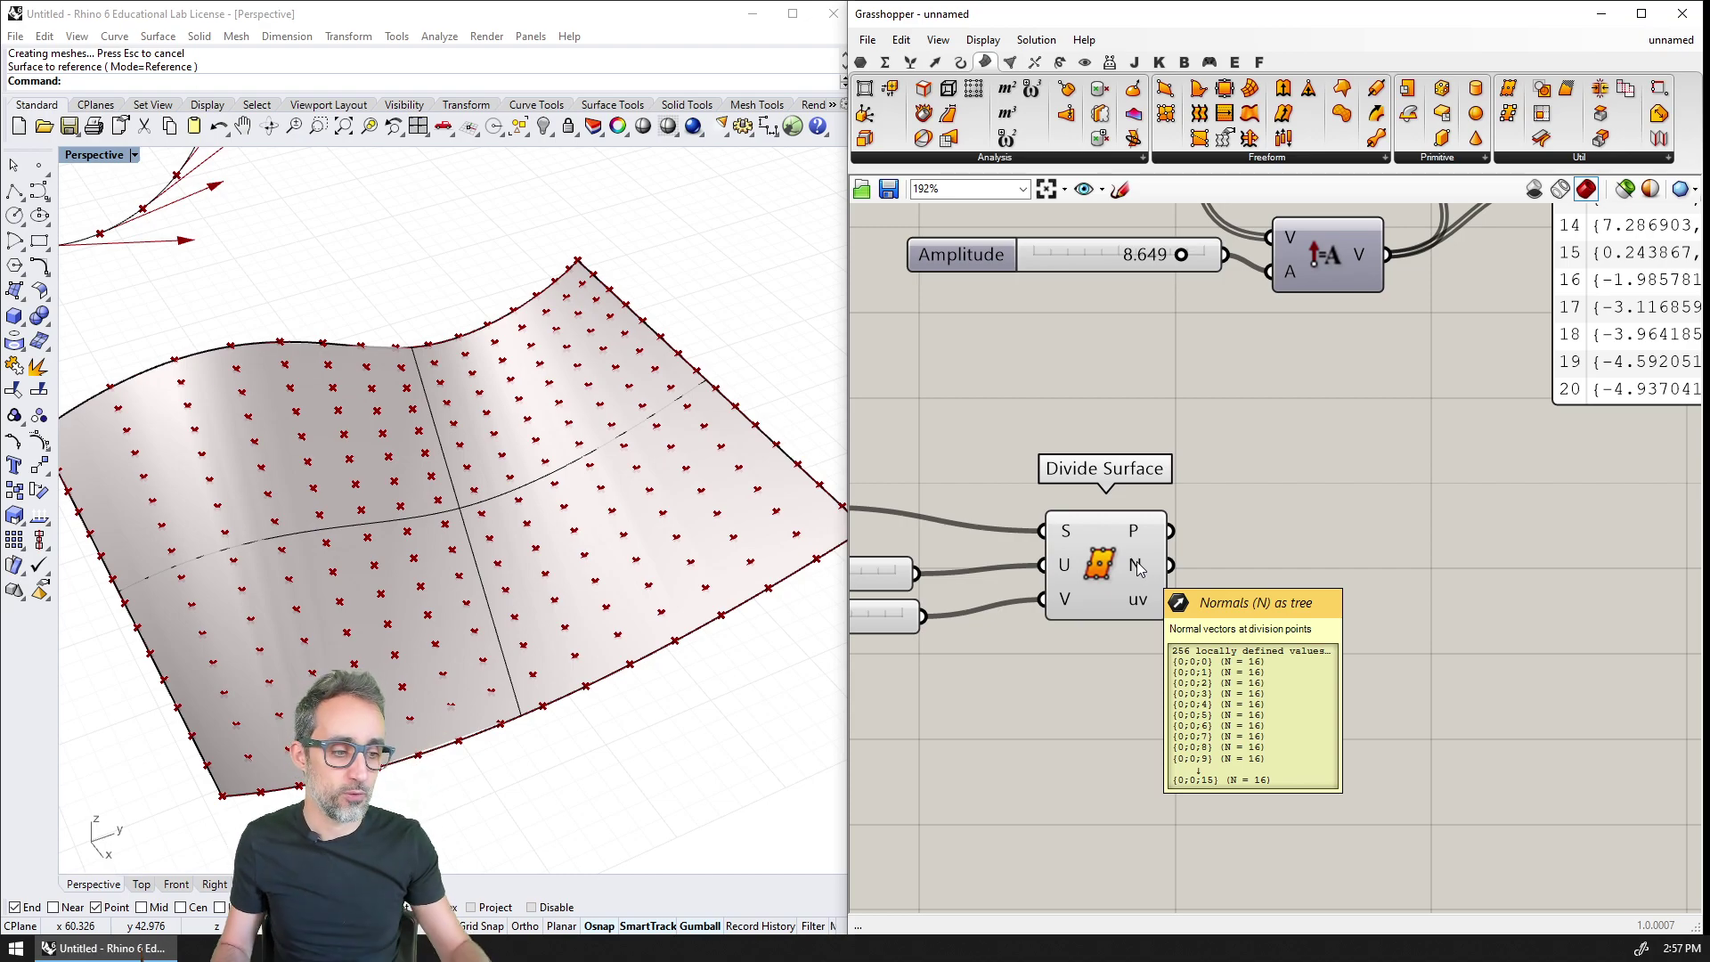
right_click_drag(694, 463, 701, 406, "shift")
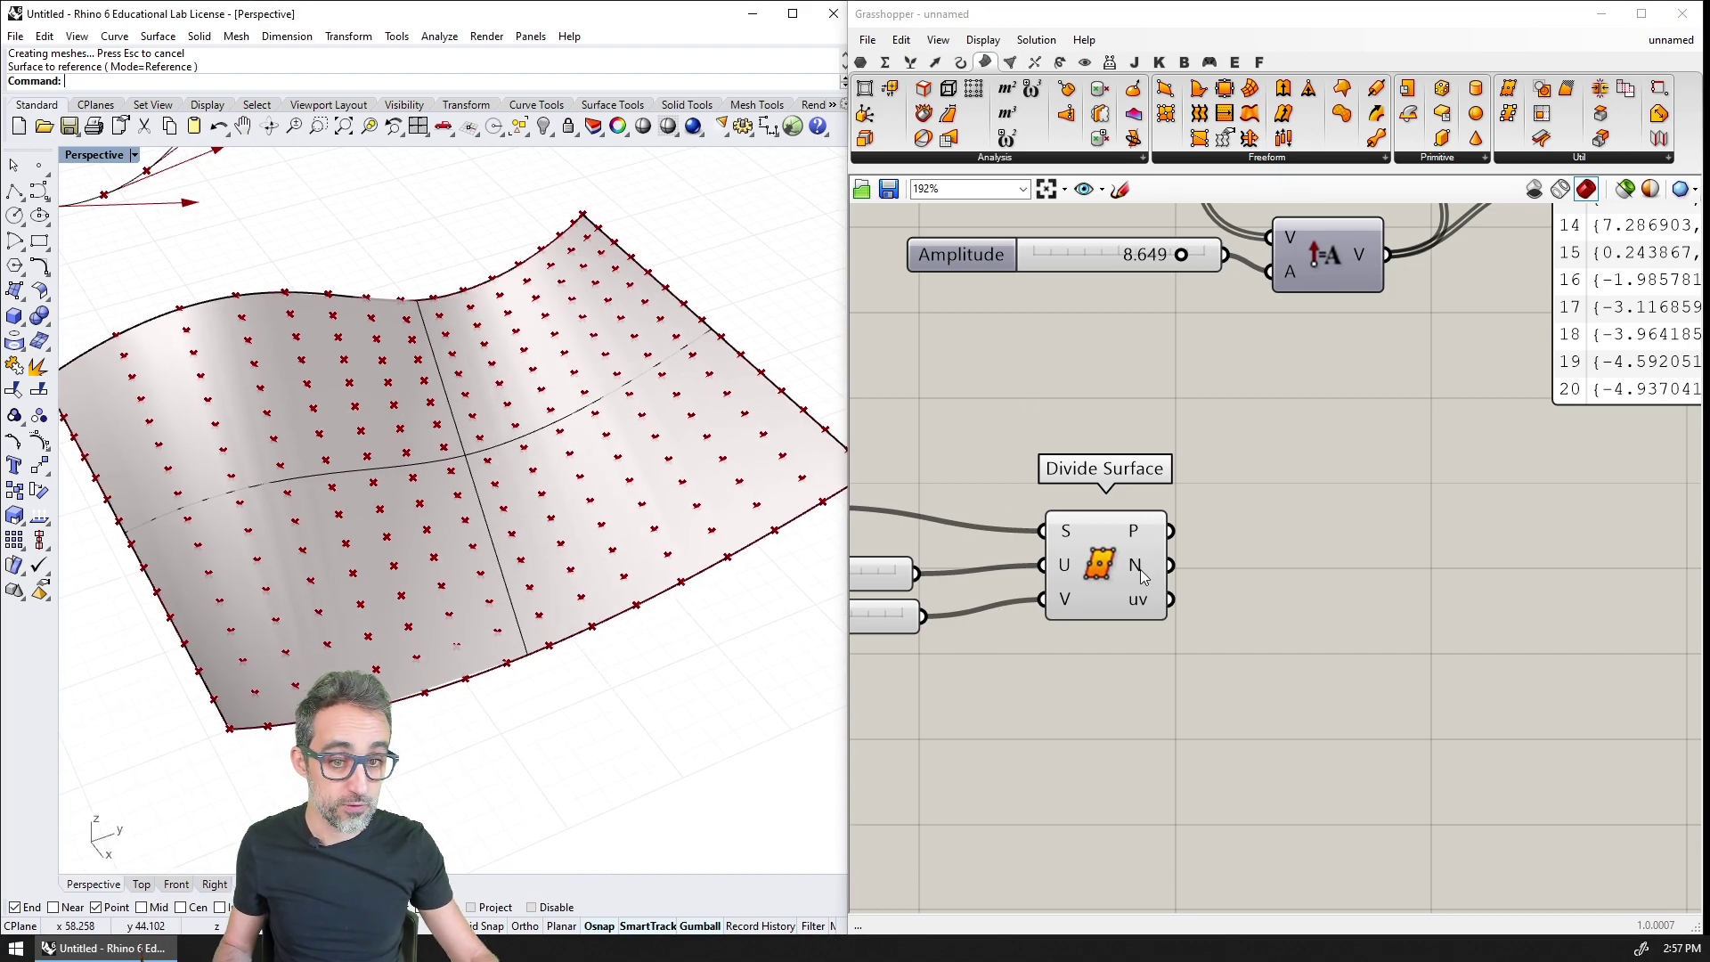
Step: Add a Vector Display beside Divide Surface, connect N to its V input and P to A, and inspect the surface normals
scroll(1234, 526, "down", 1)
right_click_drag(1230, 494, 1207, 578)
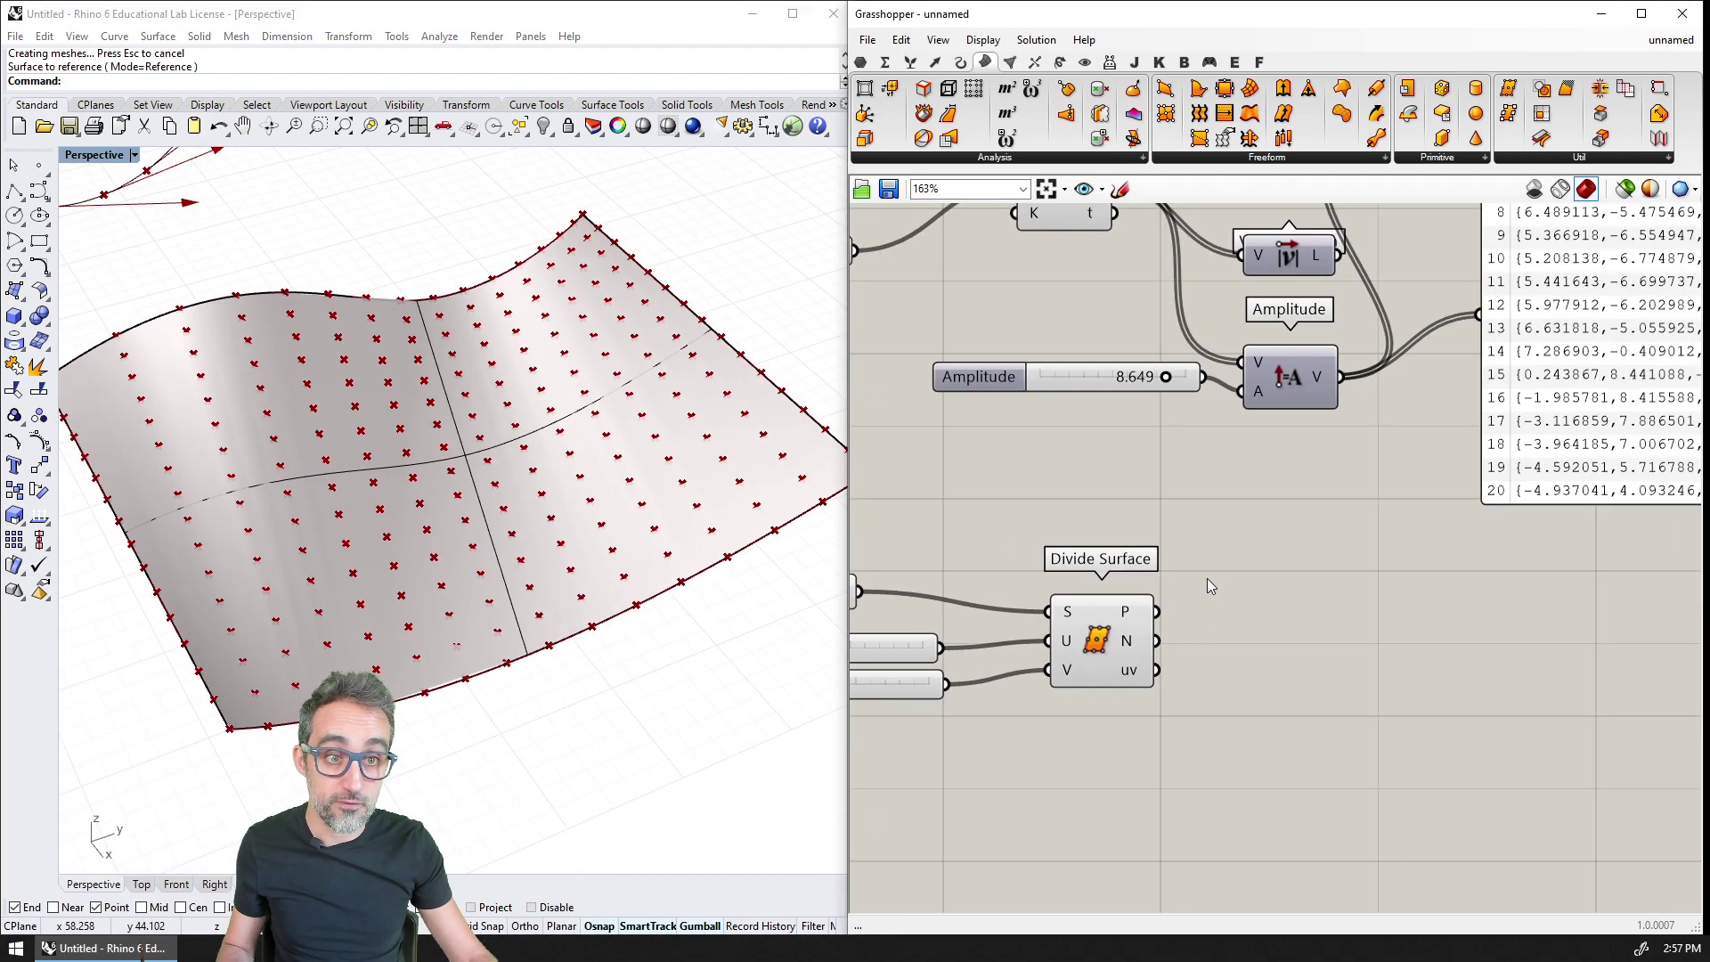
scroll(1208, 577, "up", 1)
double_click(1282, 638)
type("display")
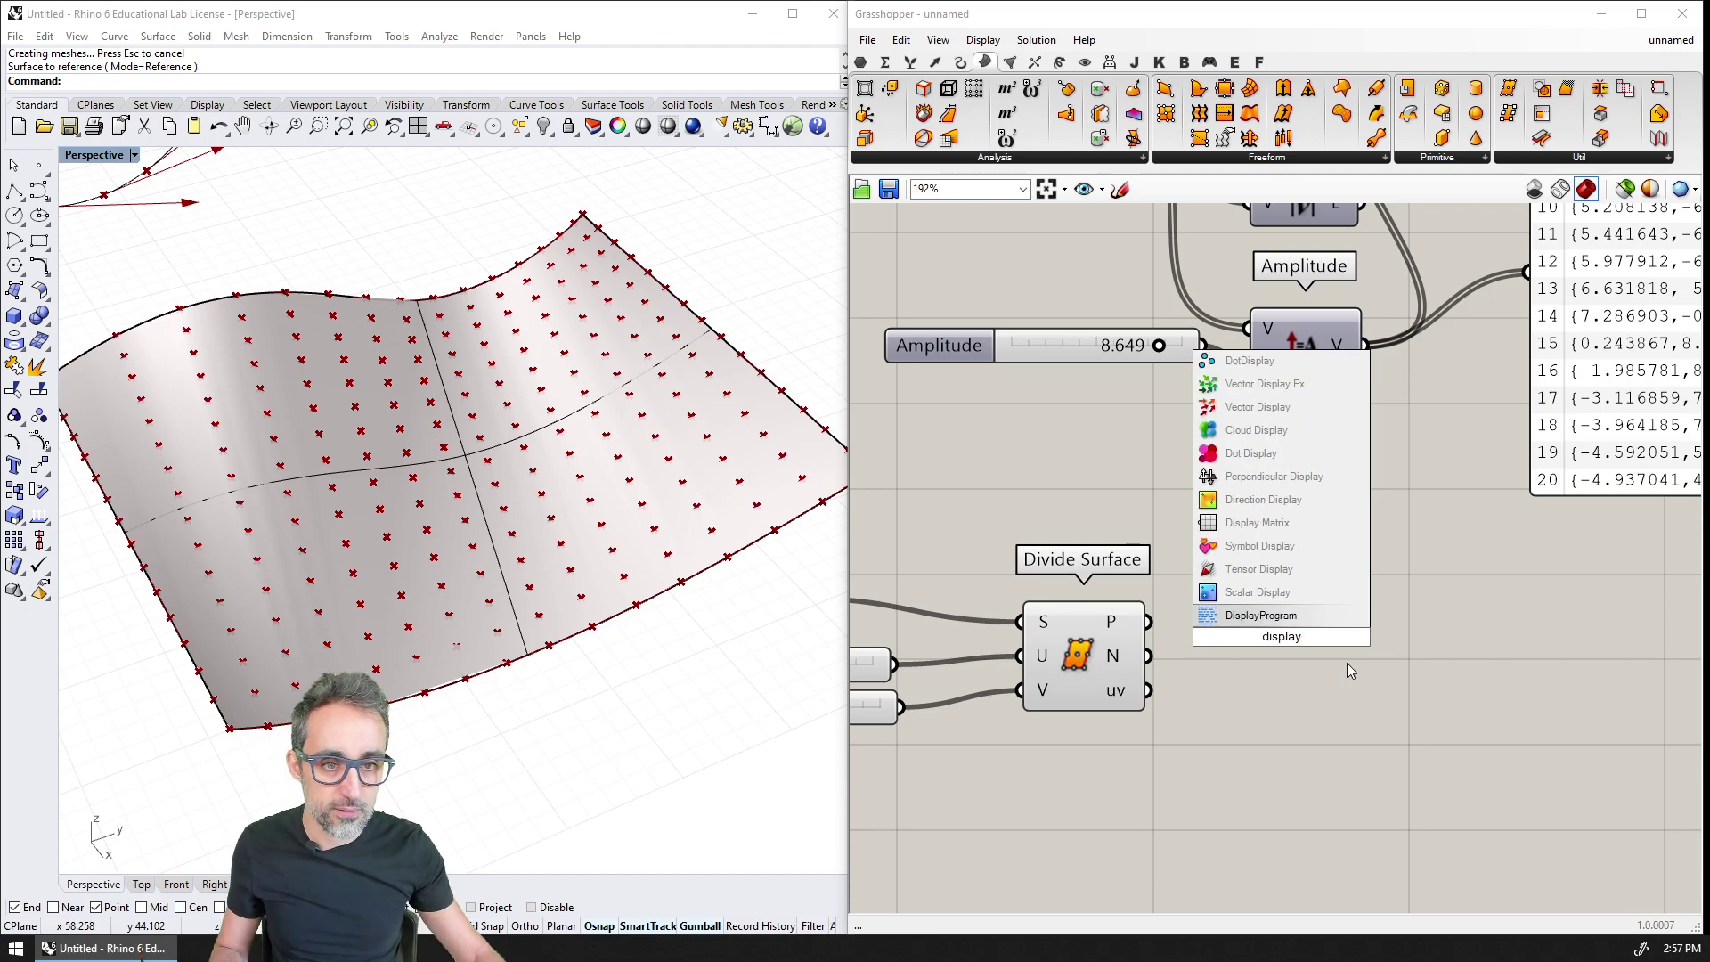
left_click(1291, 408)
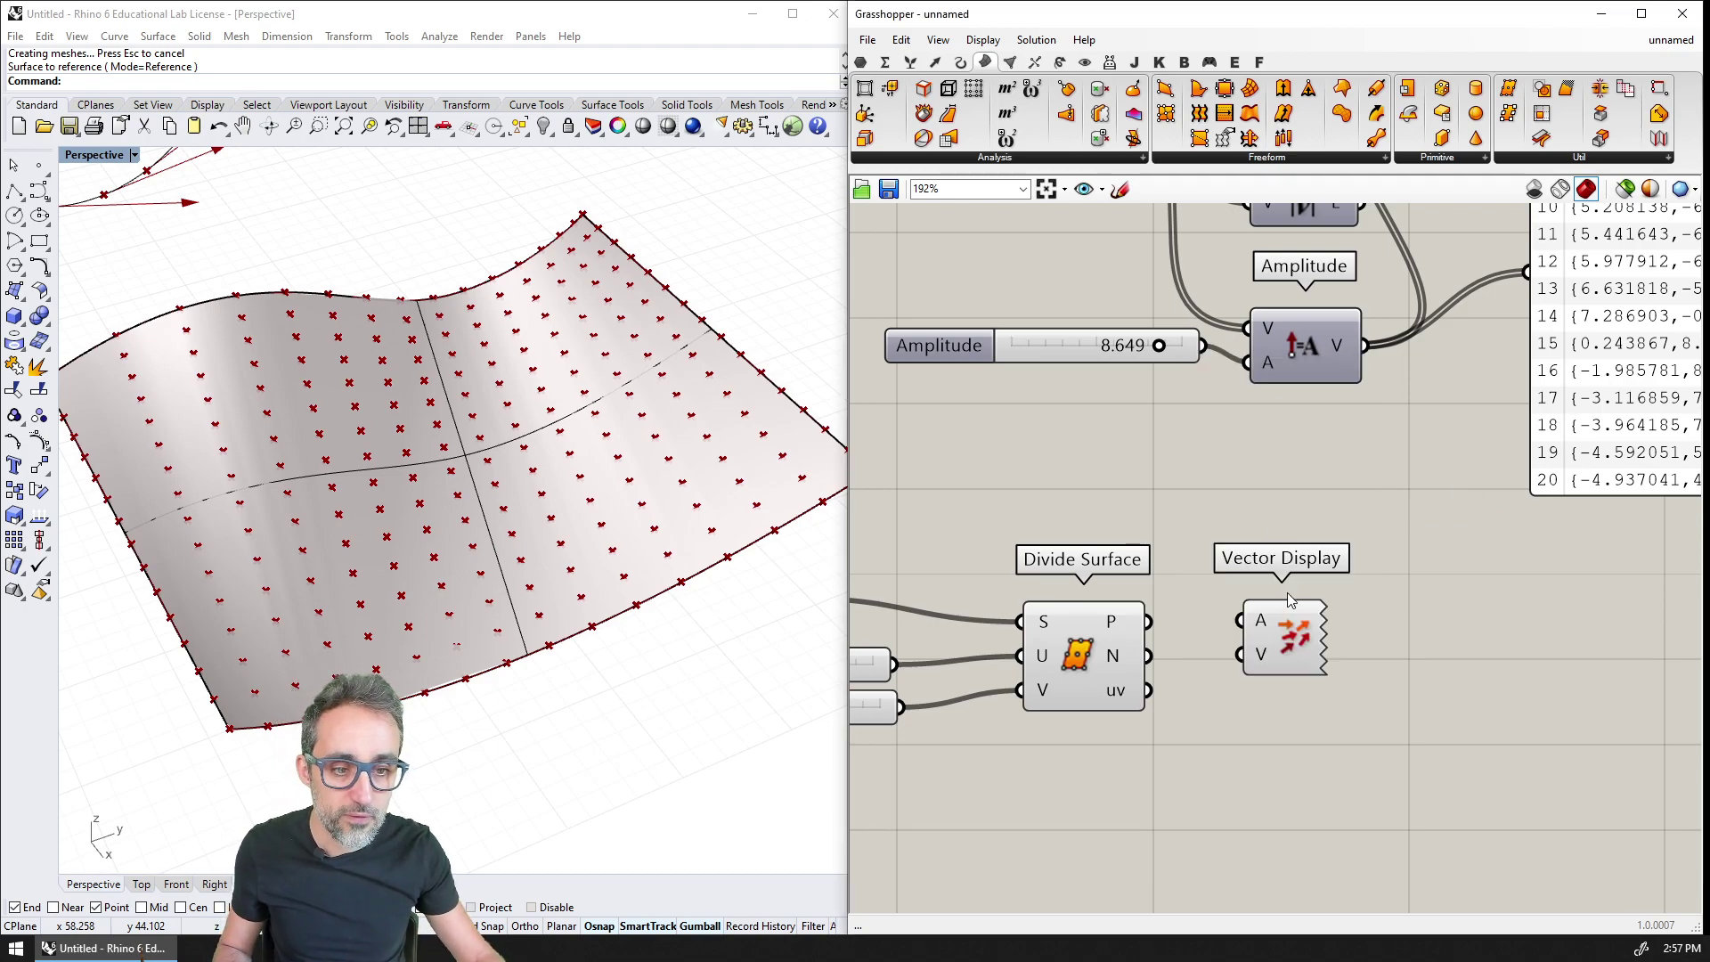
left_click_drag(1149, 664, 1316, 655)
left_click_drag(1149, 622, 1275, 622)
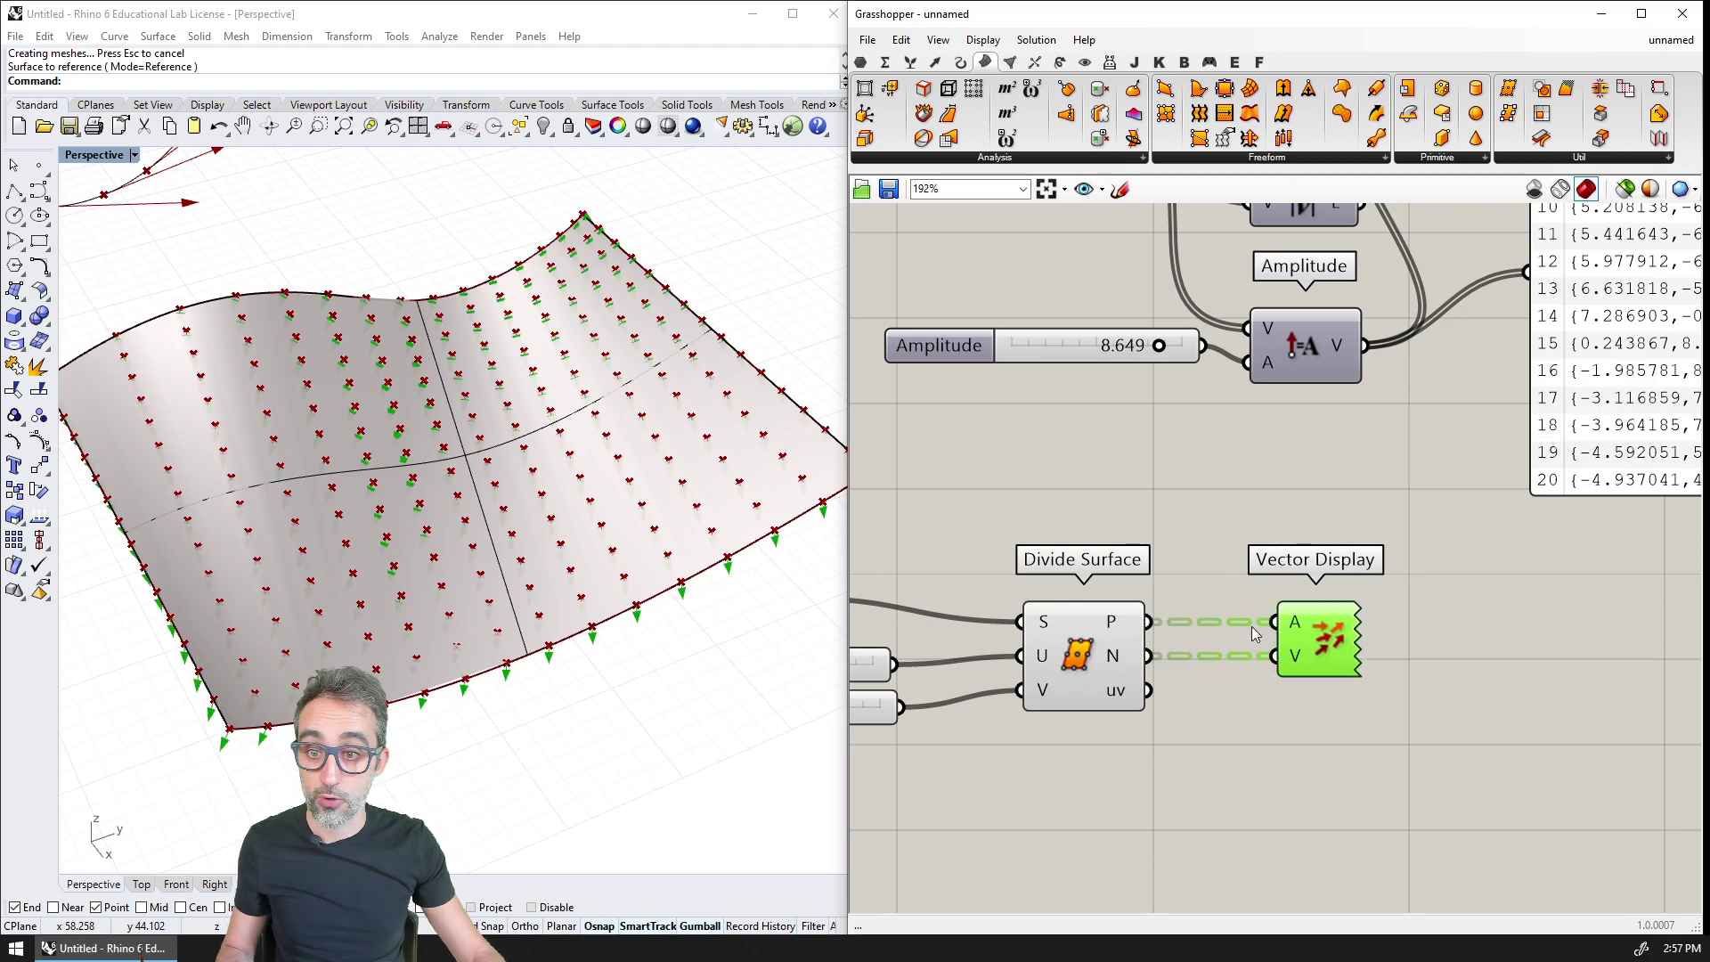
right_click_drag(566, 650, 596, 522)
Step: Place an Amplitude component below Vector Display and connect Divide Surface's N output to its V input
right_click(1273, 453)
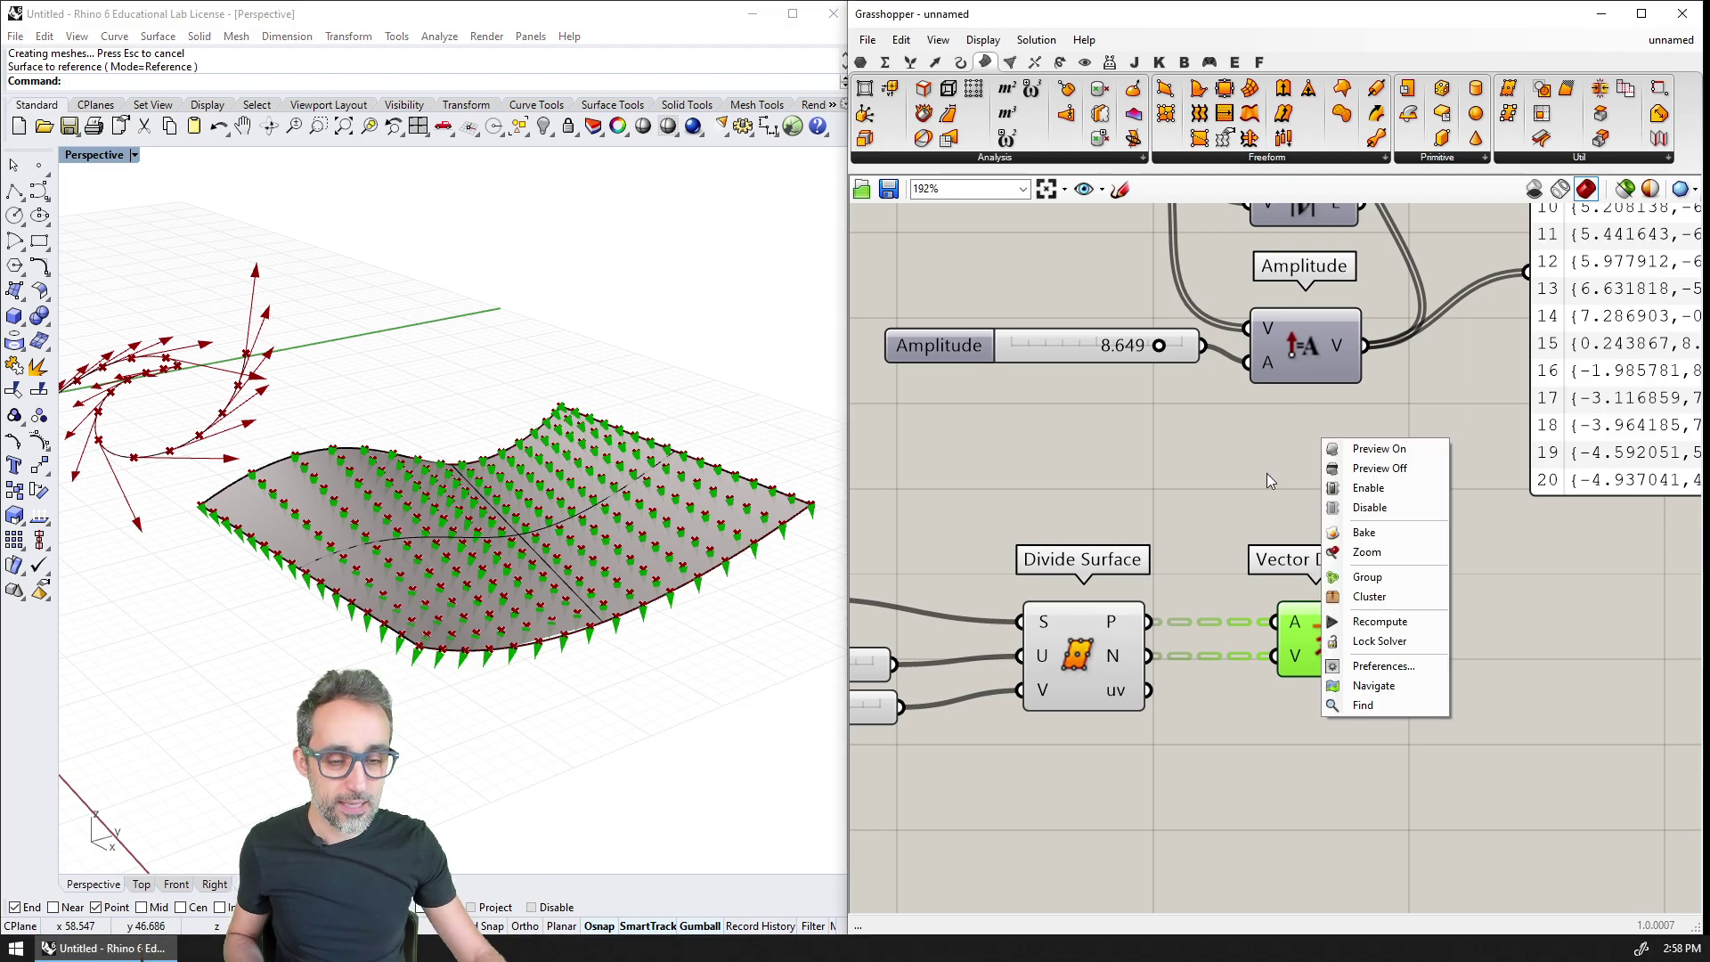
left_click(1227, 768)
double_click(1227, 767)
type("amplit")
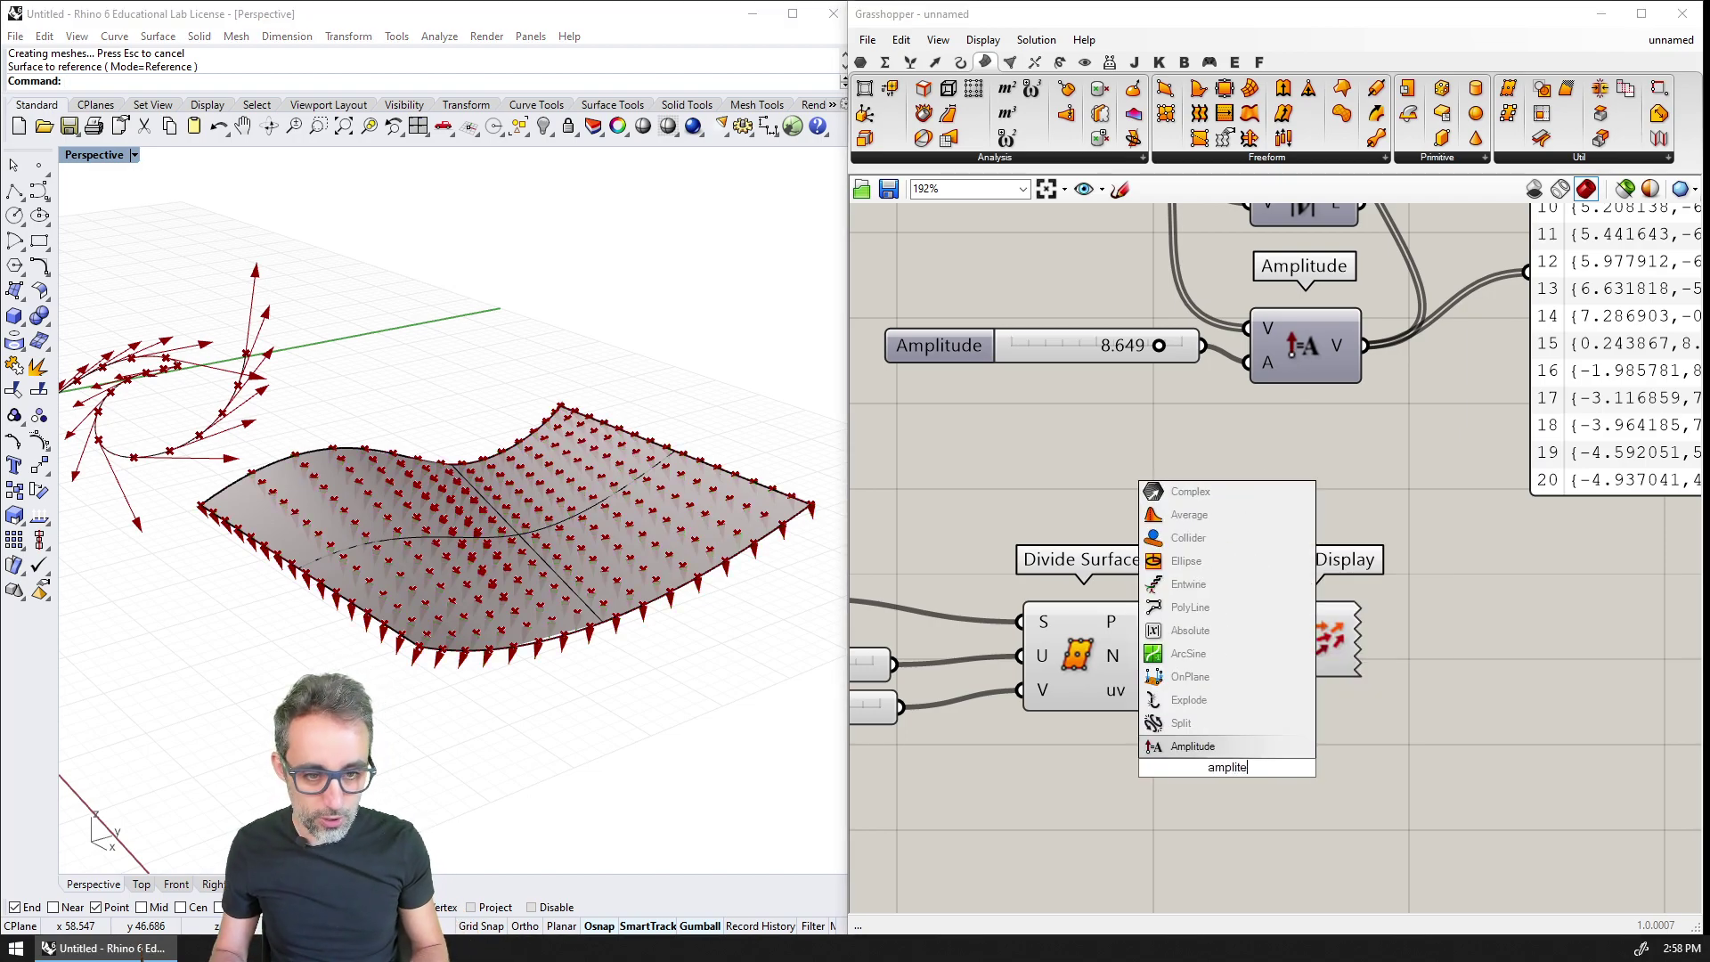
key("Return")
left_click_drag(1245, 777, 1302, 811)
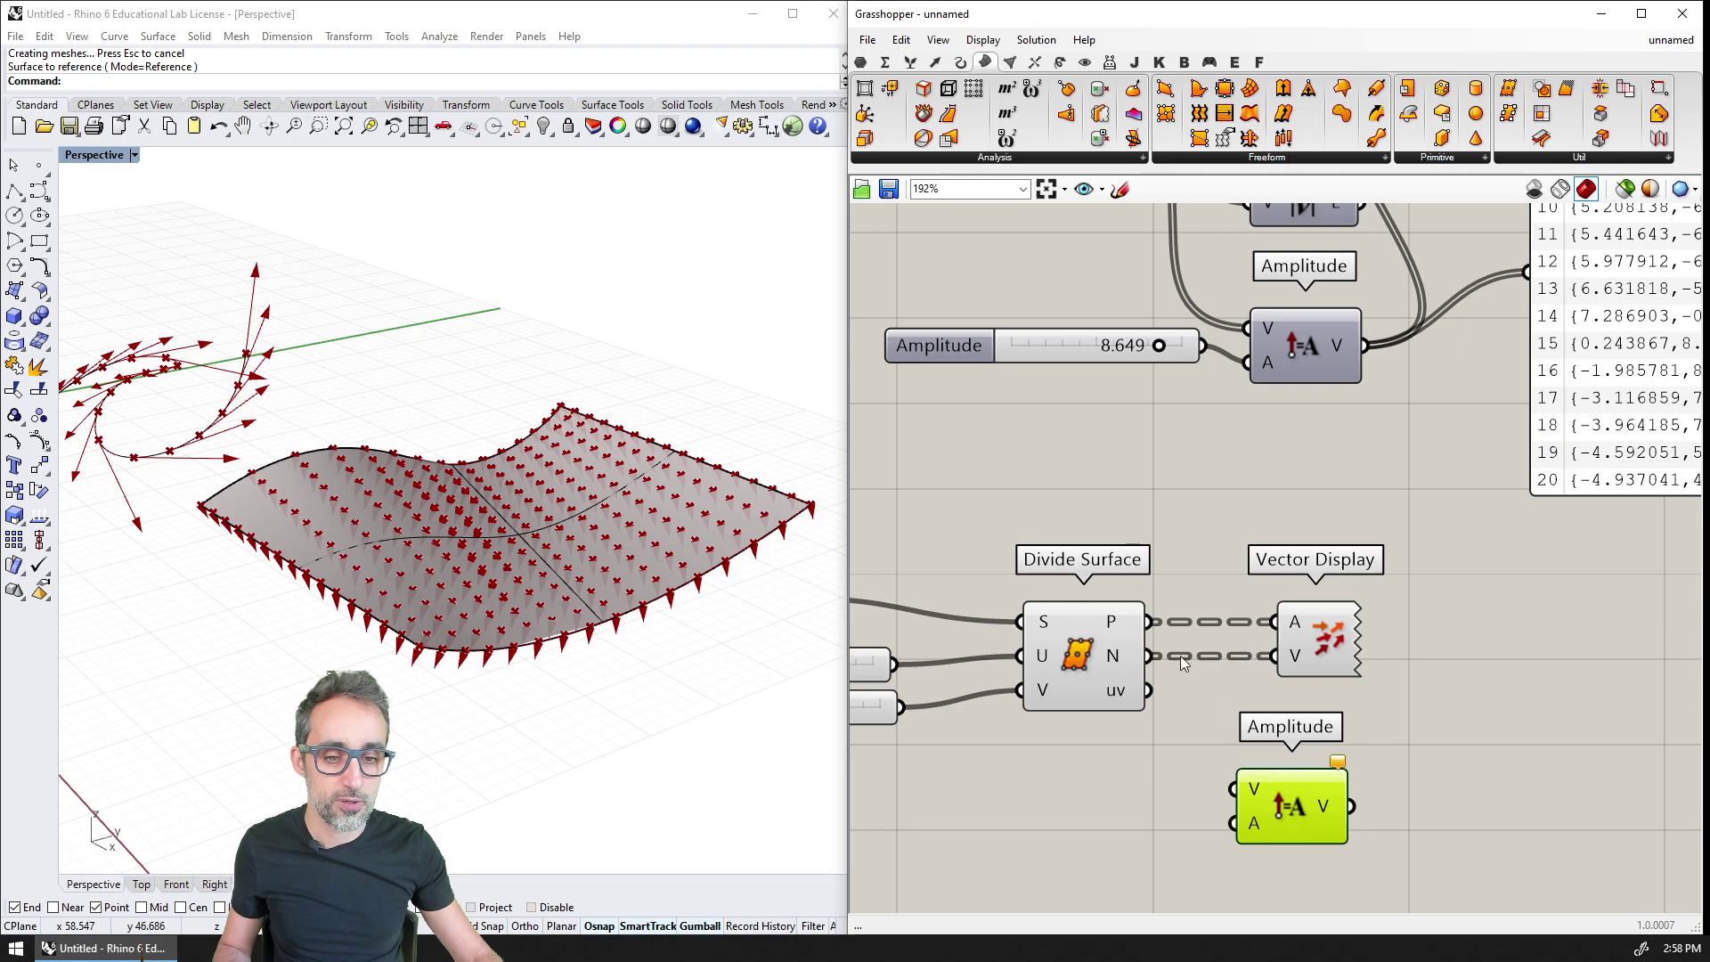
left_click_drag(1149, 656, 1234, 789)
right_click_drag(1288, 812, 1453, 699)
left_click(1209, 707)
double_click(1209, 707)
type("-100")
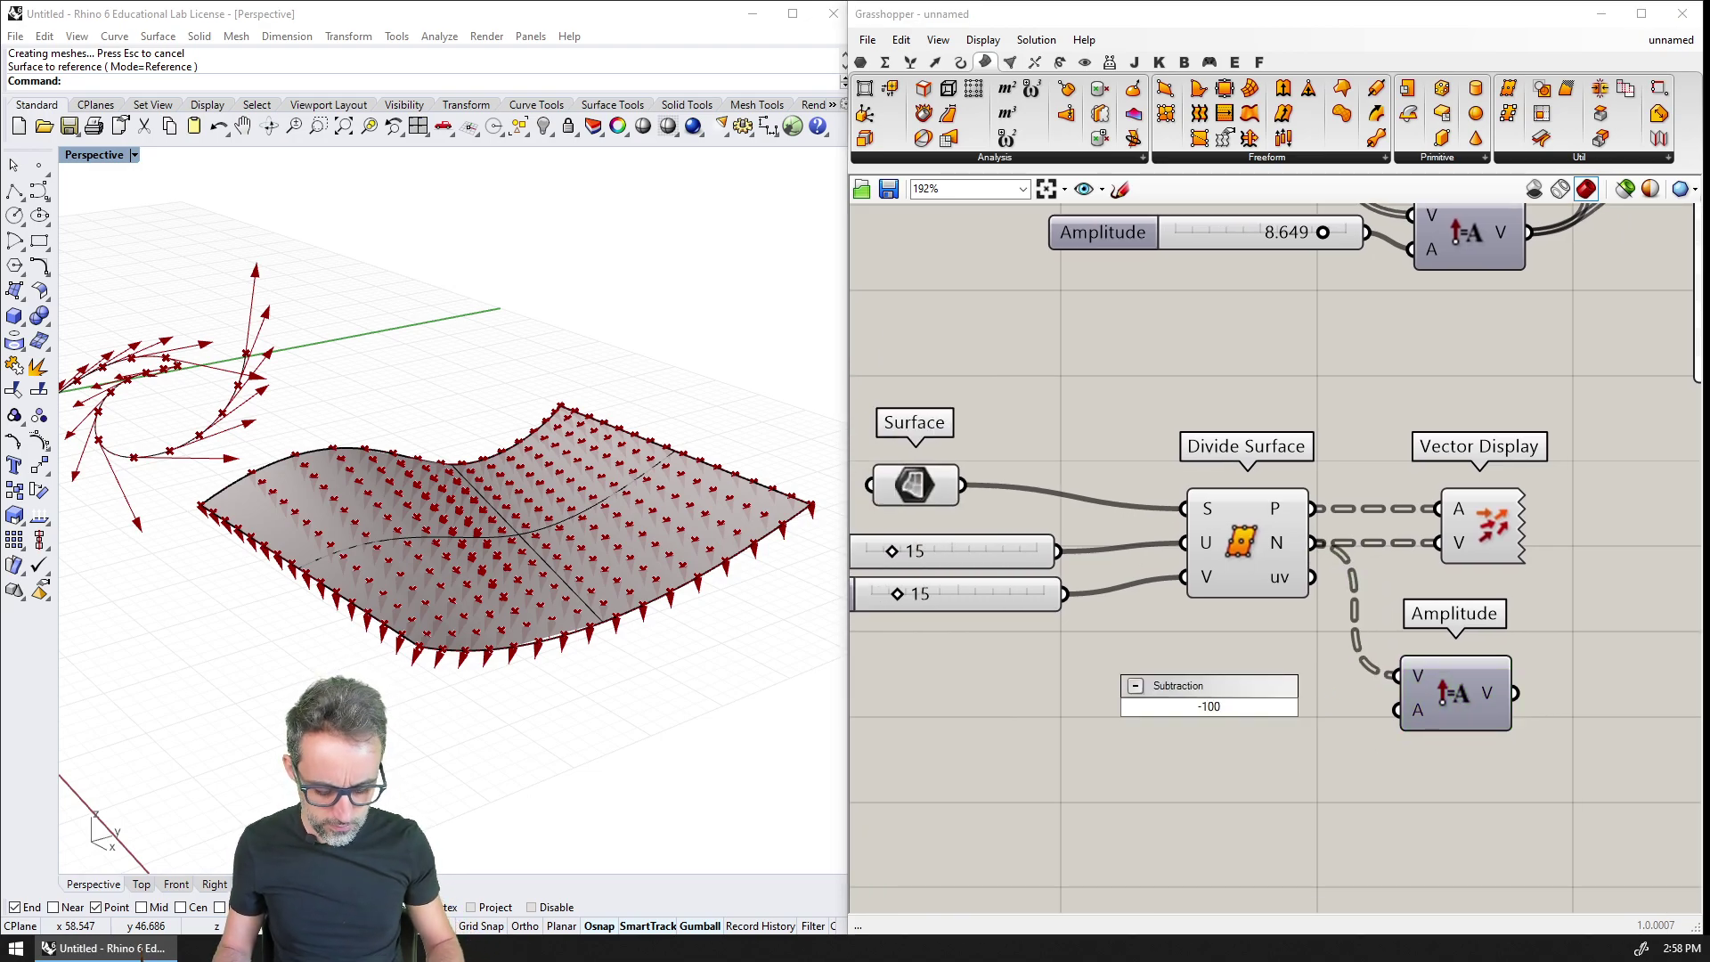
key("Escape")
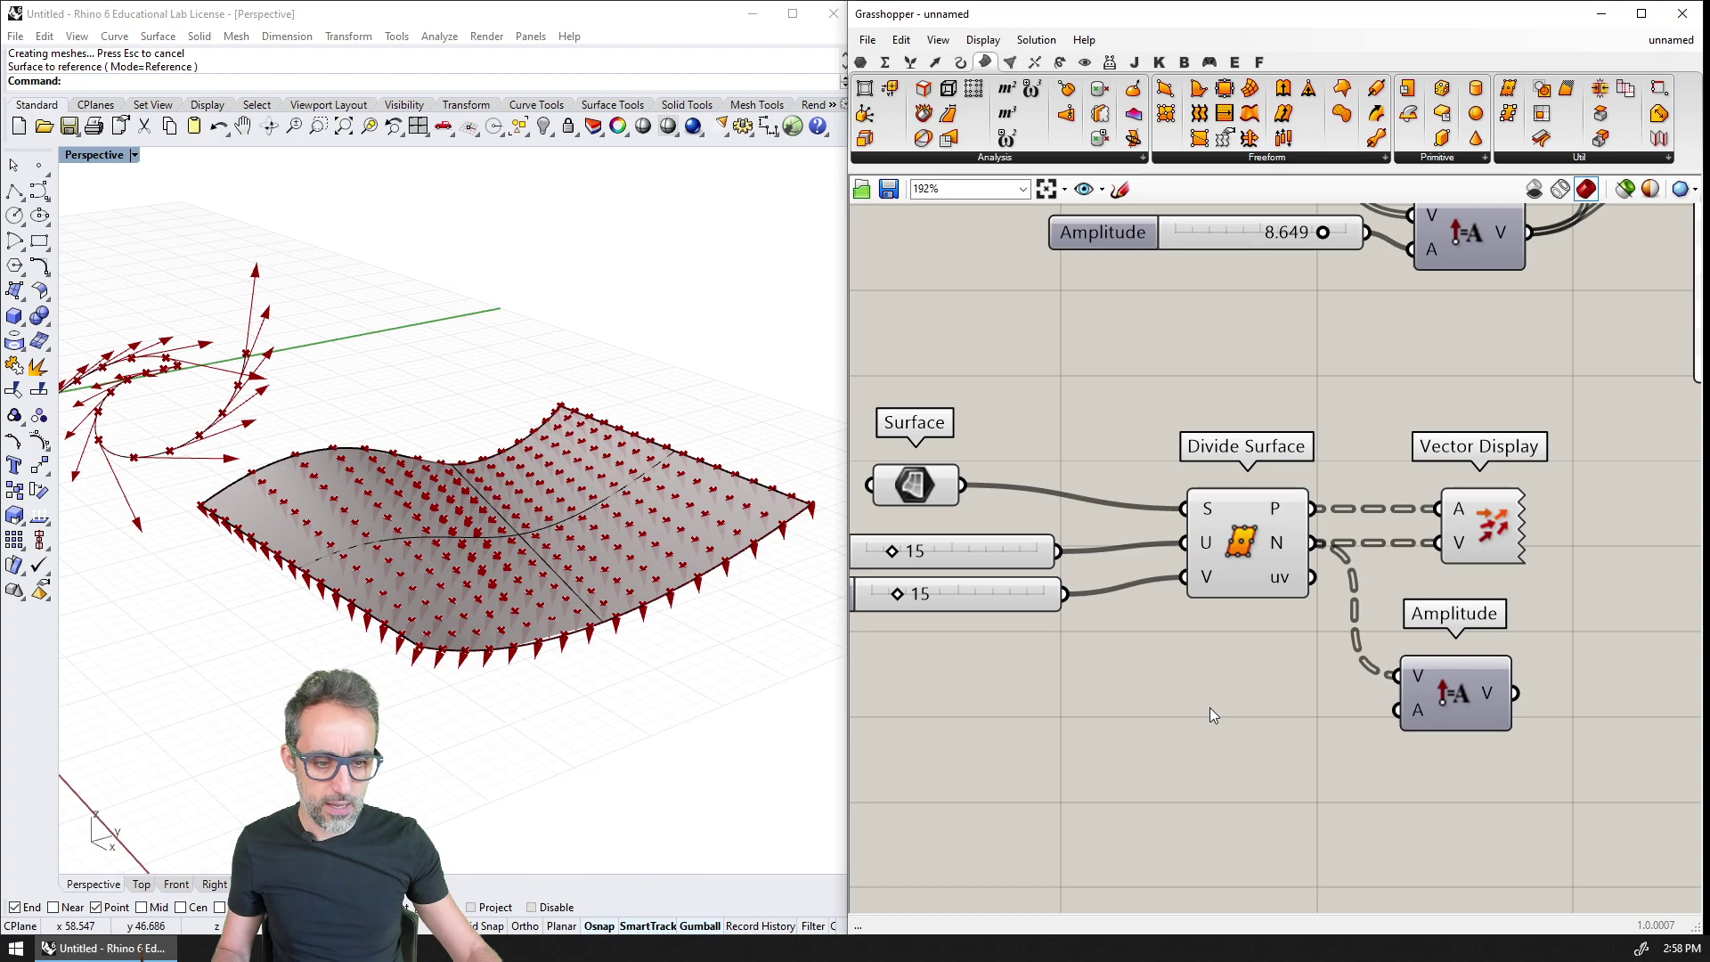
Step: Create a number slider set to 10.00 below Divide Surface and extend its lower limit into negative values
double_click(1111, 704)
type("10")
key("Return")
right_click(1109, 703)
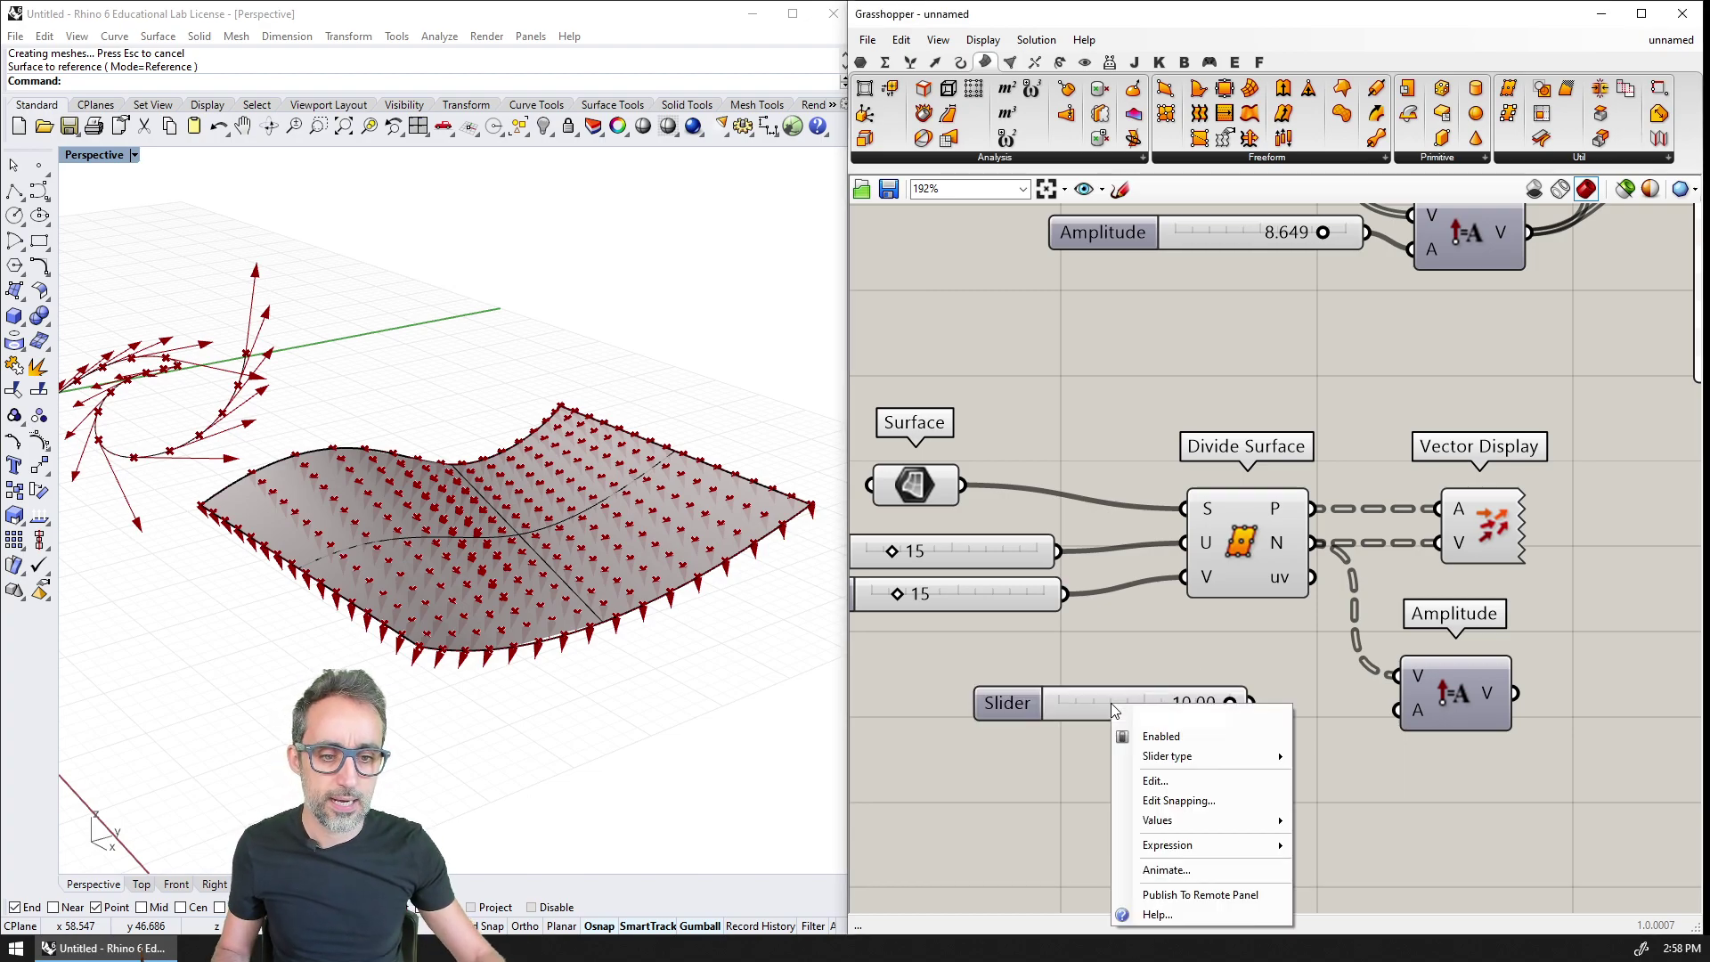
key("Escape")
right_click(1160, 700)
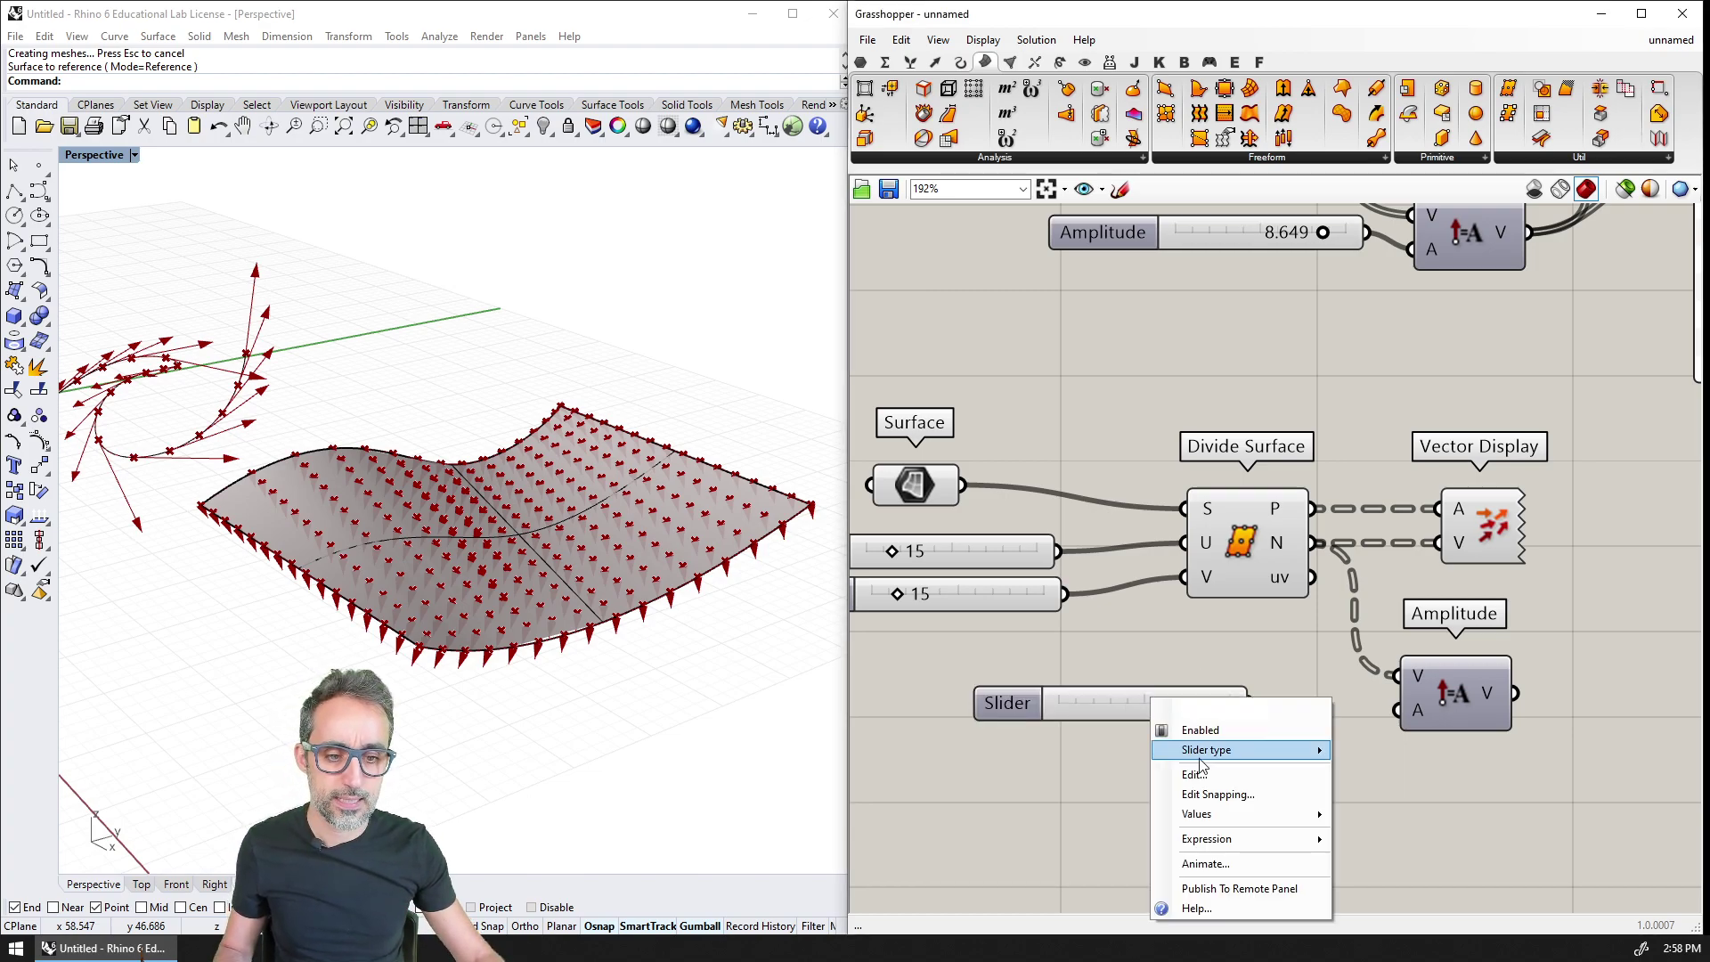
left_click(1203, 772)
double_click(1213, 771)
type("-1")
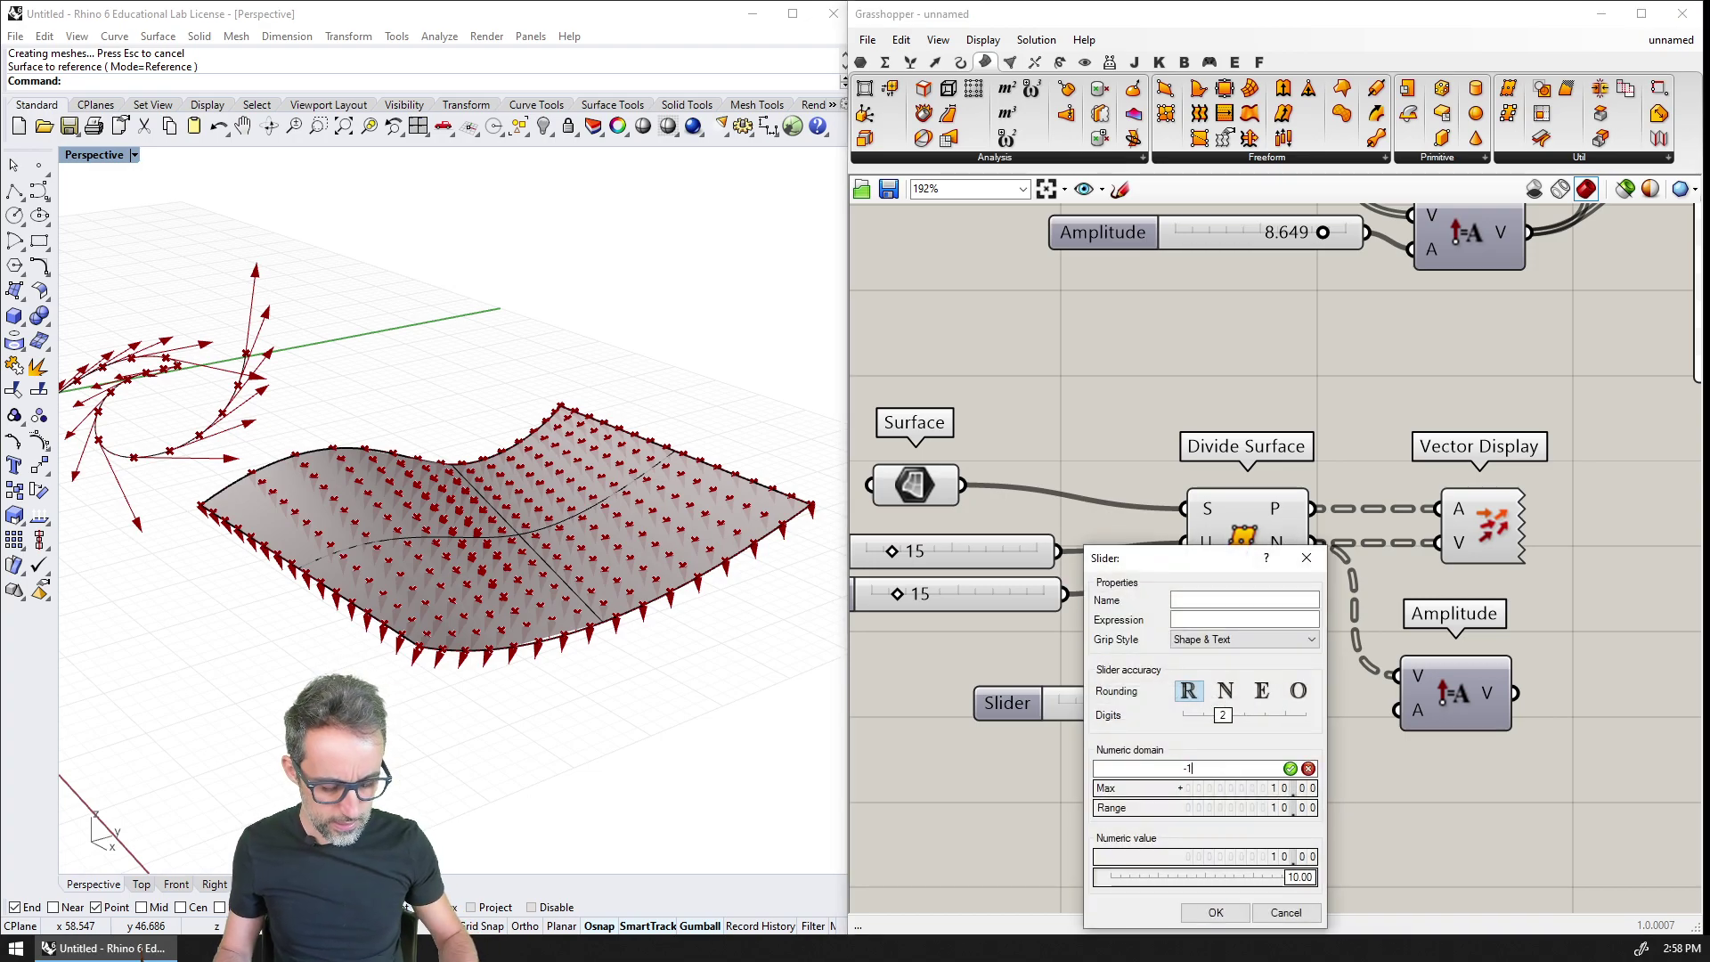
key("Return")
left_click(1212, 910)
Step: Connect the slider to Amplitude's A input and Amplitude's output to Vector Display's V, set the slider to -7.12 and inspect the flipped normals
left_click_drag(1251, 703, 1396, 709)
left_click_drag(1517, 694, 1439, 543)
left_click_drag(1270, 708, 1125, 702)
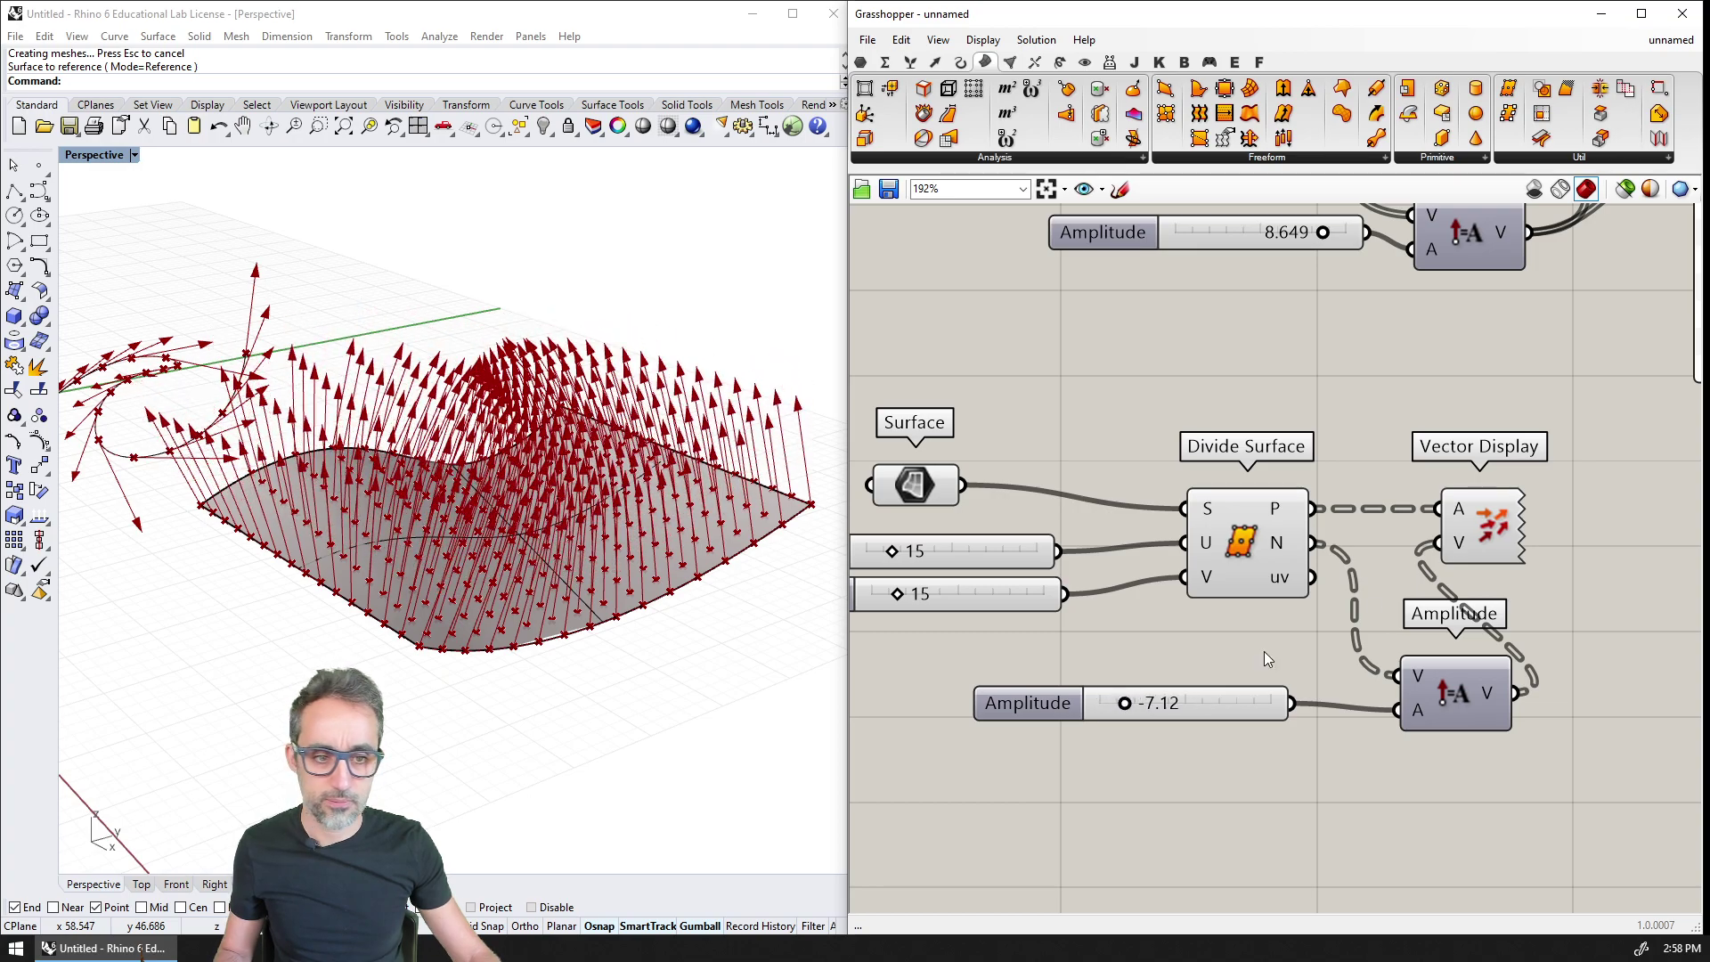
left_click(1494, 531)
right_click_drag(1702, 560, 993, 581)
right_click_drag(728, 588, 603, 605)
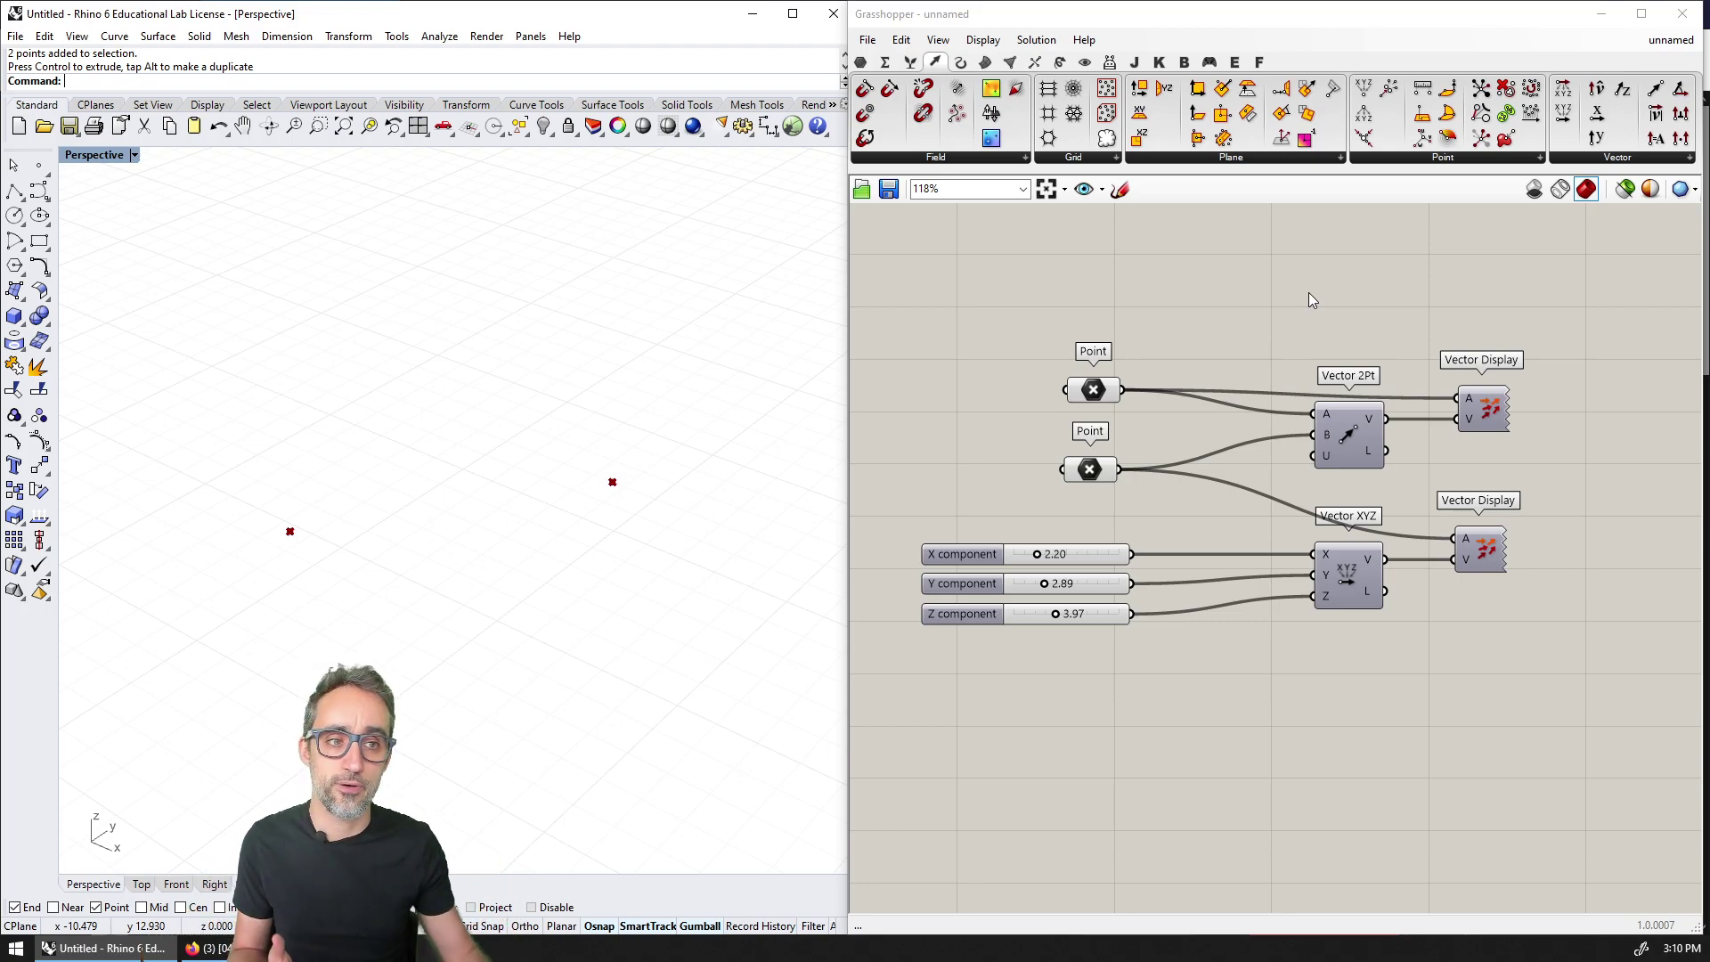
Step: Review the list of available Vector components
left_click(1600, 163)
left_click(1599, 162)
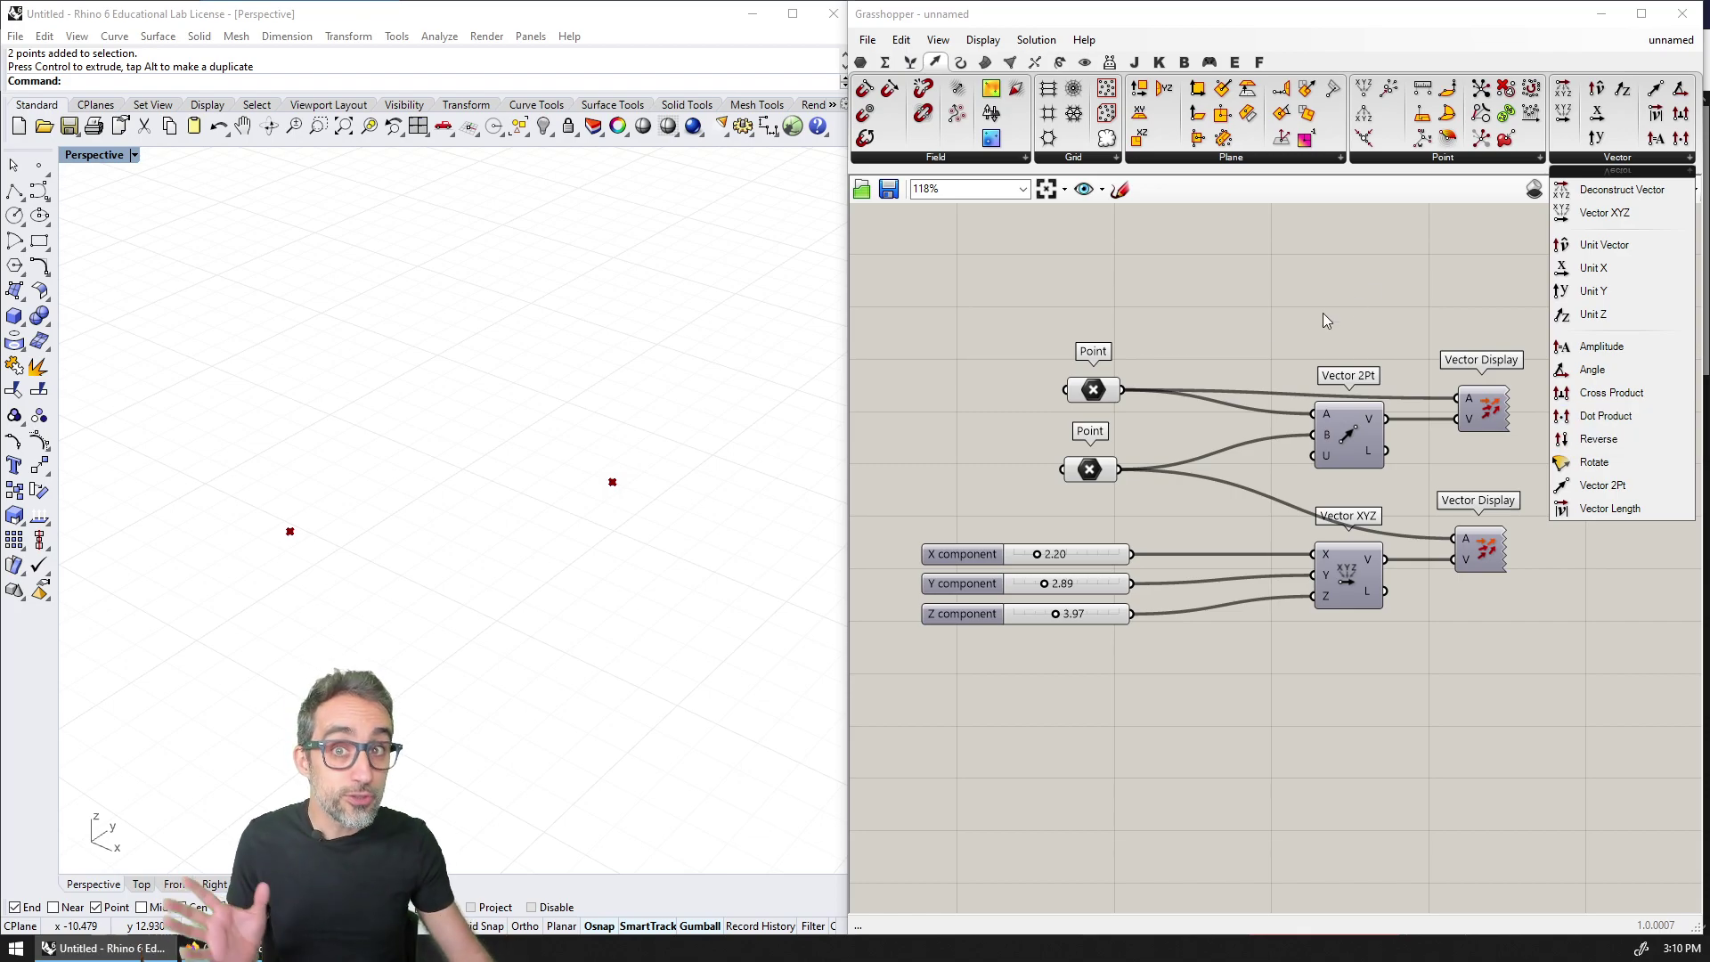
left_click(1376, 718)
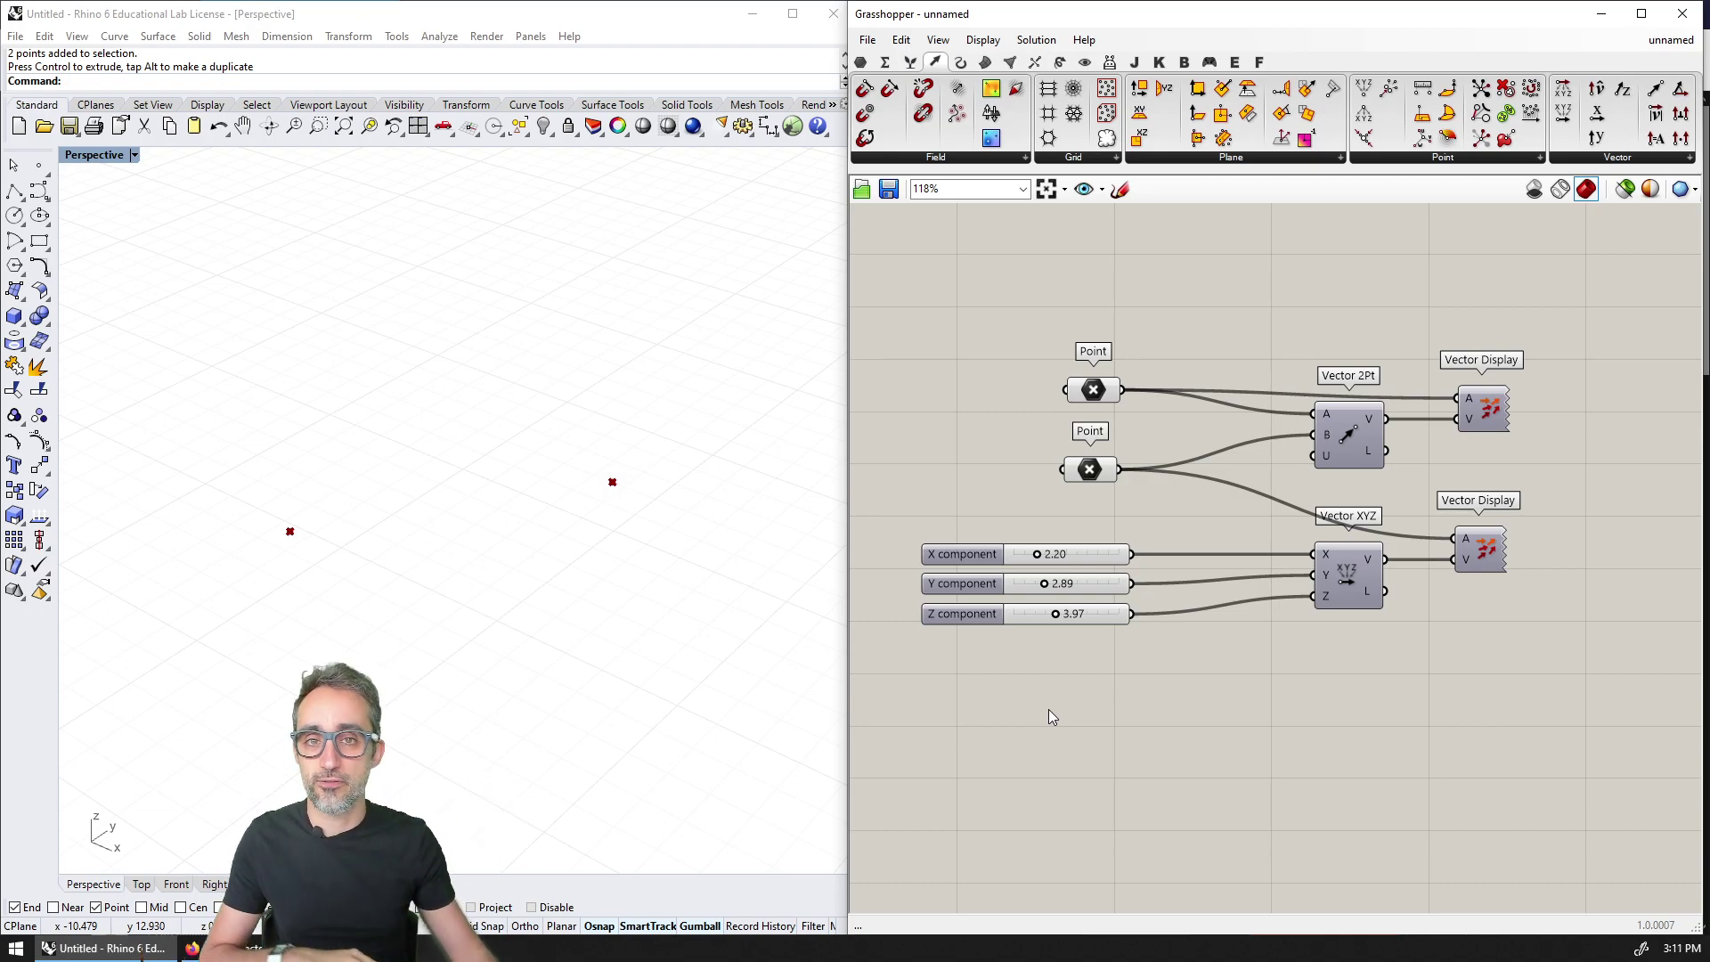
Step: Switch to the web browser to show the [04] Vectors lecture and its GSD-6338 playlist on YouTube, and return to Grasshopper
left_click(235, 947)
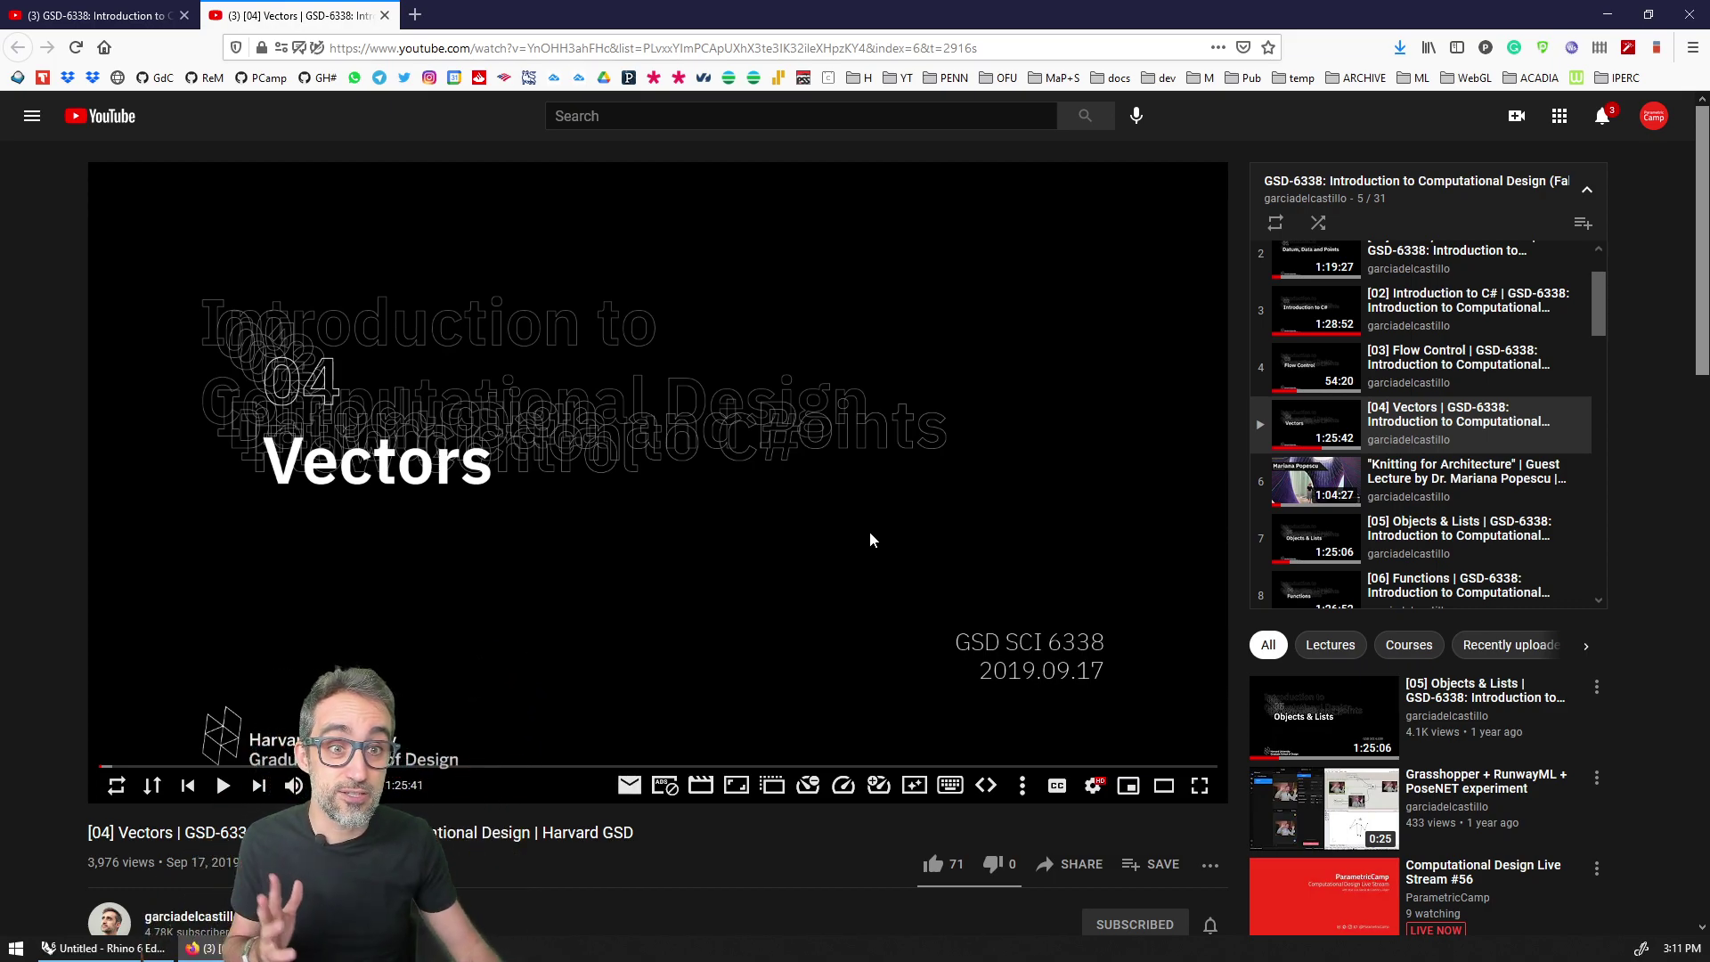
left_click_drag(1601, 309, 1603, 291)
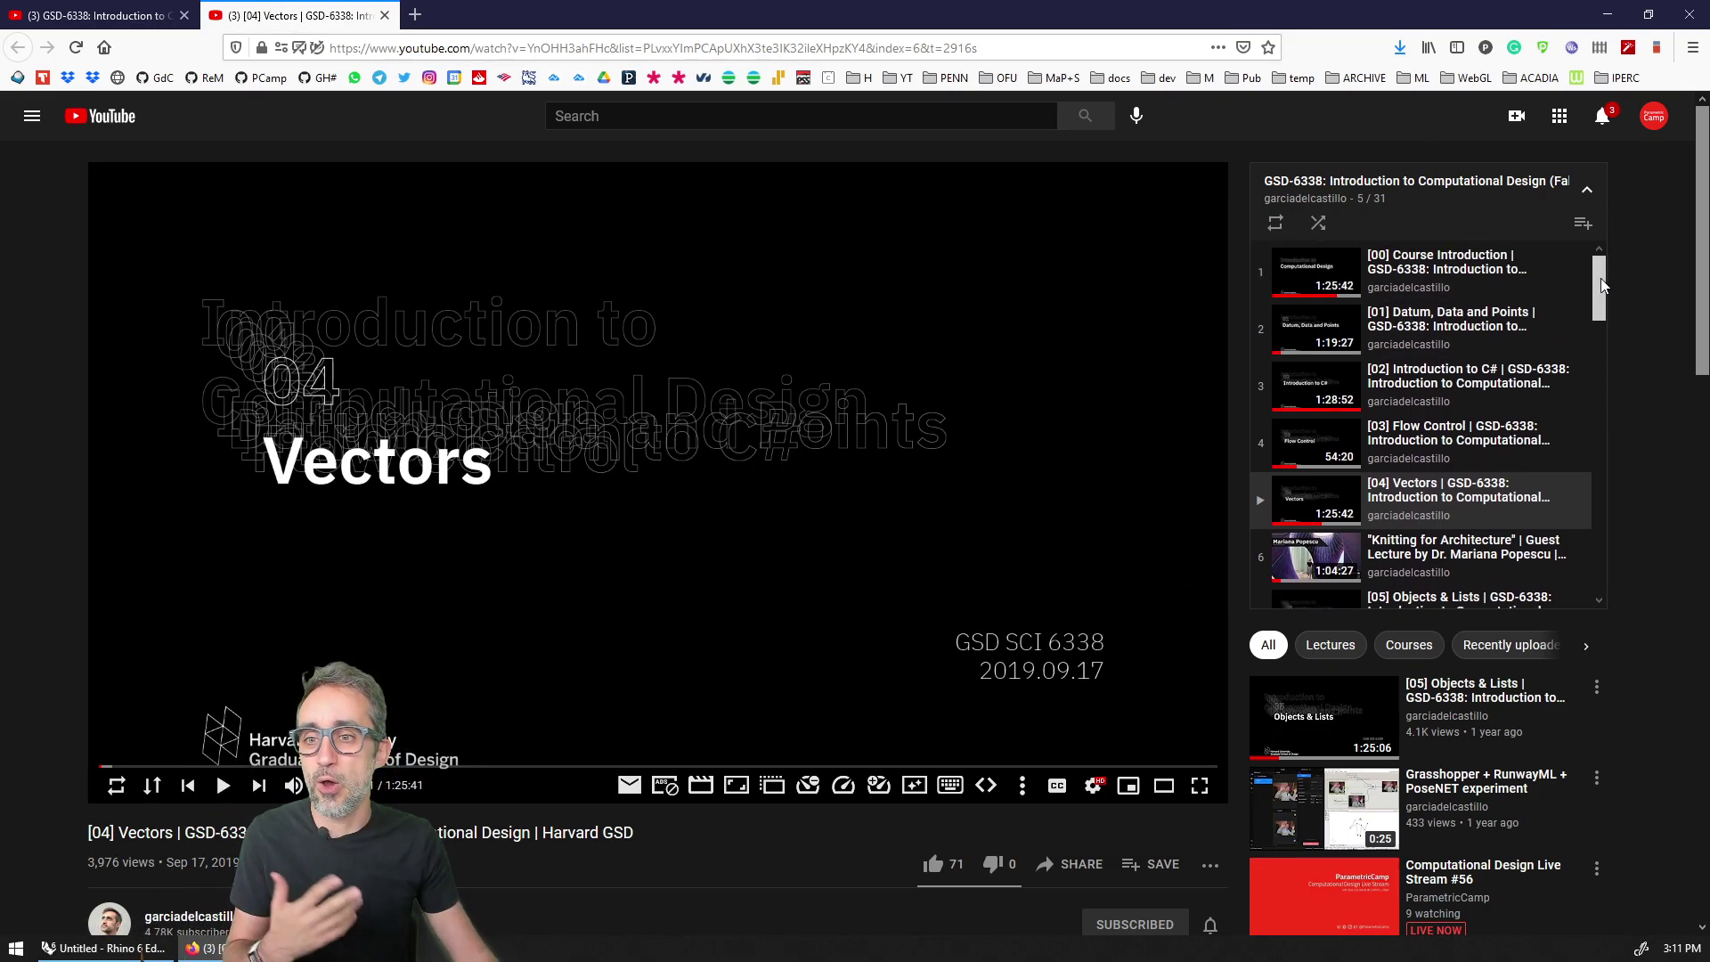
left_click(1607, 14)
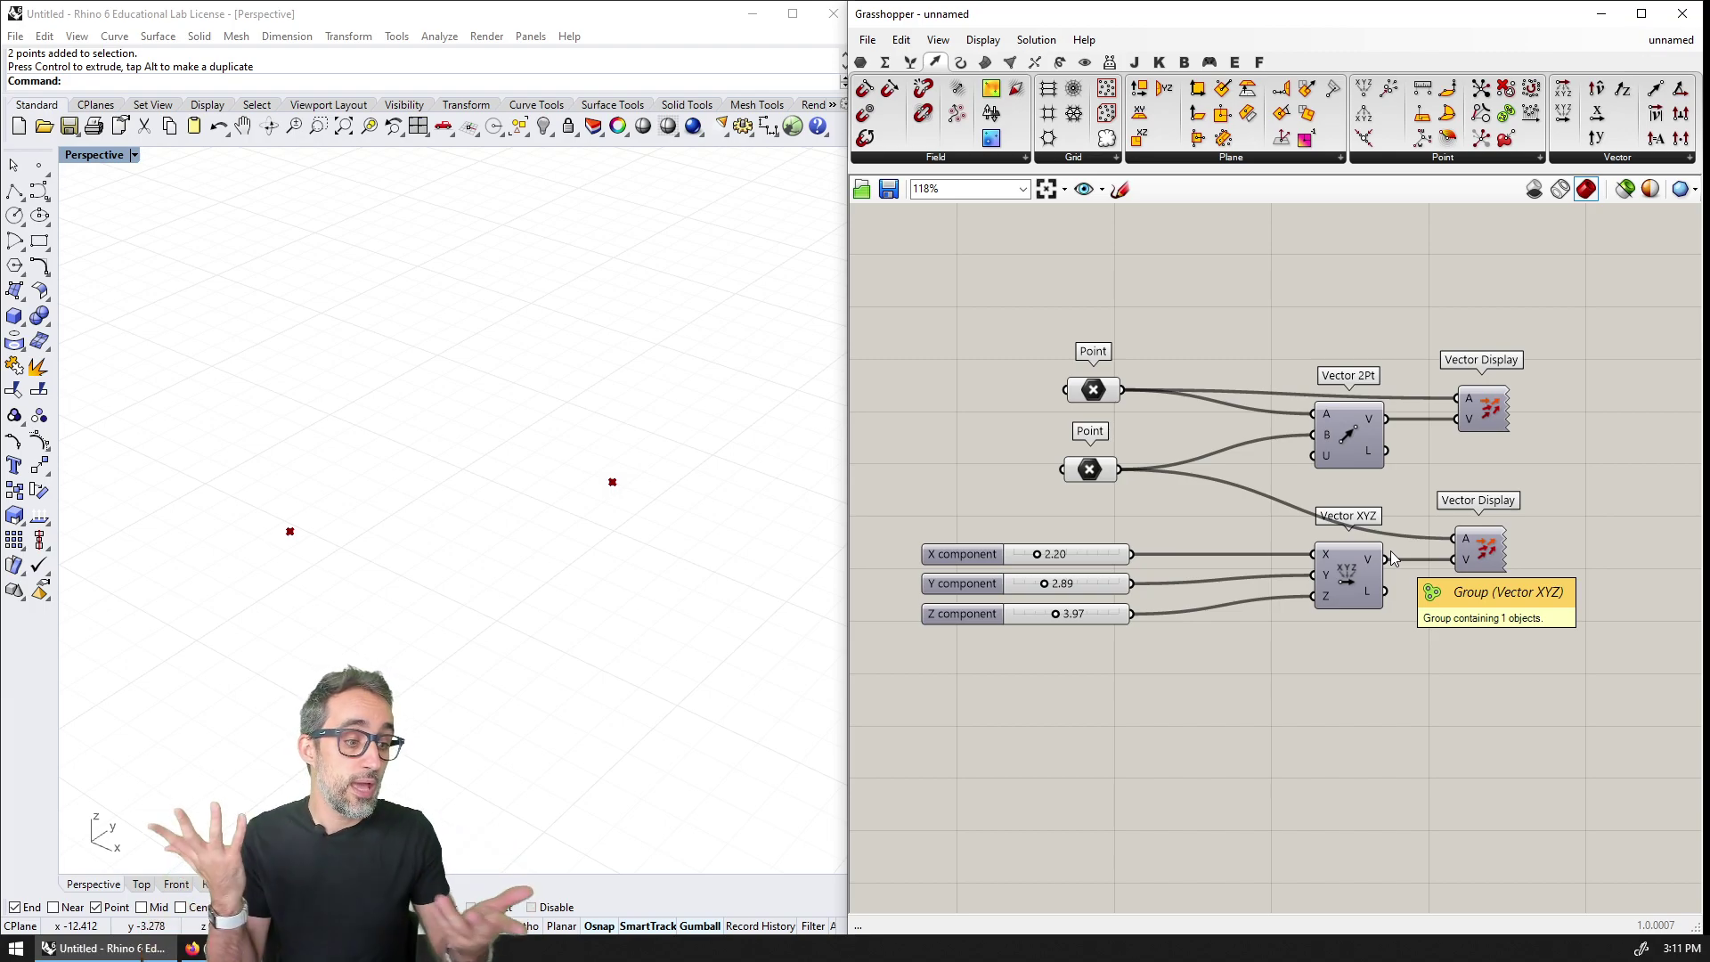
Step: Compare the list of Vector components with the Math operators such as Addition, Subtraction and Multiplication
left_click(1627, 158)
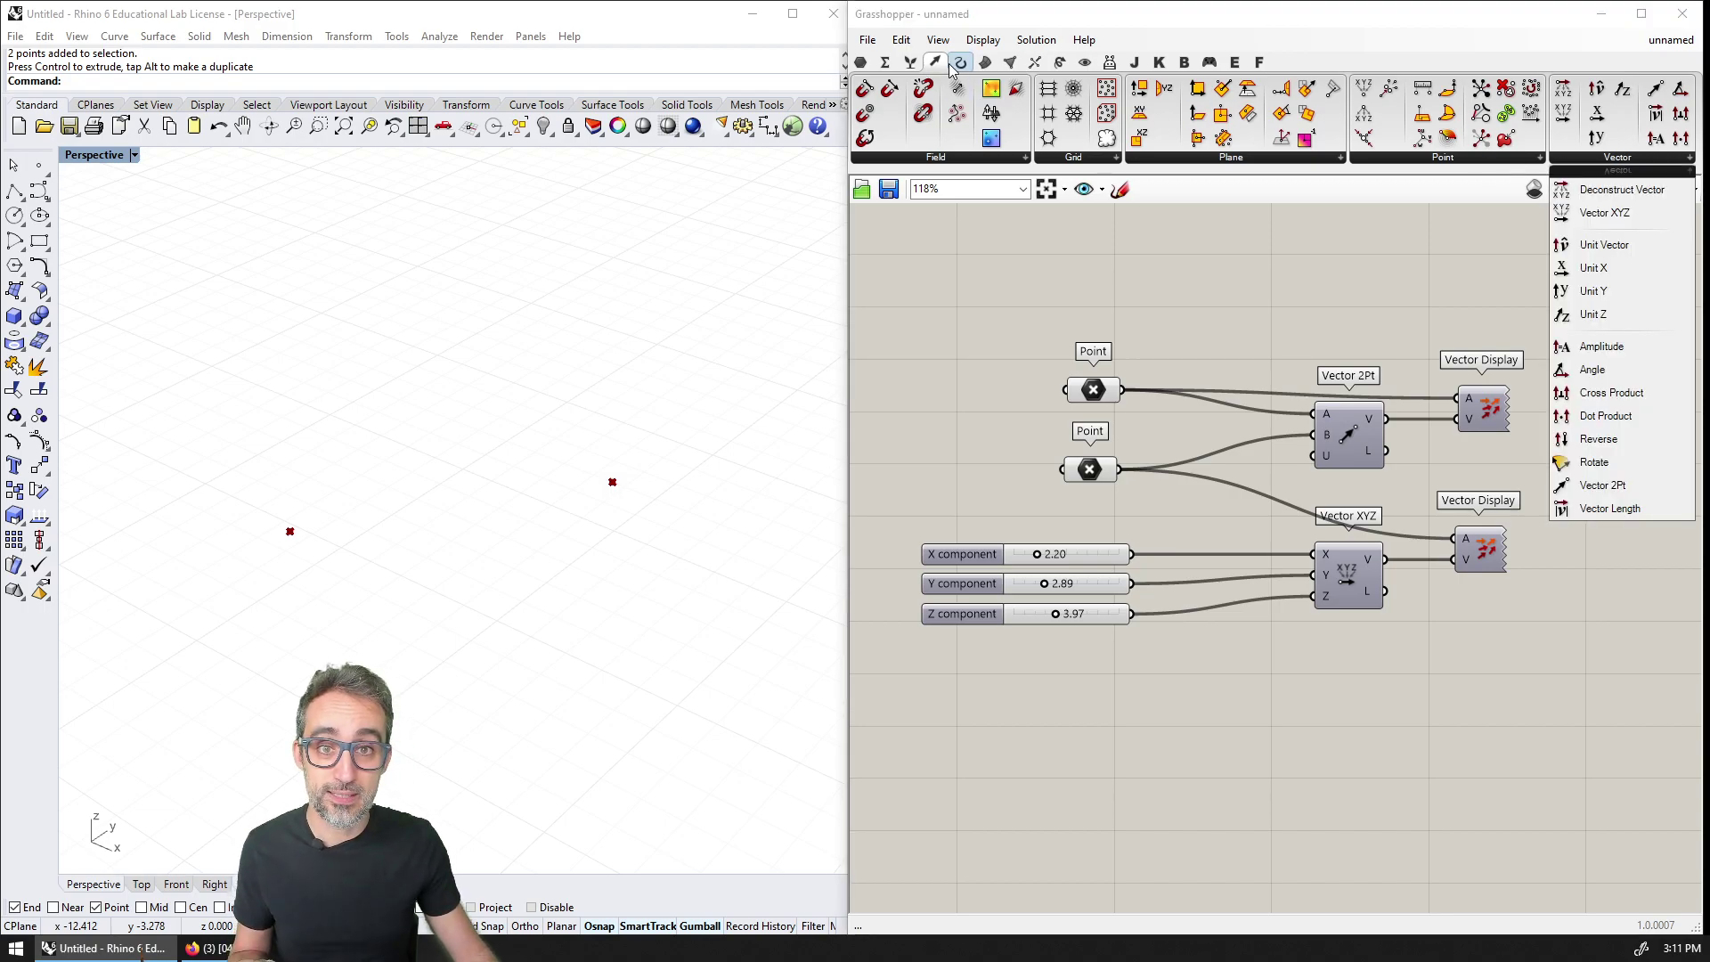
left_click(885, 63)
left_click(1088, 157)
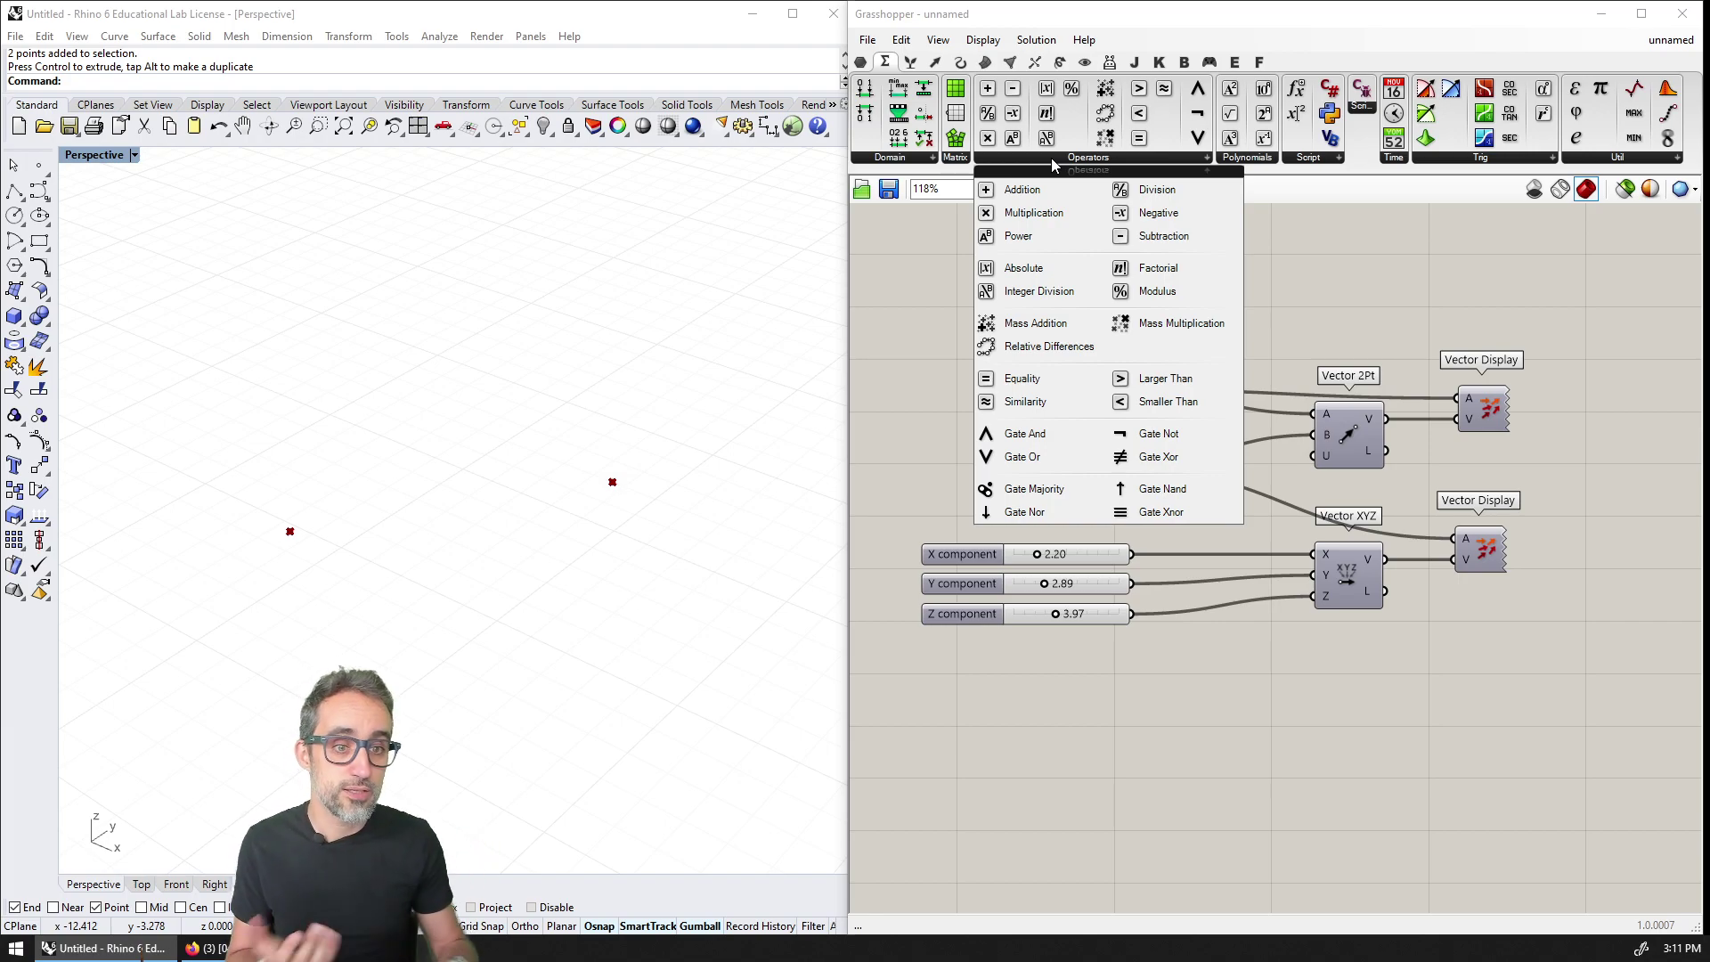
right_click_drag(1577, 373, 1407, 368)
double_click(1407, 368)
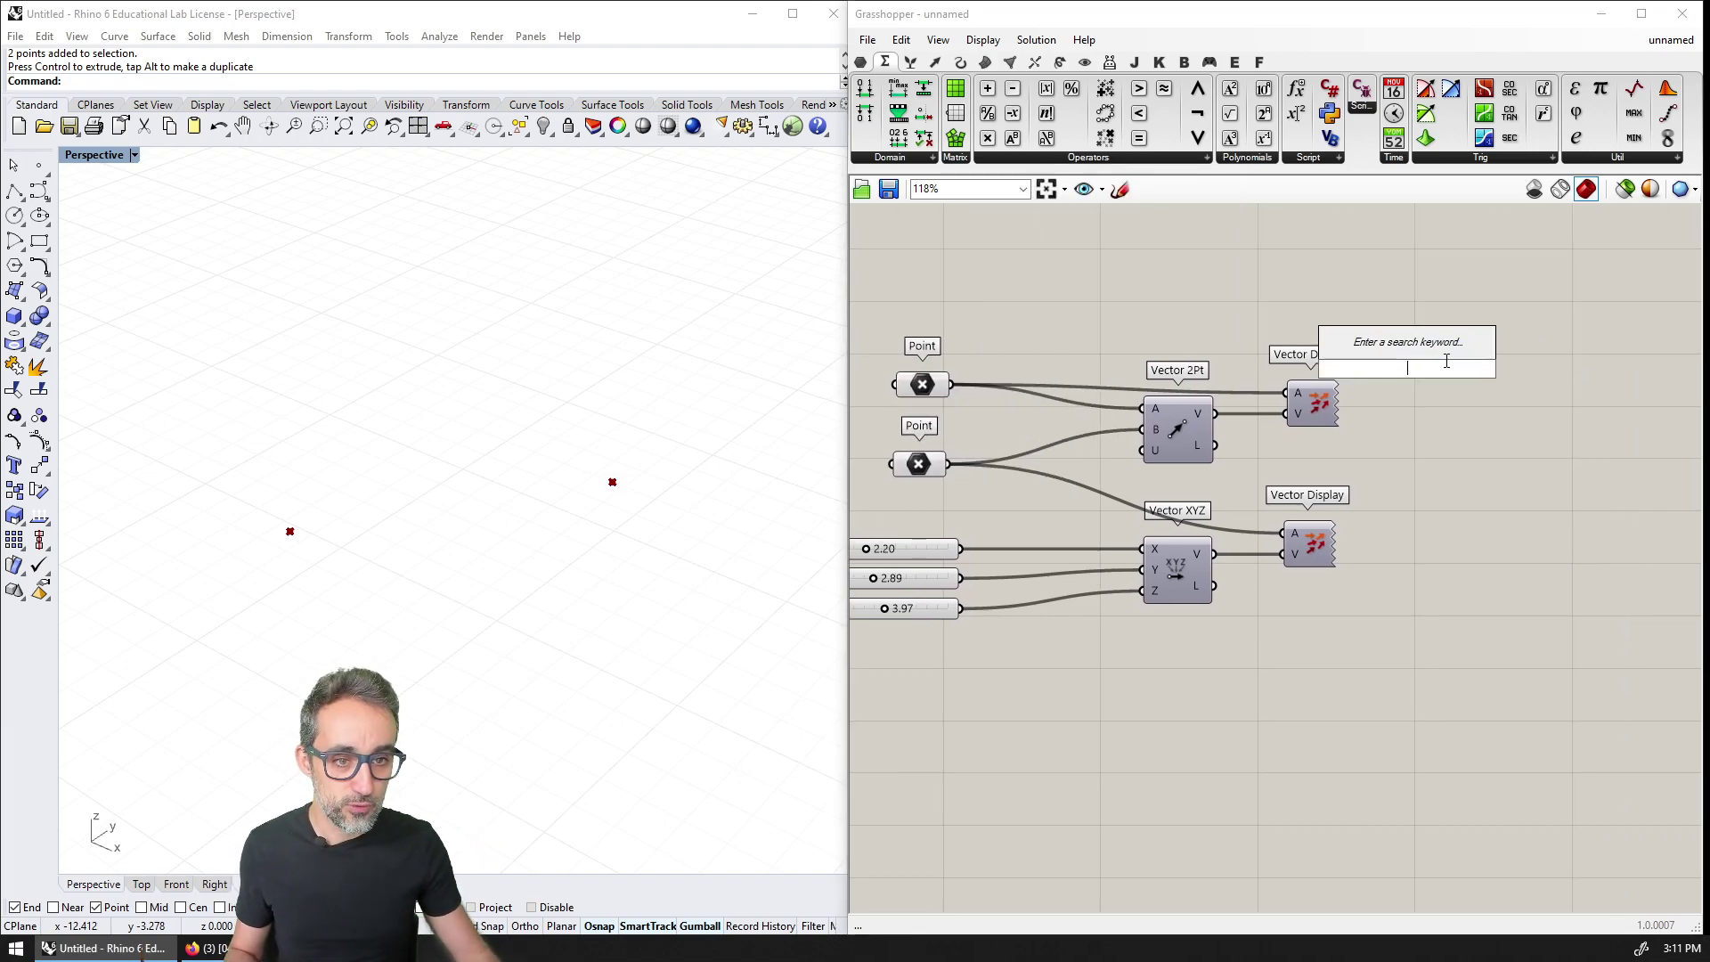
type("pan")
key("Return")
Step: Identify the two referenced points in the Rhino viewport and turn on the preview of the Vector Display fed by Vector 2Pt
left_click(922, 384)
left_click(918, 463)
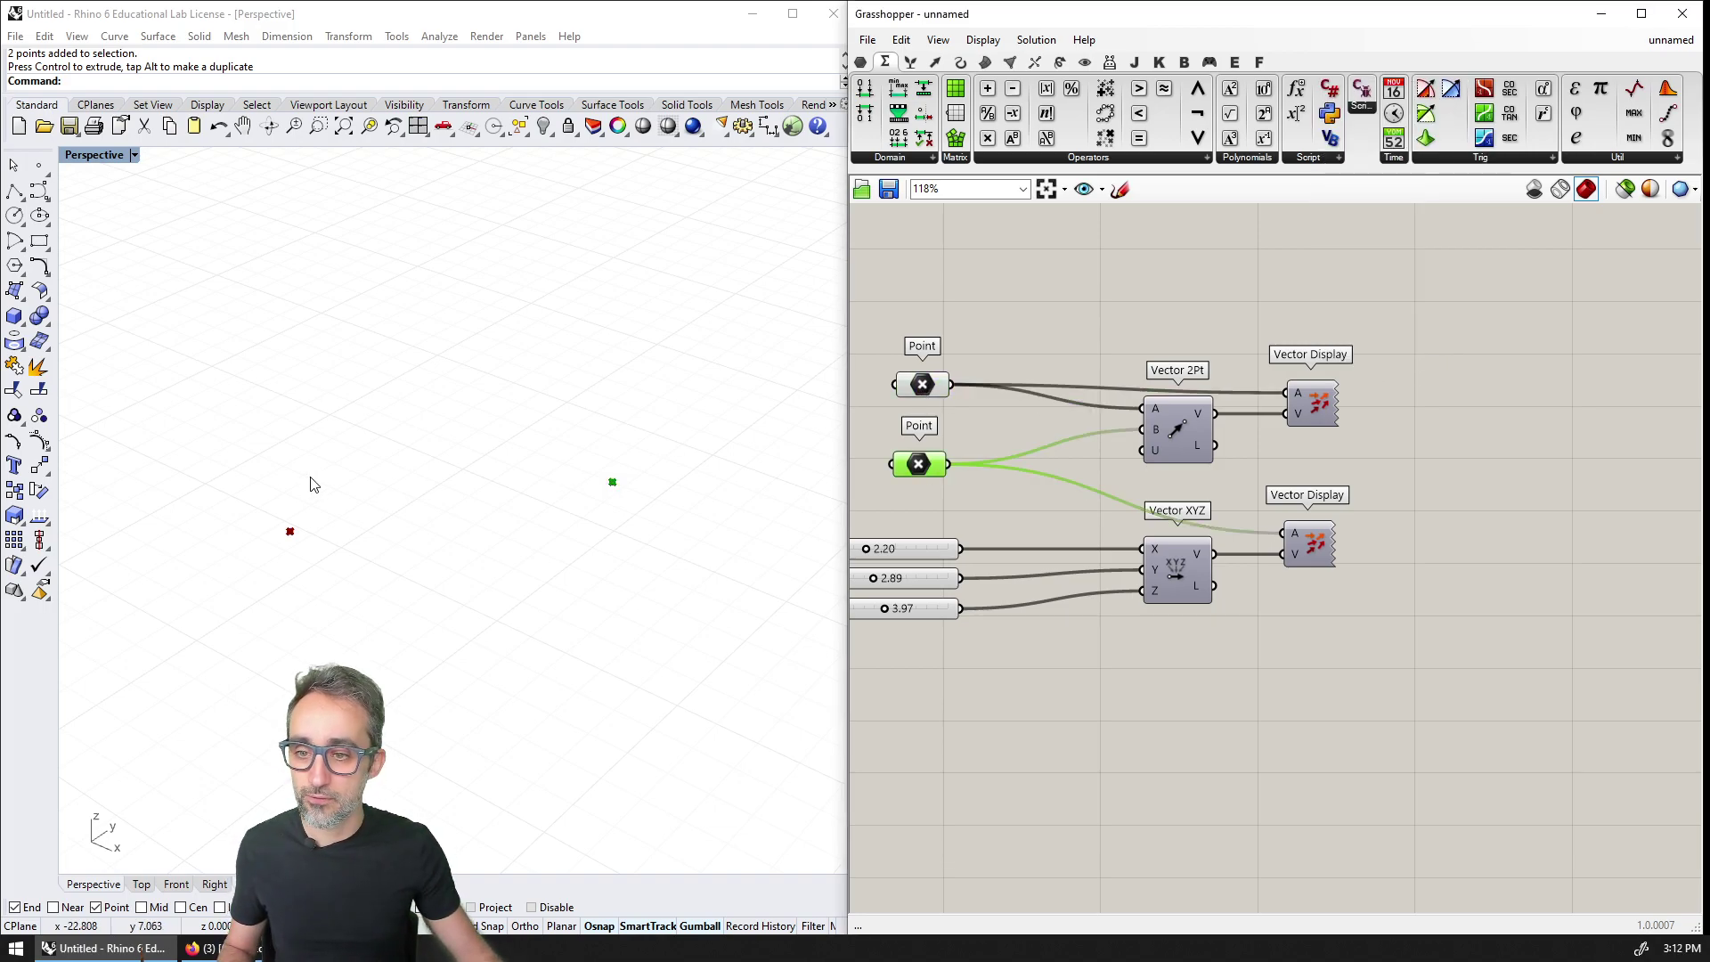
left_click_drag(249, 485, 351, 595)
left_click_drag(478, 413, 631, 543)
left_click(1313, 403)
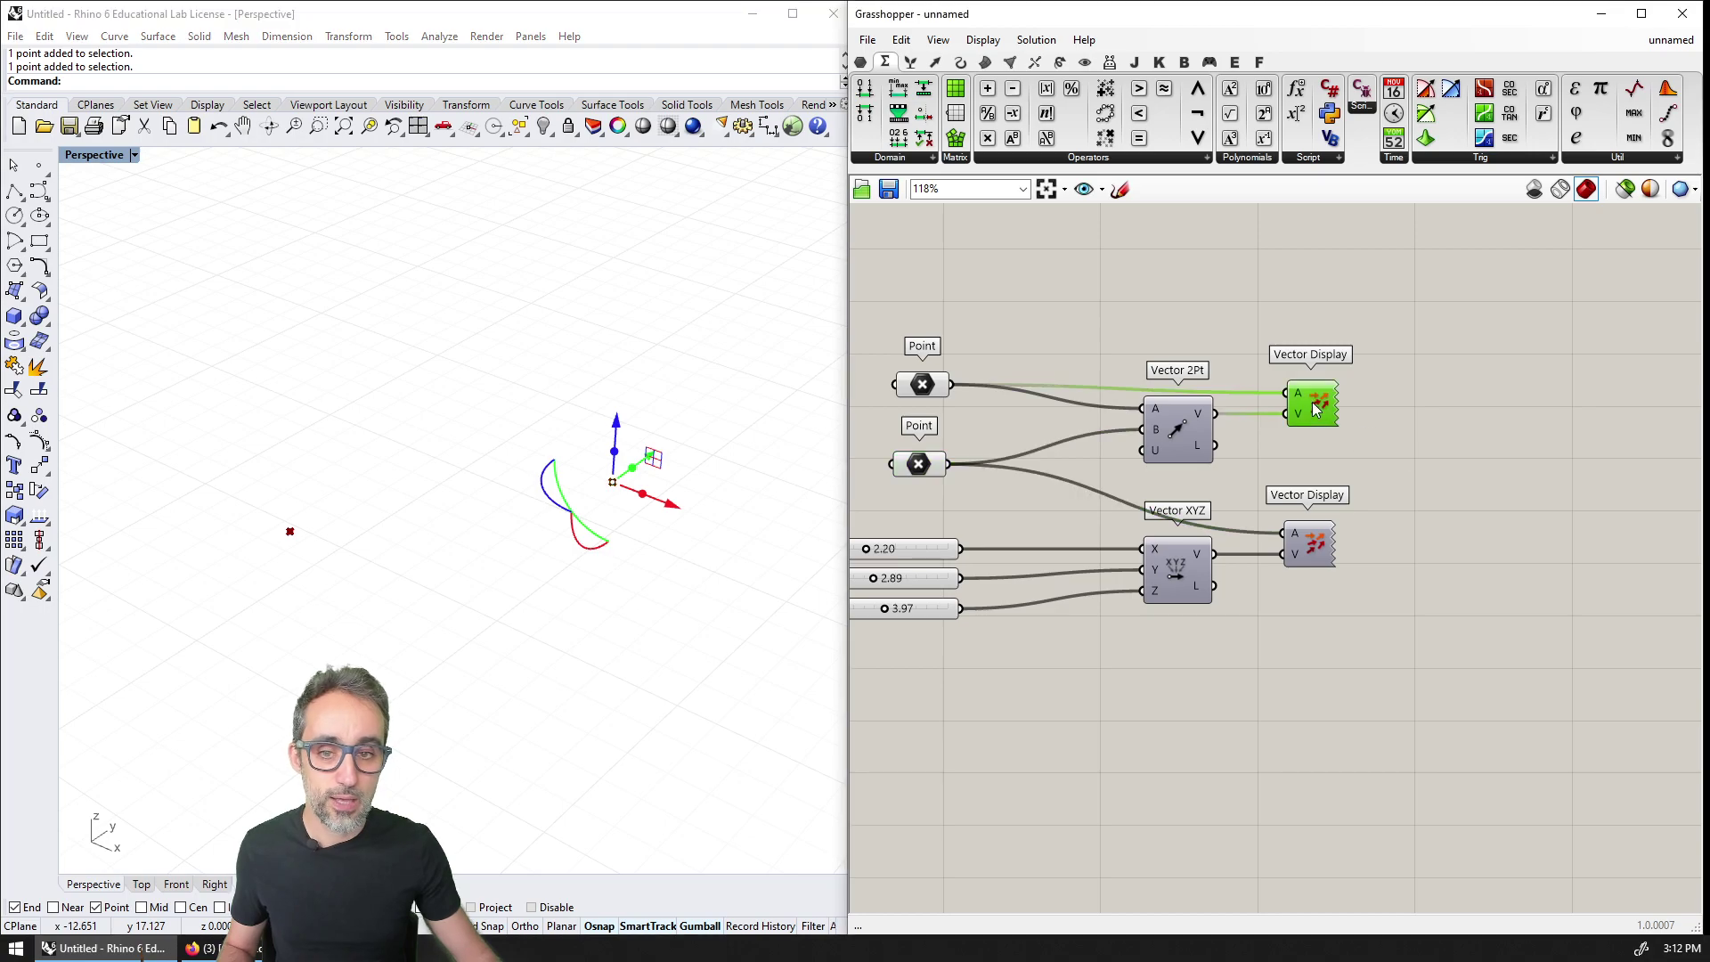
left_click(621, 603)
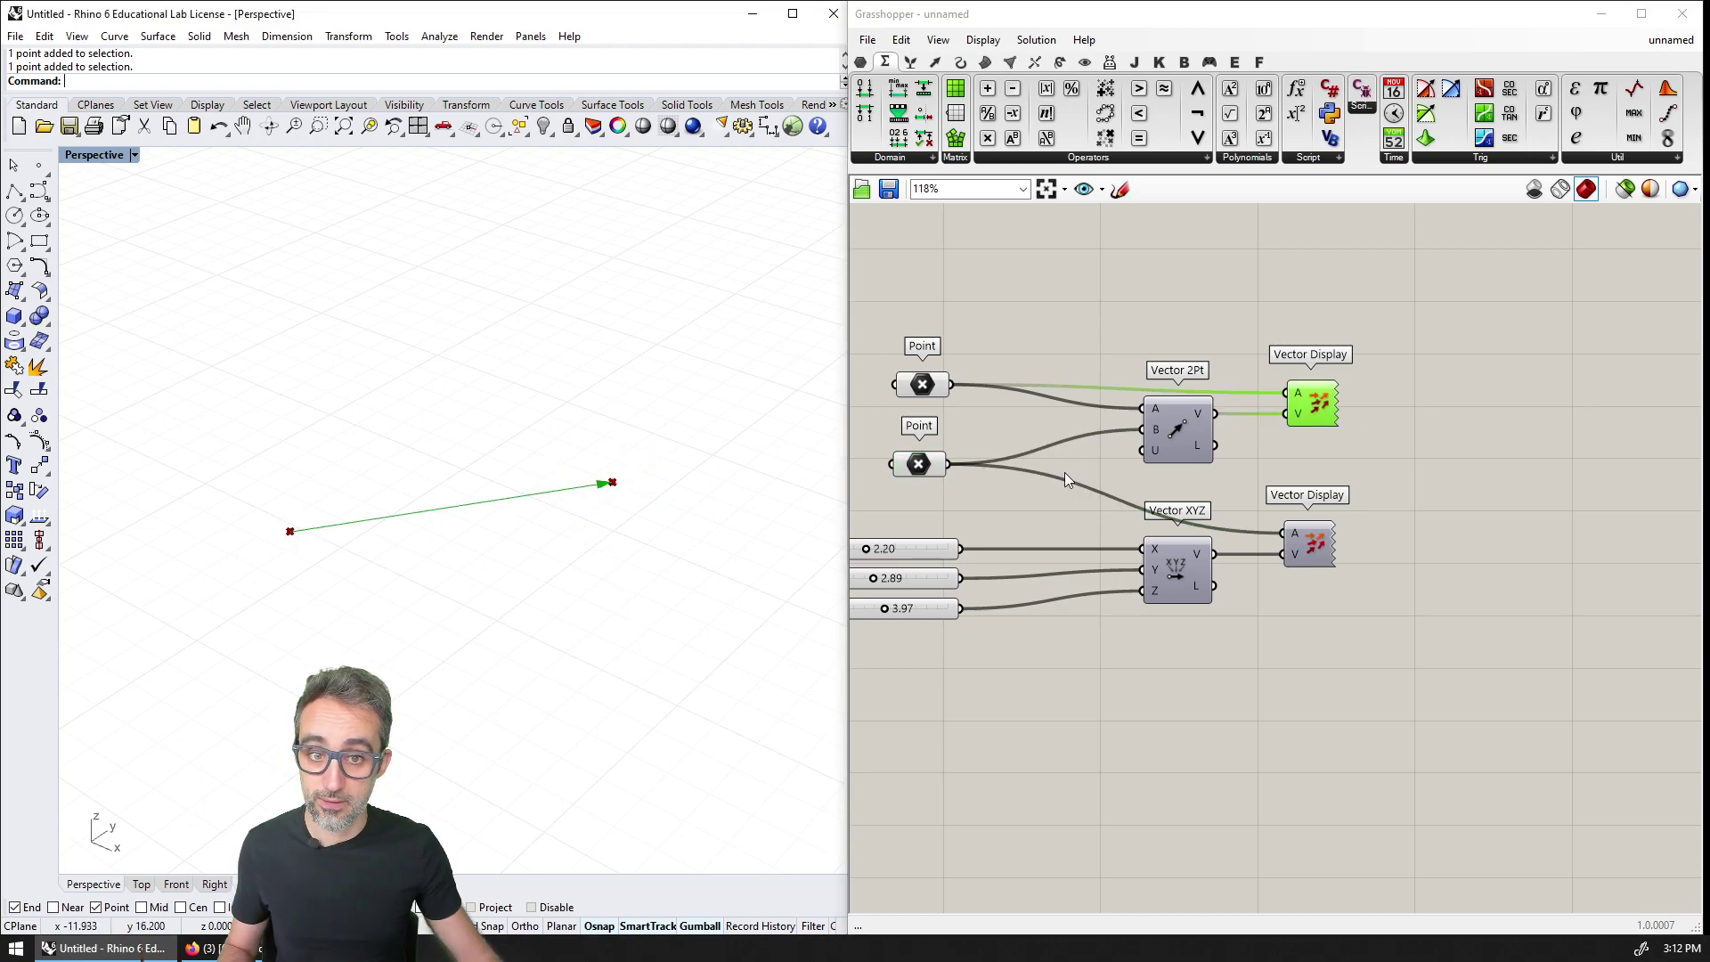
Step: Turn on the preview of the Vector Display that shows the Vector XYZ vector from the second point
right_click_drag(1033, 481, 1150, 444)
left_click(1325, 533)
scroll(1226, 554, "up", 1)
right_click_drag(1267, 535, 1274, 534)
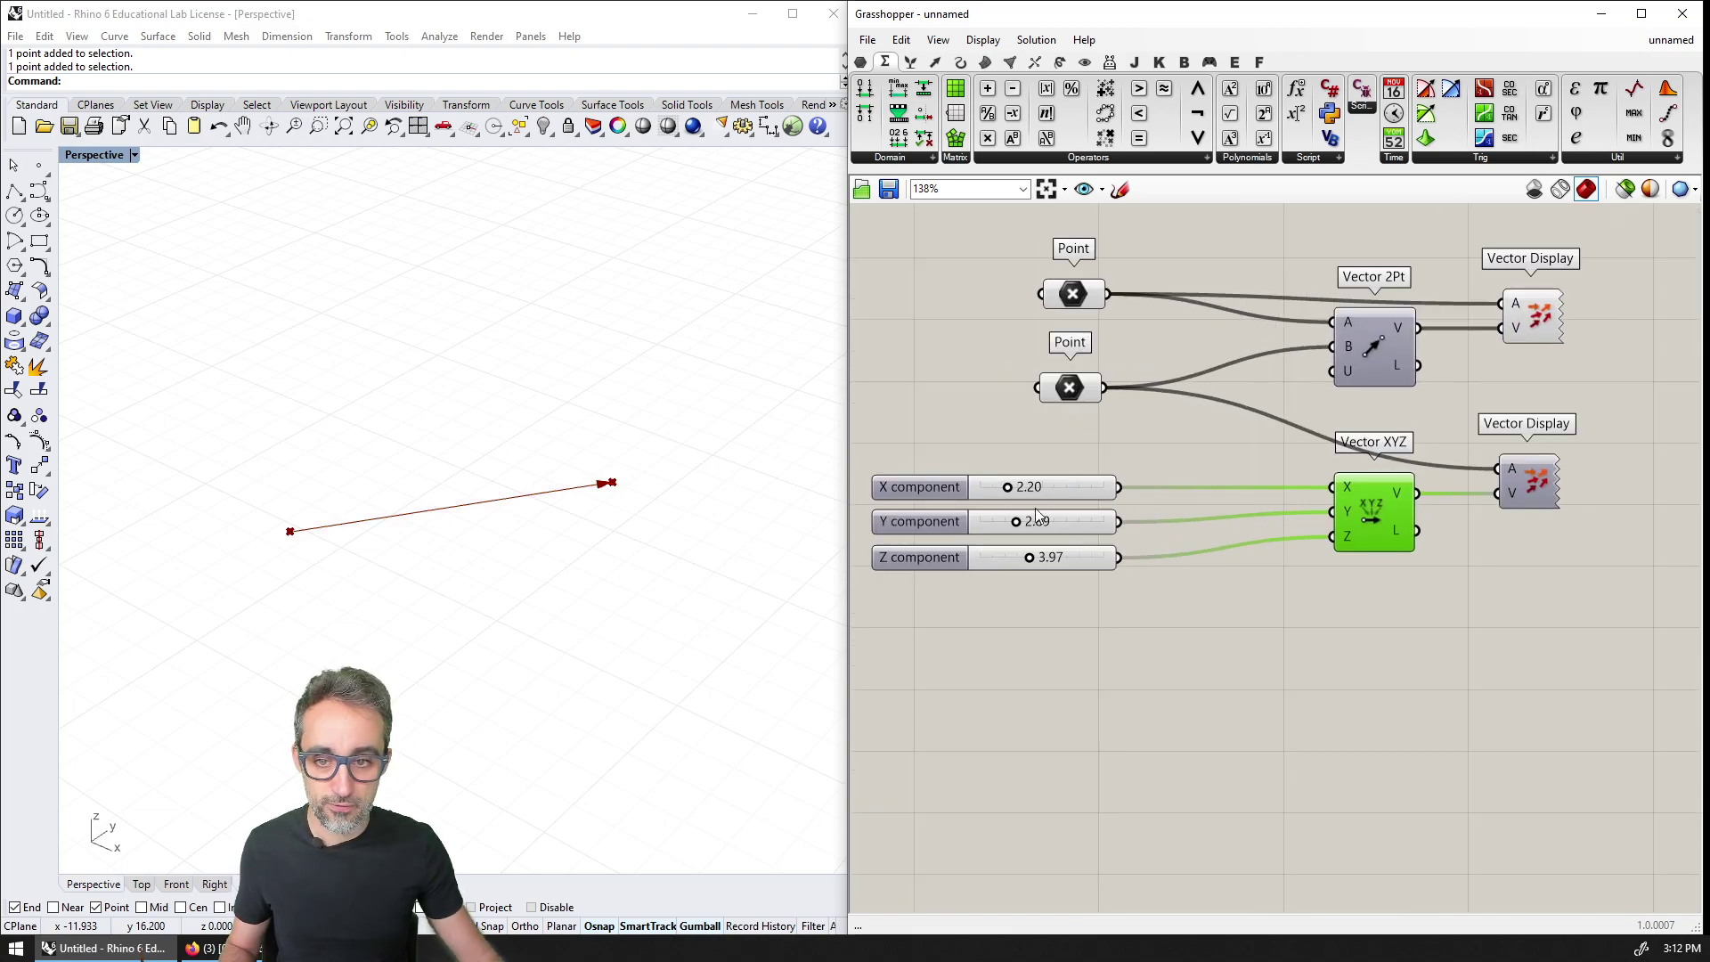
right_click_drag(1156, 520, 1109, 537)
left_click(1480, 499)
left_click(614, 492)
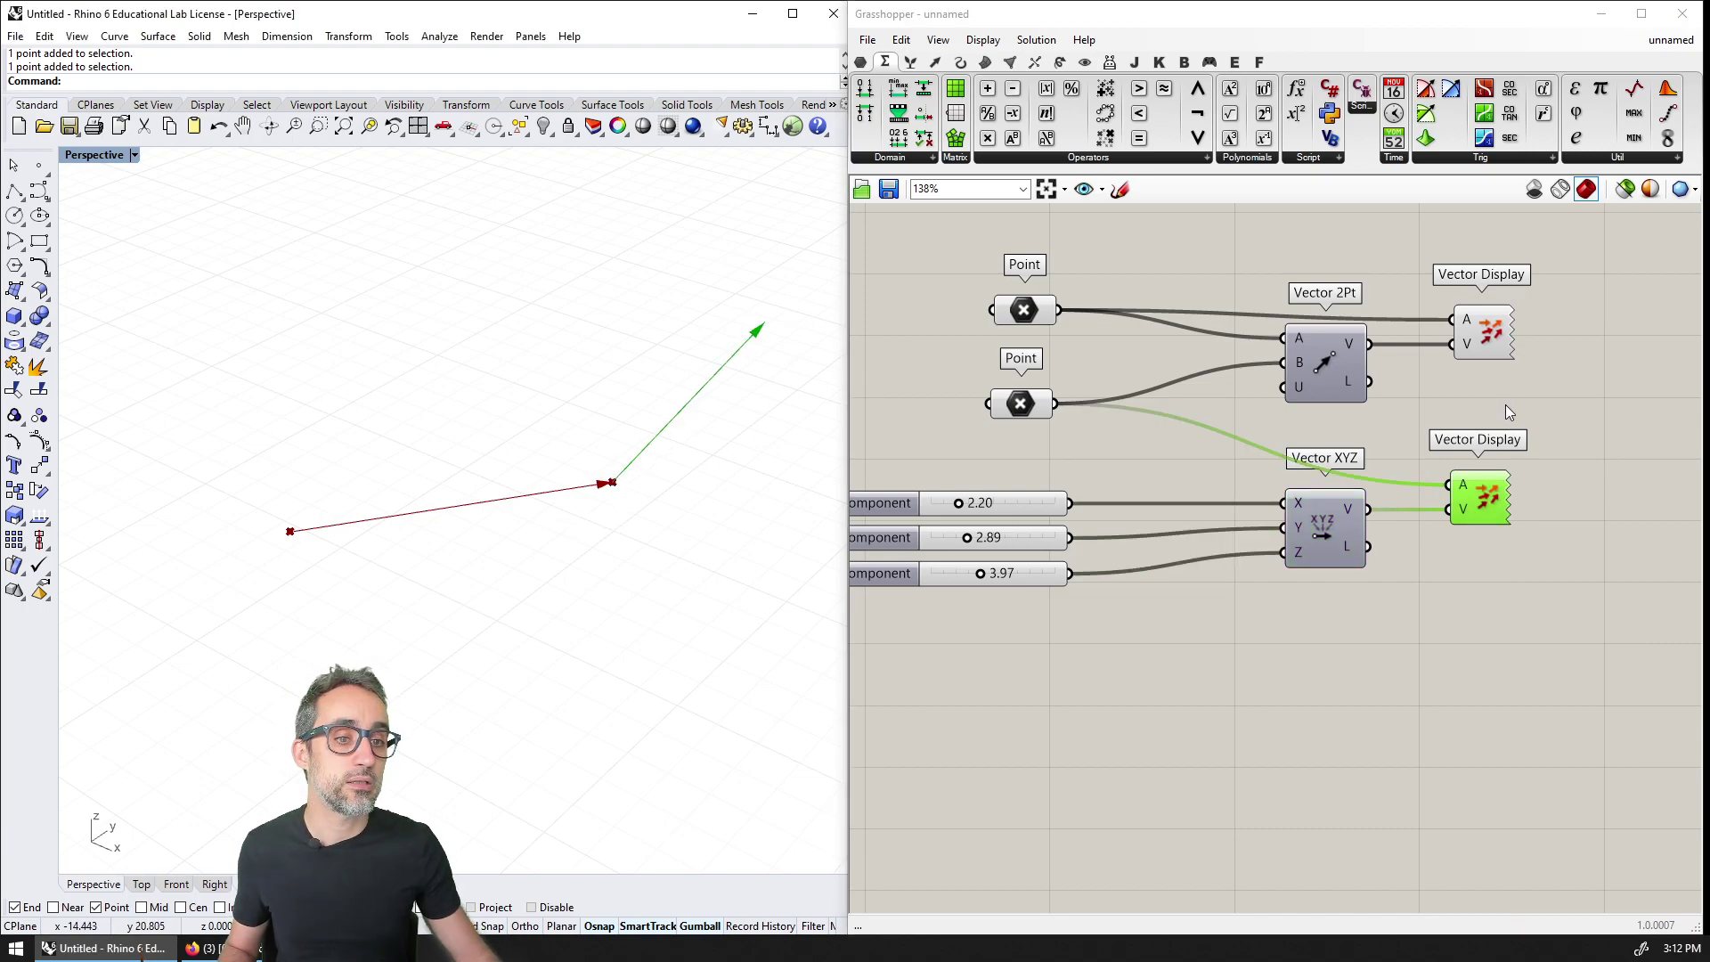
Step: Add a Panel and wire both the Vector 2Pt and Vector XYZ vector outputs into it
scroll(1469, 419, "down", 2)
right_click_drag(1566, 398, 1441, 403)
double_click(1441, 403)
type("panel")
key("Return")
scroll(1444, 411, "up", 2)
left_click_drag(1364, 448, 1433, 379)
left_click_drag(1085, 424, 1444, 450)
left_click_drag(1569, 488, 1660, 488)
left_click_drag(1076, 587, 1366, 437, "shift")
scroll(1473, 531, "up", 4)
right_click_drag(1472, 531, 1327, 544)
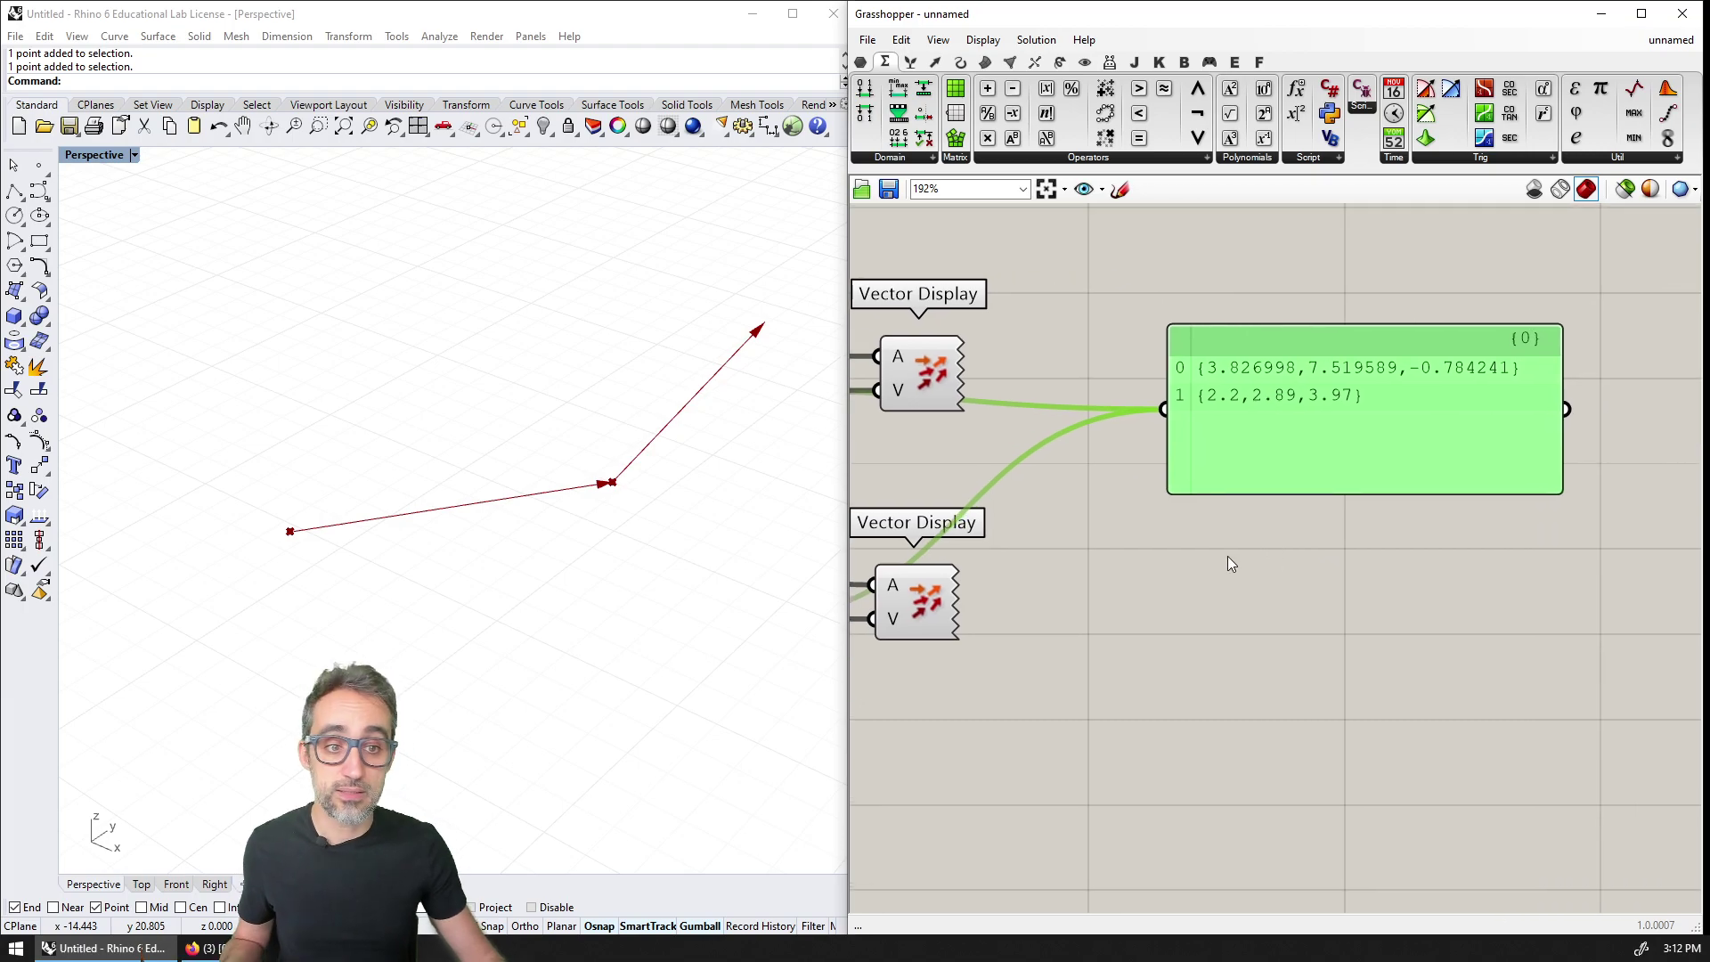
Step: Place an Addition component and feed the Vector 2Pt vector into A and the Vector XYZ vector into B
right_click_drag(1226, 557, 1344, 609)
scroll(1344, 609, "down", 2)
left_click_drag(1375, 505, 1392, 440)
right_click_drag(1392, 440, 1504, 411)
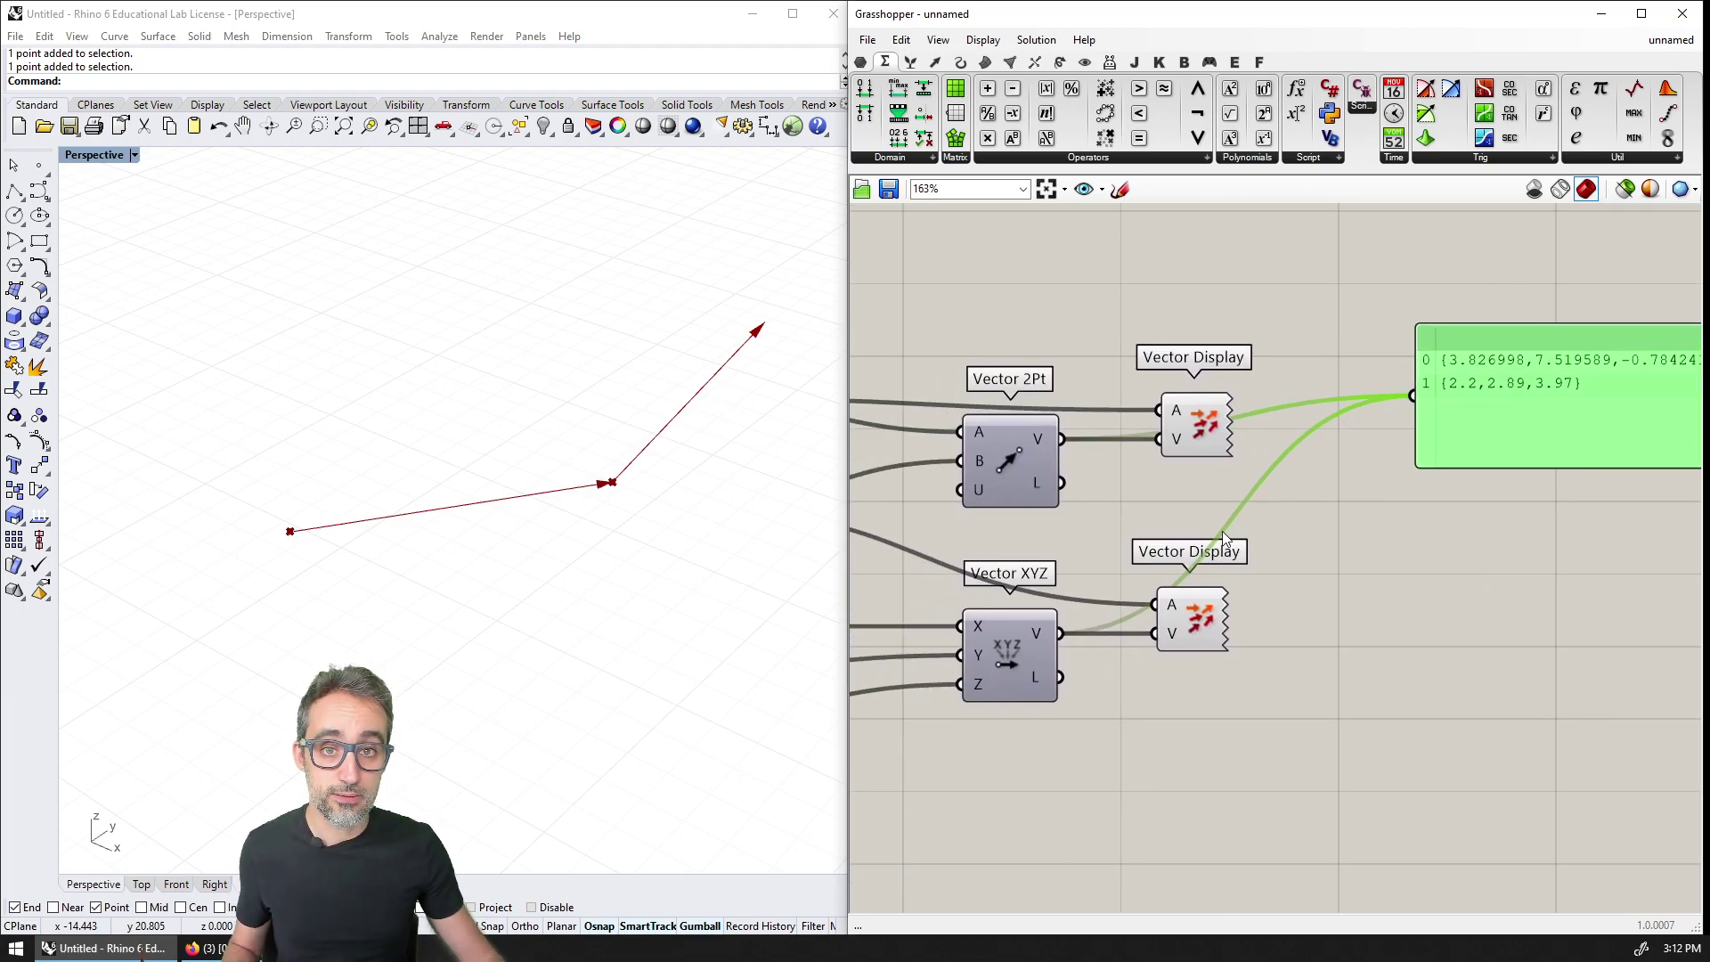
left_click(1144, 158)
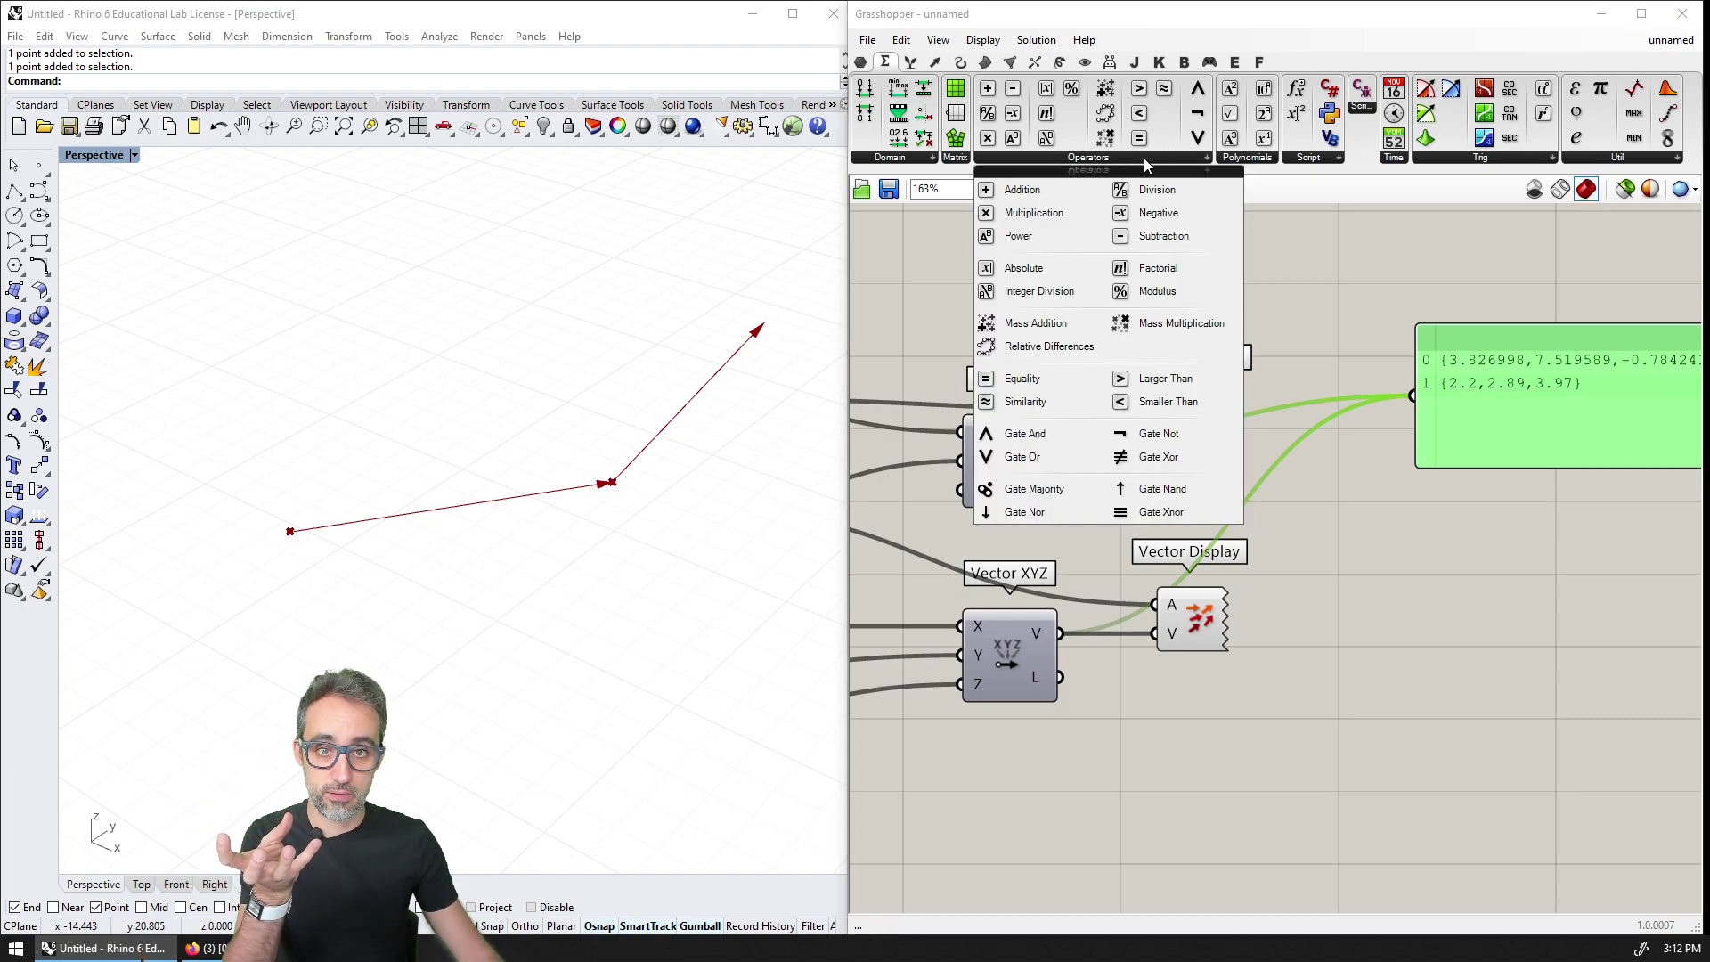
left_click_drag(1035, 193, 1353, 547)
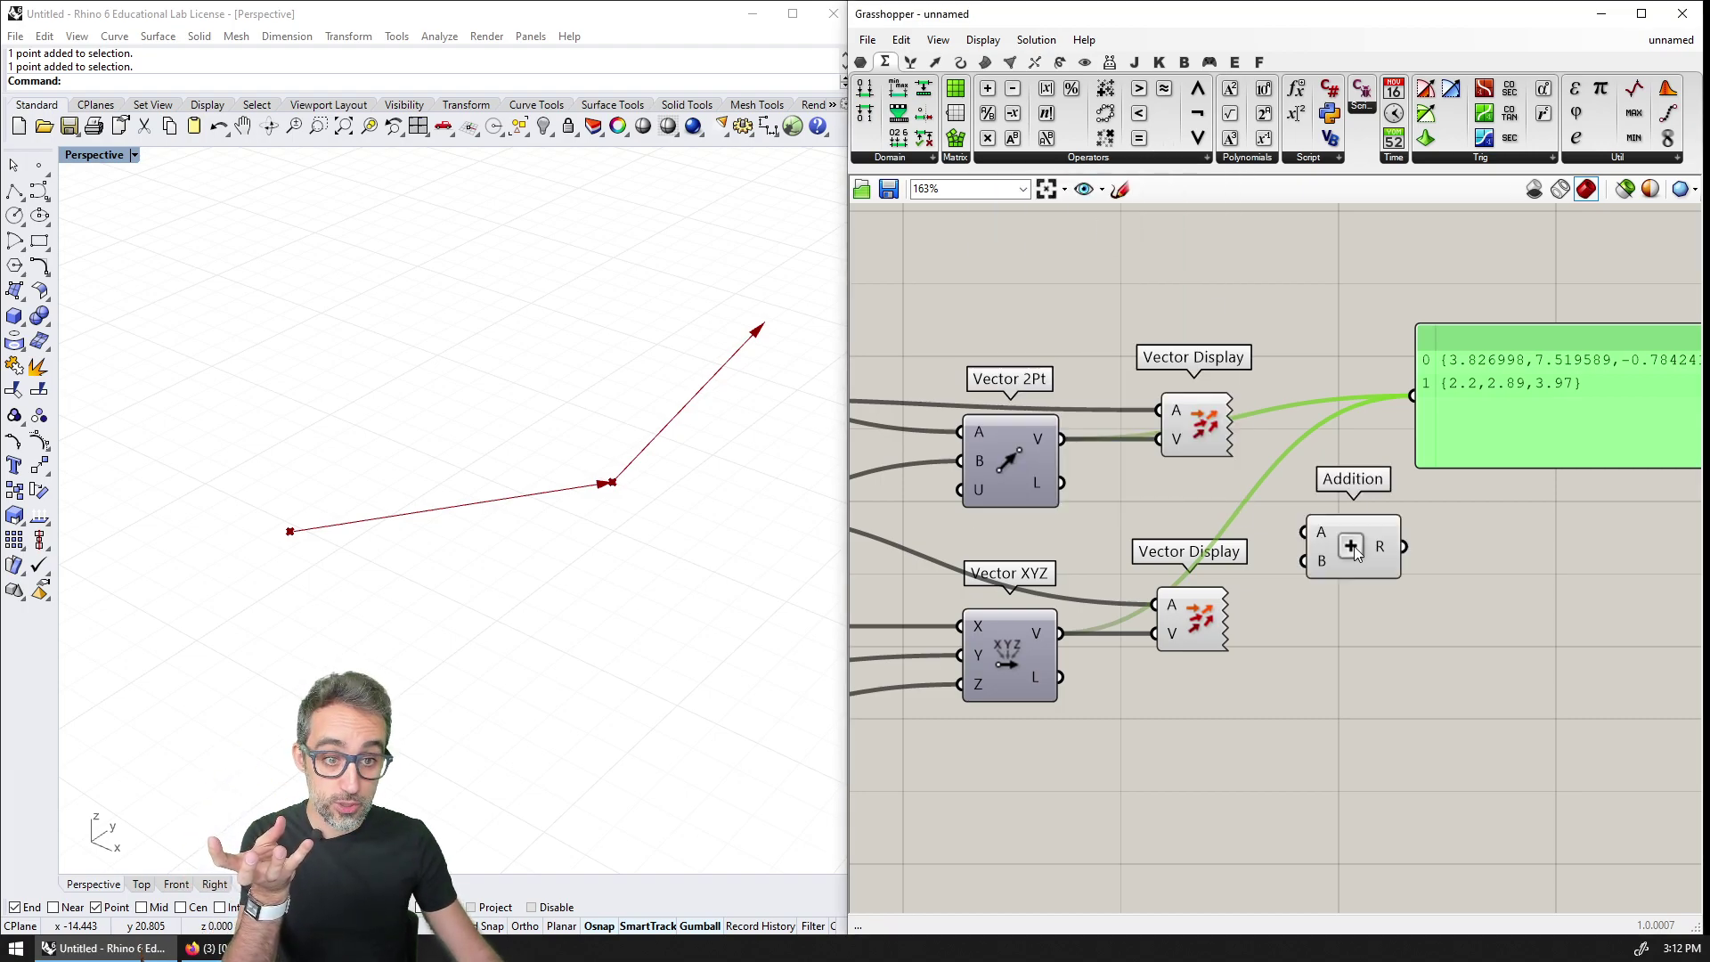
left_click_drag(1061, 439, 1348, 549)
left_click_drag(1063, 633, 1330, 574)
Step: Wire the Addition result into the Panel as an extra input, keeping the two existing vector connections
right_click_drag(1331, 574, 1030, 583)
left_click_drag(1132, 557, 1112, 402)
key("ctrl+z")
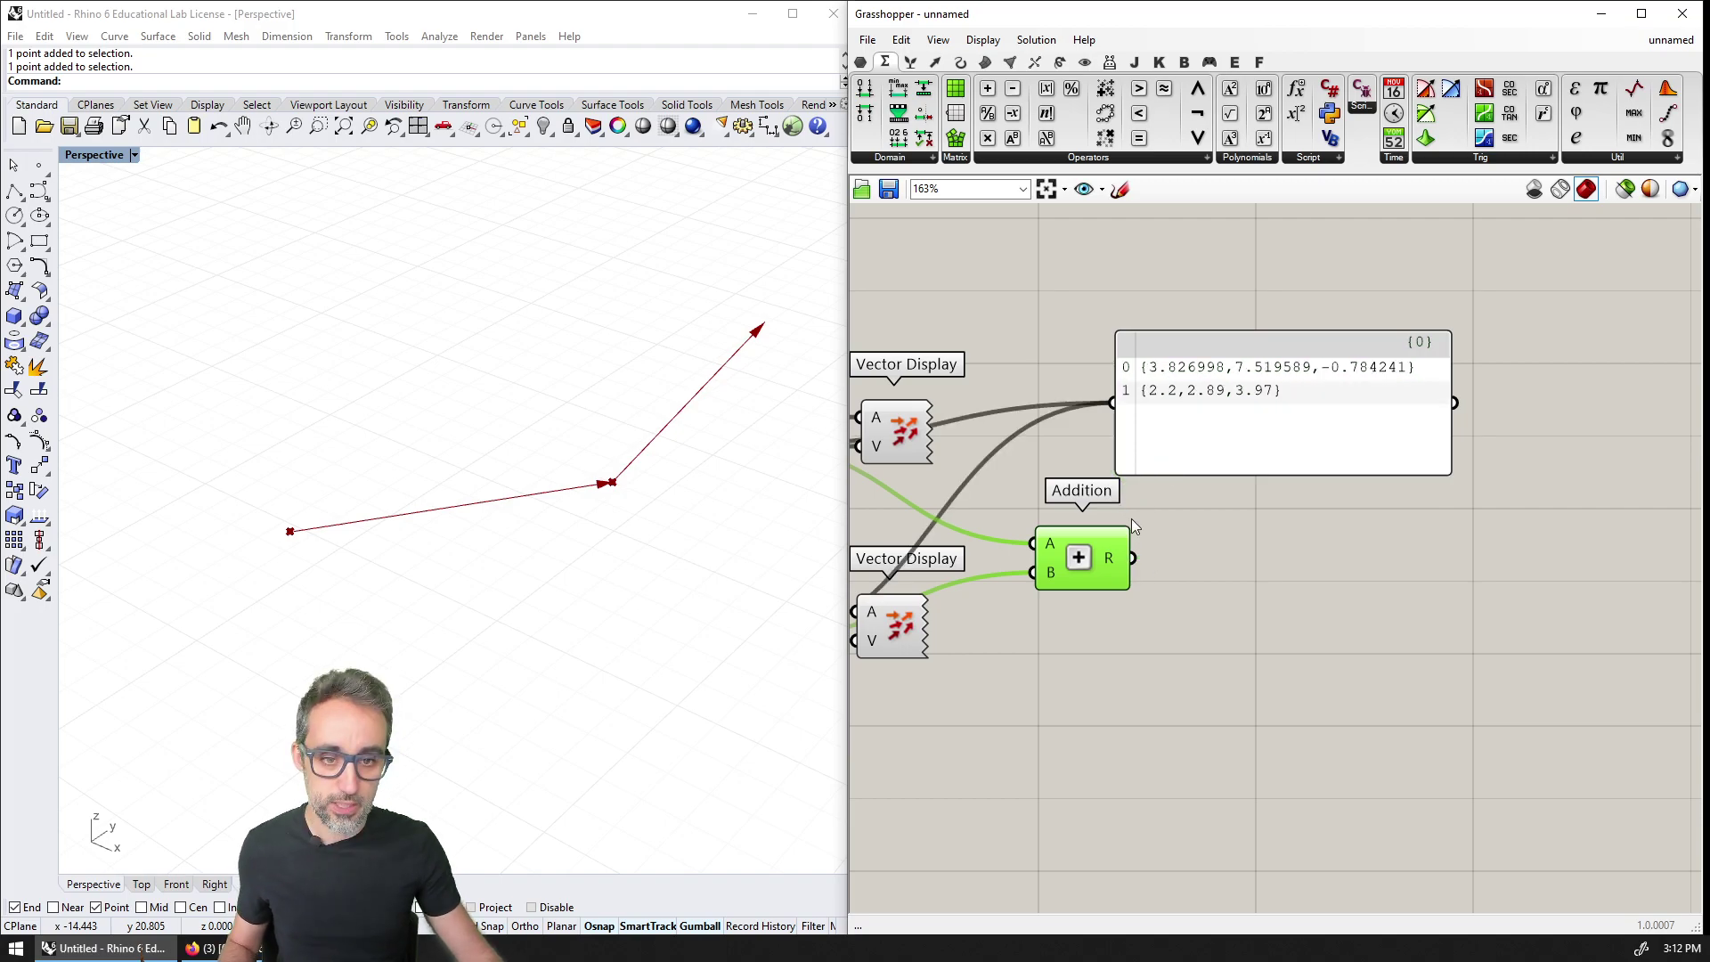
left_click_drag(1133, 560, 1112, 402, "shift")
scroll(1229, 451, "up", 3)
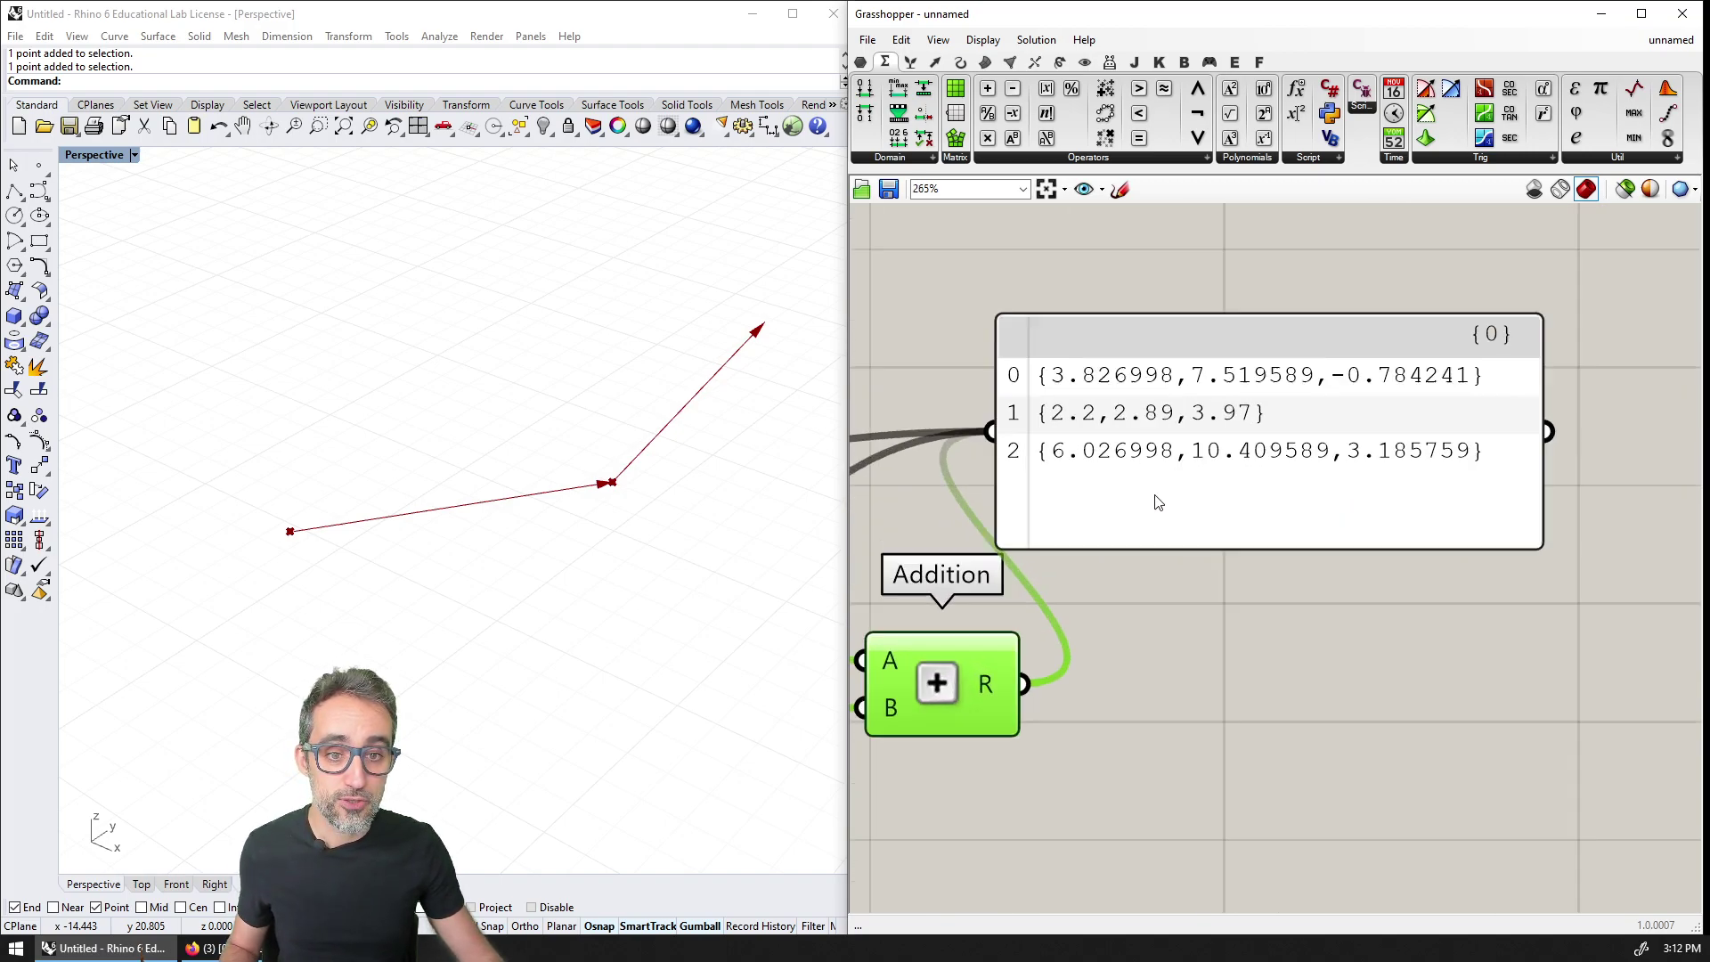
scroll(1199, 573, "down", 1)
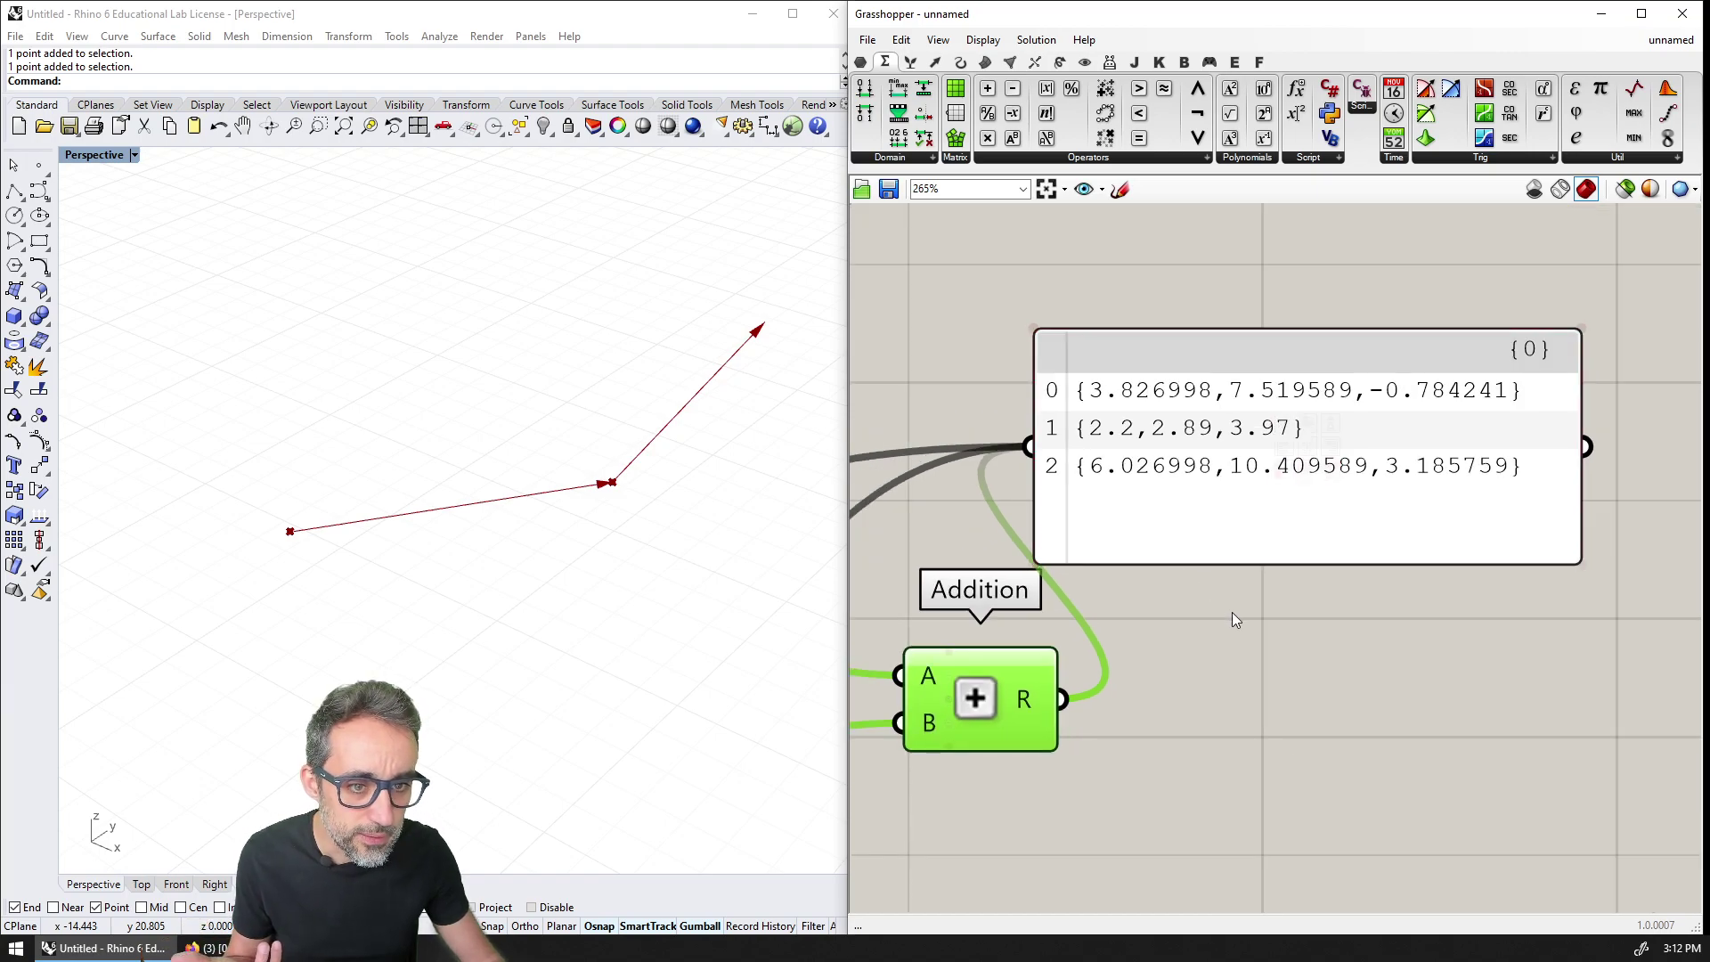
Step: Compare the three vectors listed in the Panel and move the Panel up, clear of the Addition component
left_click(1232, 618)
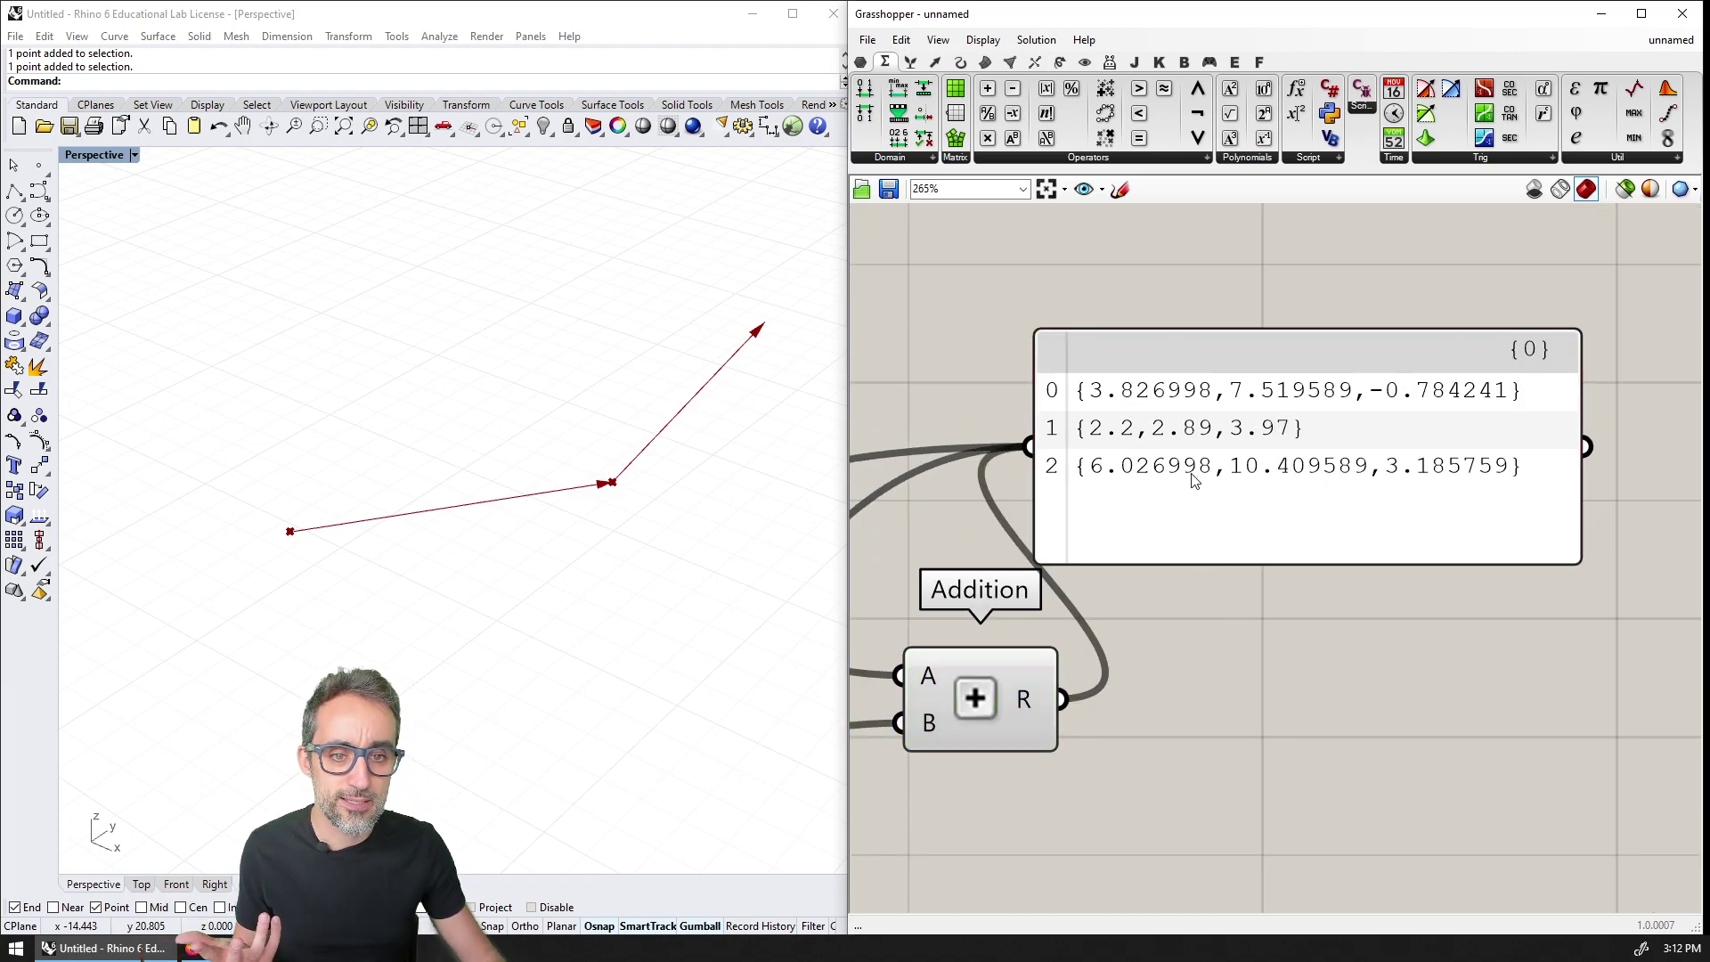
left_click_drag(1113, 405, 1107, 410)
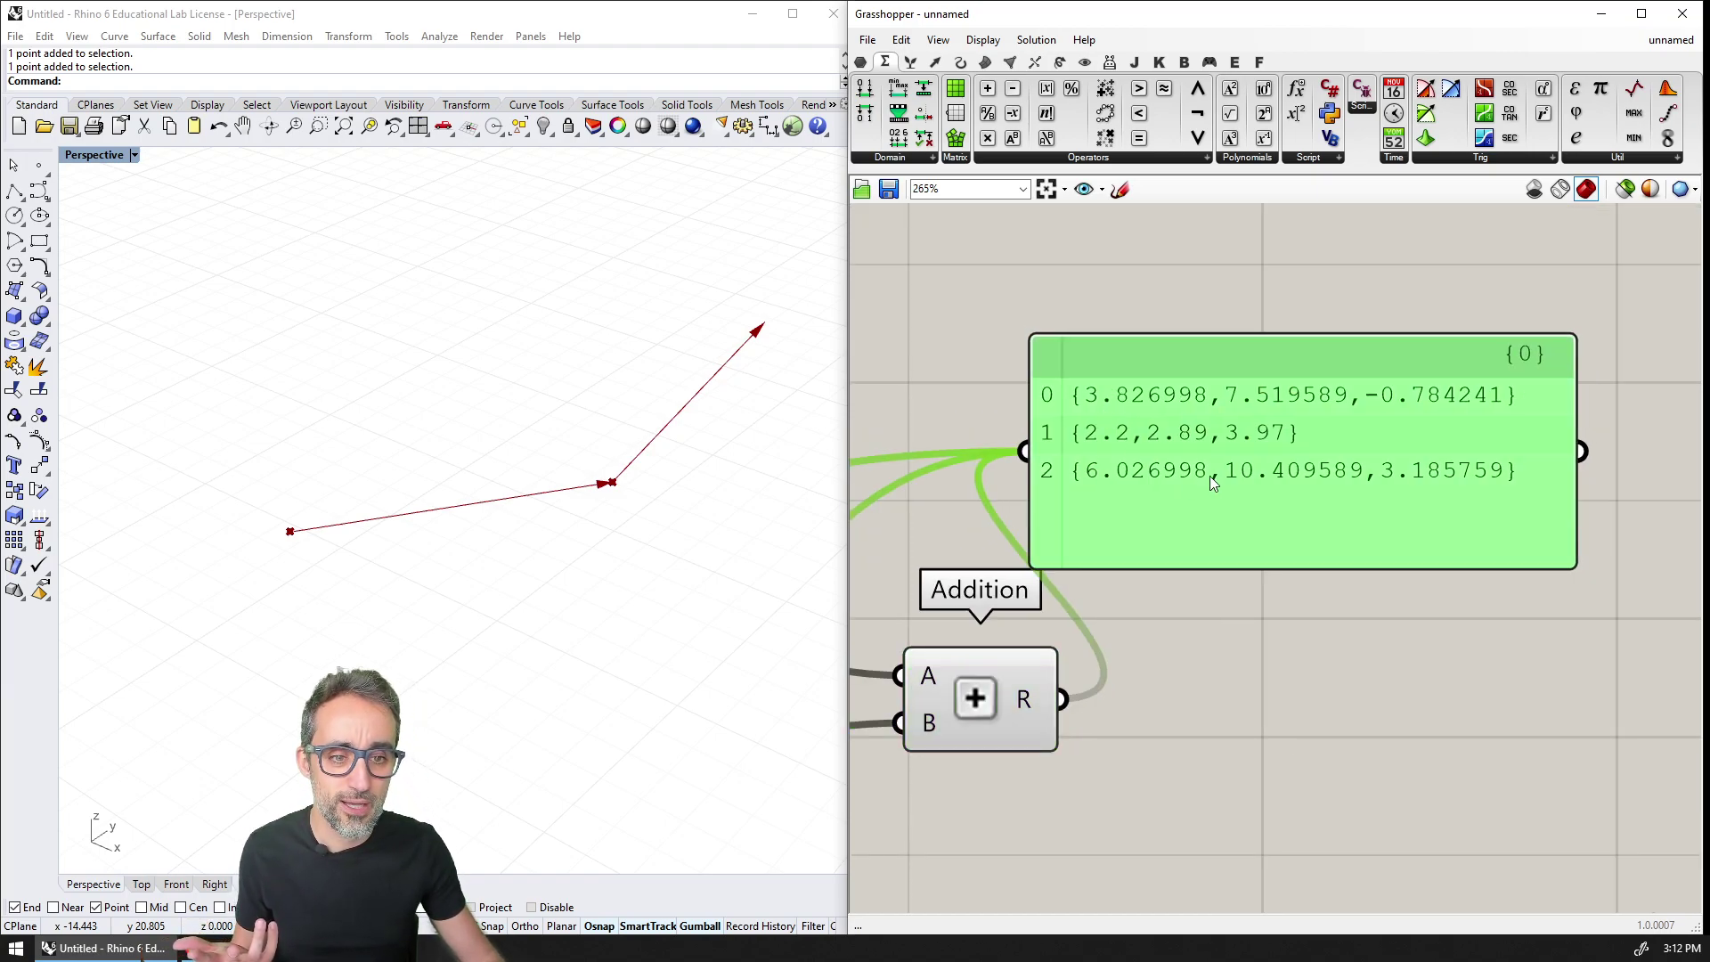
left_click(1300, 623)
left_click_drag(1288, 354, 1326, 335)
left_click(1471, 617)
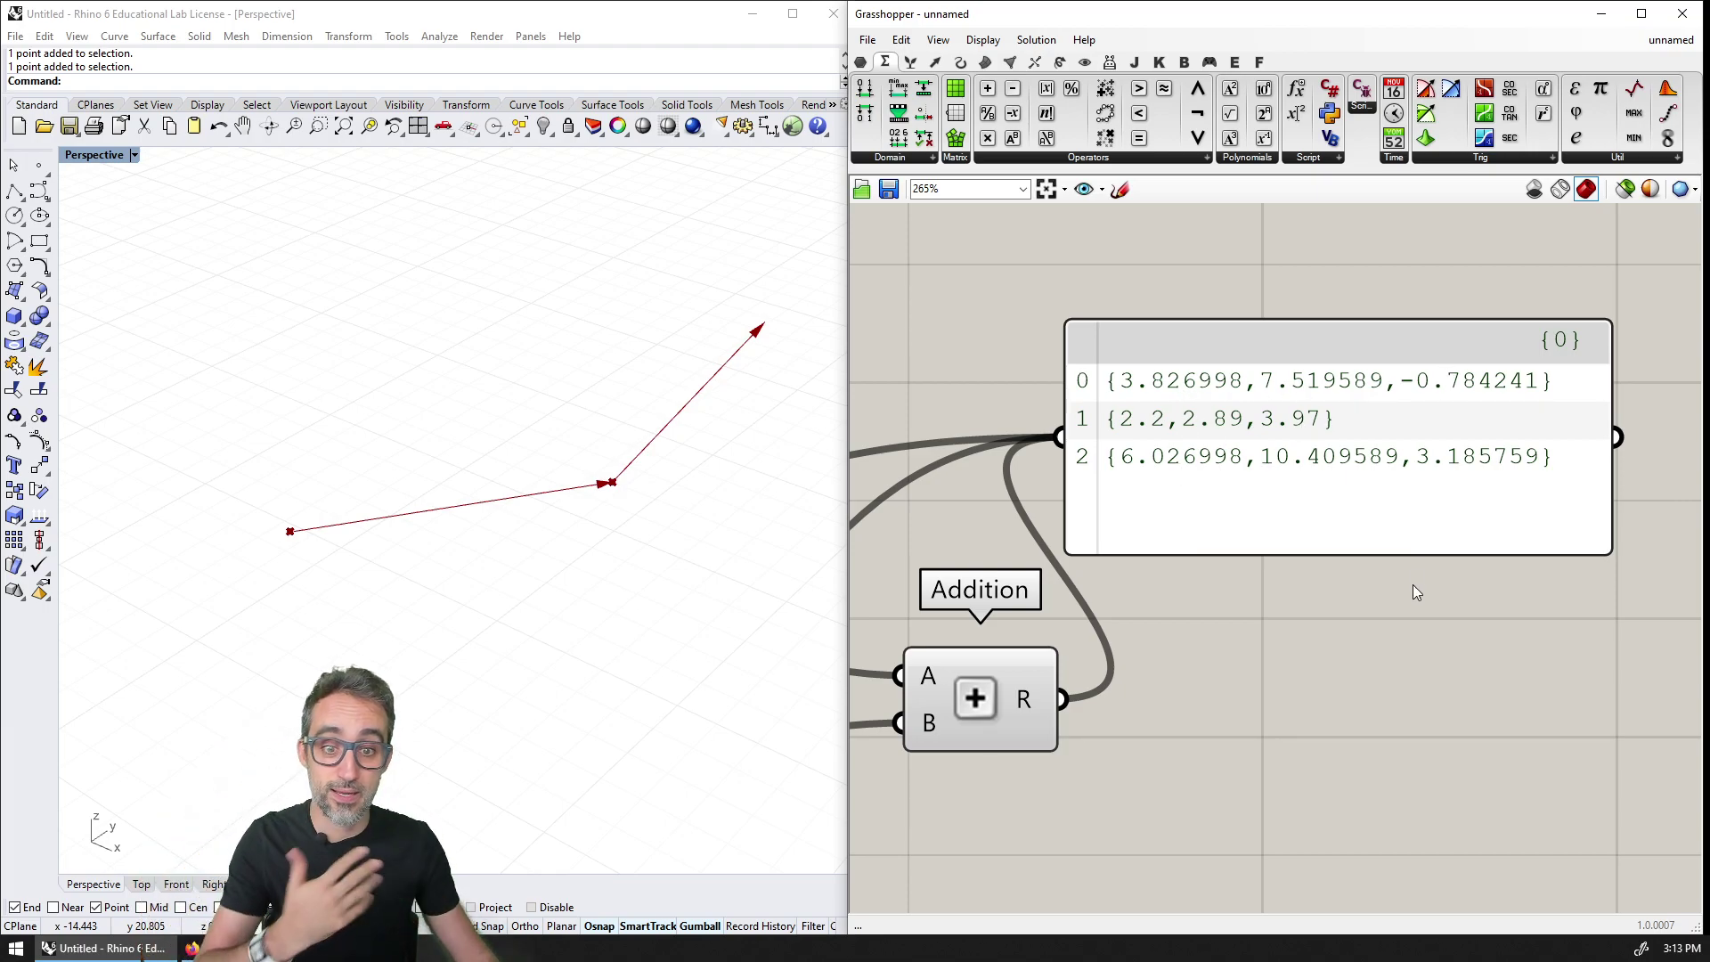
scroll(1342, 597, "down", 4)
right_click_drag(1343, 597, 1407, 514)
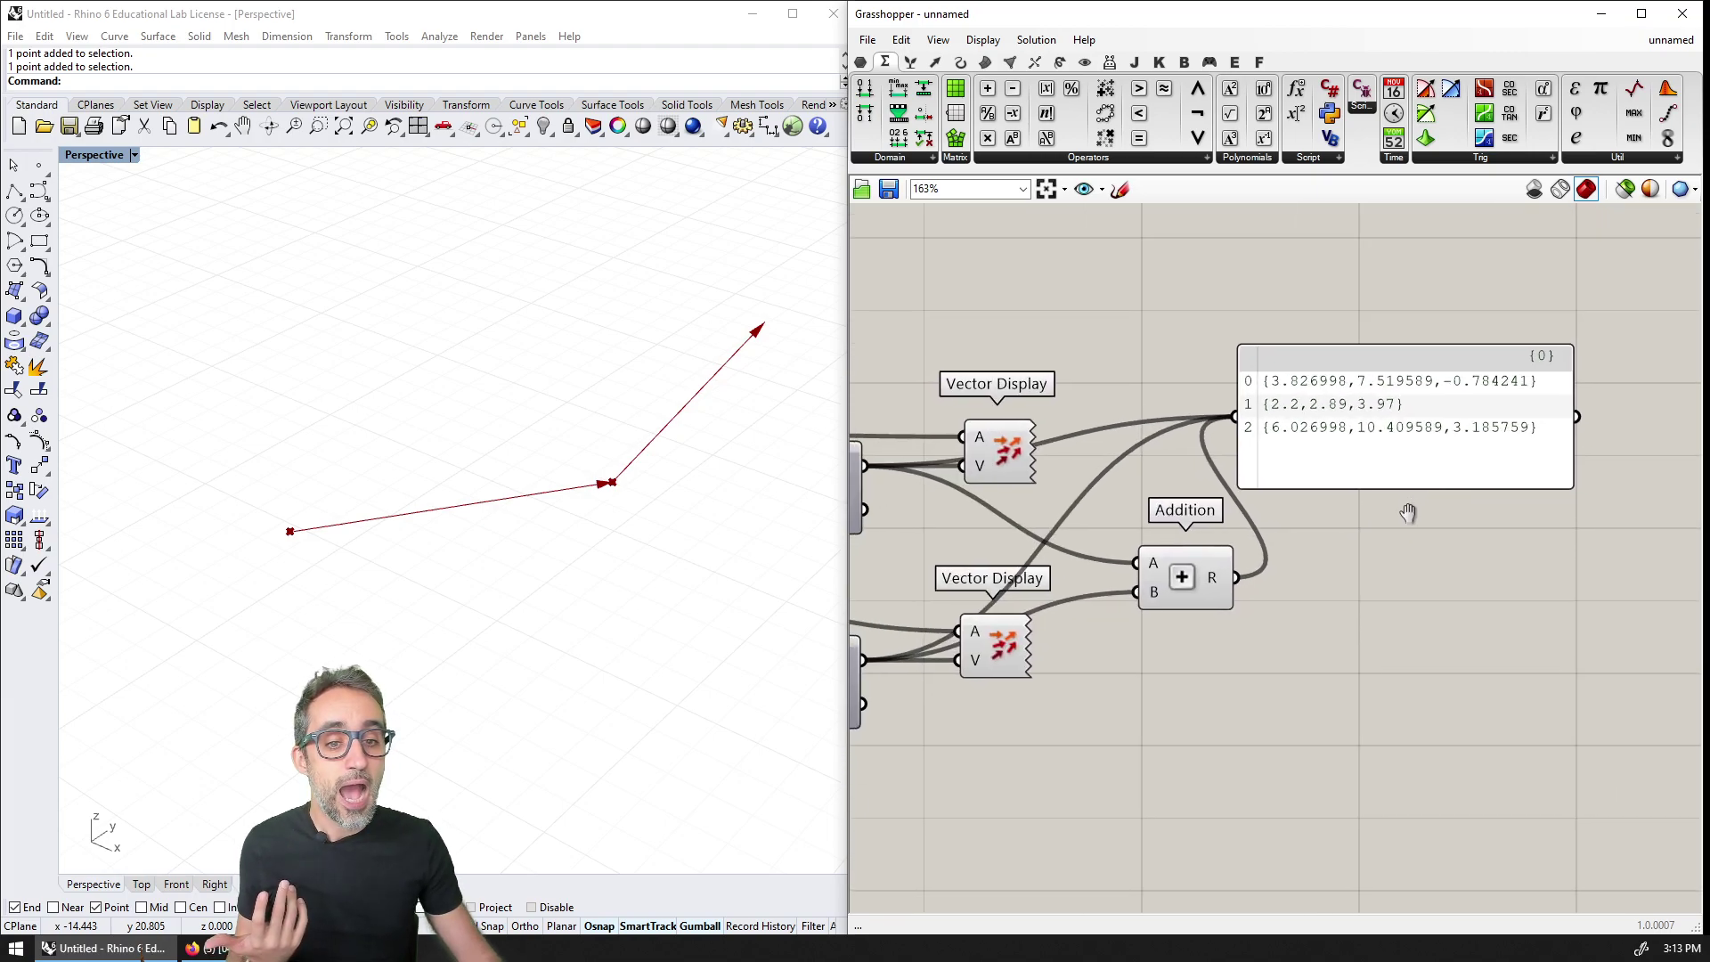
left_click_drag(1373, 412, 1430, 337)
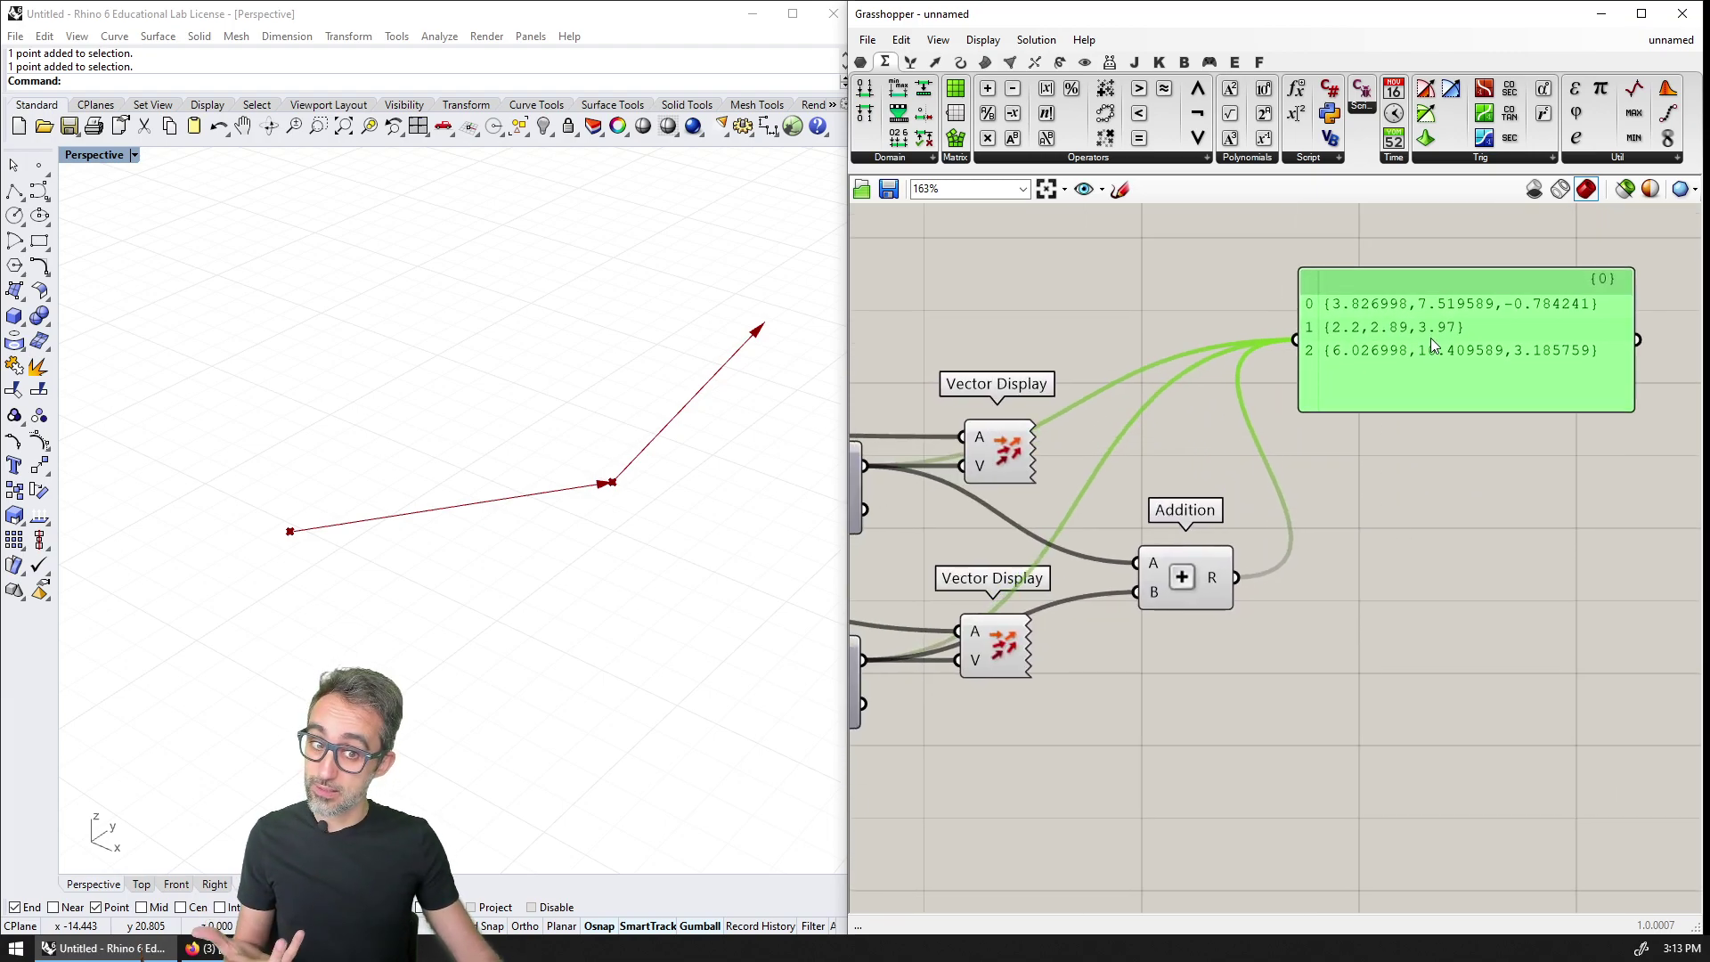
right_click_drag(1363, 468, 1431, 442)
scroll(1432, 442, "down", 1)
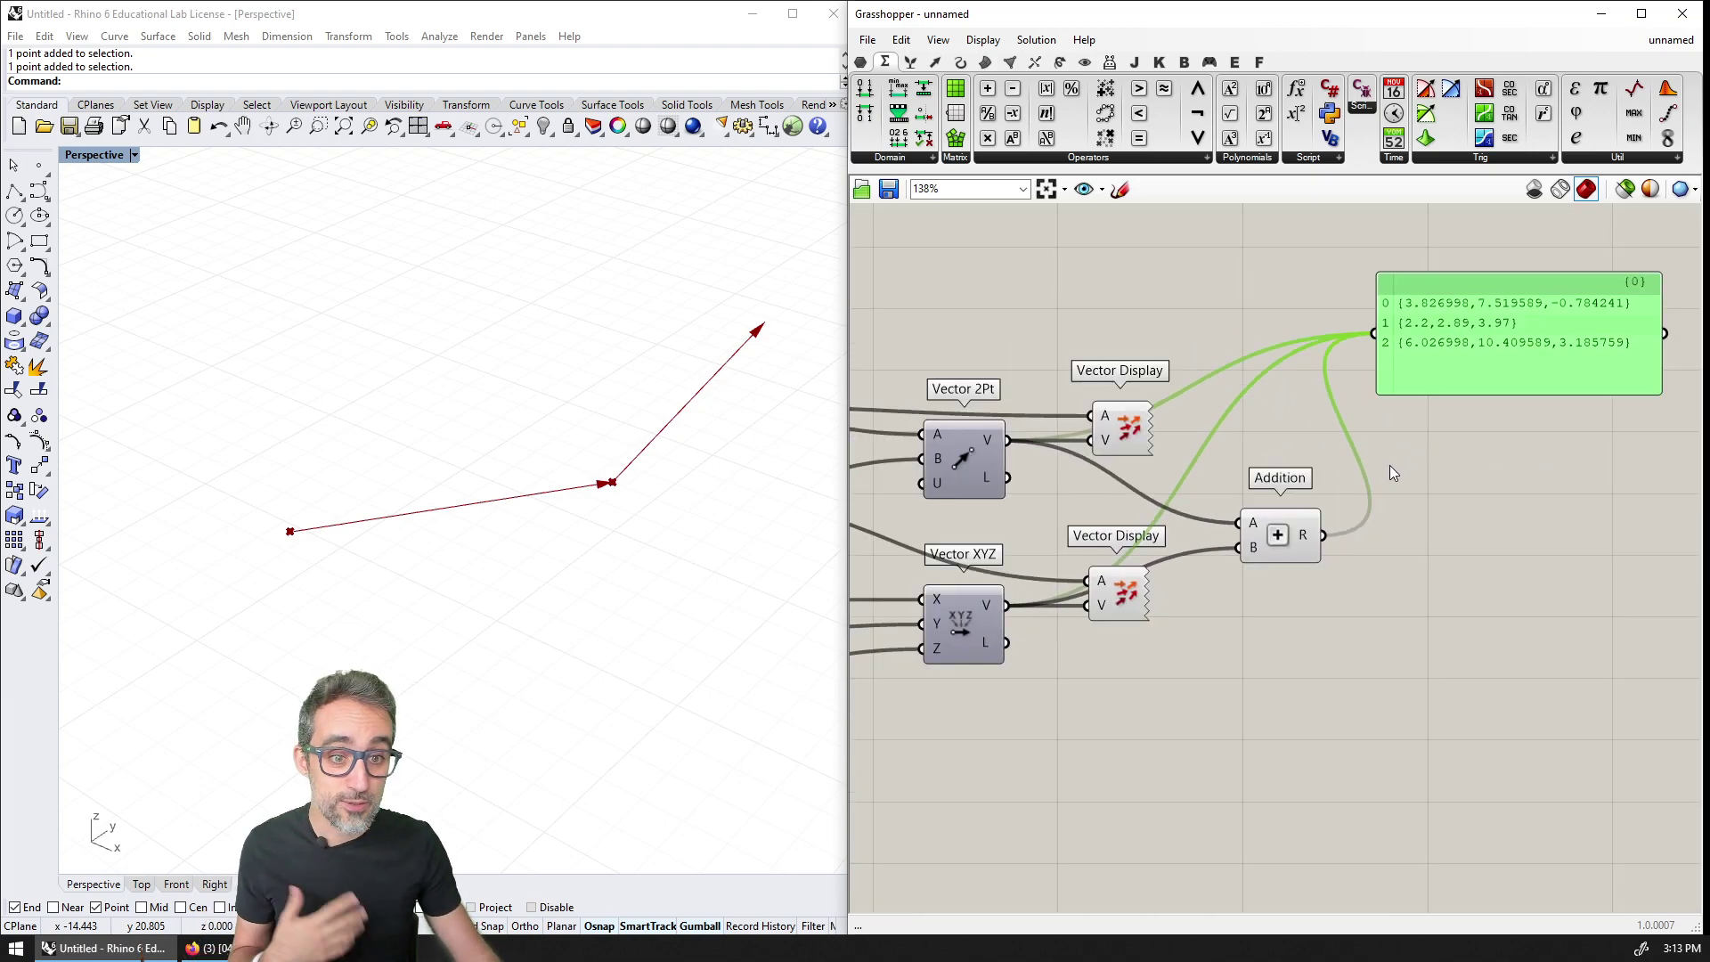
left_click(1352, 605)
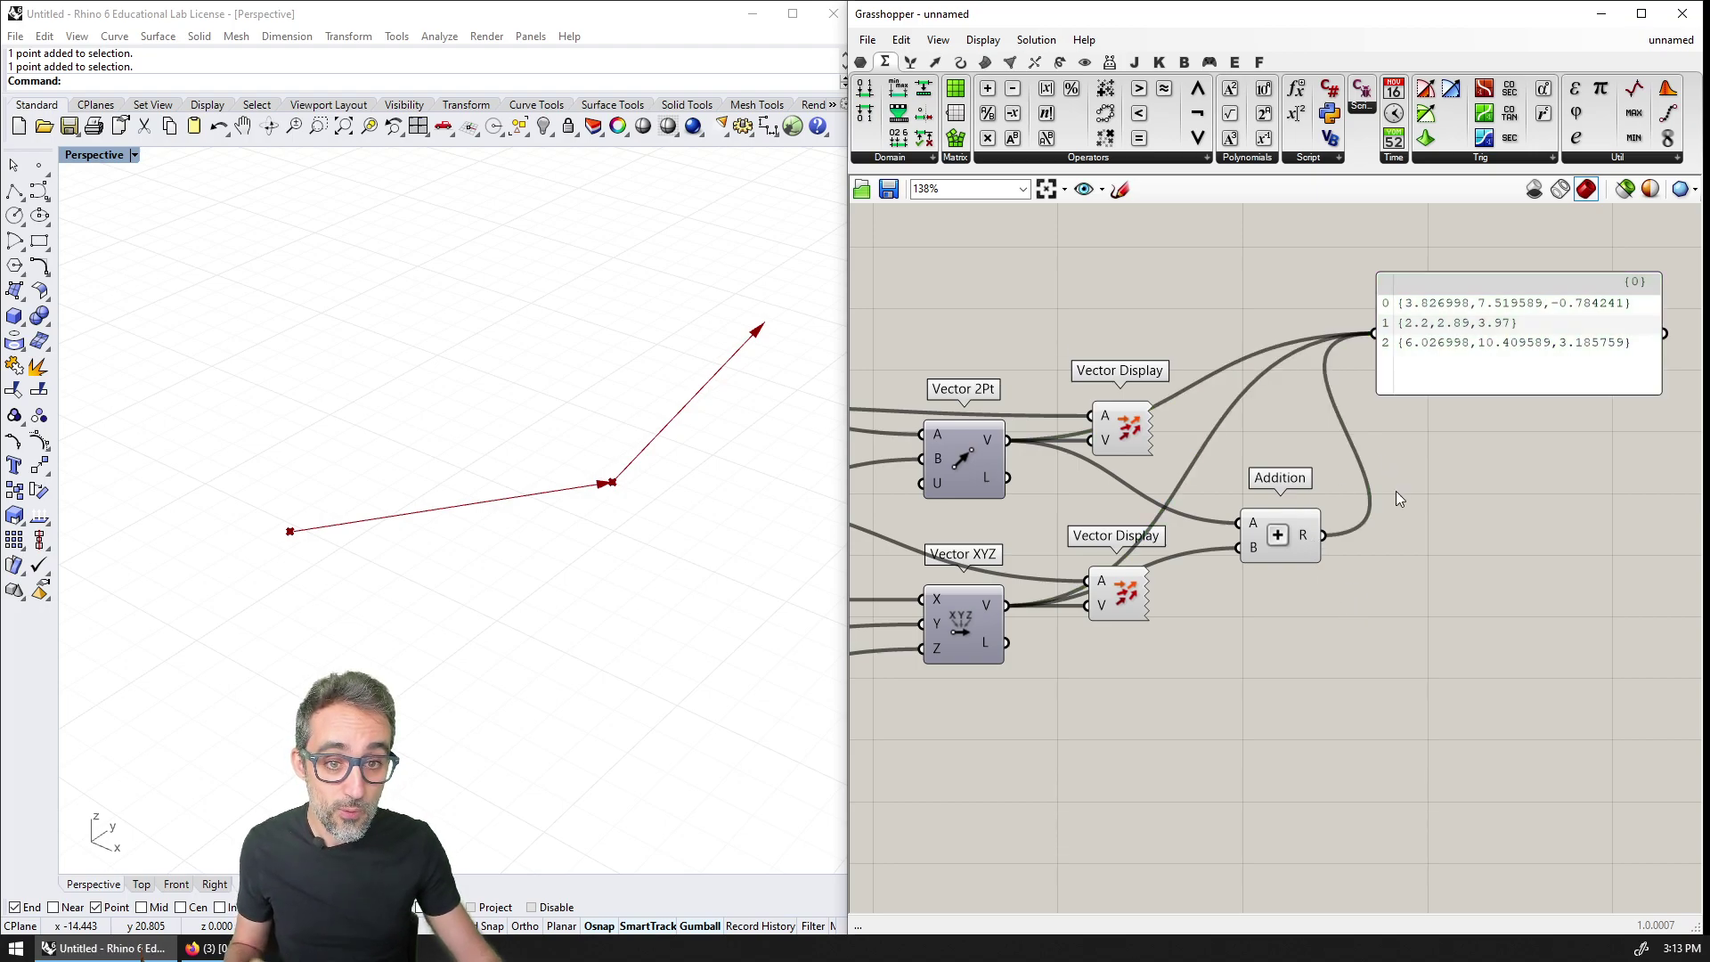
Step: Add a Vector Display for the Addition result, anchored at the first Point
double_click(1463, 467)
type("vector dis")
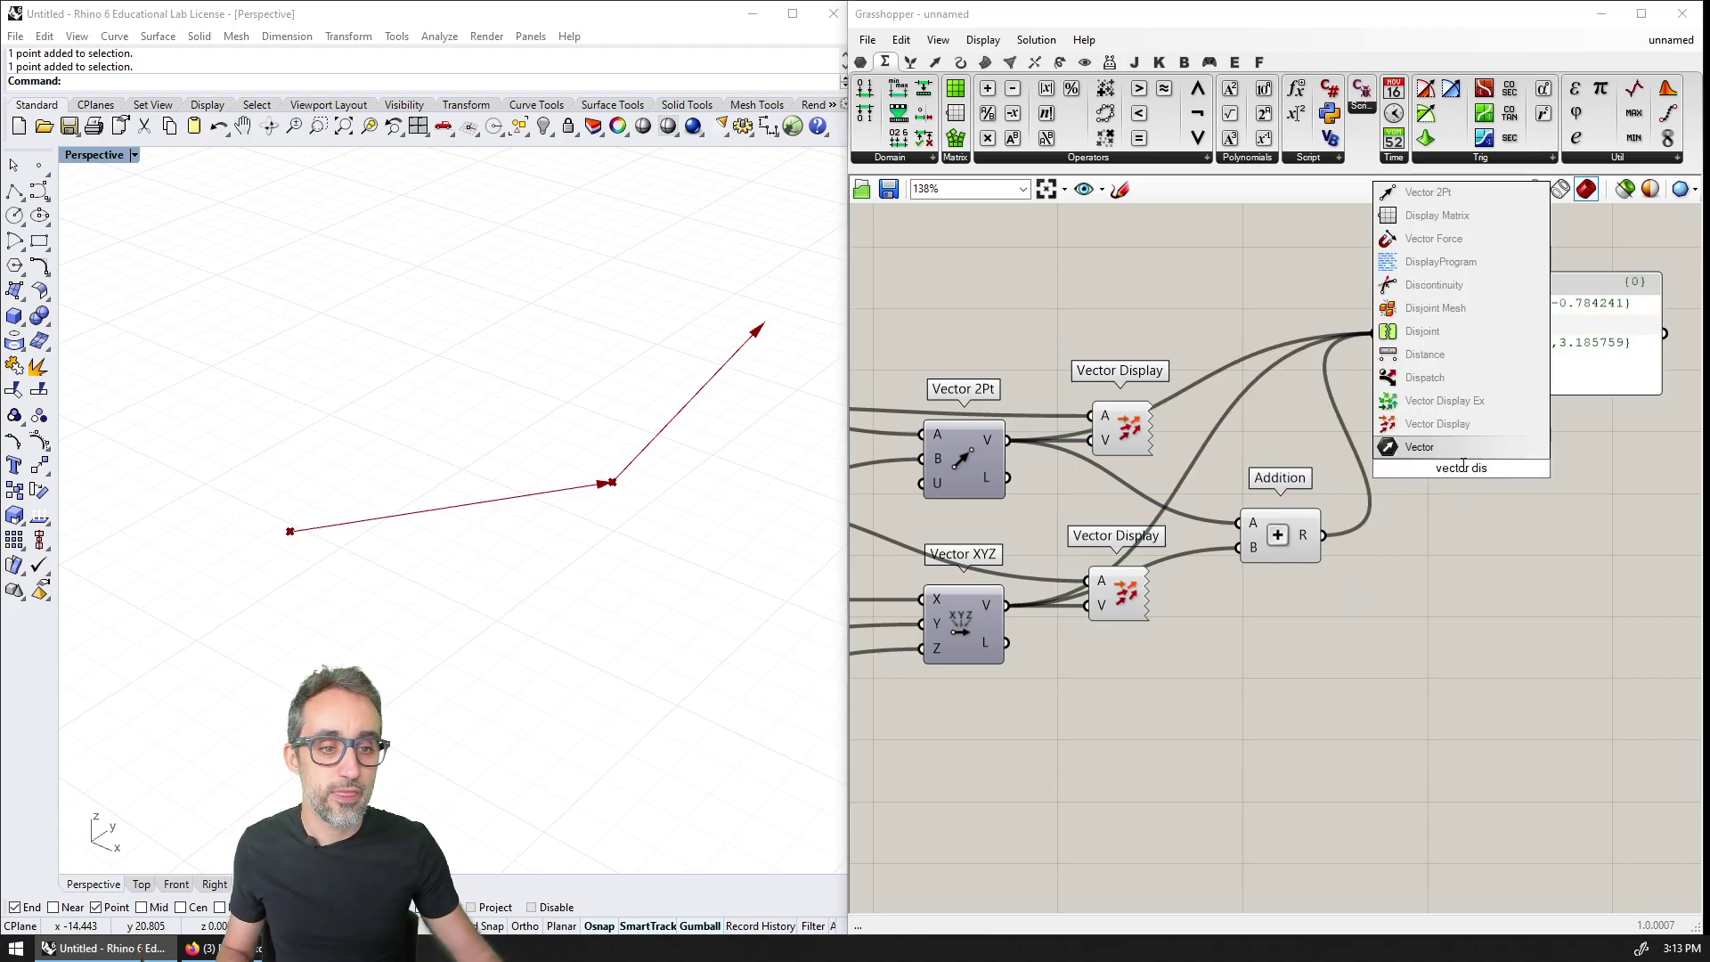
left_click(1433, 424)
left_click_drag(1464, 470, 1465, 507)
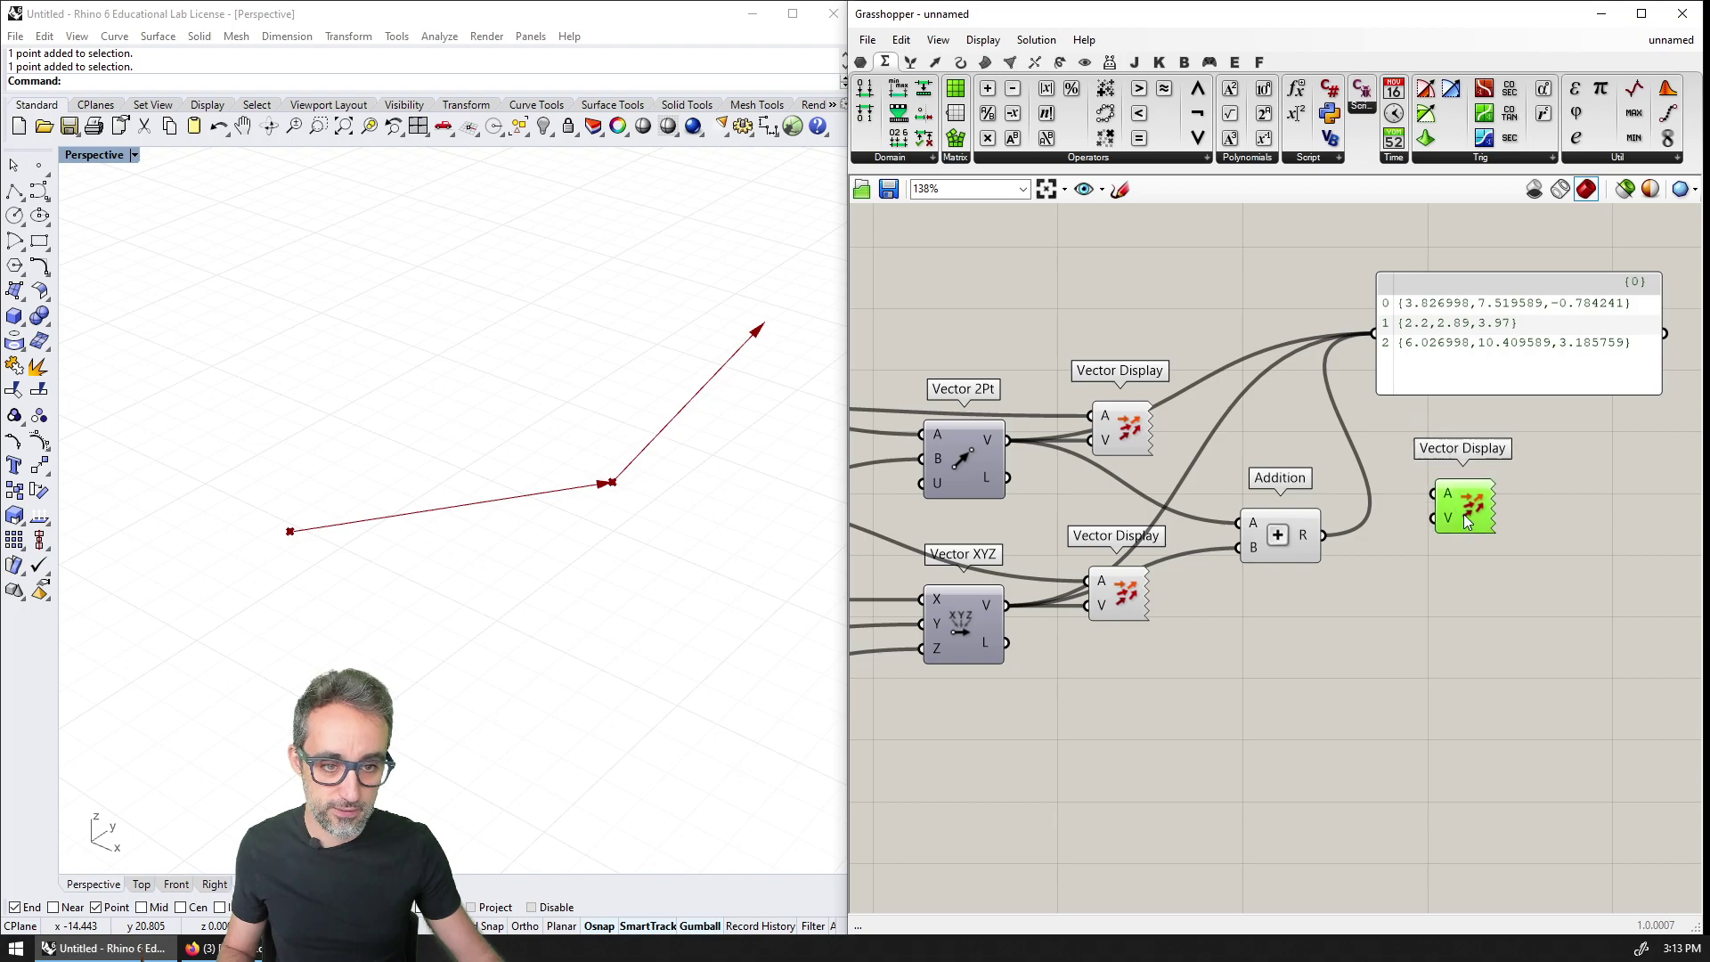
left_click_drag(1323, 535, 1437, 525)
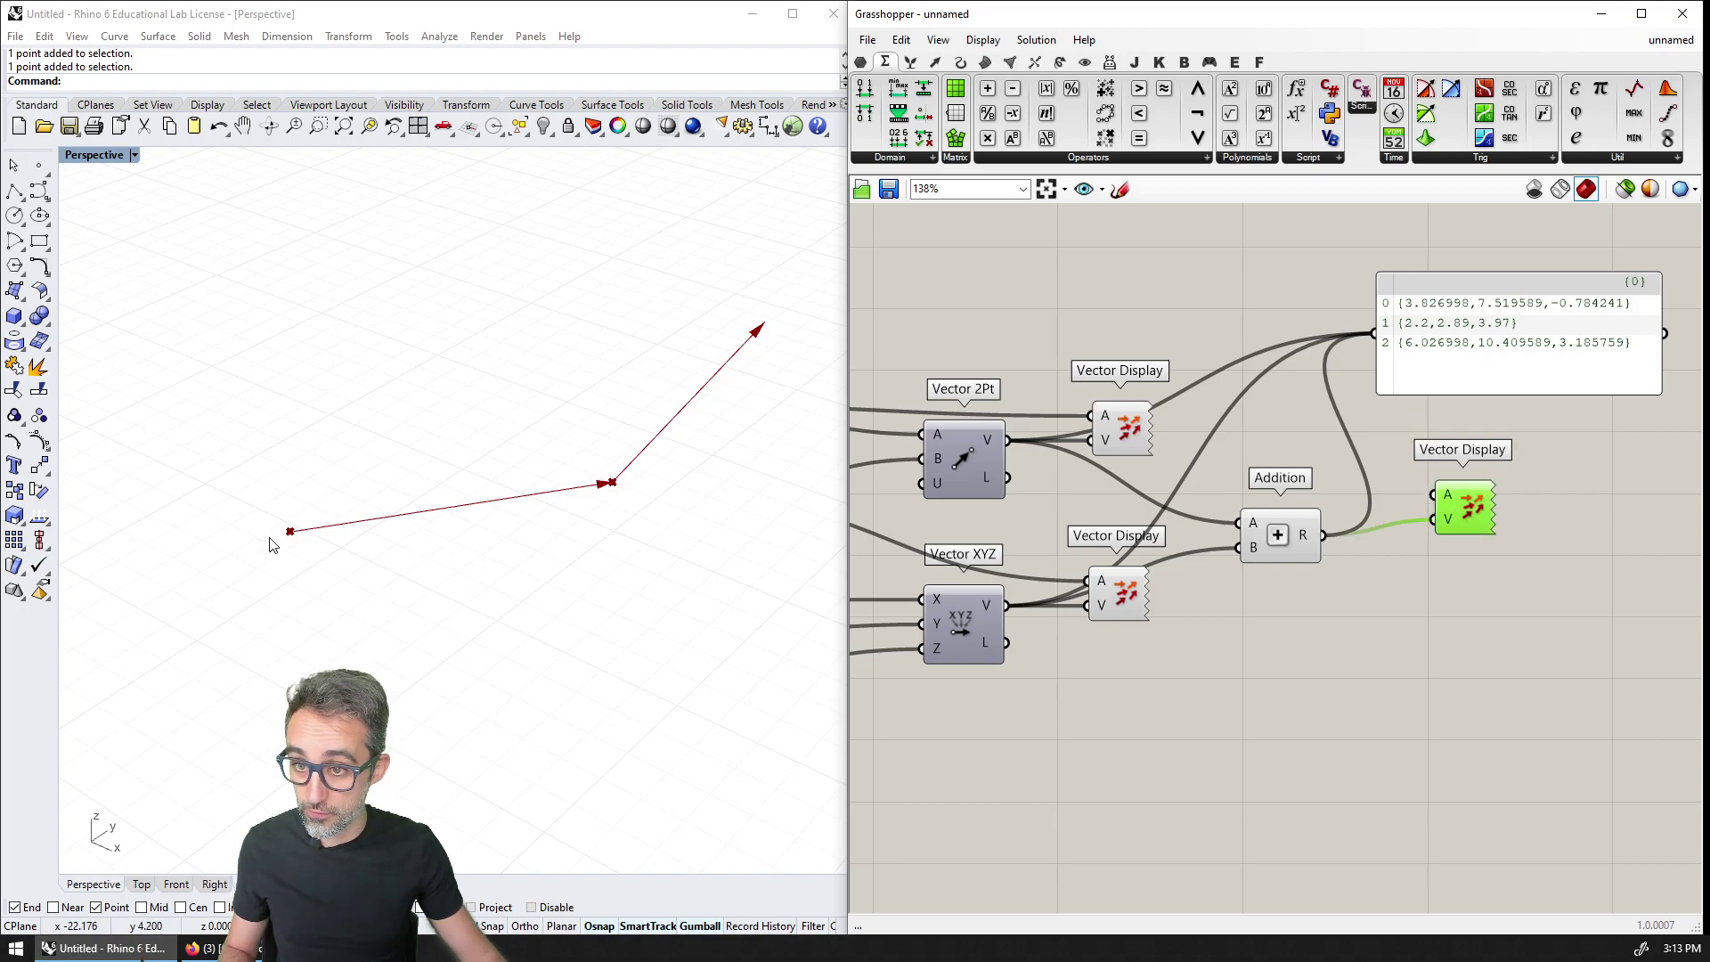
right_click_drag(913, 464, 1065, 453)
scroll(1066, 453, "down", 2)
left_click_drag(942, 399, 1476, 464)
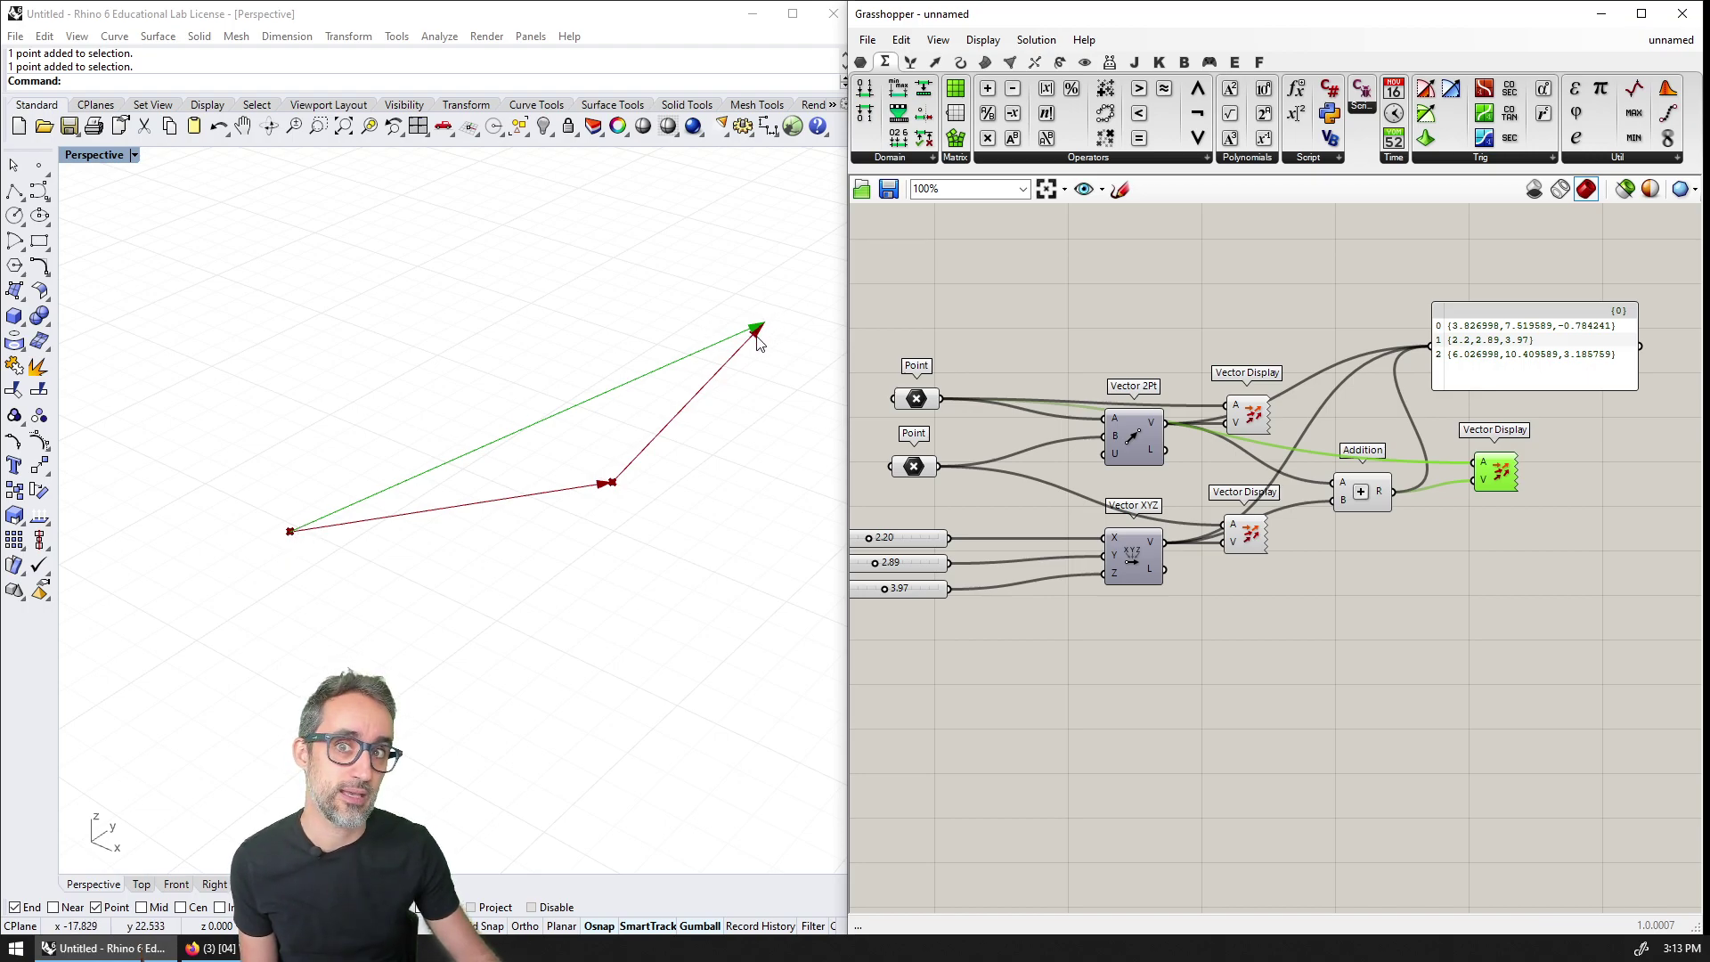
Step: Inspect the summed vector in the Rhino viewport, then switch to the web browser to show the [04] Vectors lecture and return
right_click_drag(737, 416, 688, 439)
mouse_move(598, 408)
right_mouse_down()
mouse_move(649, 374)
mouse_move(609, 418)
right_mouse_up()
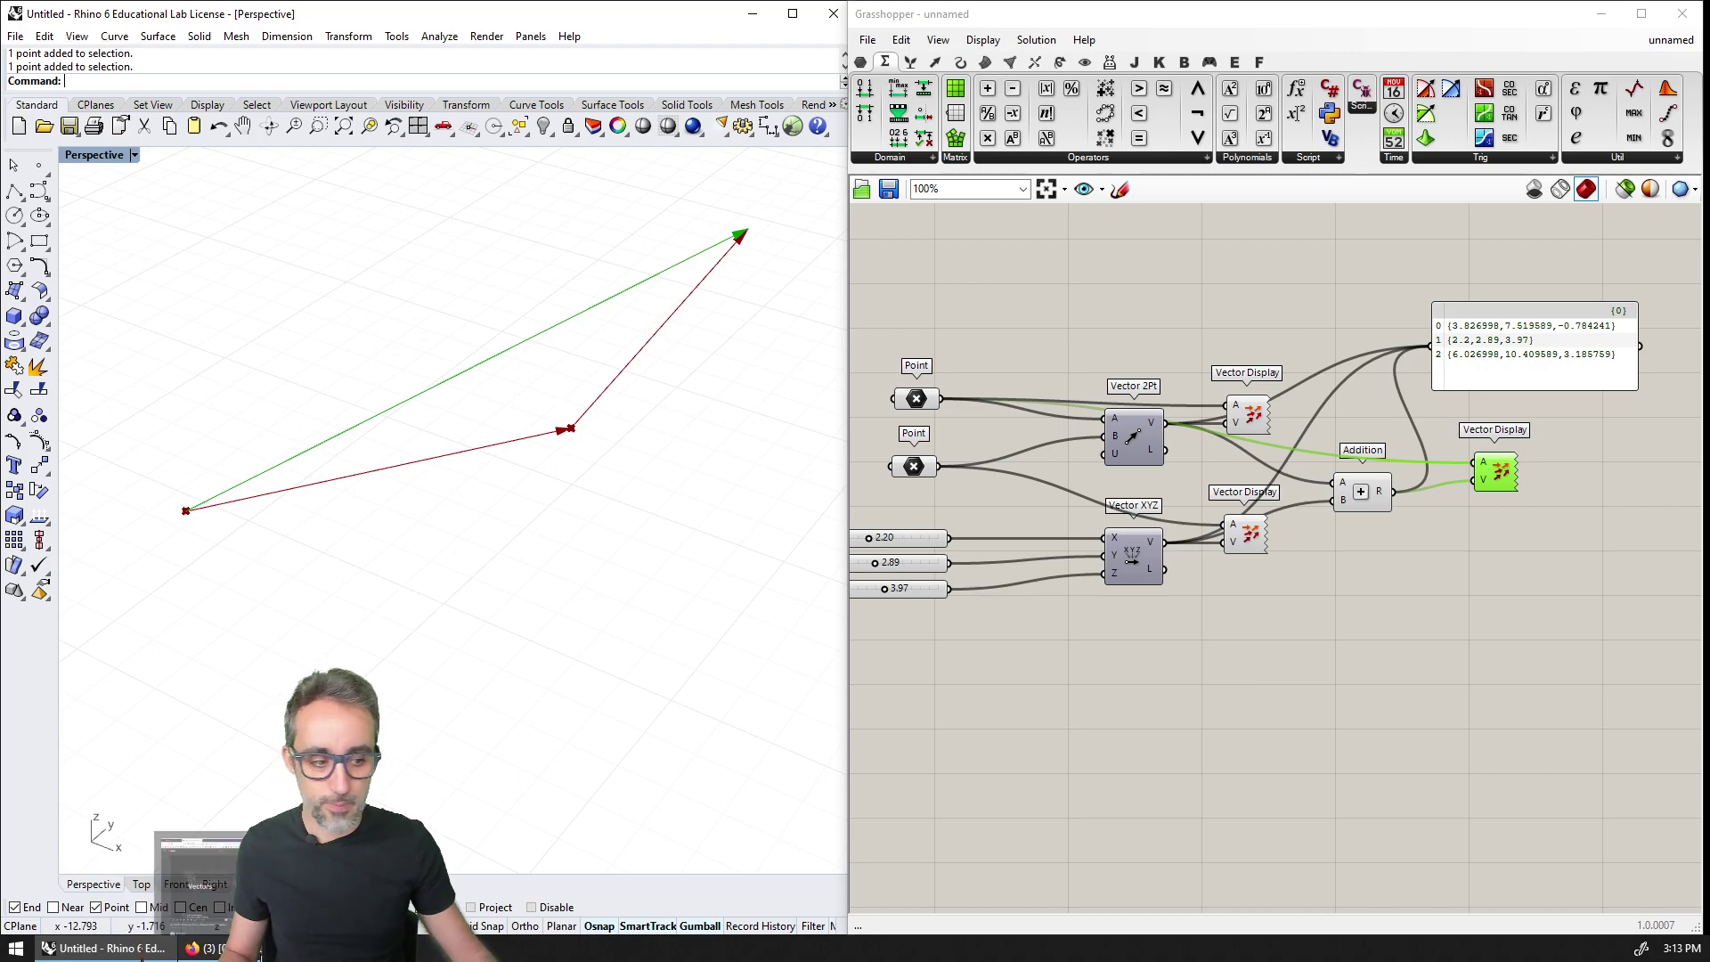
left_click(209, 948)
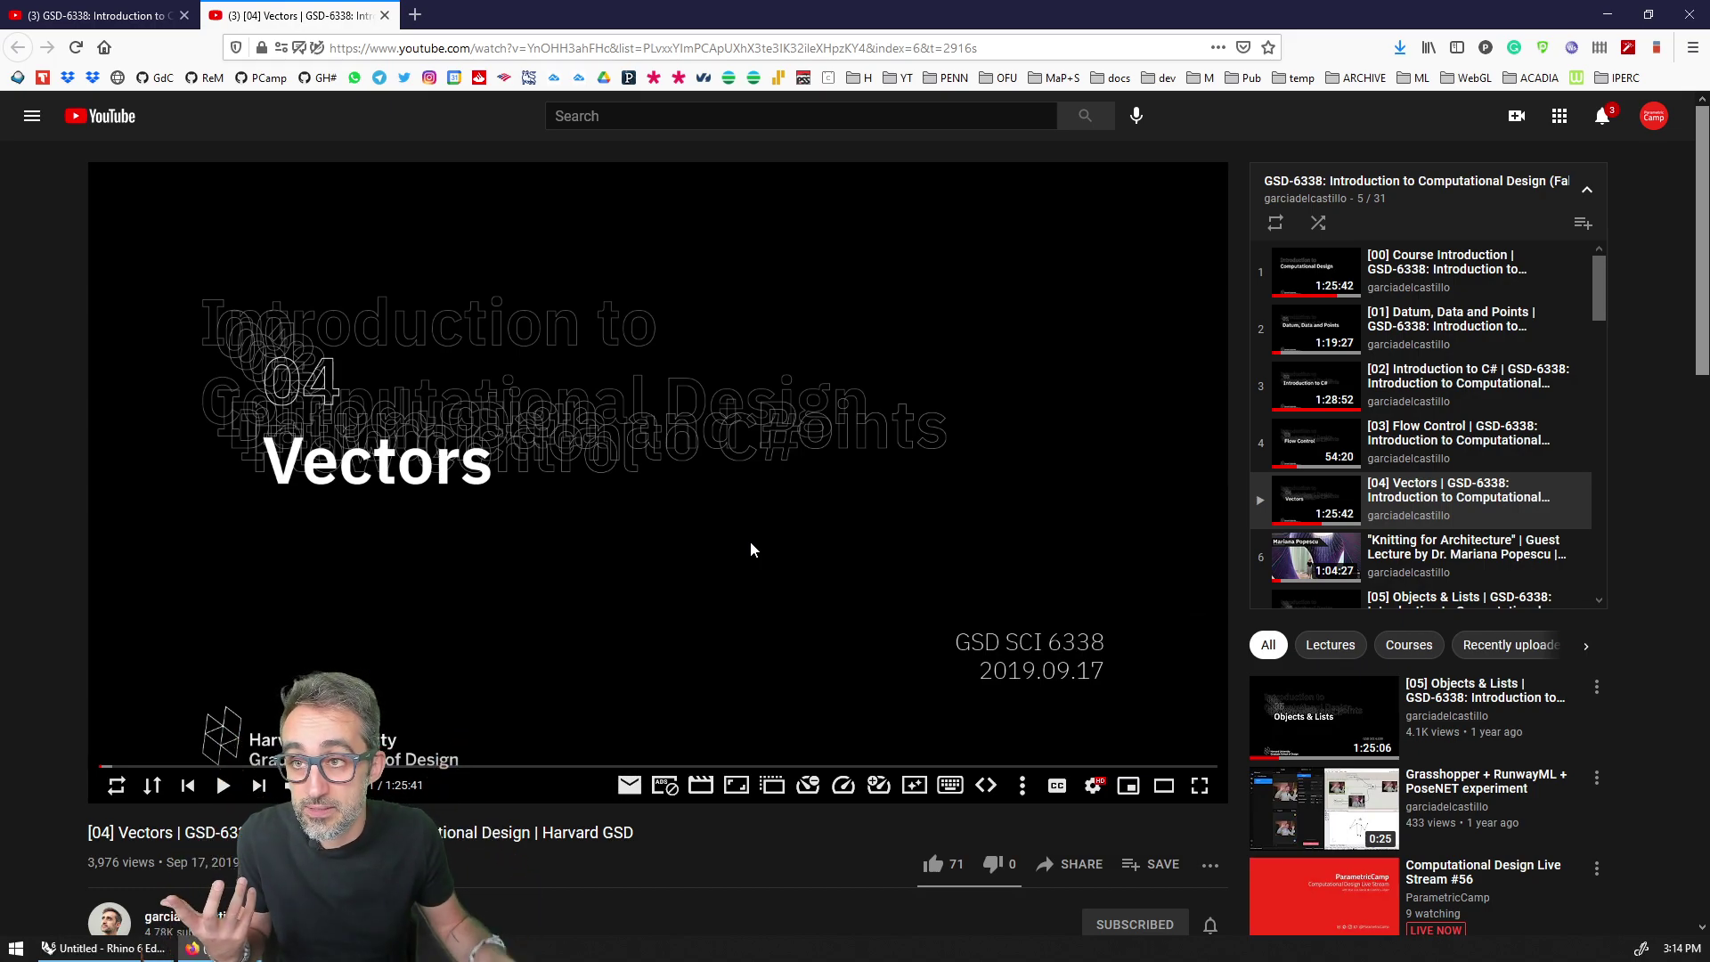
left_click(1599, 13)
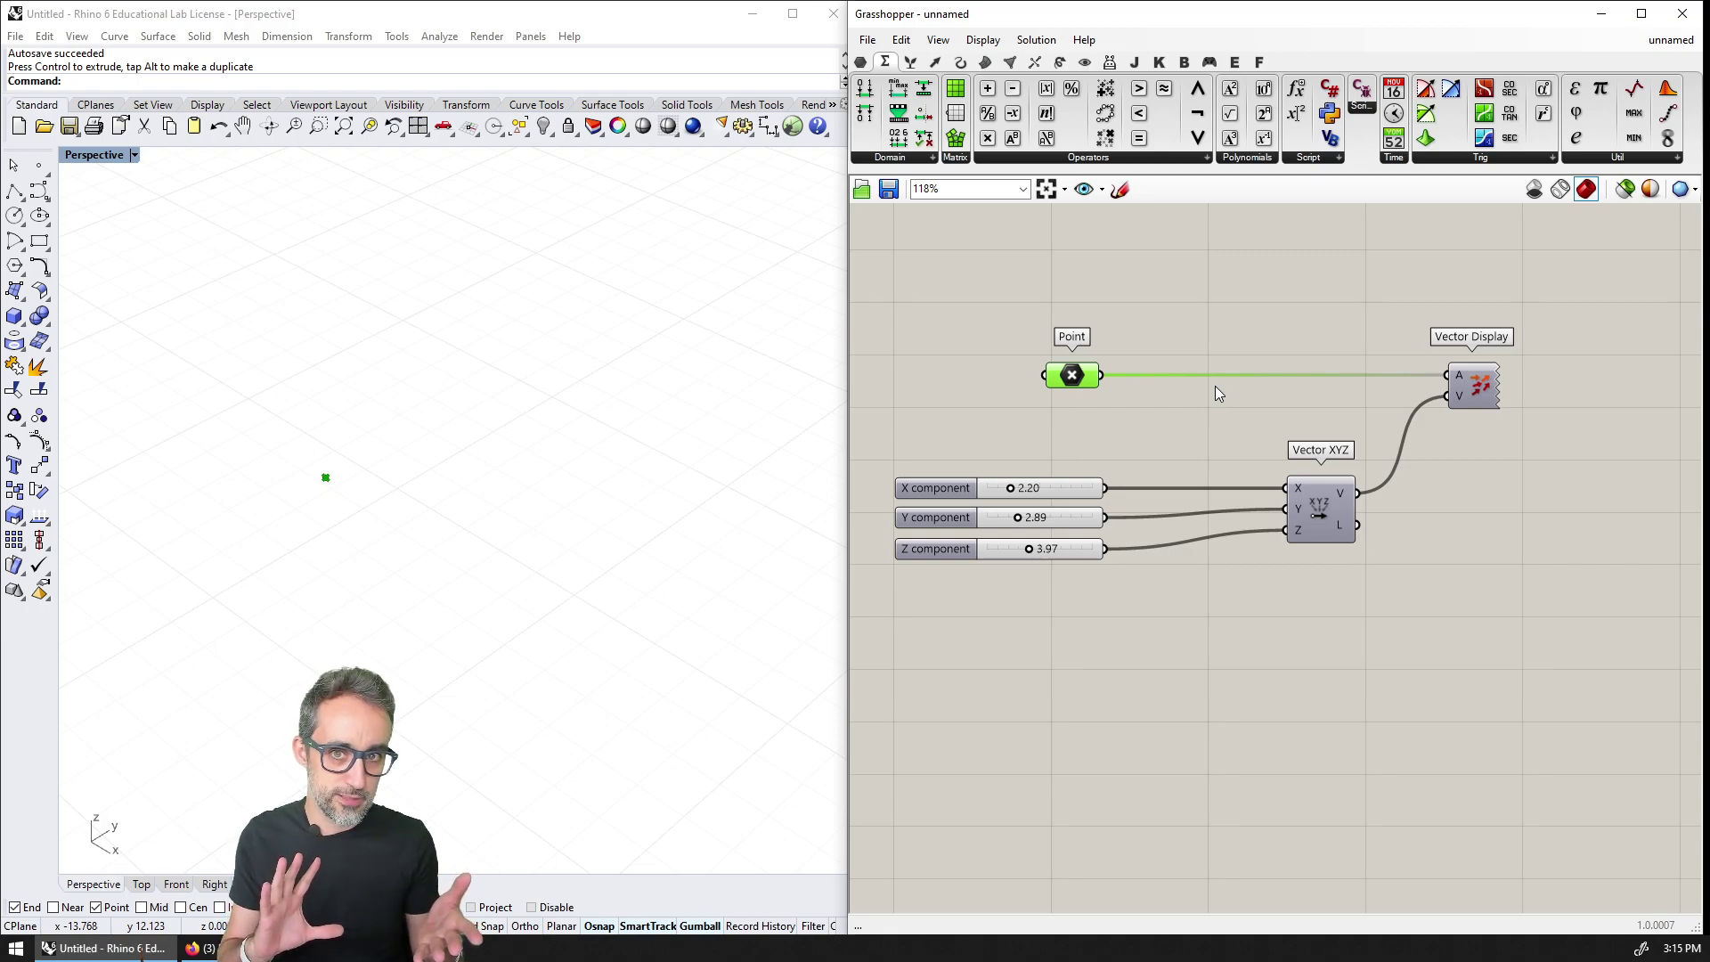
Step: Identify the referenced Point and set the X component of the Vector XYZ vector to 1.95
left_click(1229, 430)
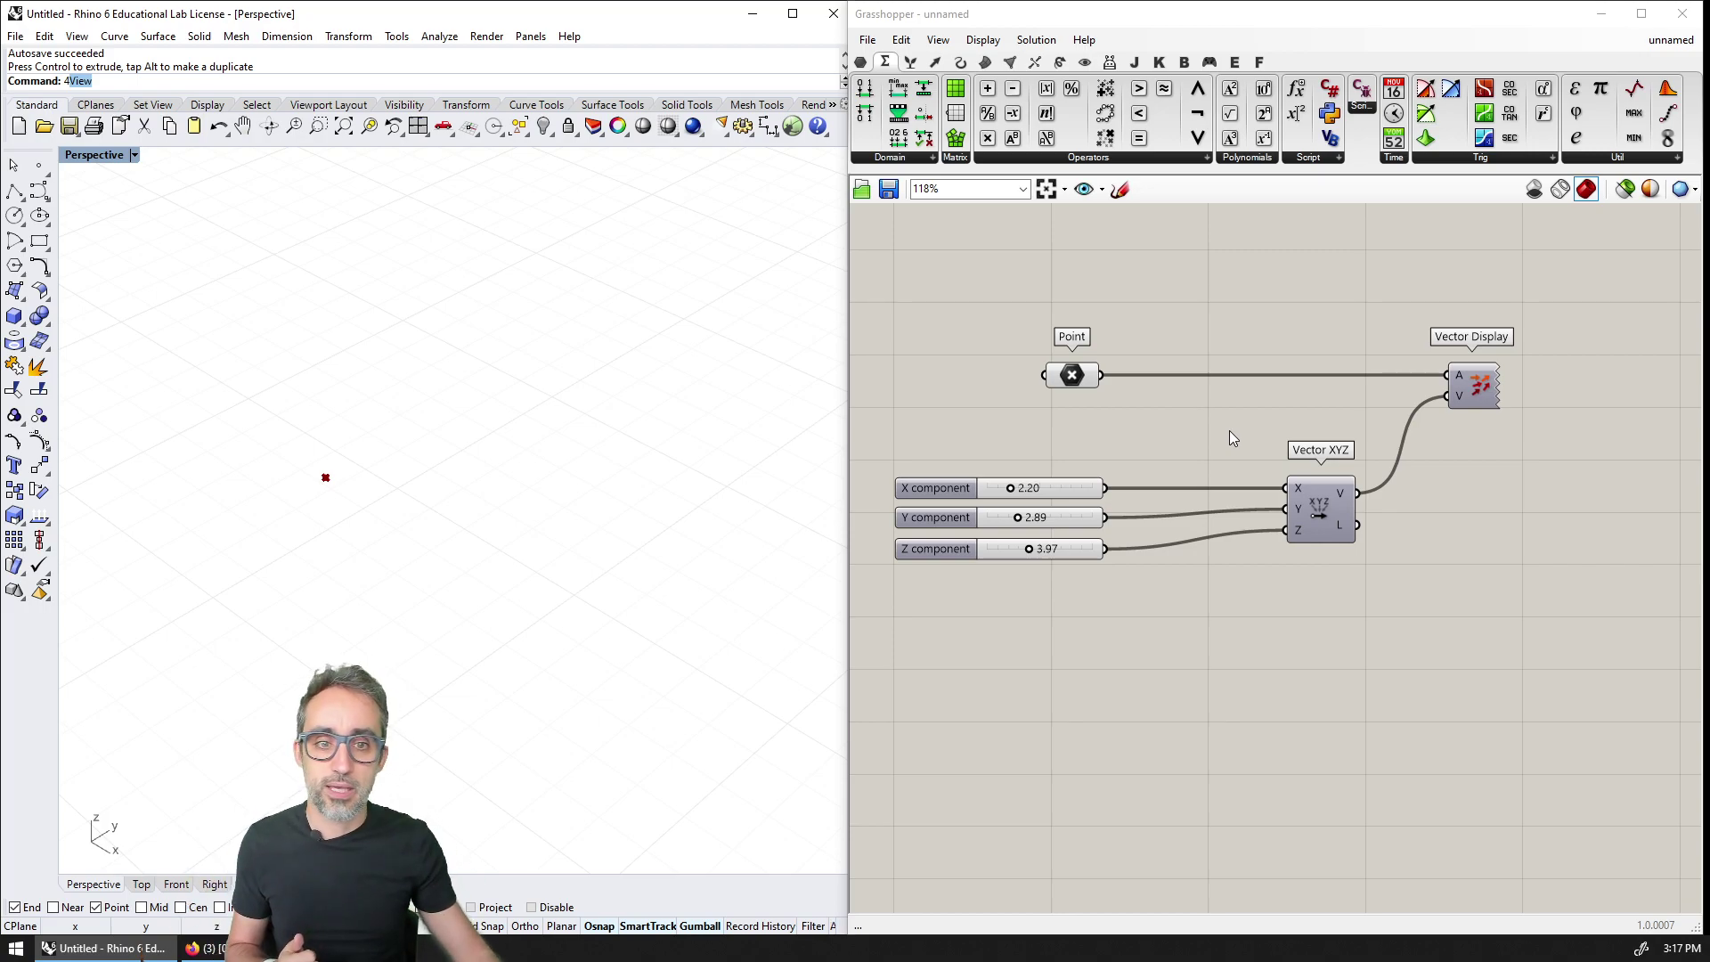
left_click(1077, 374)
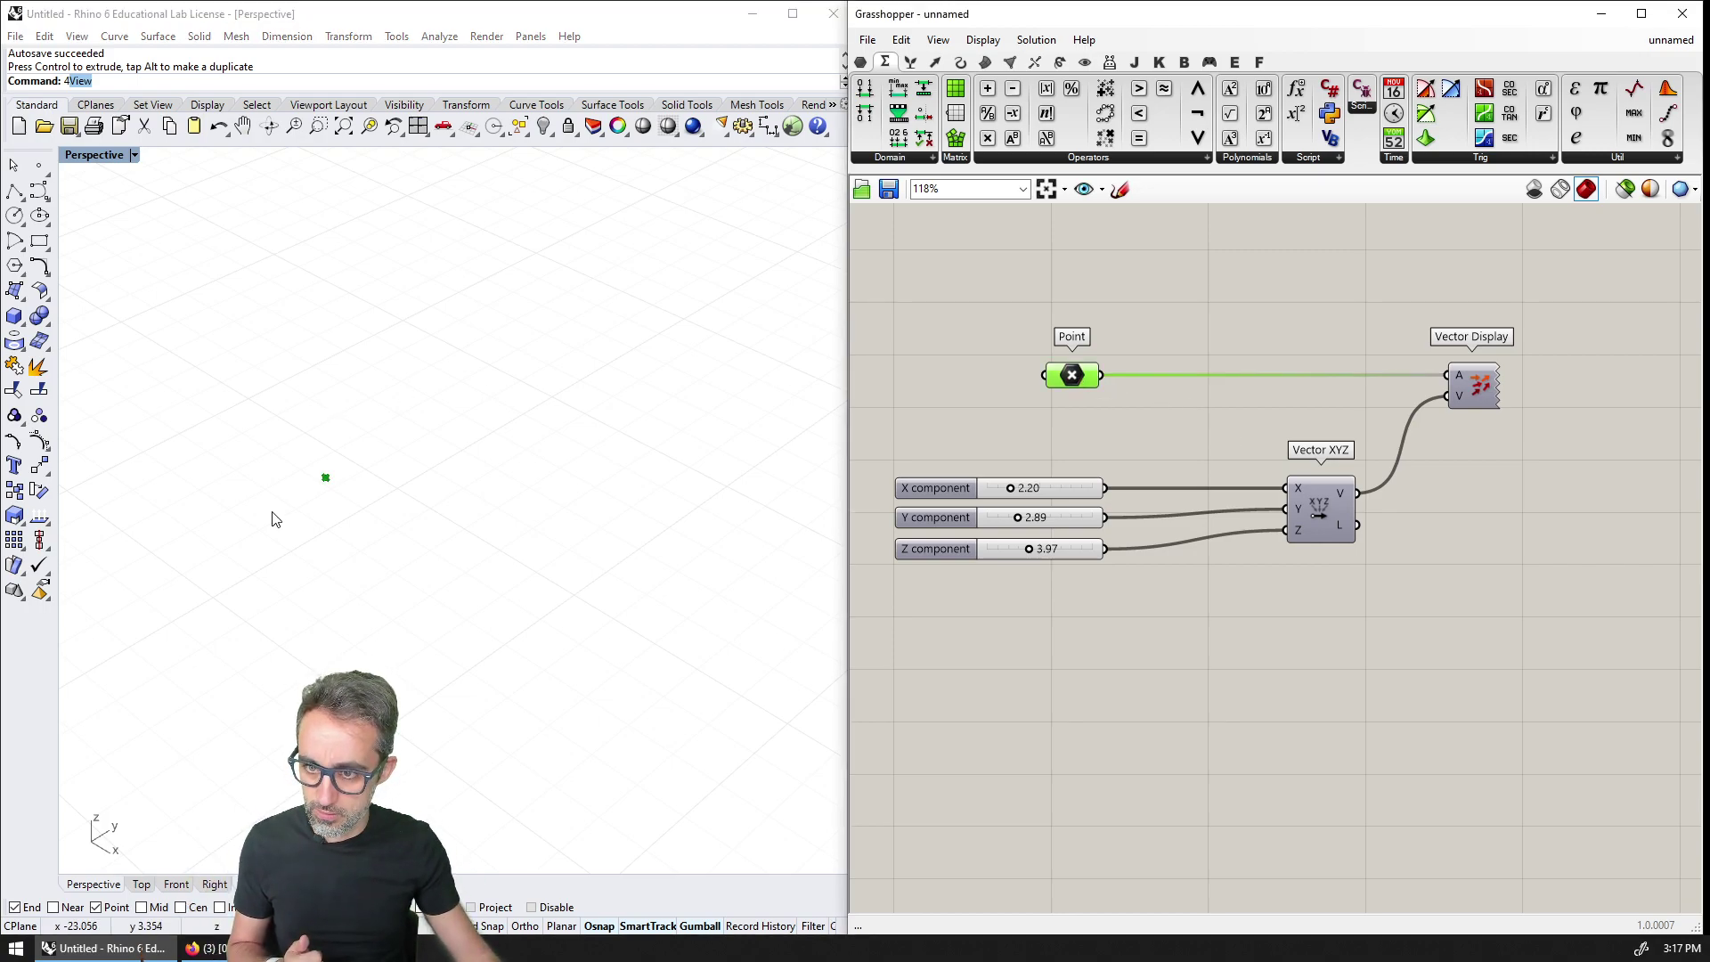
left_click(1318, 515)
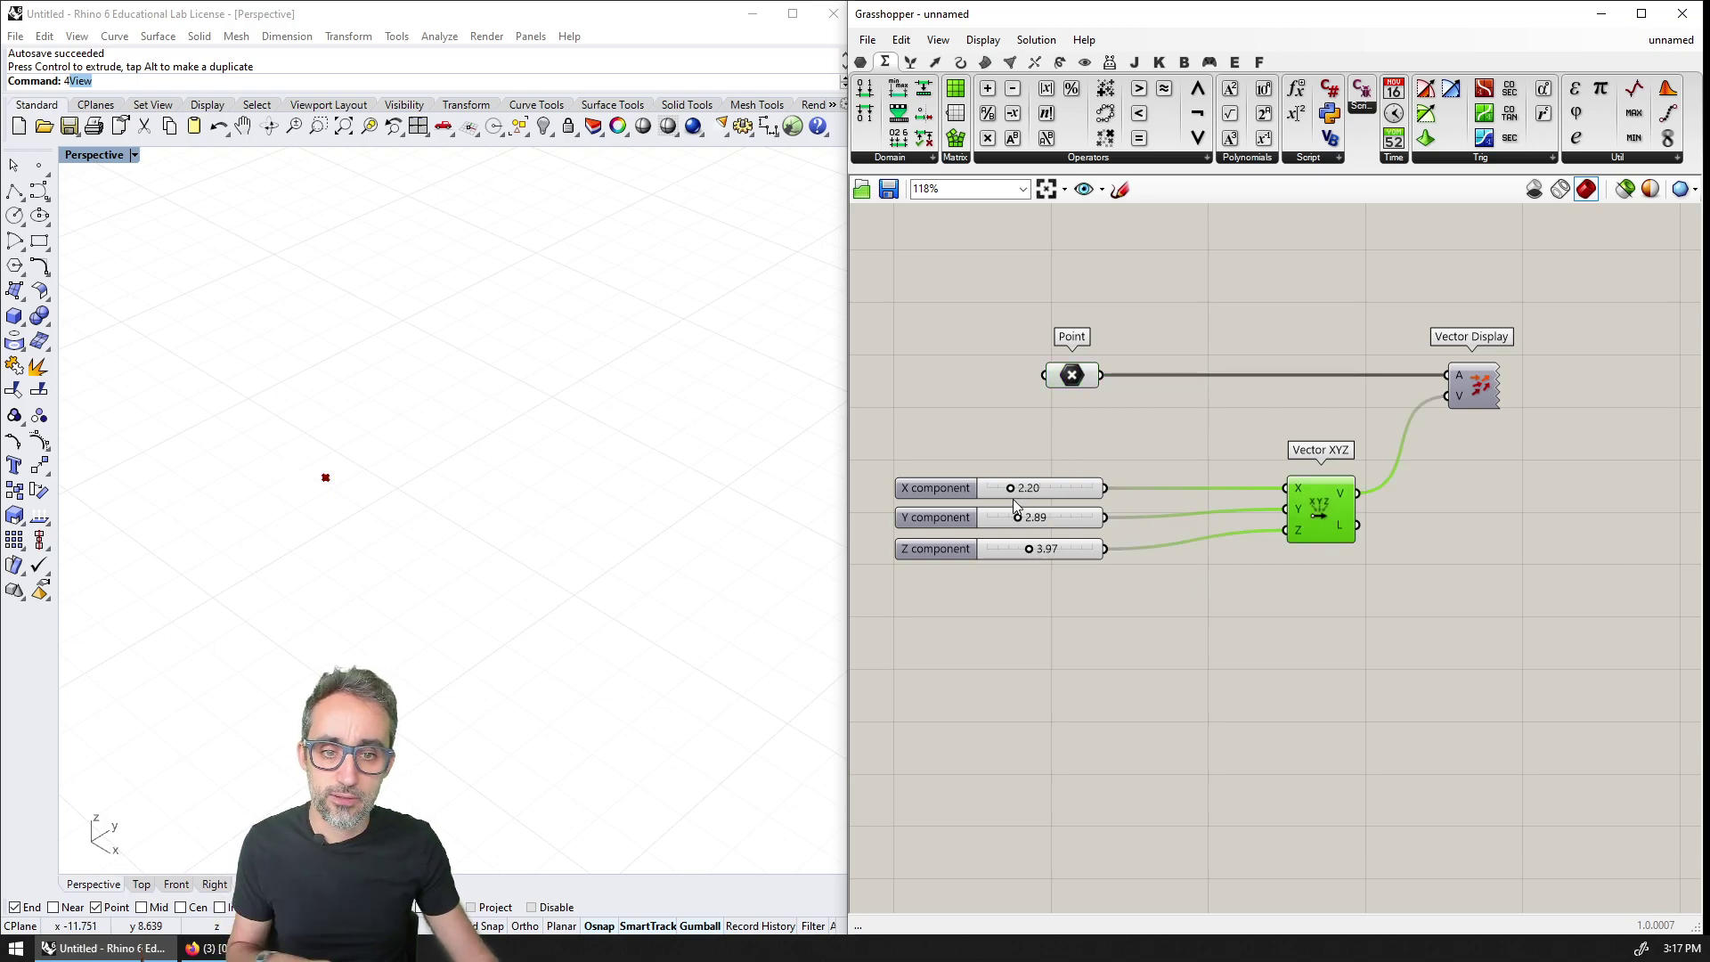
left_click_drag(1015, 495, 1013, 495)
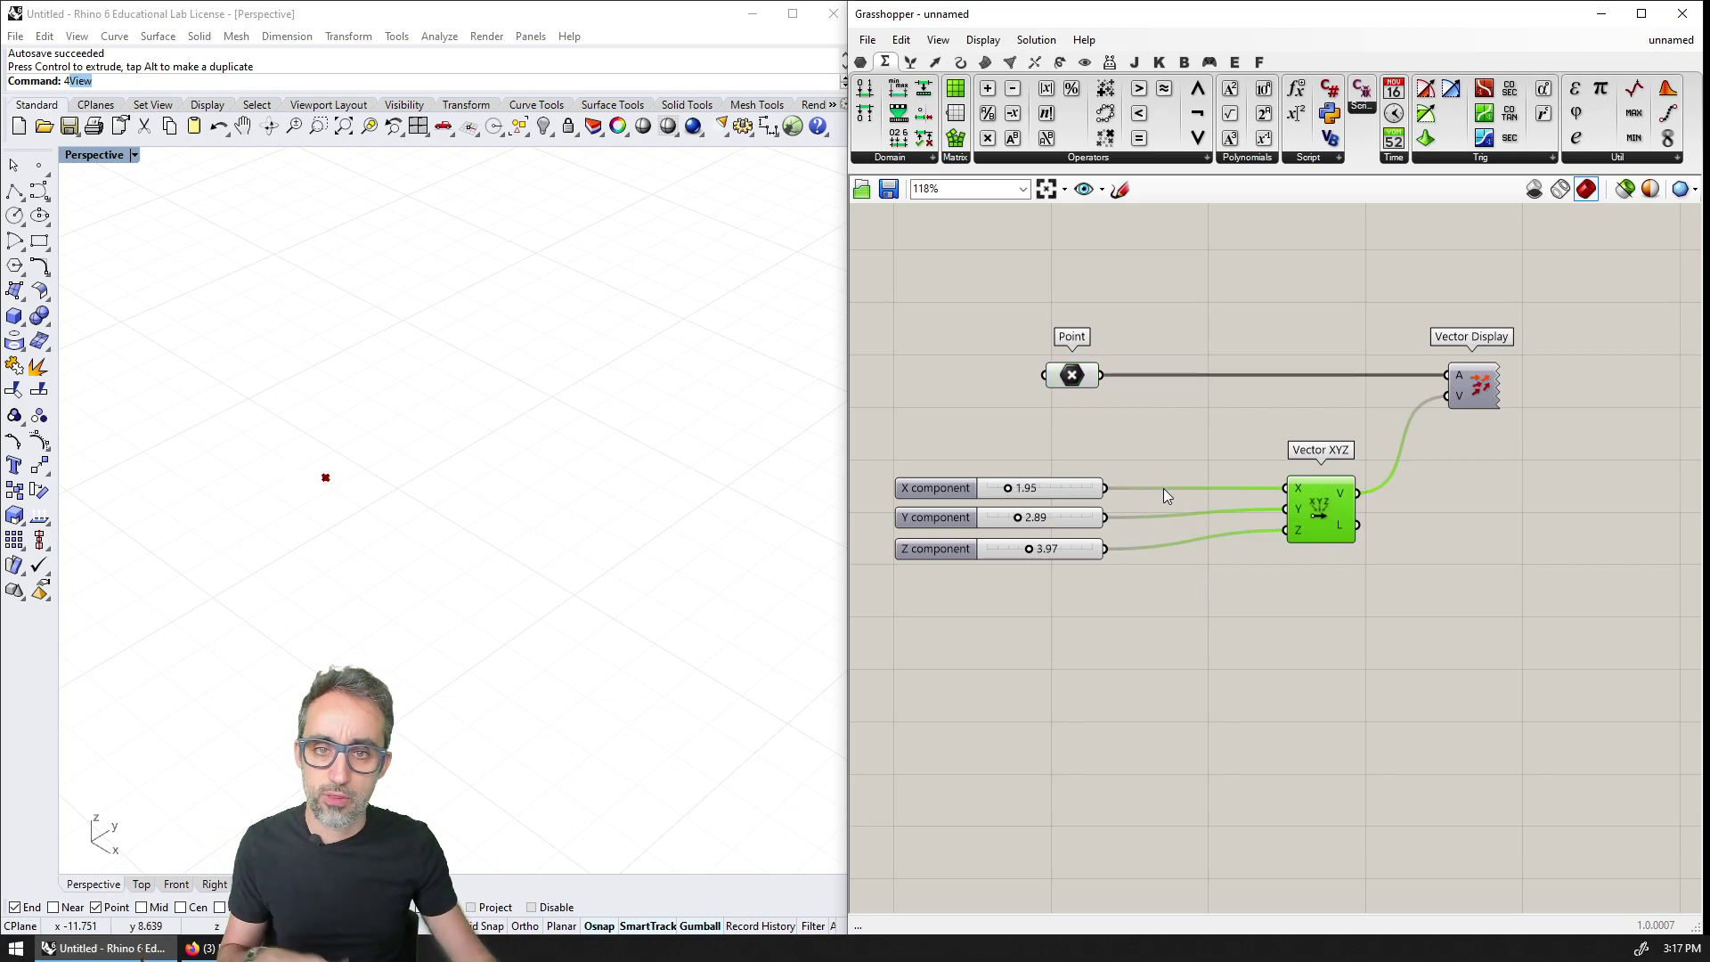
Step: Turn on the preview of the remaining Vector Display and highlight its anchor Point in the viewport
left_click(1494, 452)
left_click(1478, 390)
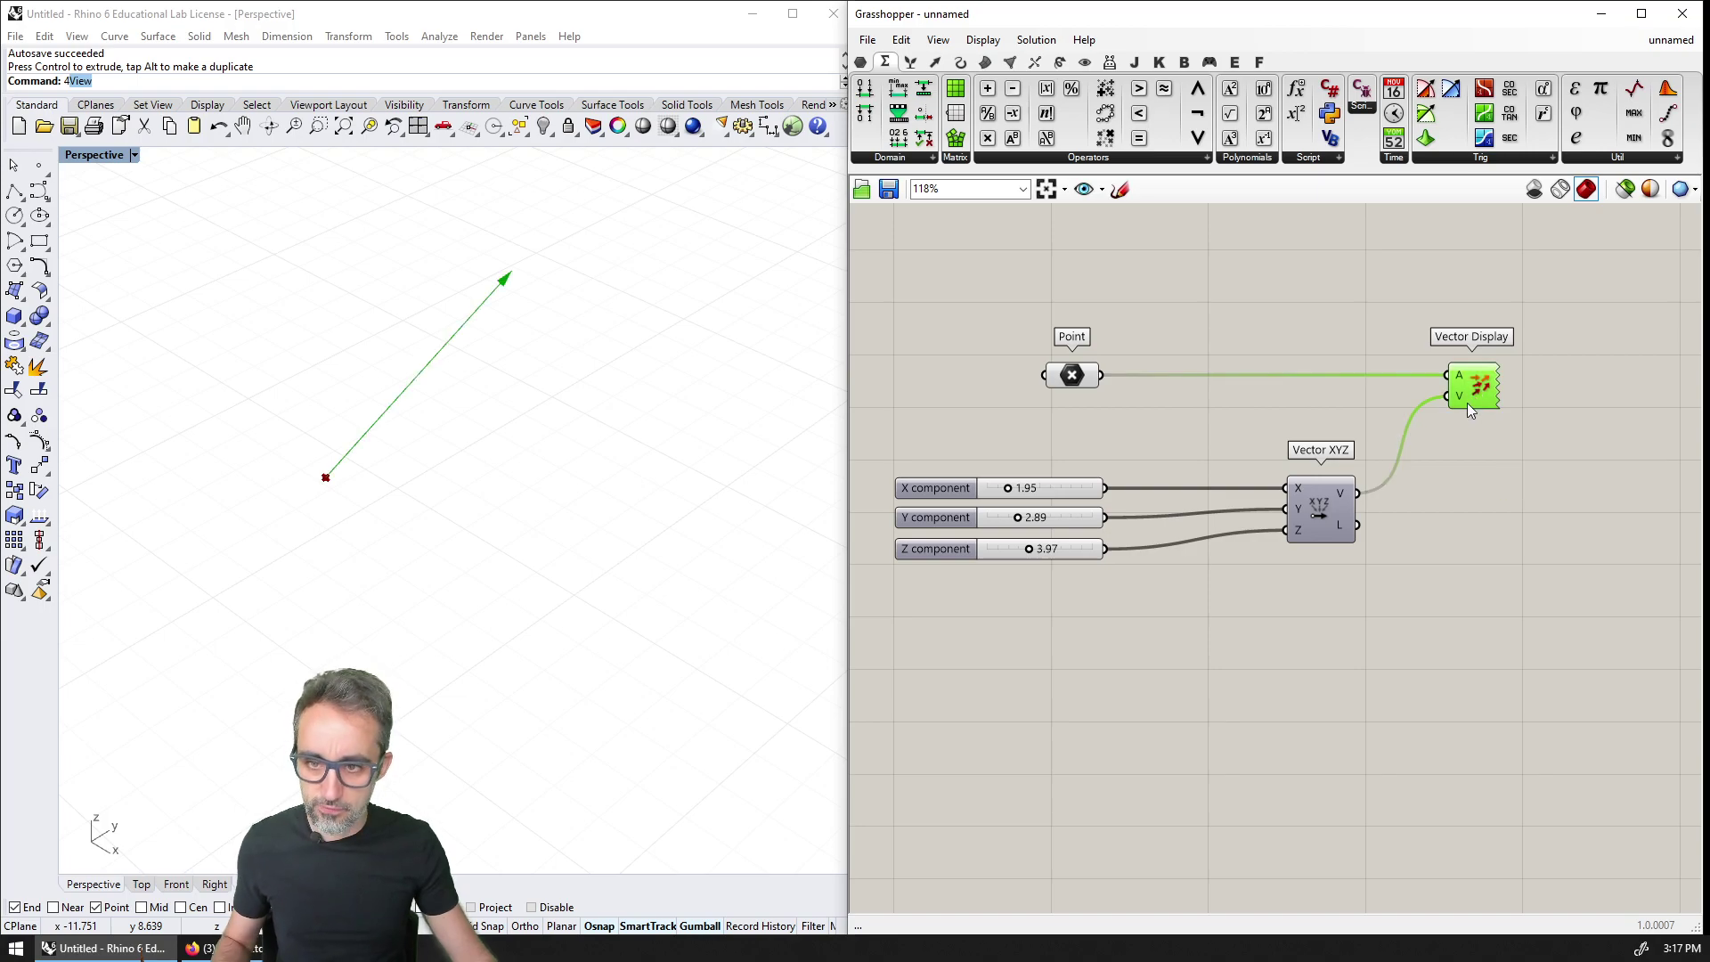
scroll(526, 401, "up", 2)
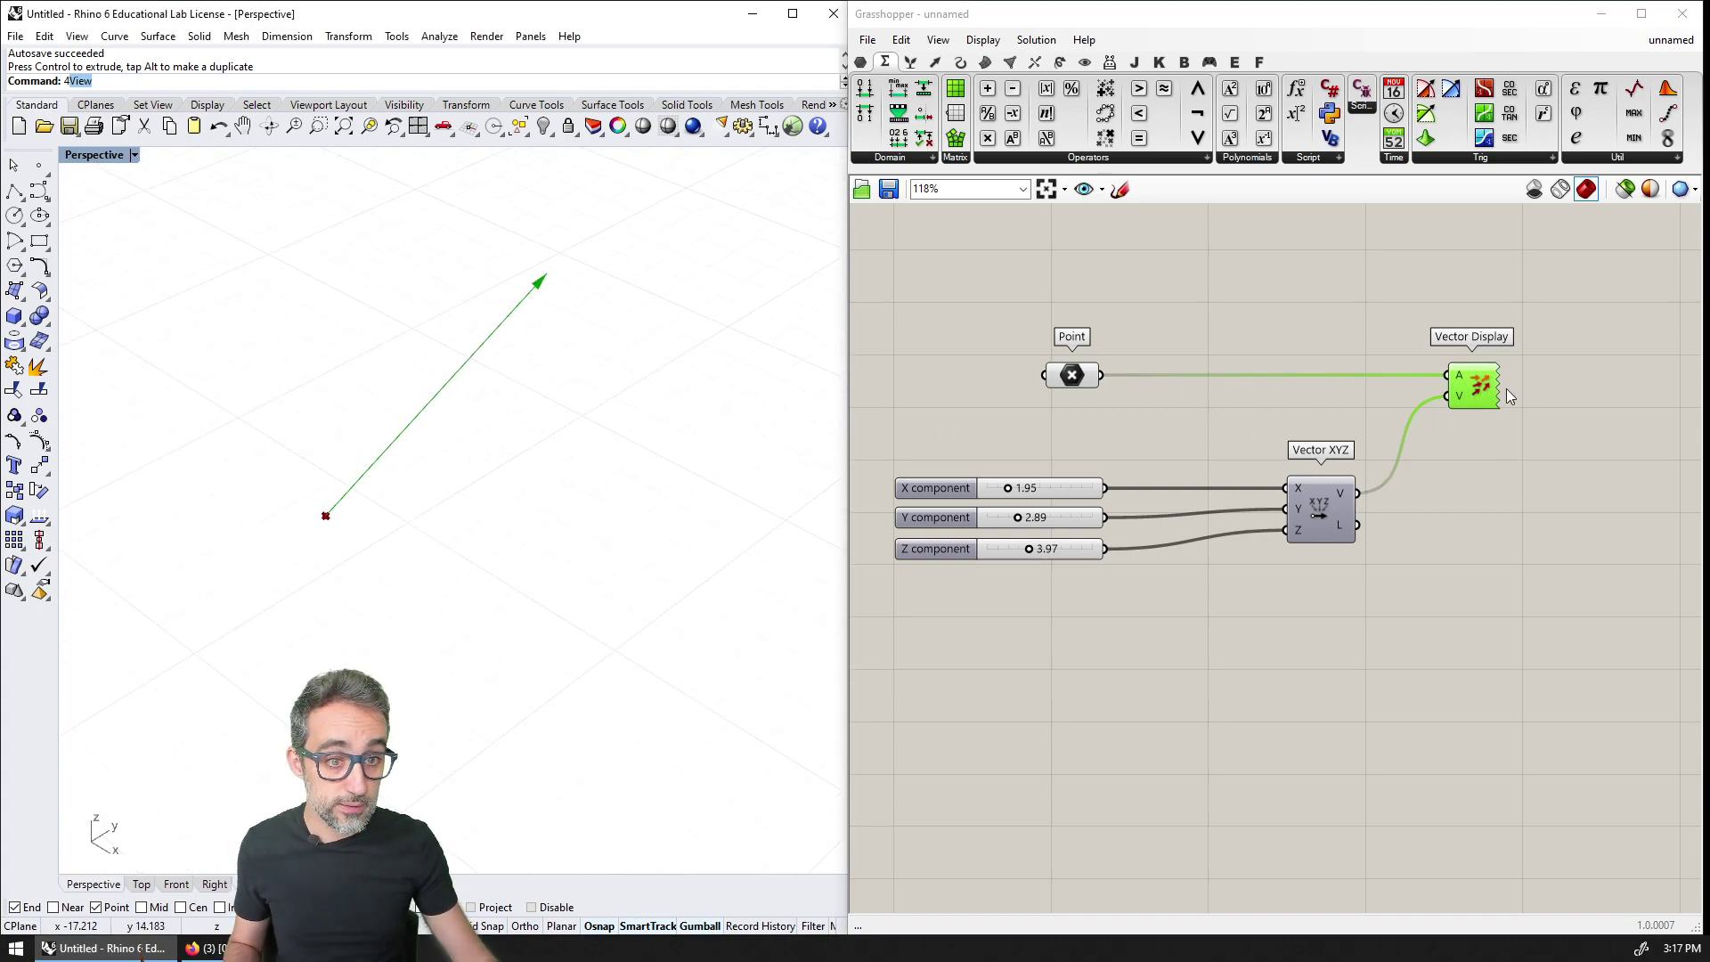
left_click(1073, 375)
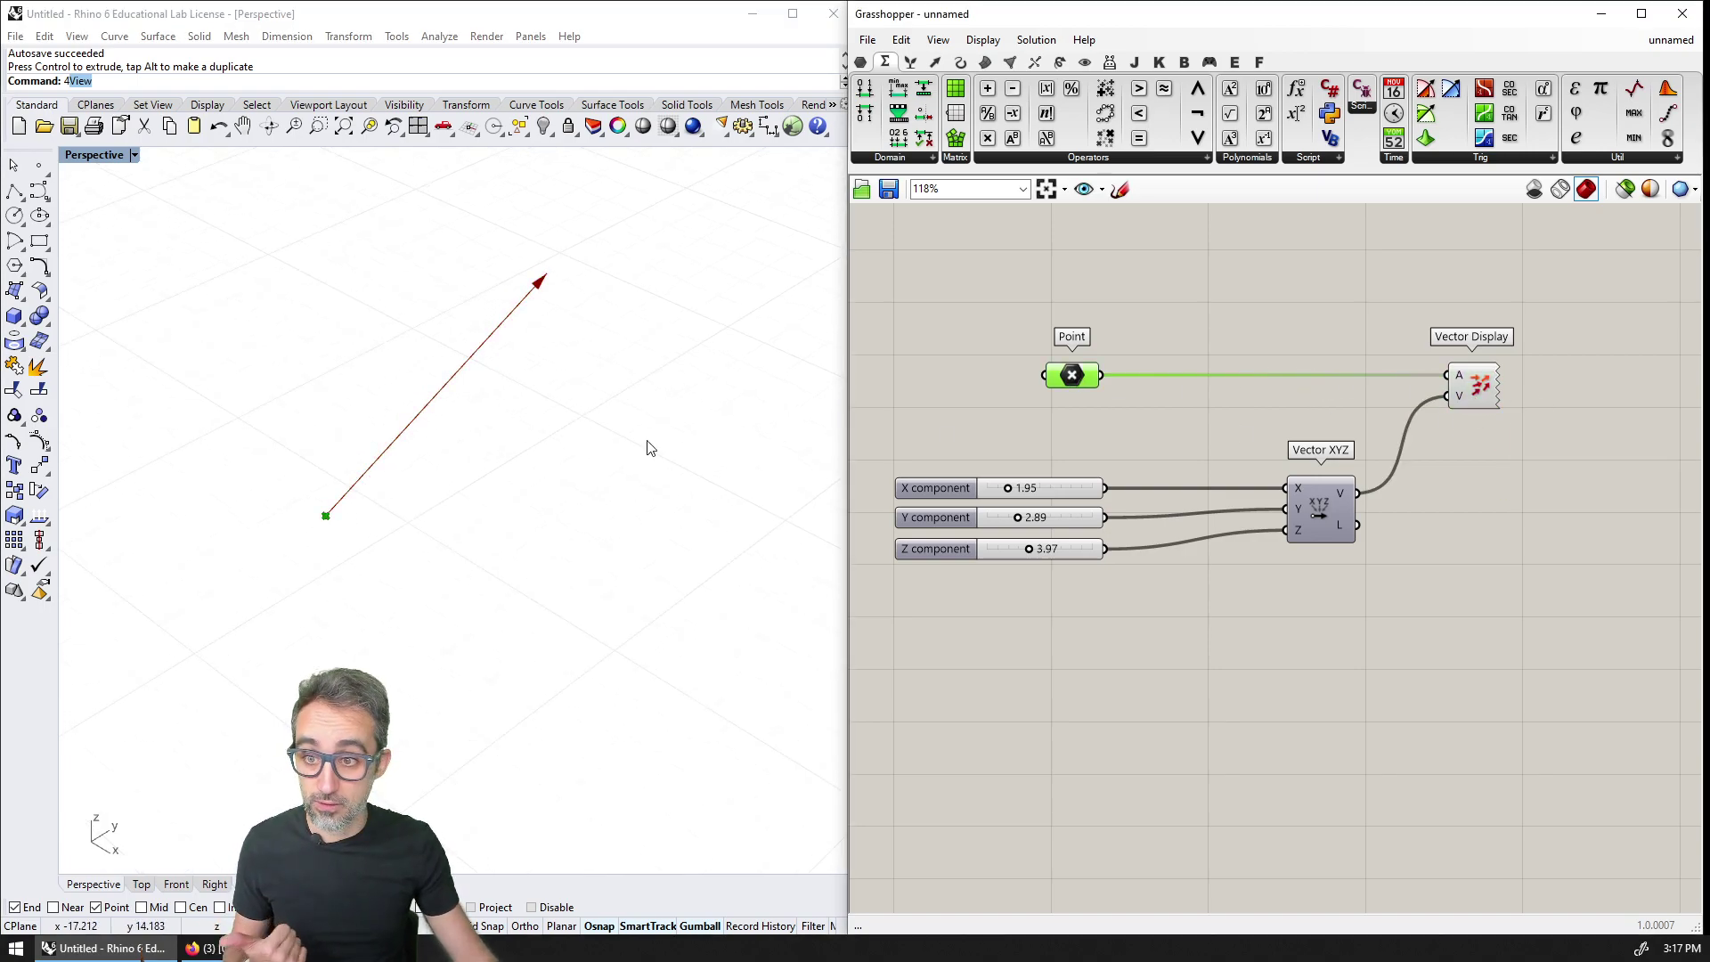
left_click(1137, 161)
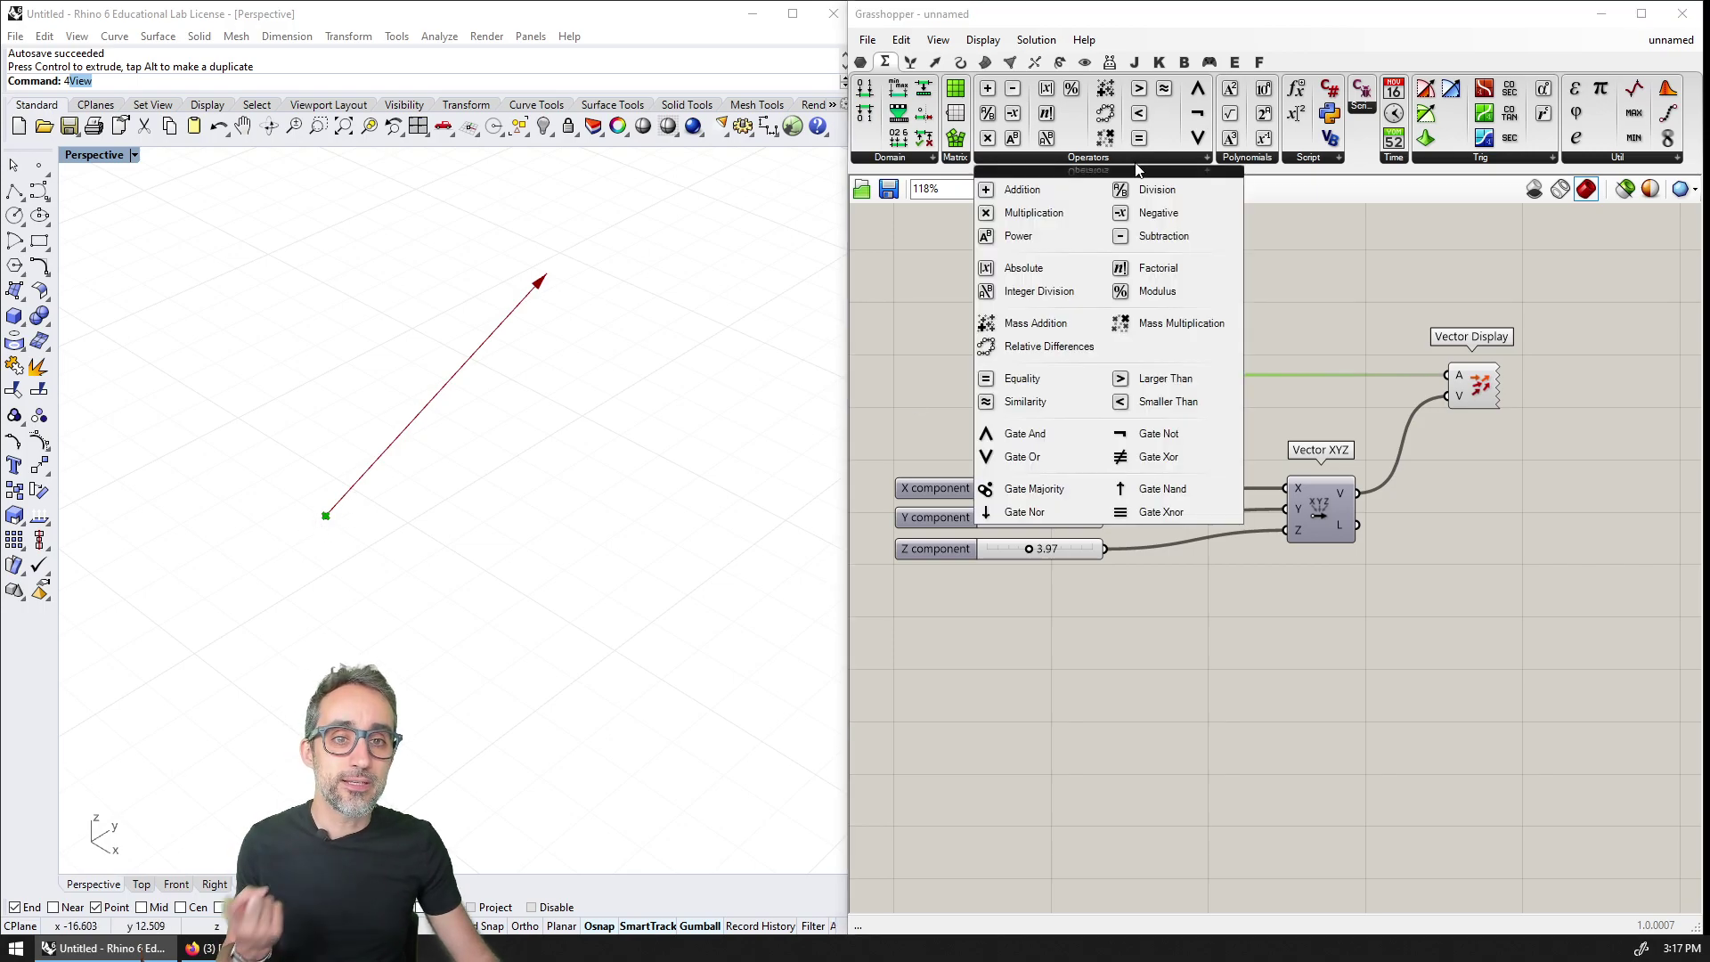
left_click(1022, 189)
left_click(1504, 513)
left_click_drag(1504, 514, 1489, 480)
left_click_drag(1102, 375, 1454, 474)
right_click_drag(1500, 539, 1394, 529)
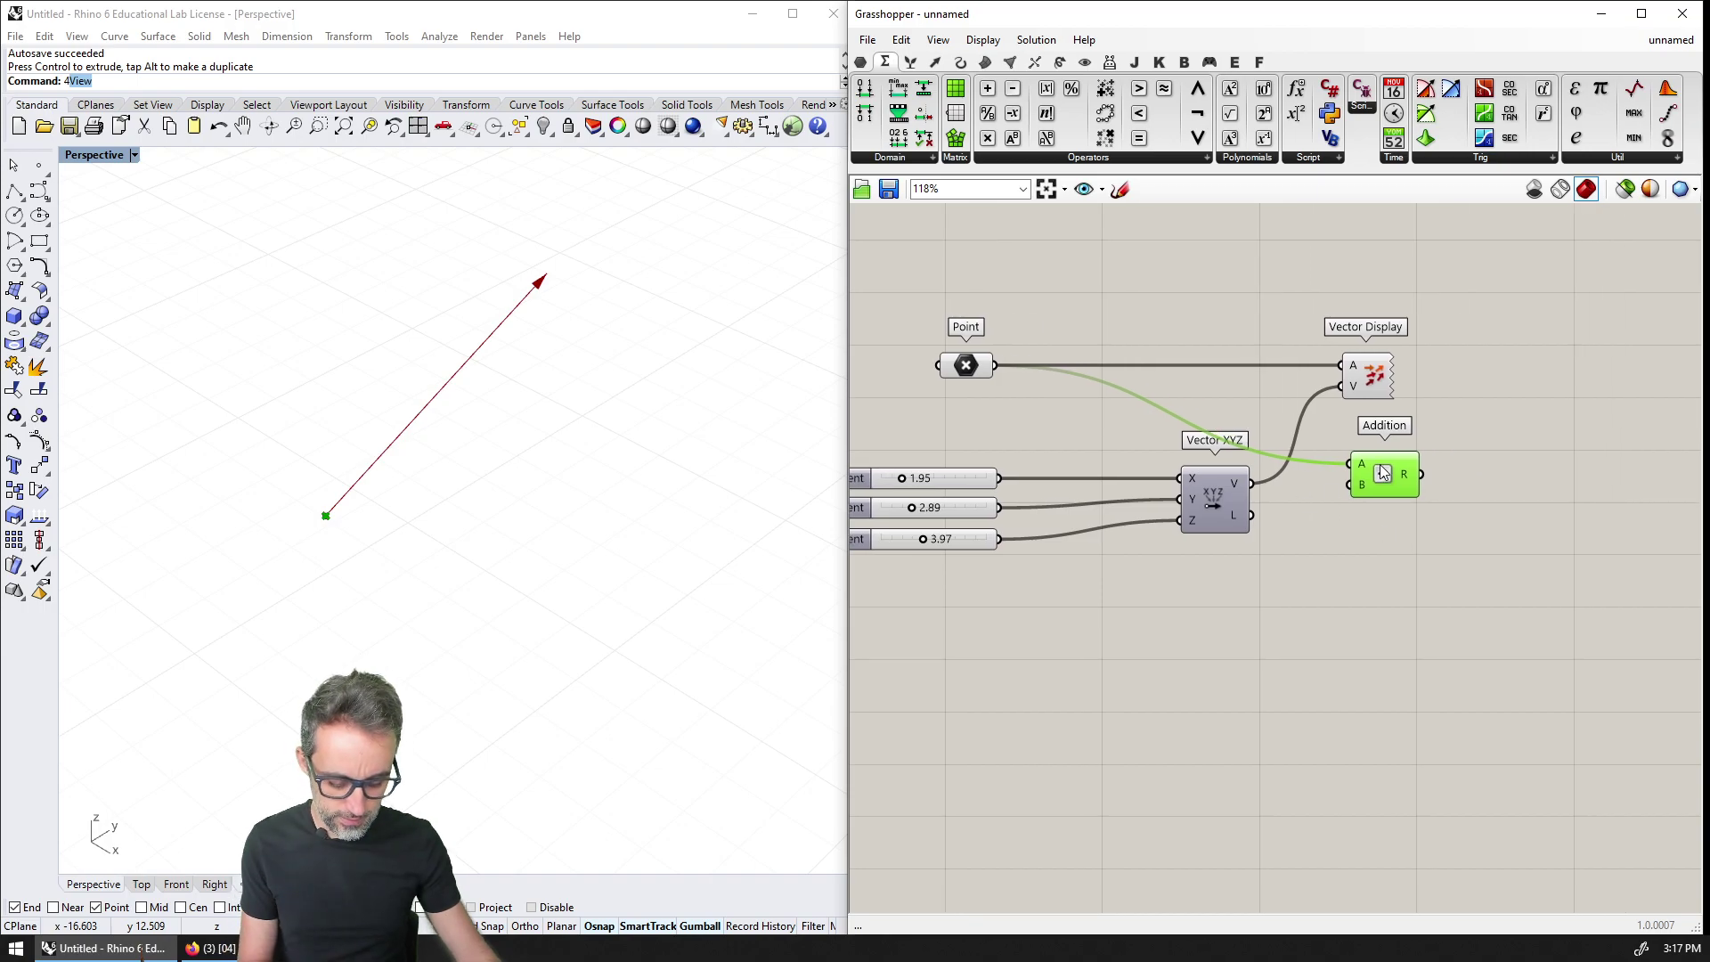
key("Delete")
Step: Add a Panel and wire both the Point and the Vector XYZ vector into it
double_click(1439, 451)
type("panel")
key("Return")
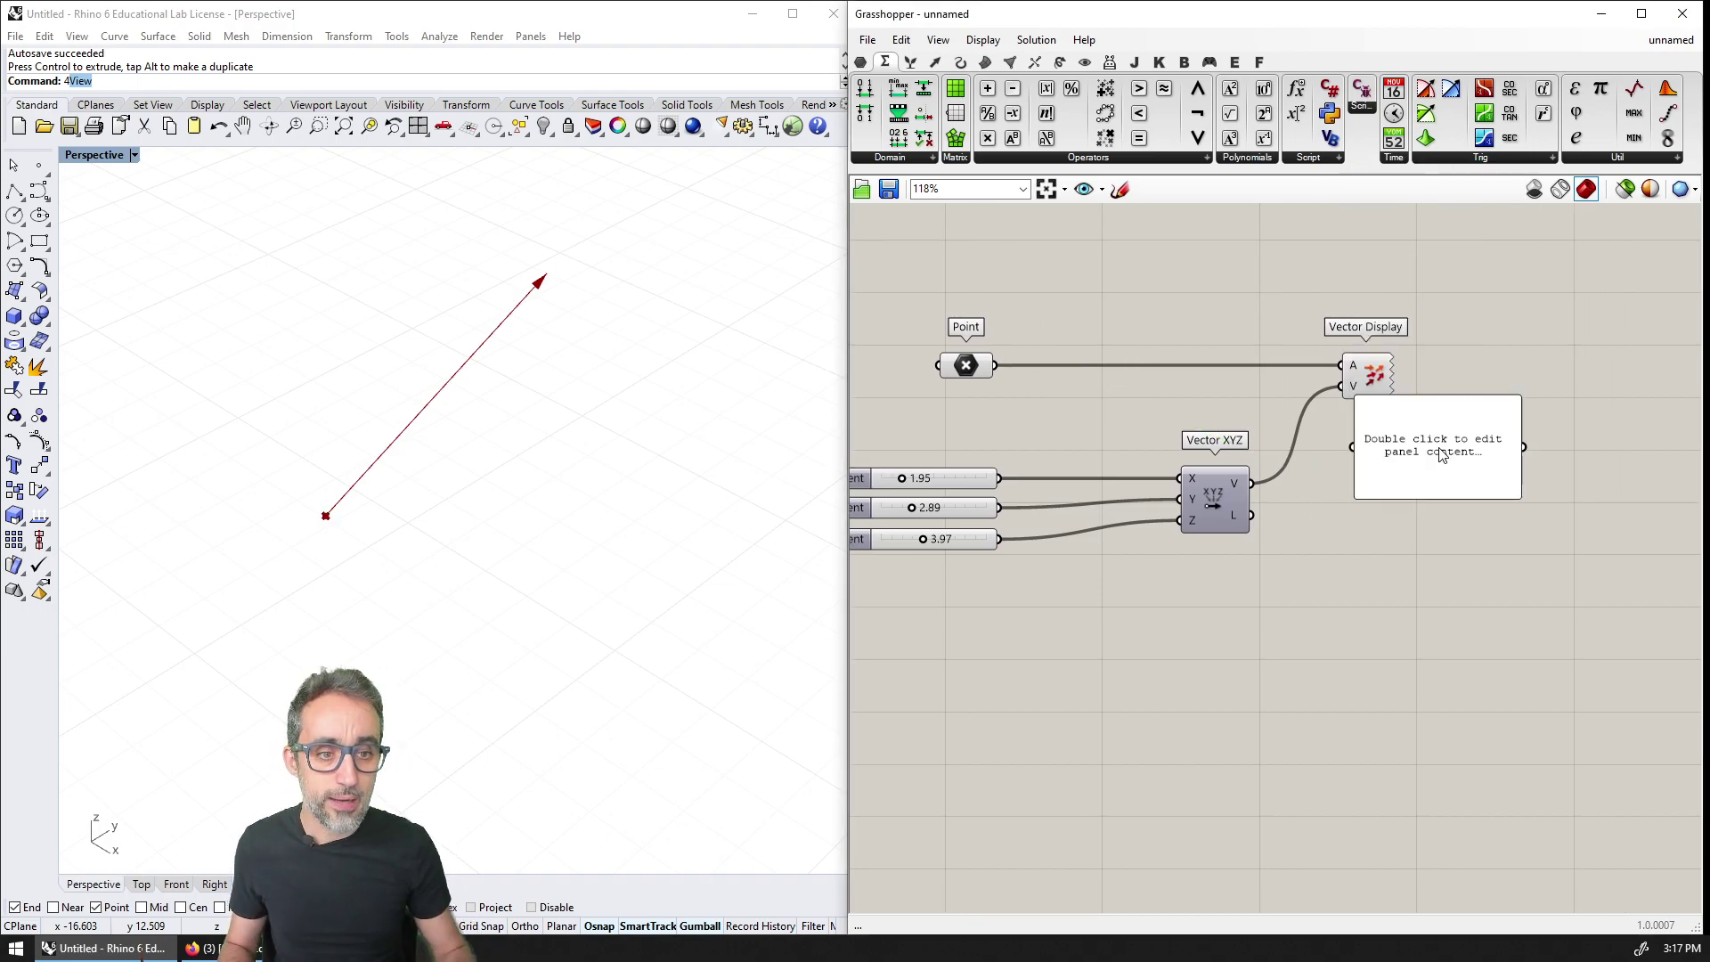
left_click_drag(995, 365, 1351, 446)
scroll(1366, 492, "up", 3)
scroll(1425, 490, "down", 2)
mouse_move(1424, 489)
right_mouse_down()
mouse_move(1355, 488)
mouse_move(1507, 485)
mouse_move(1416, 485)
right_mouse_up()
scroll(1383, 412, "up", 1)
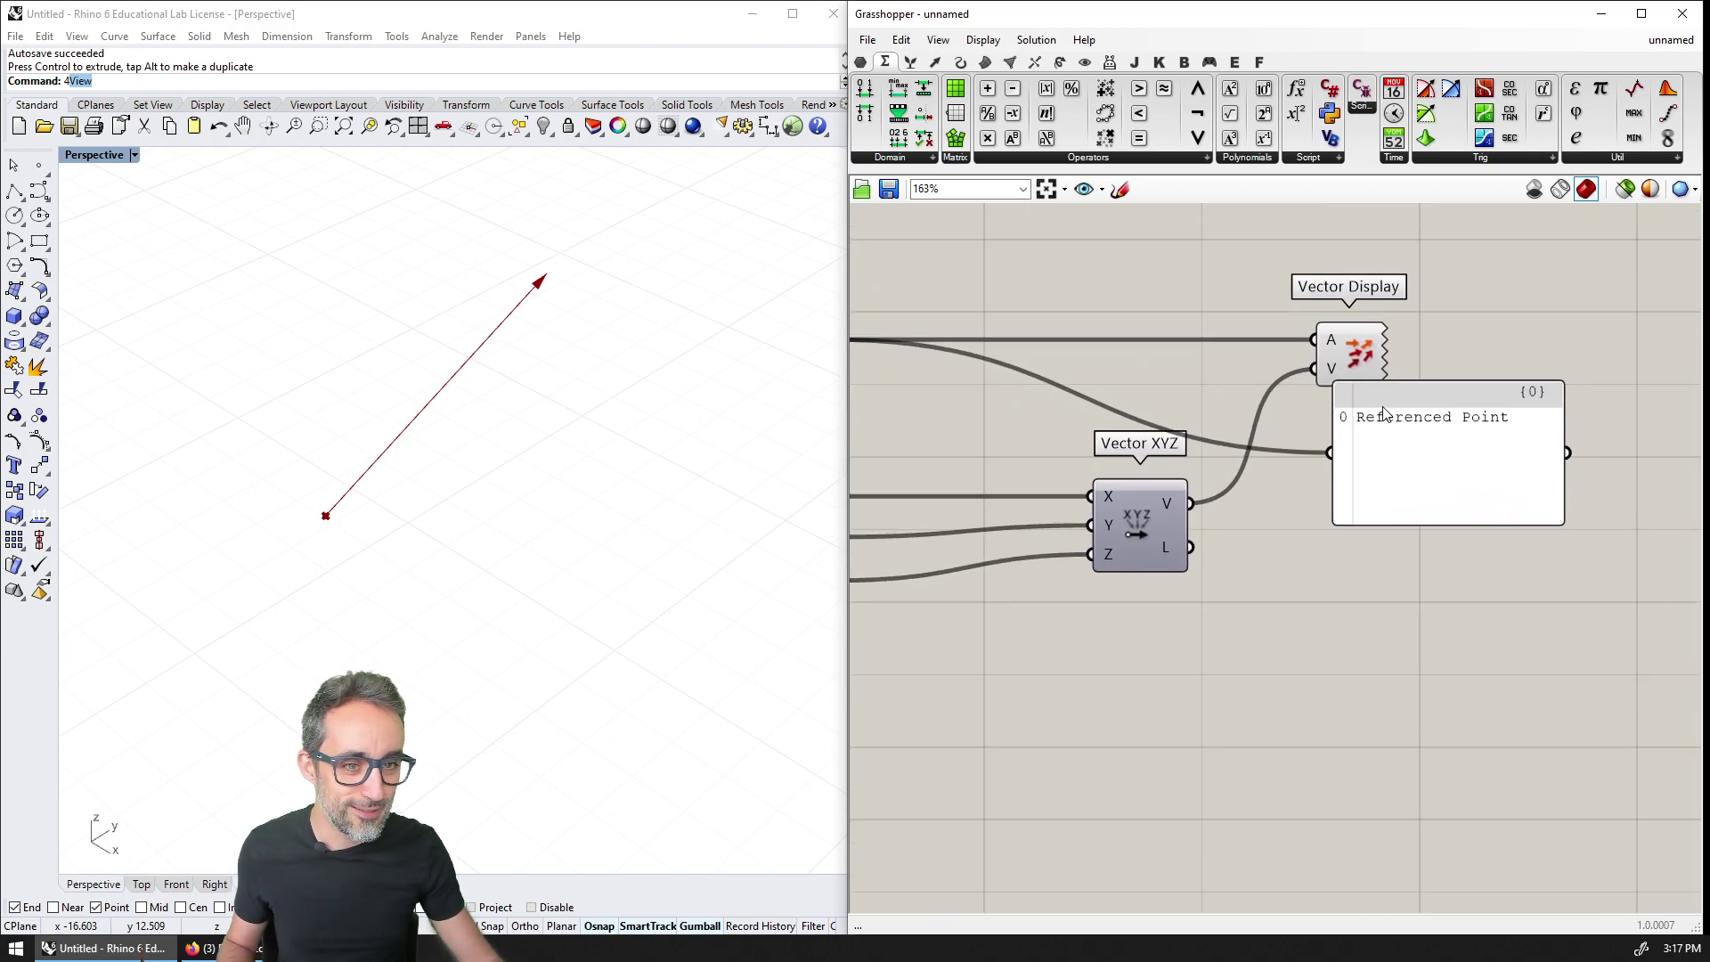
left_click_drag(1191, 503, 1330, 453, "shift")
scroll(1333, 500, "down", 2)
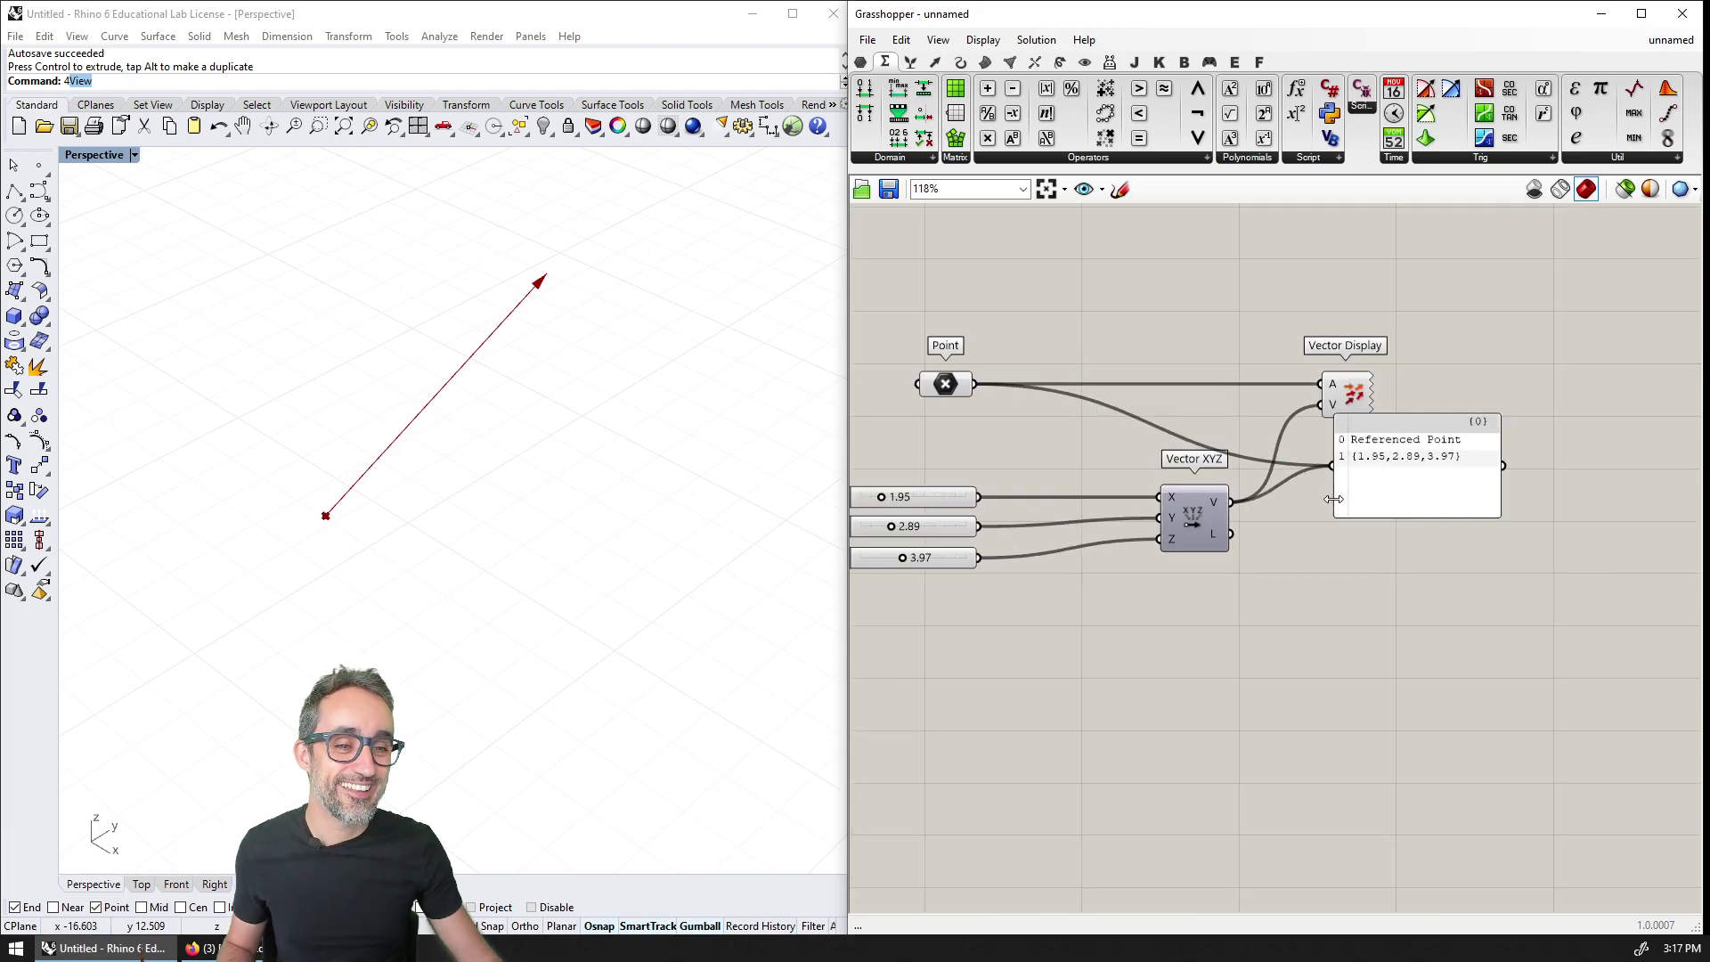
Step: Add an Addition component below the Vector Display, next to the Vector XYZ component
left_click(1461, 452)
scroll(1429, 483, "up", 1)
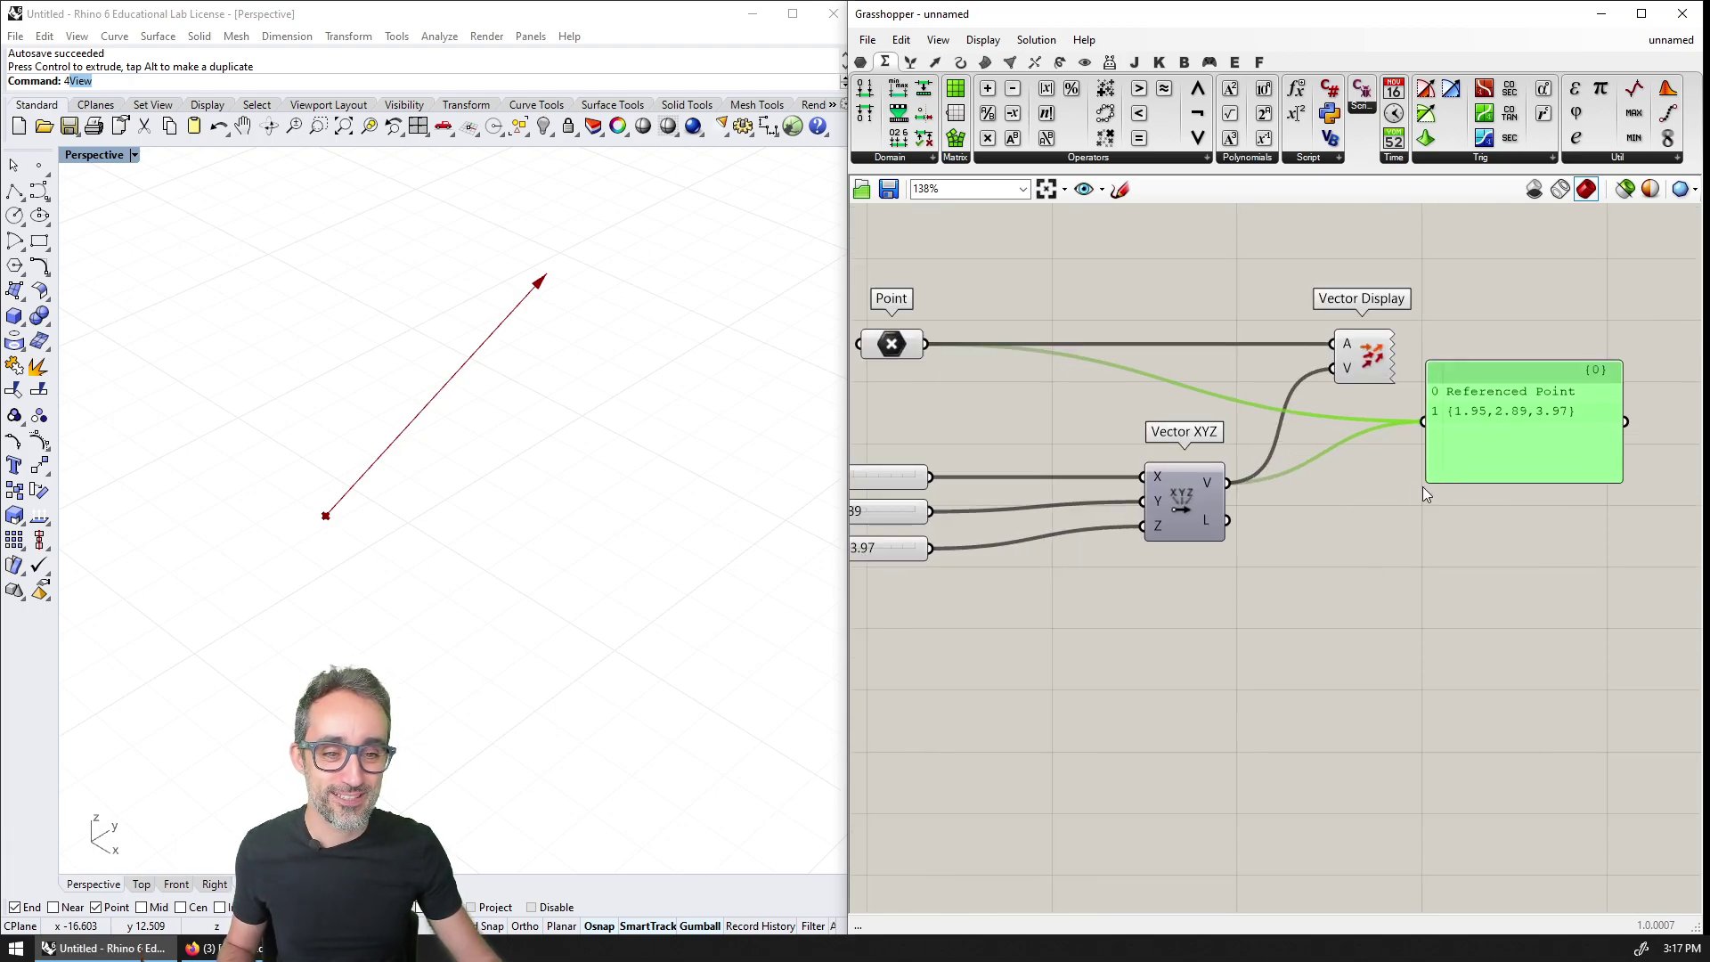
double_click(1355, 523)
left_click(1361, 526)
double_click(1360, 527)
type("add")
key("Return")
Step: Wire the Point into the Addition's A input and the Vector XYZ vector into B, and connect its result to the Panel
left_click(1524, 437)
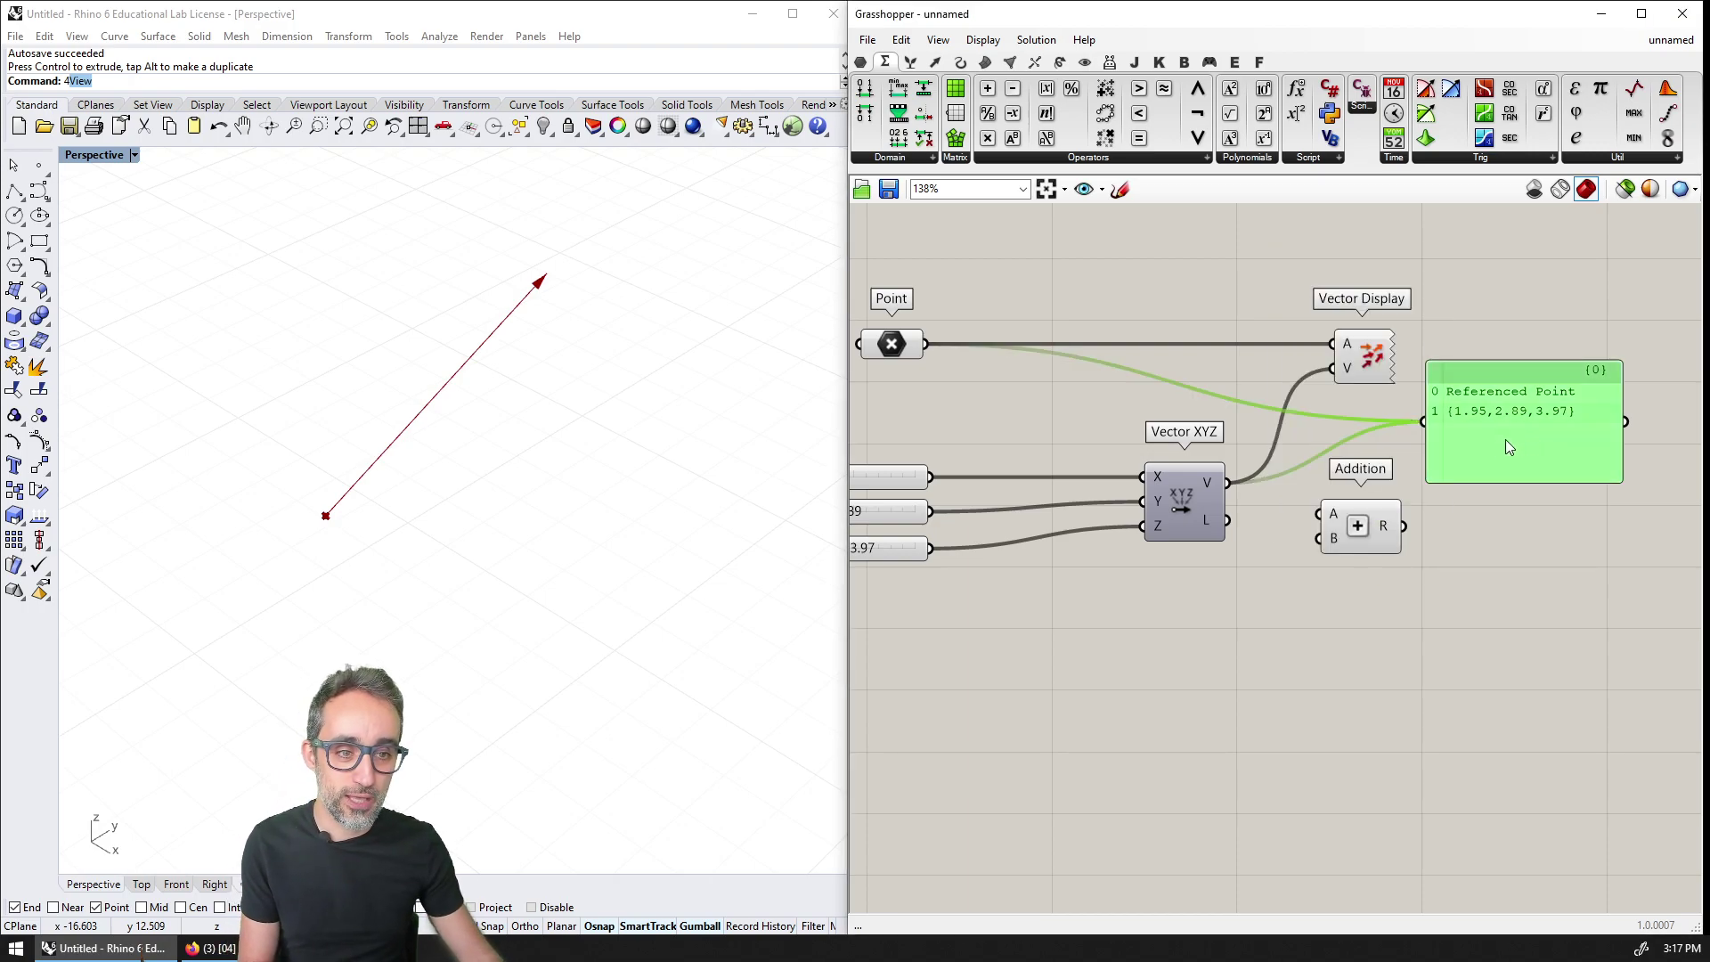
left_click_drag(1523, 430, 1532, 428)
left_click_drag(926, 343, 1380, 483)
left_click_drag(1227, 482, 1342, 483)
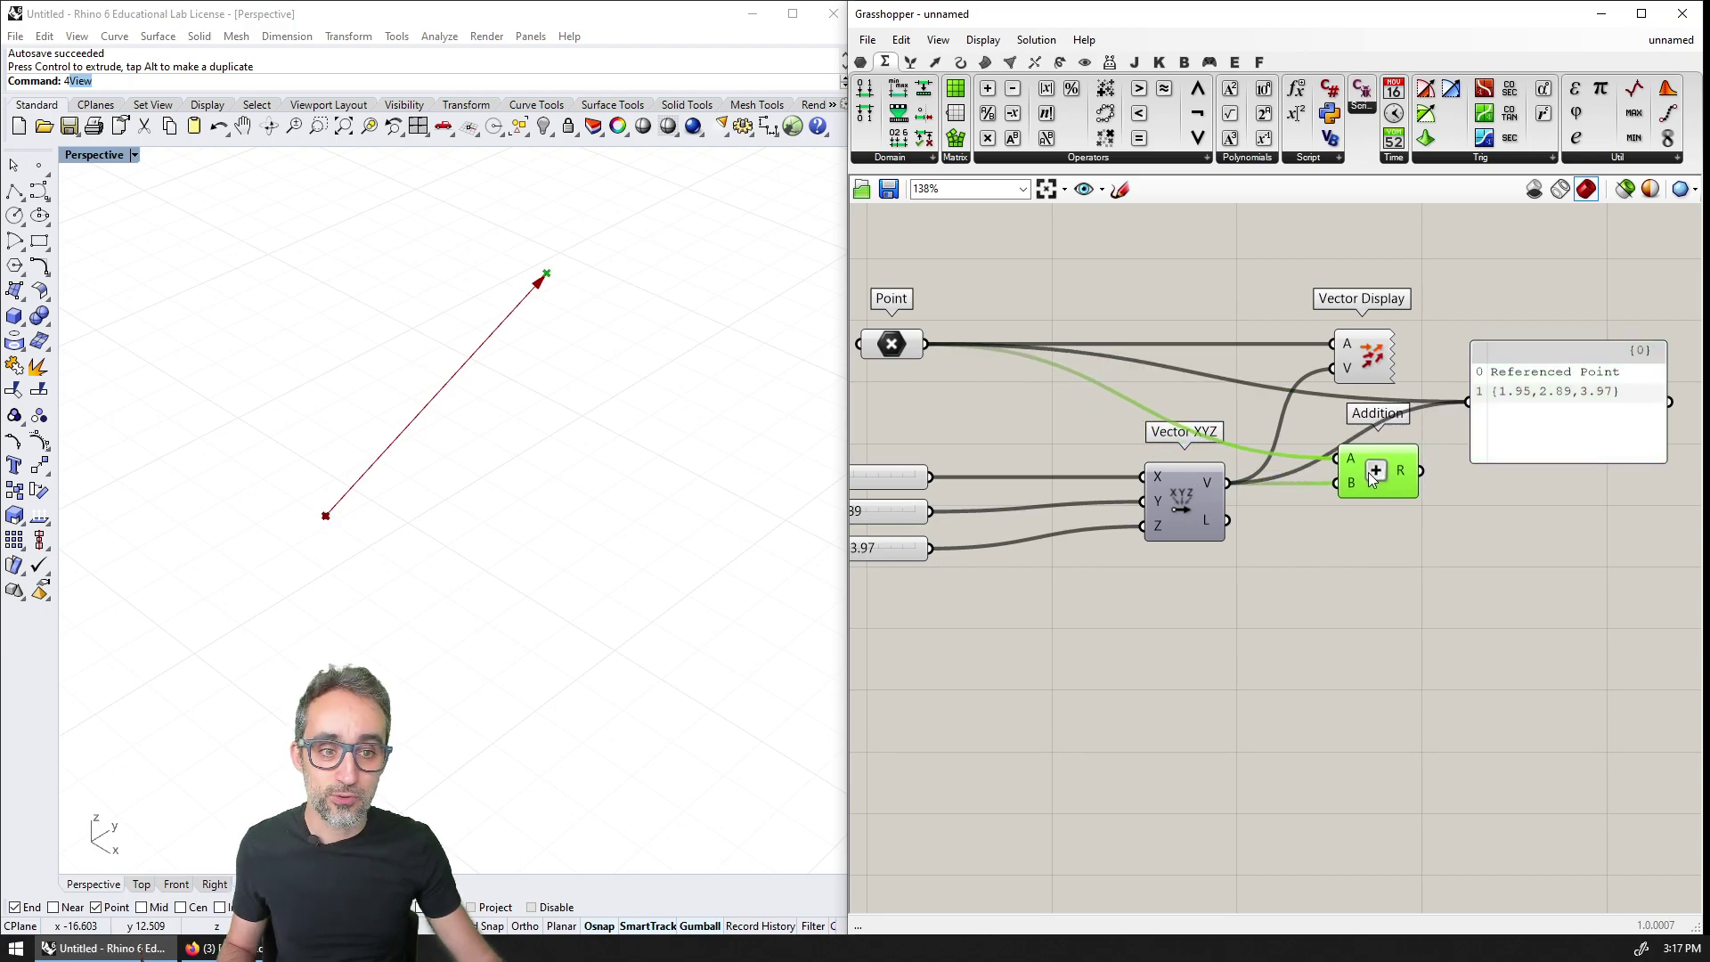
right_click_drag(1424, 488, 1342, 481)
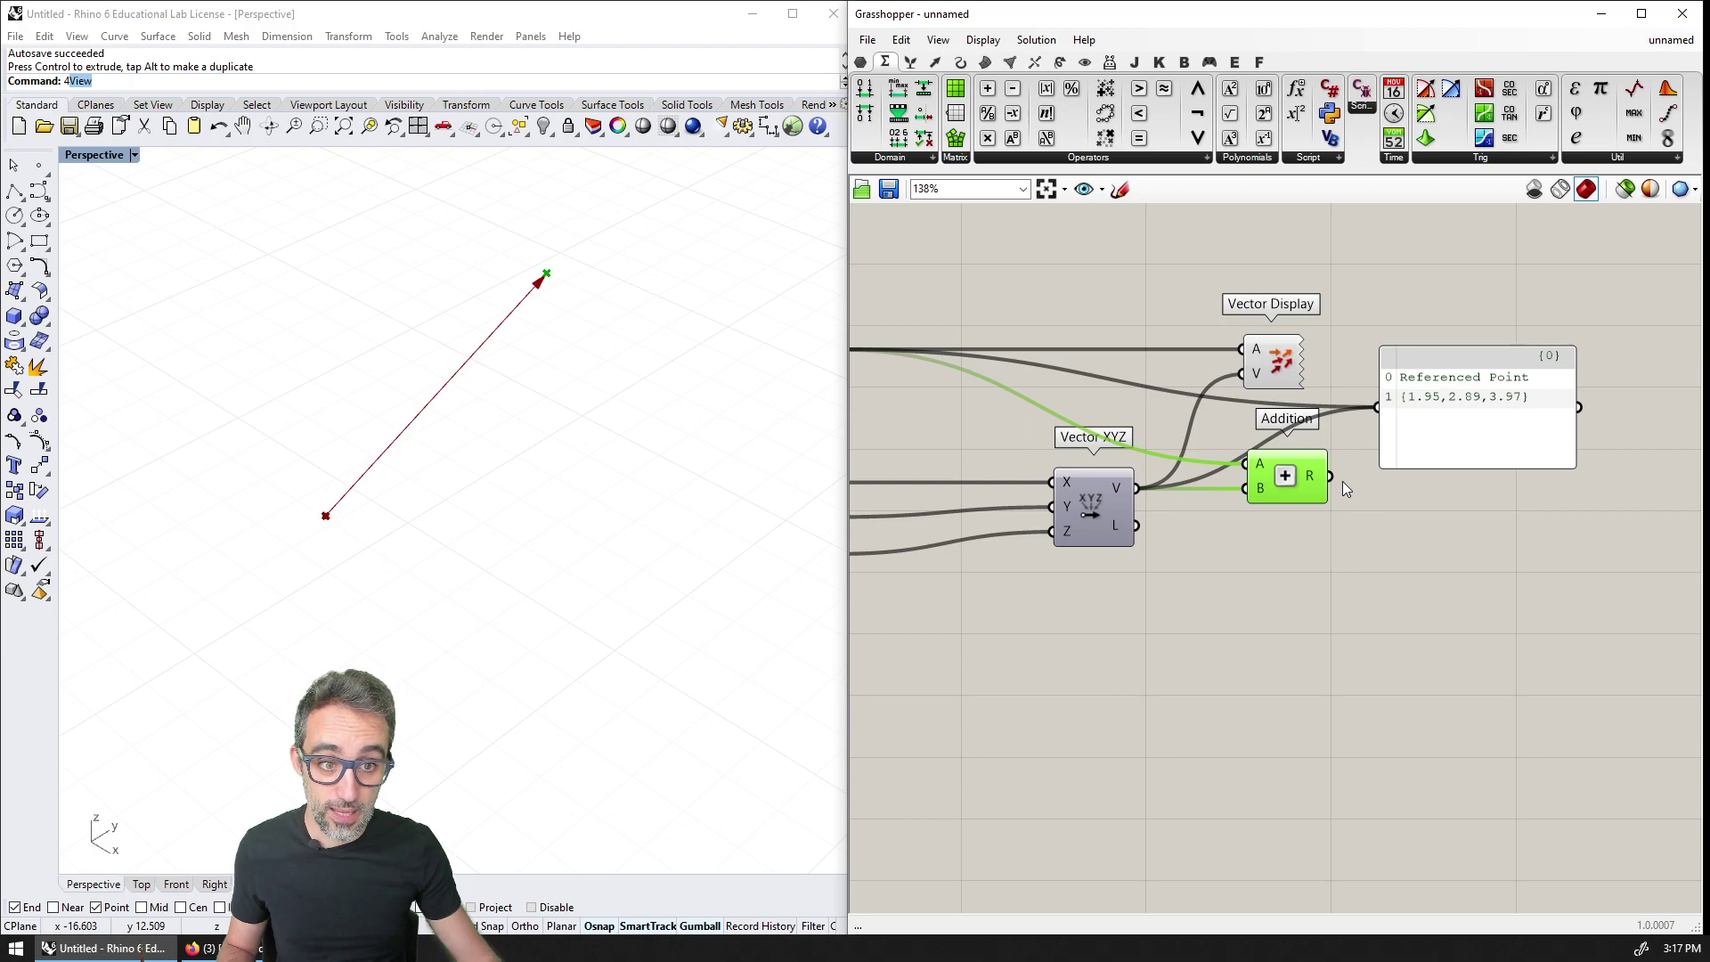
left_click_drag(1381, 426, 1443, 418)
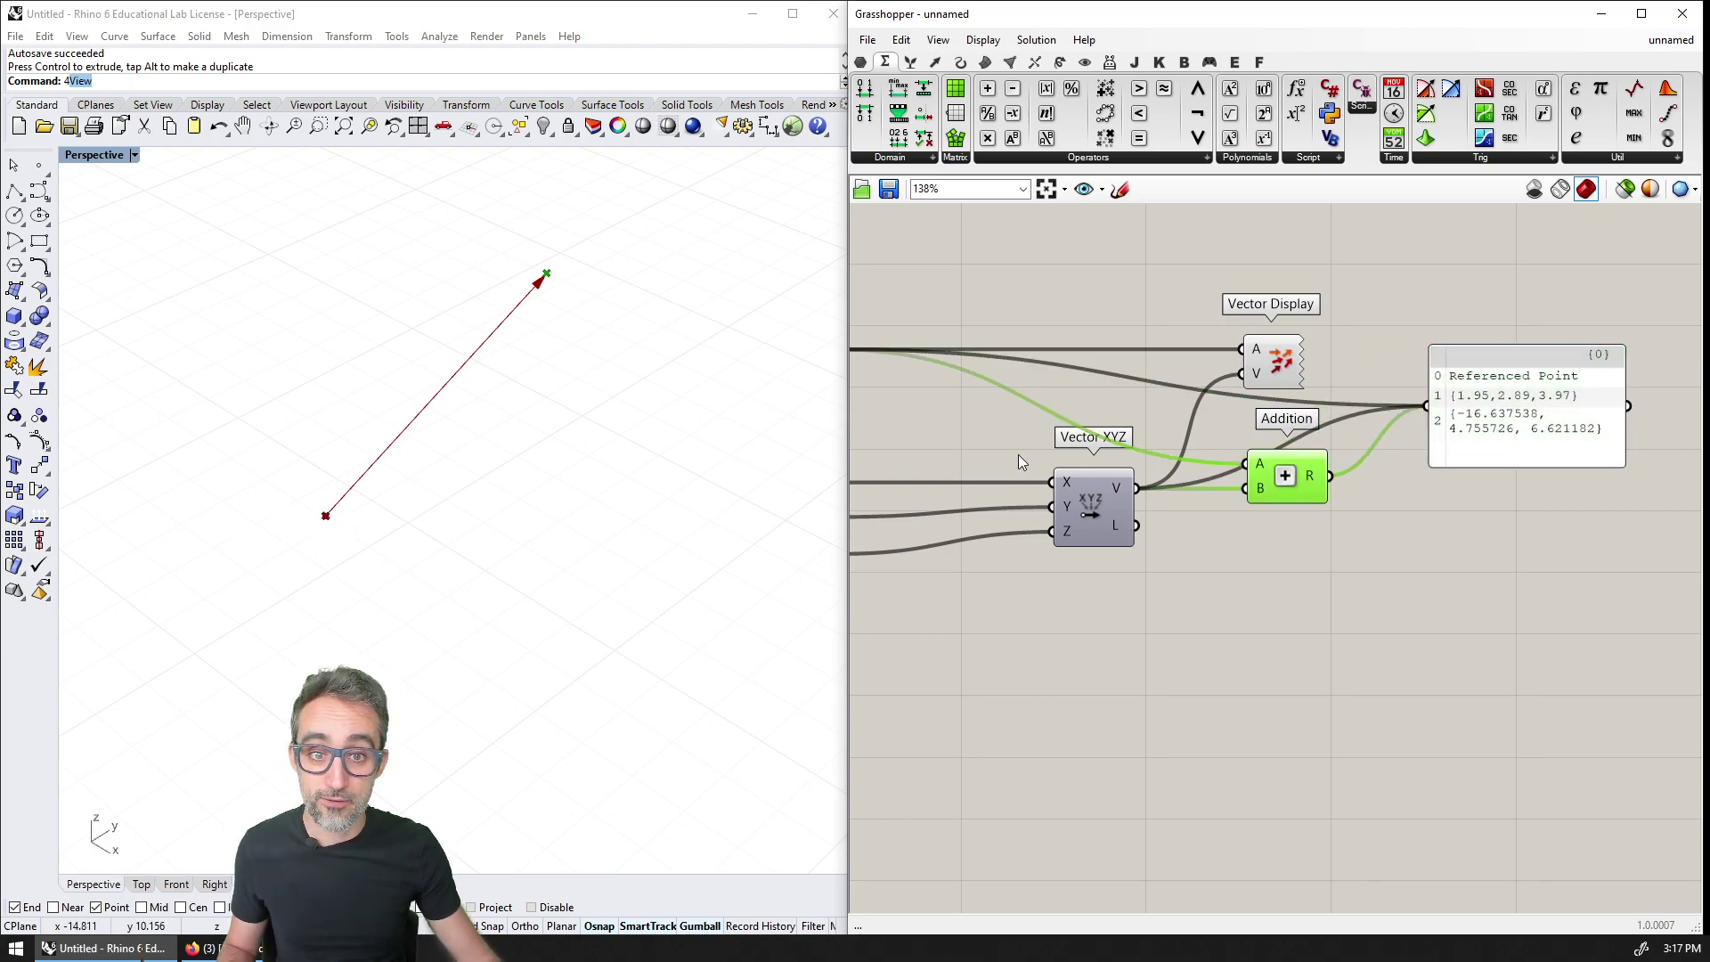
Step: Highlight the Point and the Addition result in the viewport, and select the referenced point at the arrow's base in Rhino
scroll(1103, 456, "down", 2)
left_click(1005, 381)
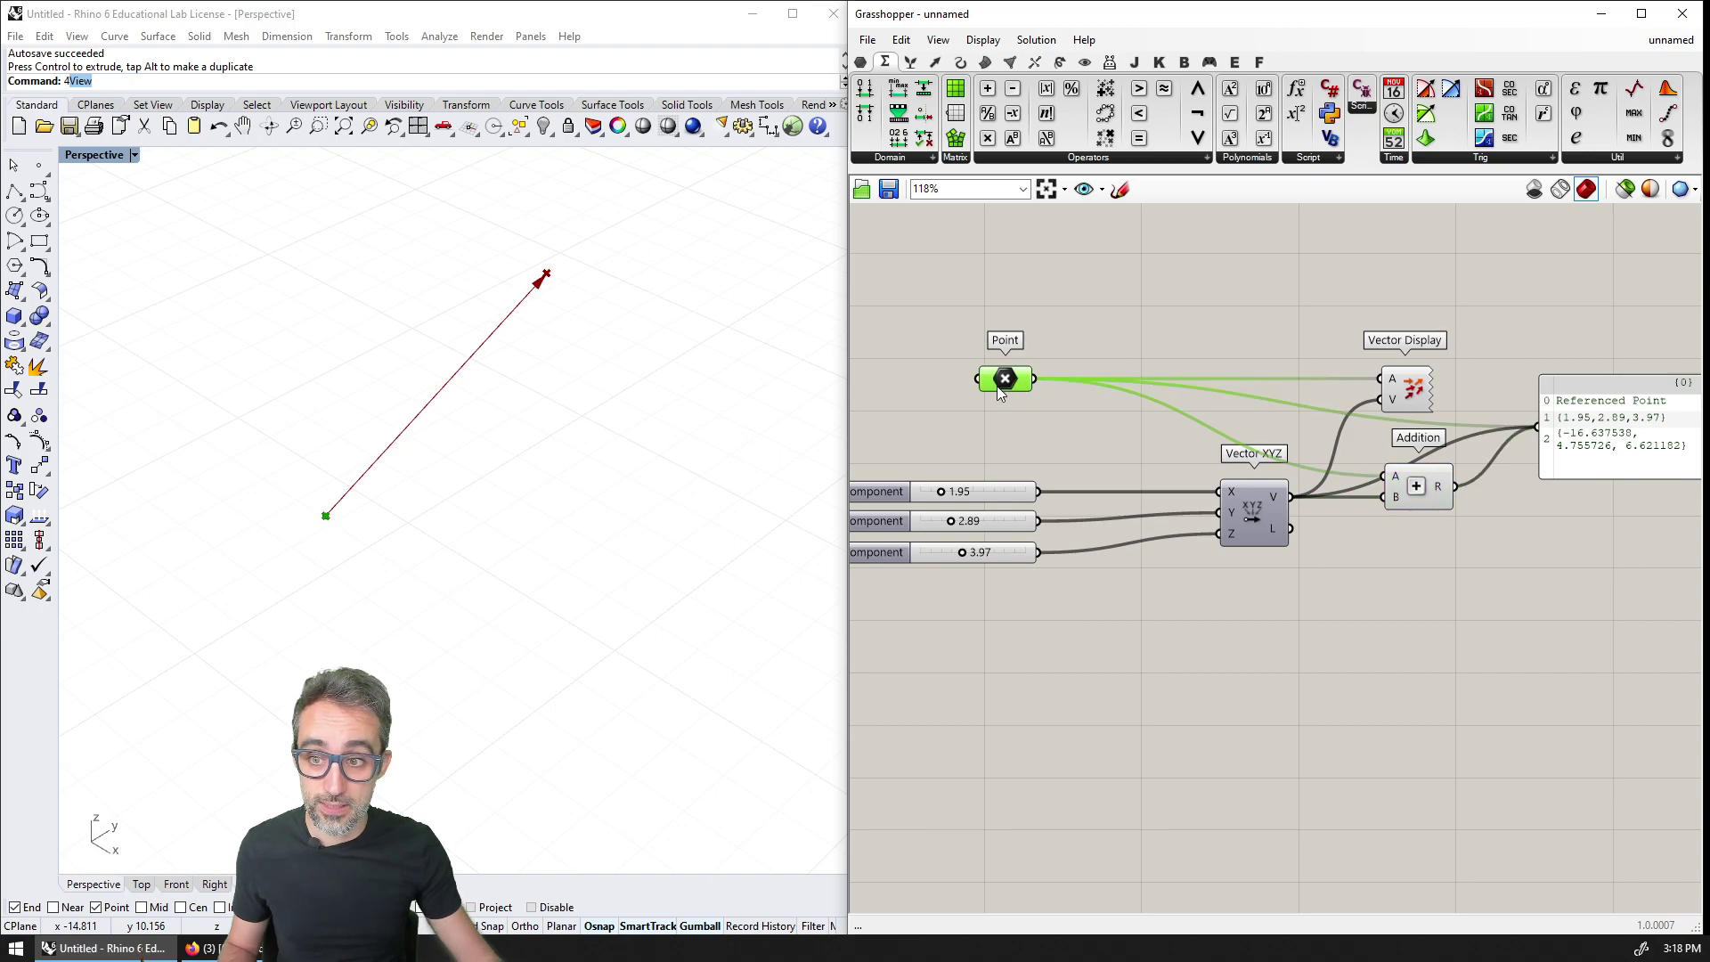
left_click(1415, 486)
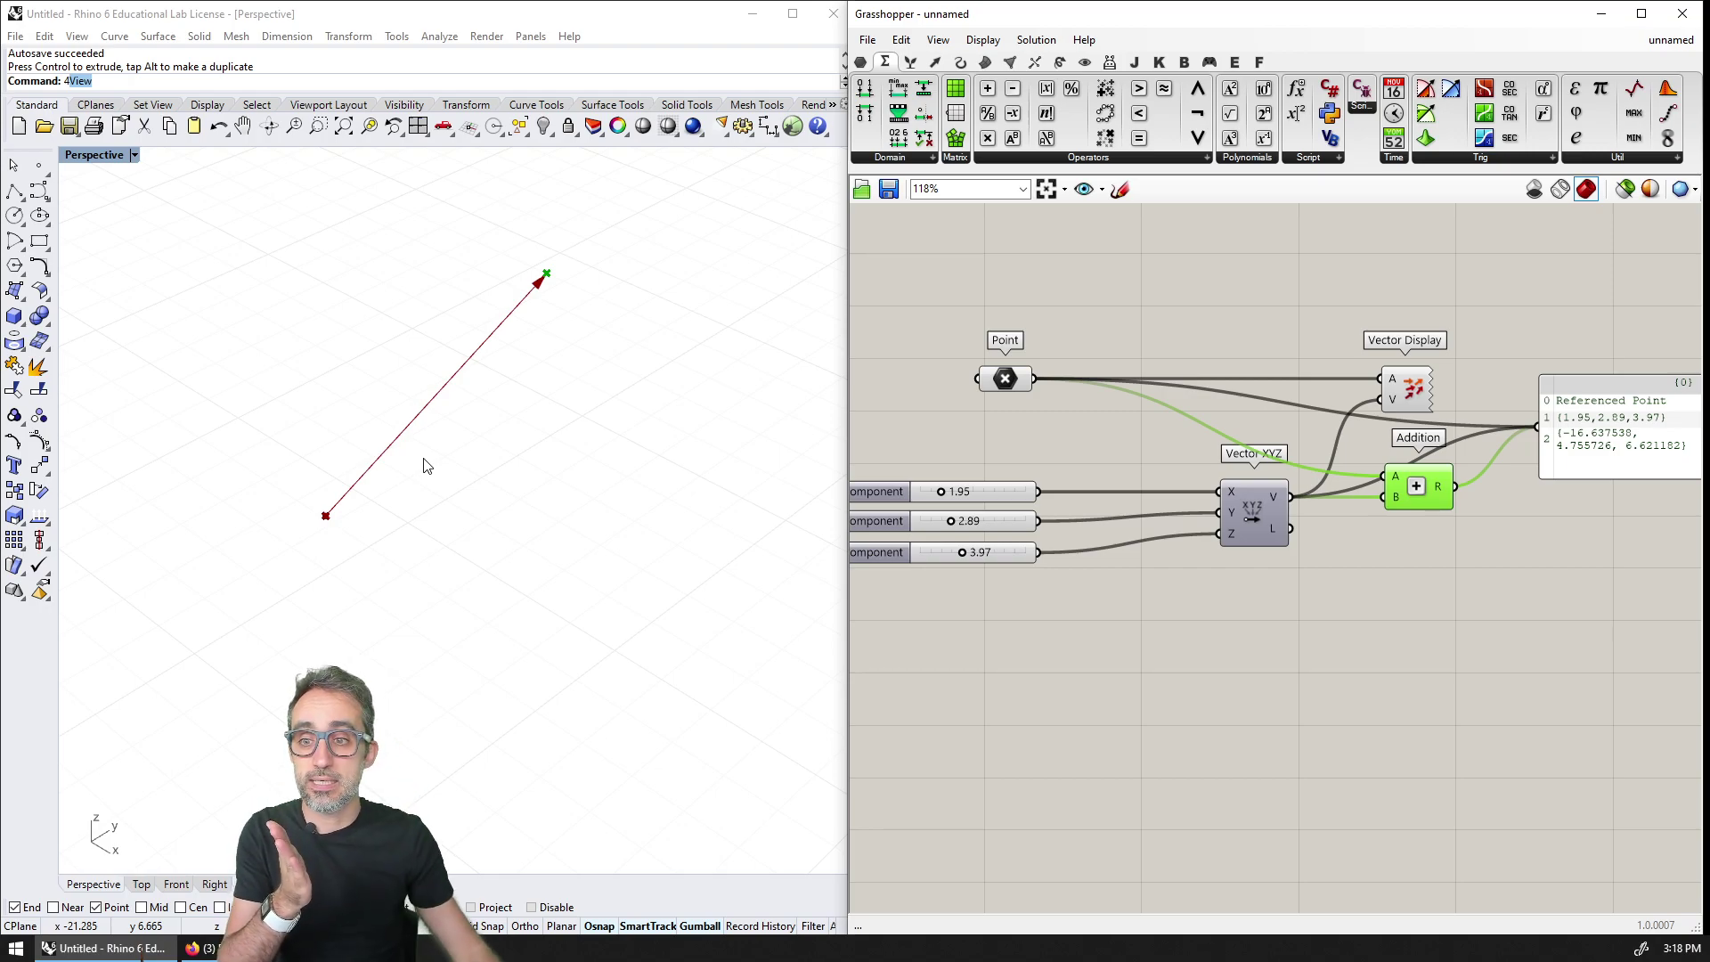
left_click(306, 500)
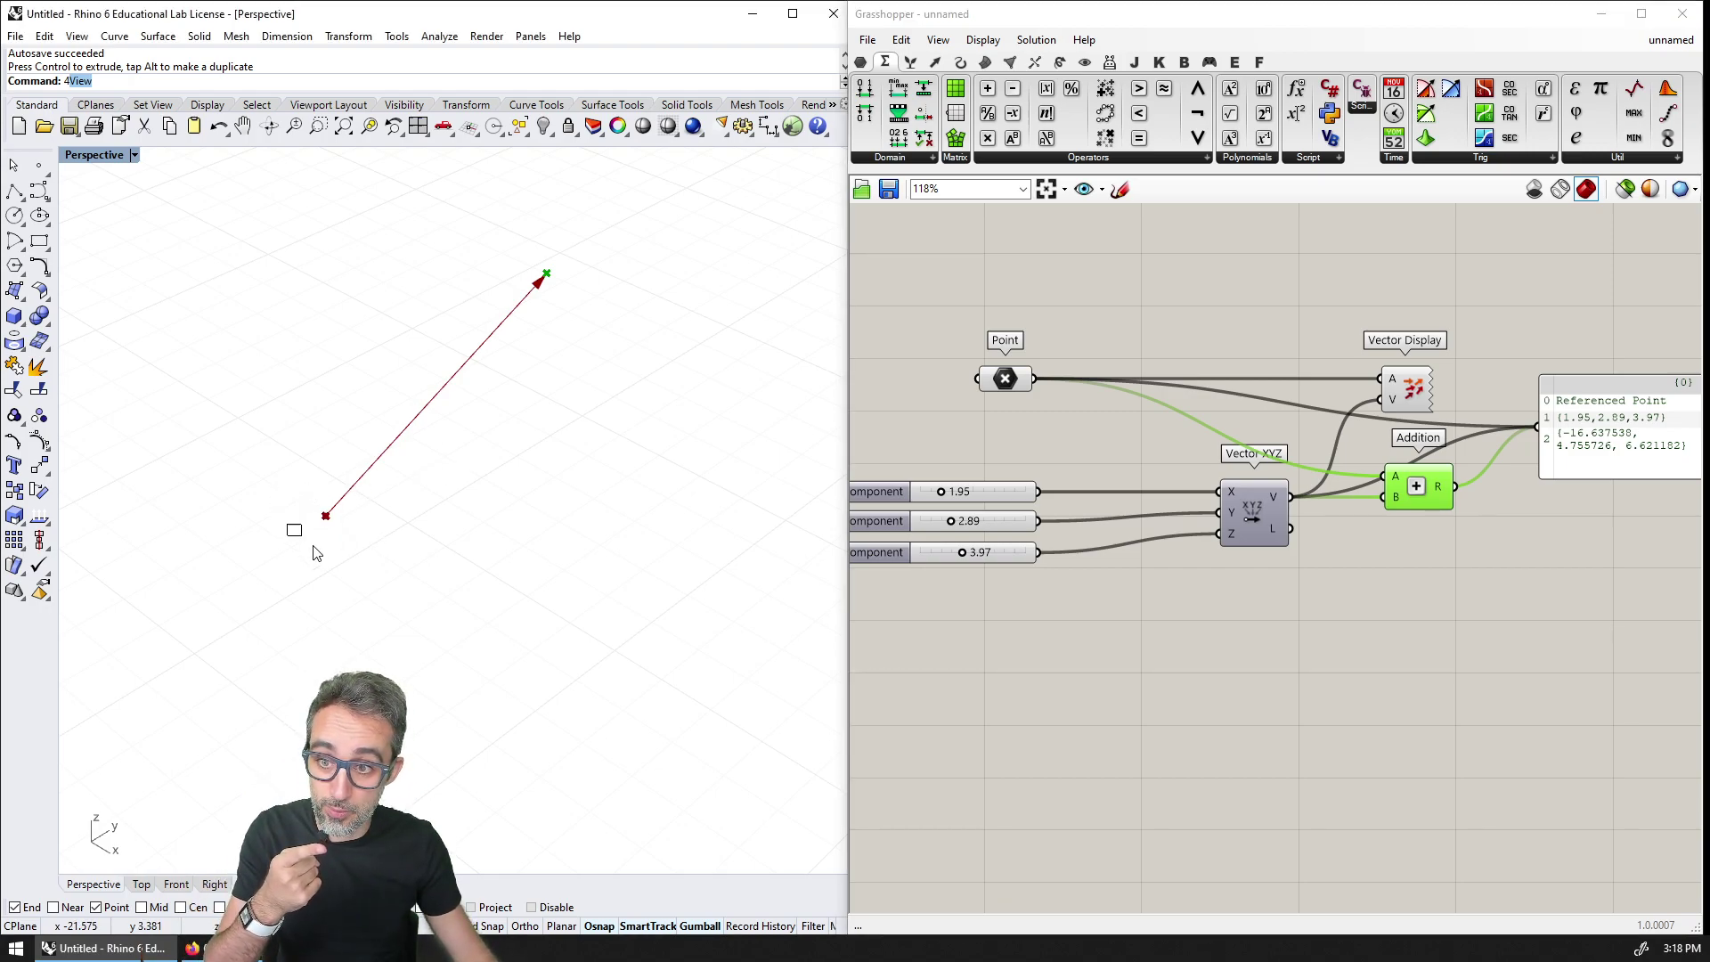
left_click(327, 518)
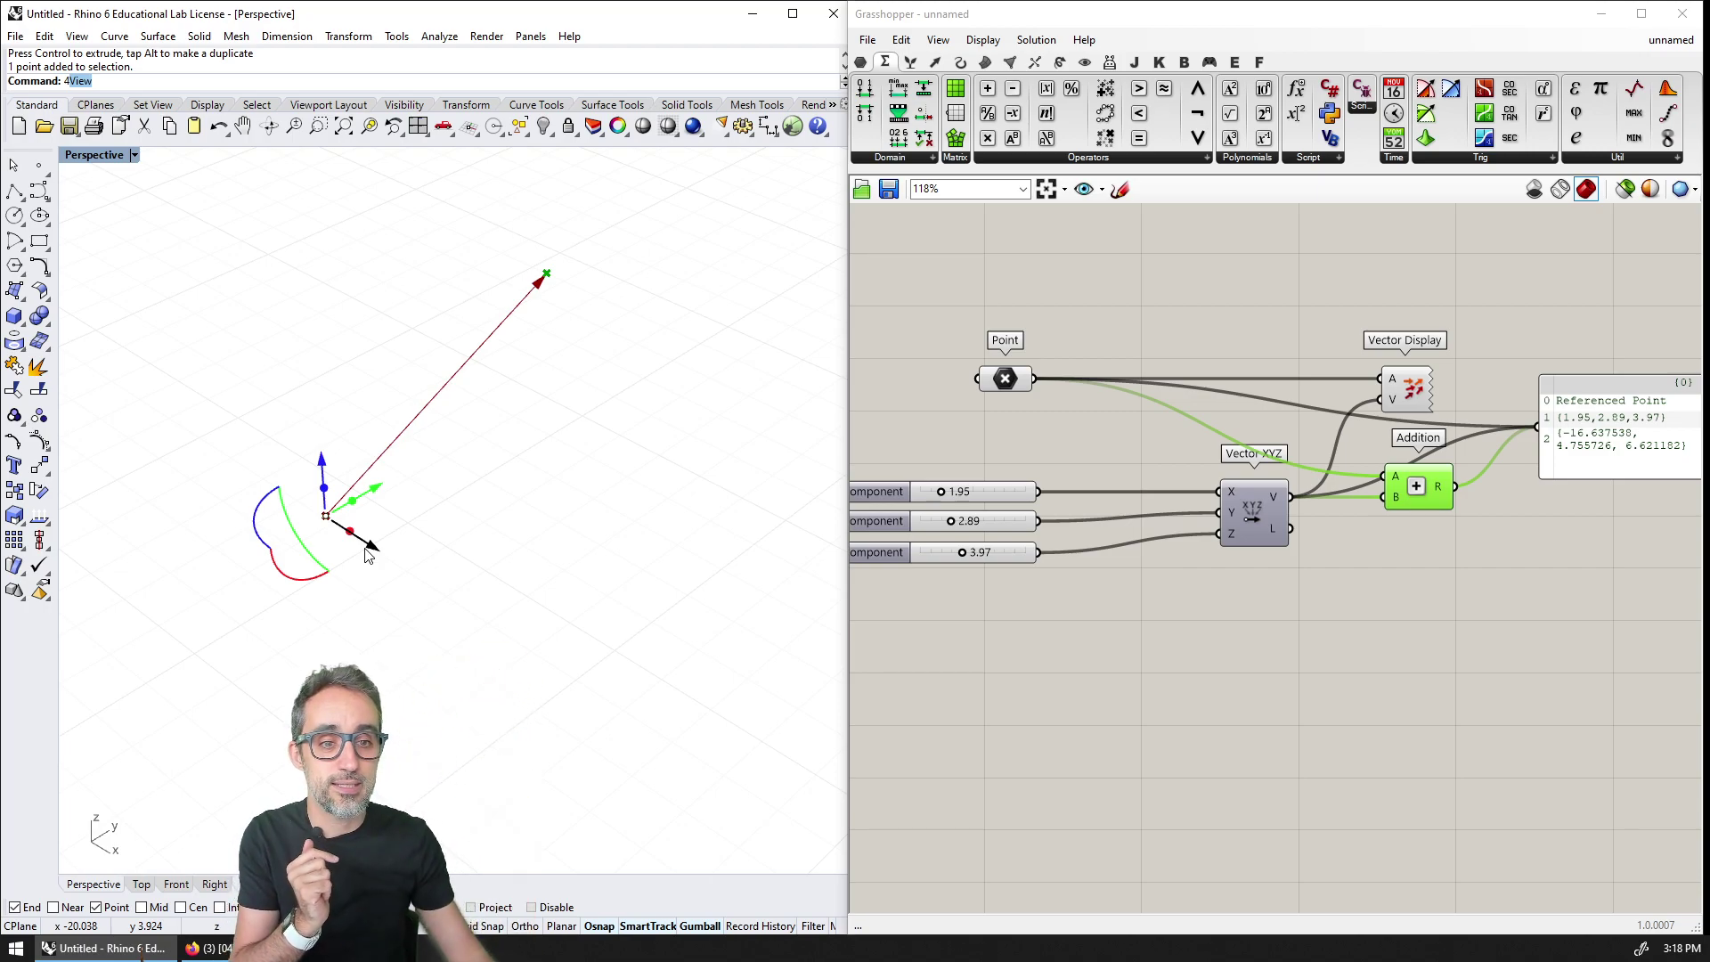
Step: Highlight the Vector XYZ and Vector Display components in turn, and clear the selection on the canvas and in Rhino
left_click(1218, 616)
left_click(1256, 522)
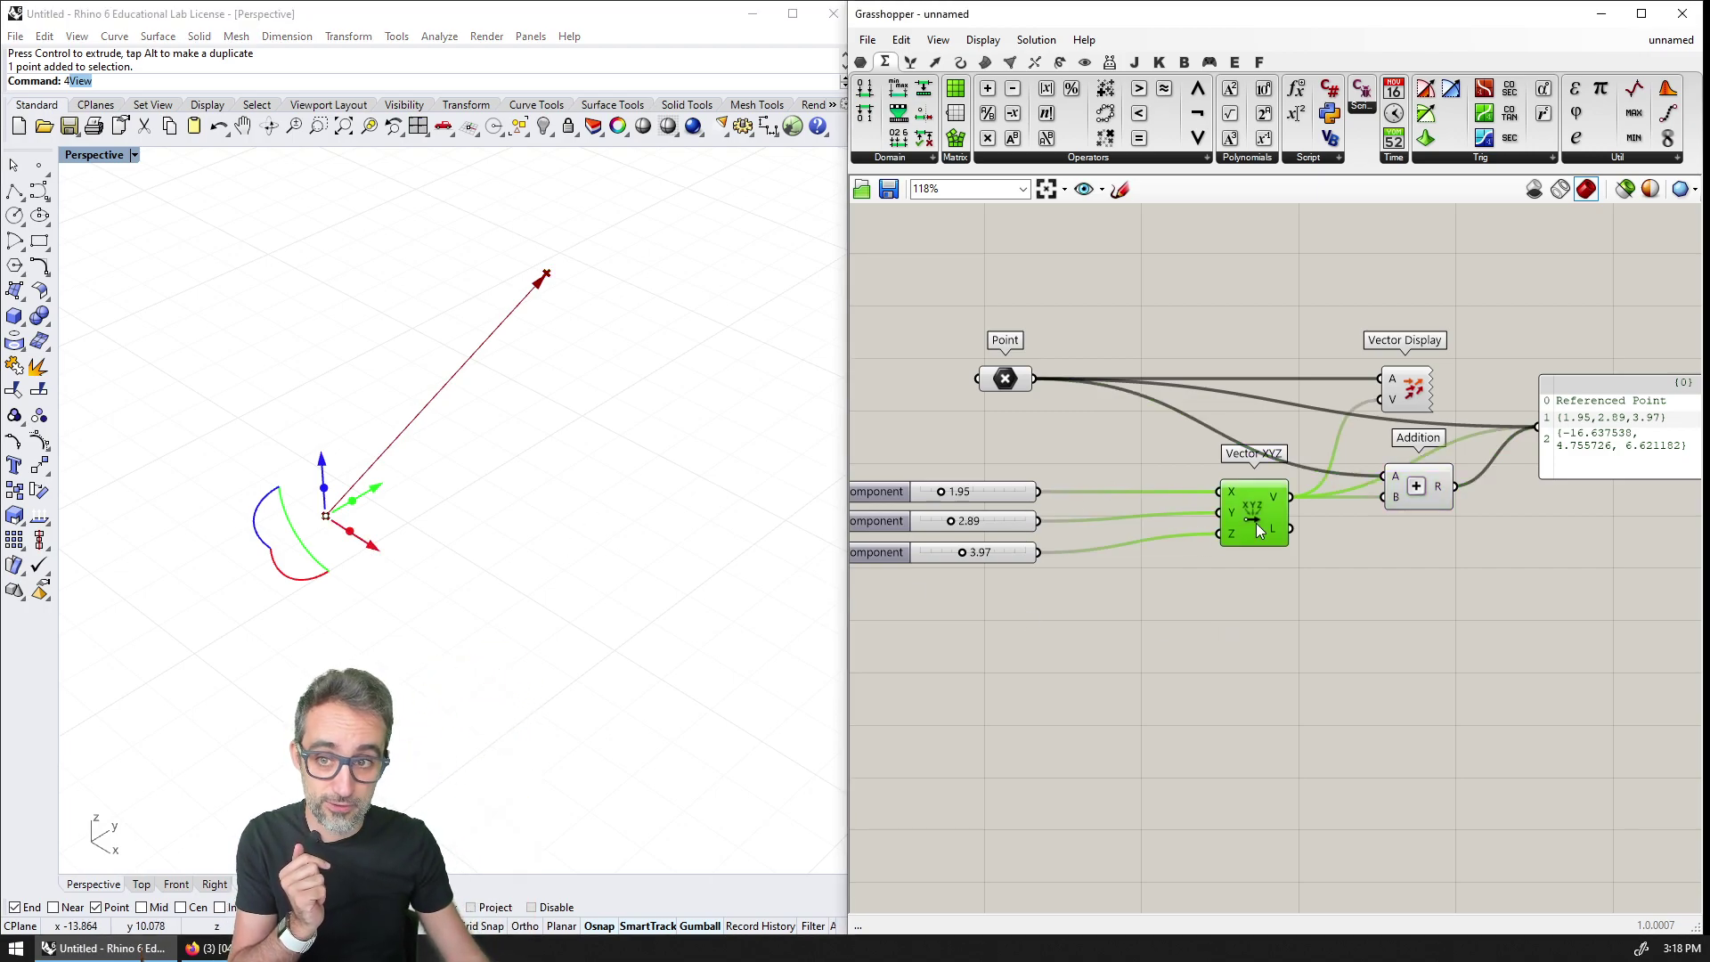
left_click(1409, 391)
left_click(1113, 420)
left_click(752, 452)
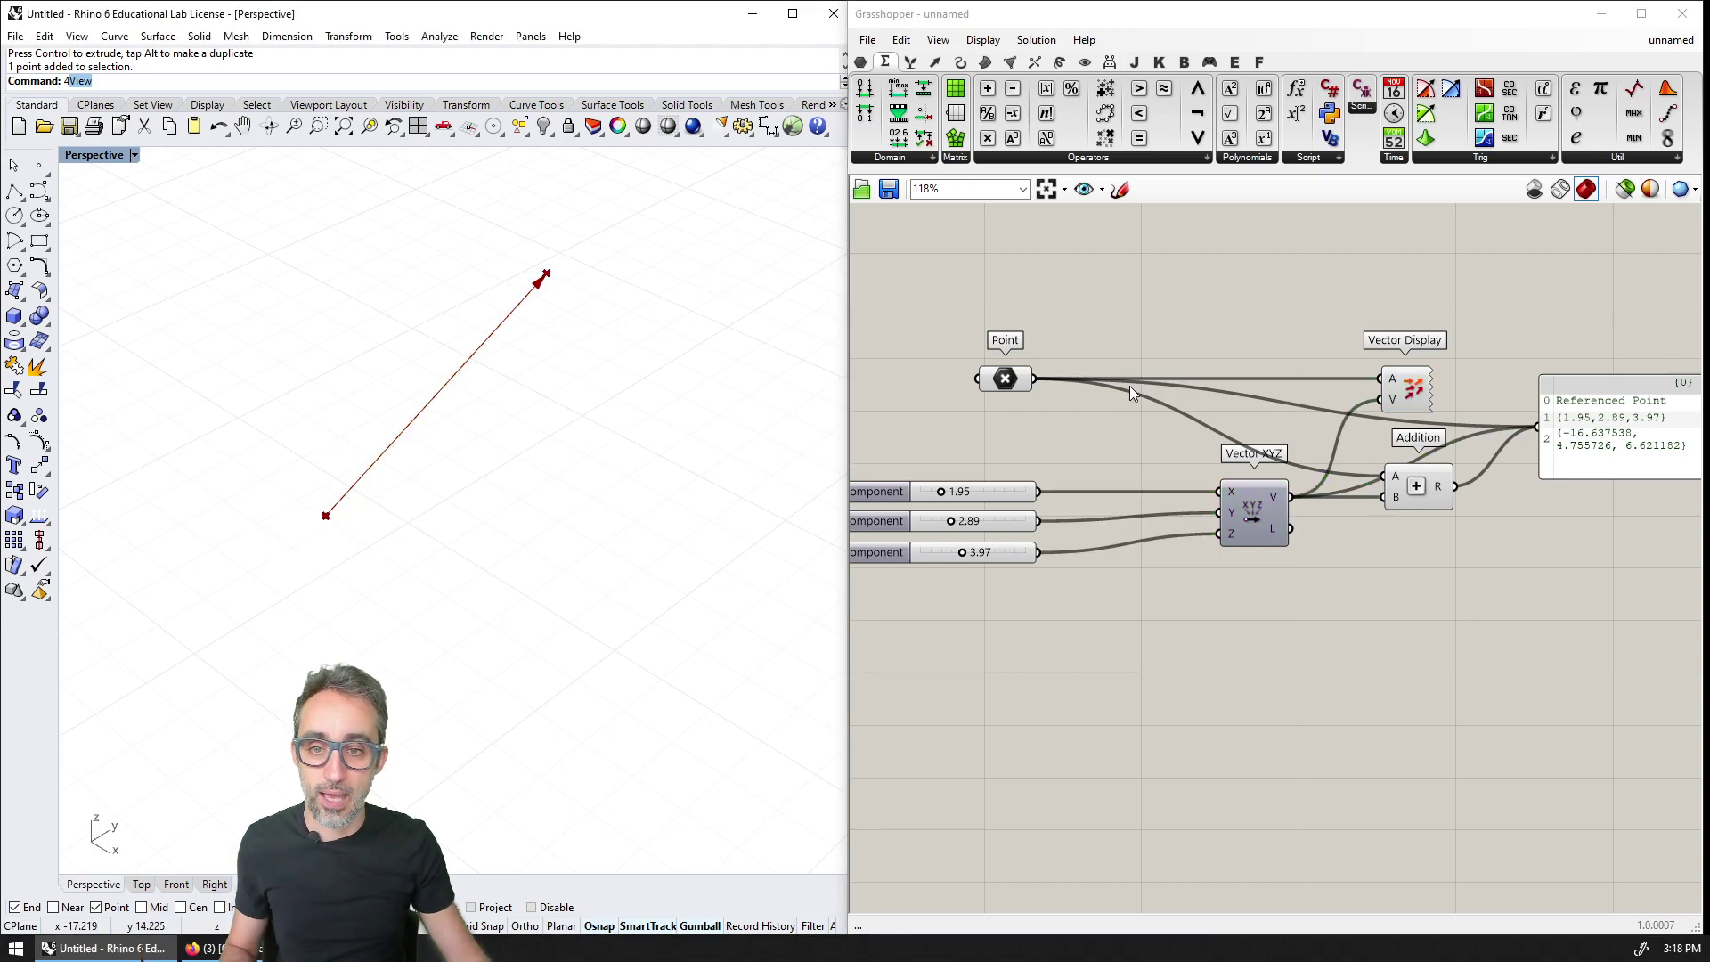
Step: Inspect the Vector Display arrow and the Panel's values, and review all the vector definitions on the canvas
left_click(1404, 386)
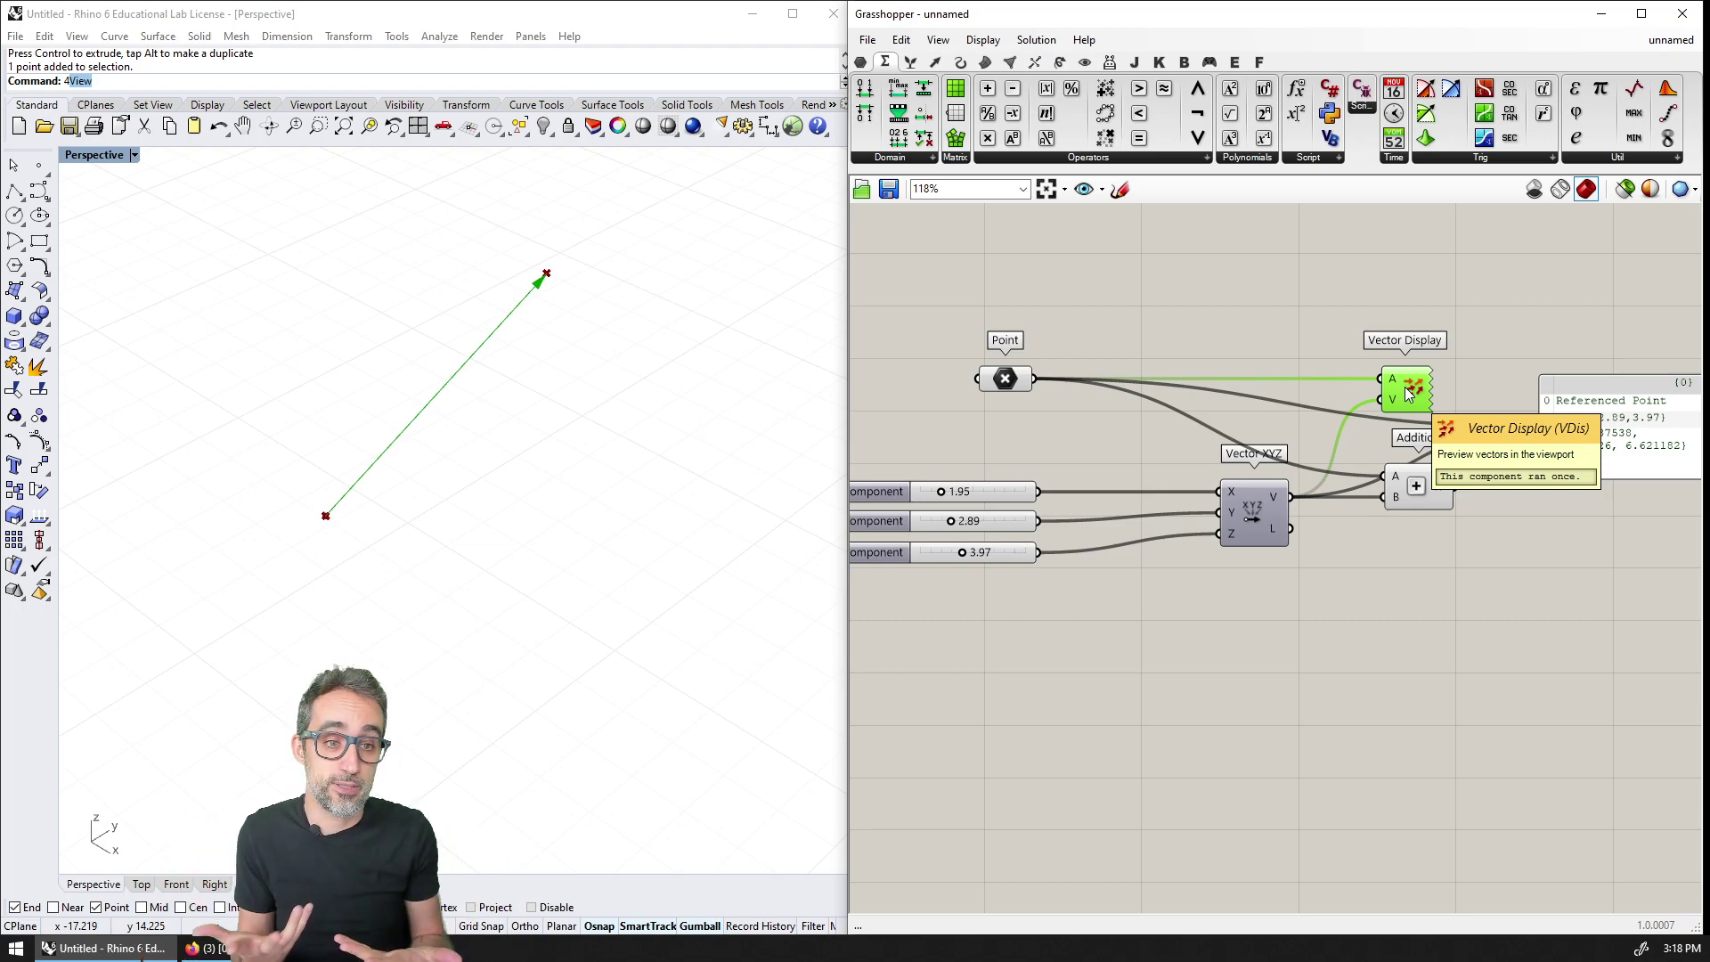
scroll(1435, 575, "up", 3)
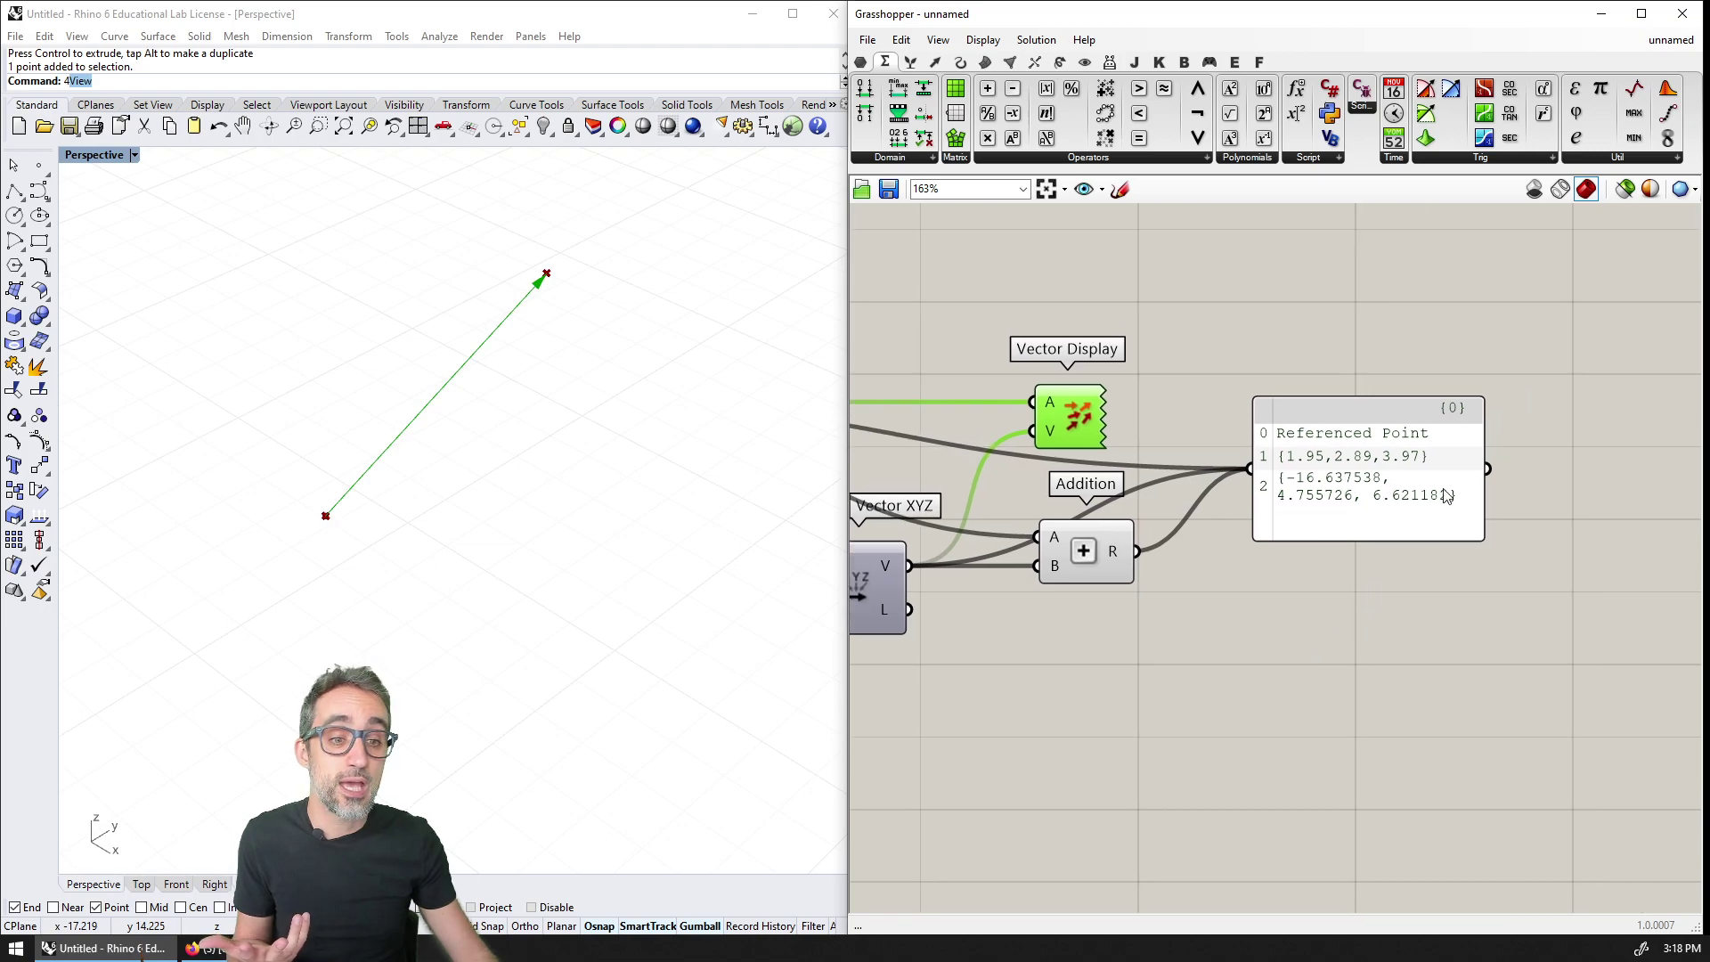
left_click_drag(1483, 488, 1641, 487)
scroll(1455, 643, "down", 3)
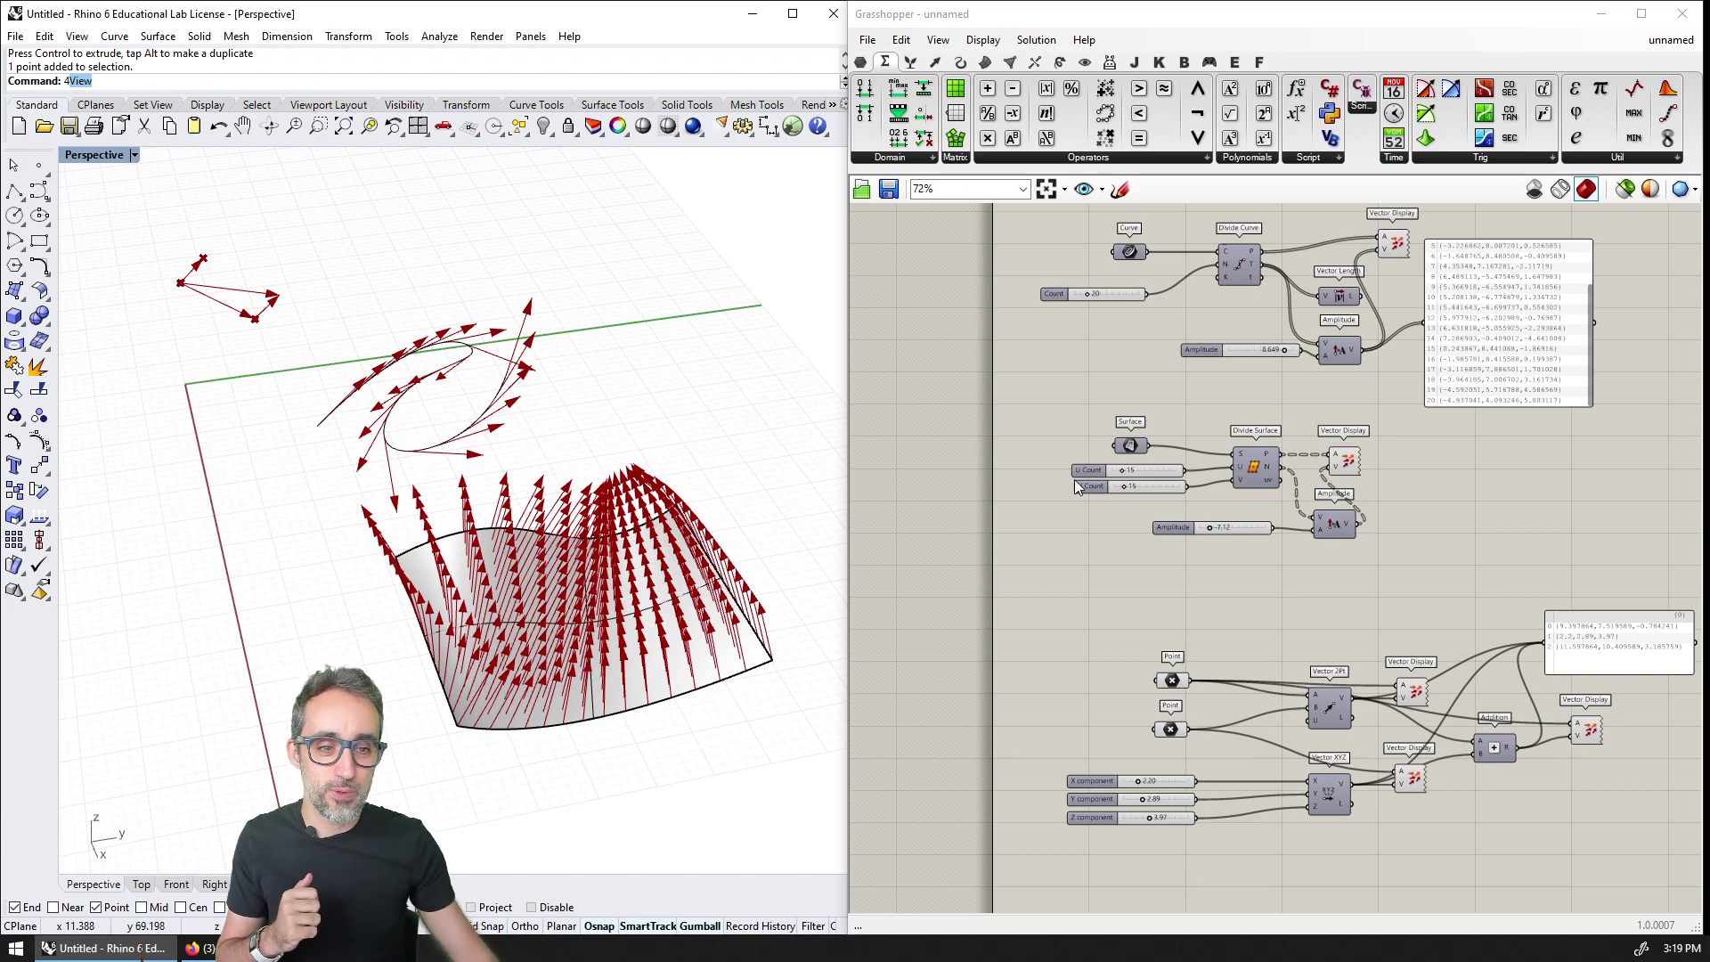
scroll(1266, 559, "down", 5)
right_click_drag(1265, 560, 1270, 602)
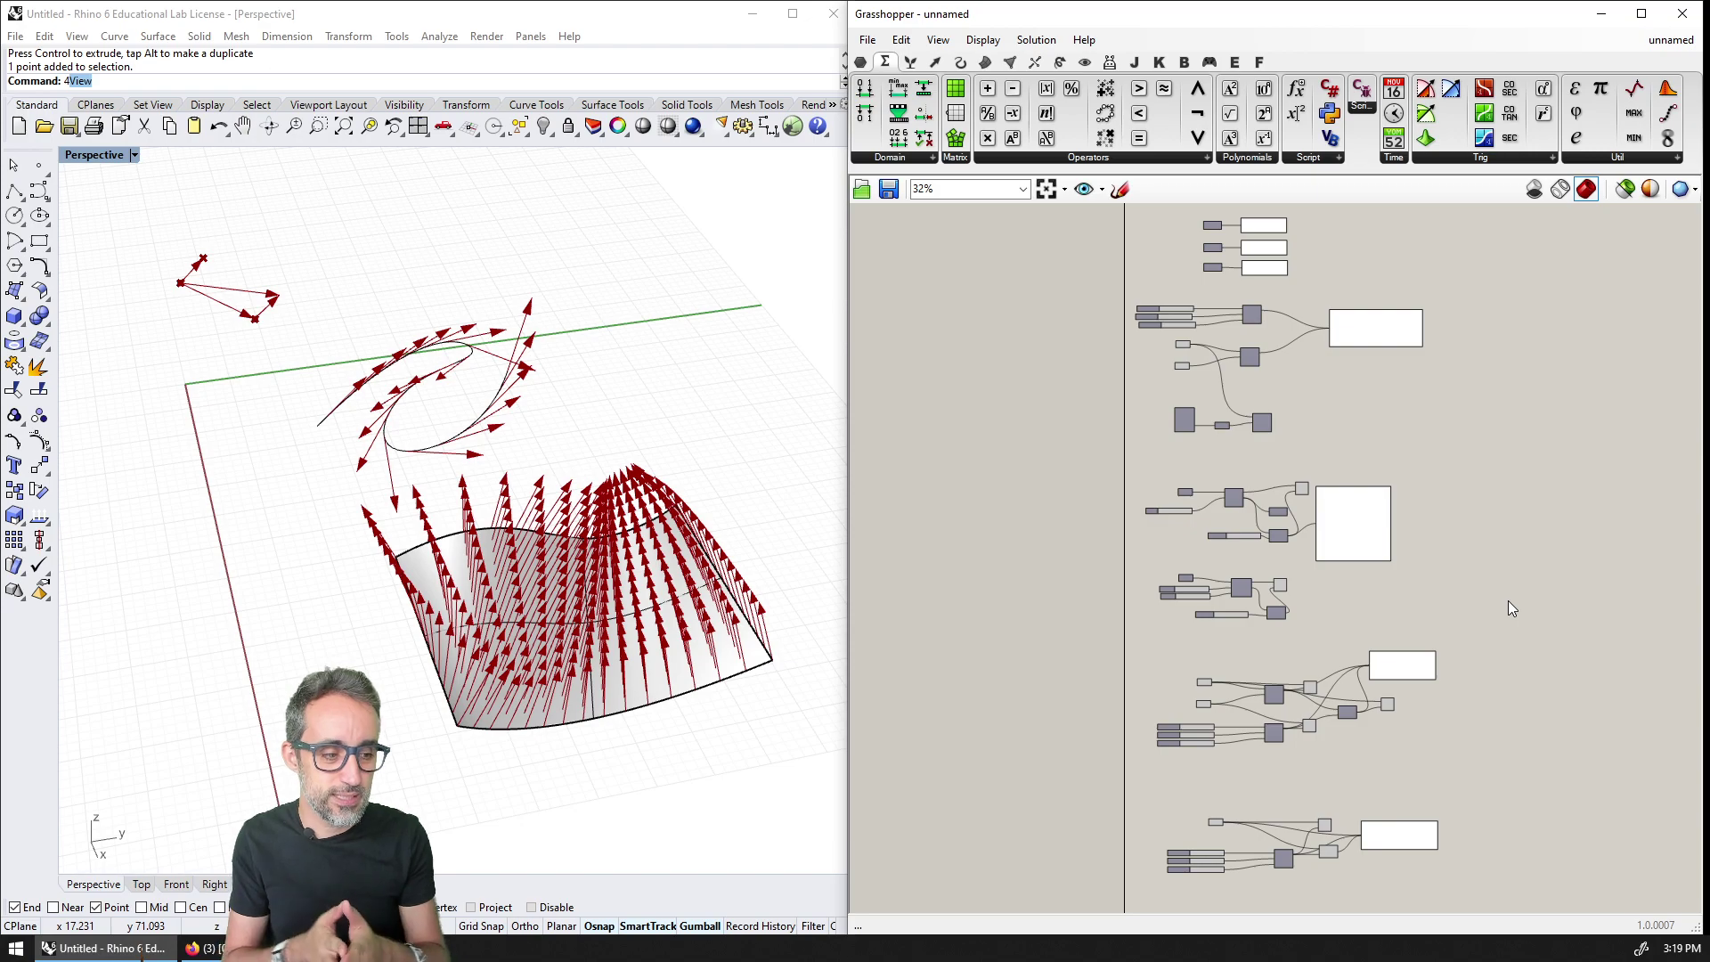
type("3")
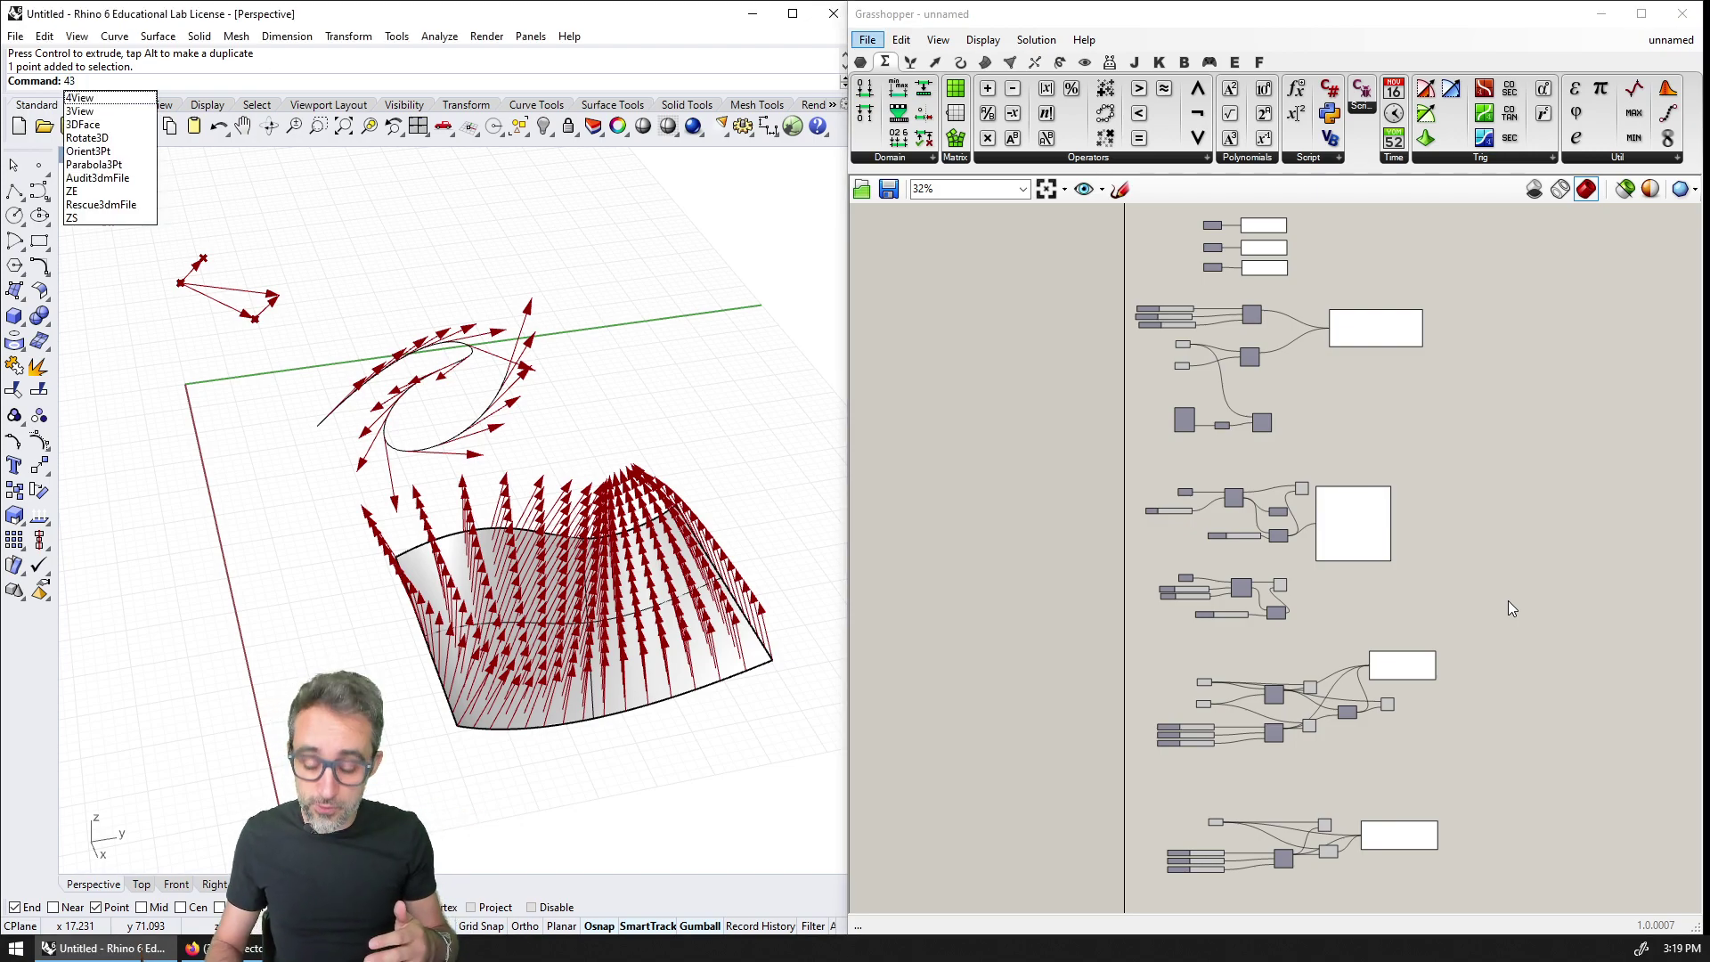
key("Return")
Step: Switch to the web browser, jump the [04] Vectors lecture to the vector operations slide, and return to Rhino
left_click(223, 948)
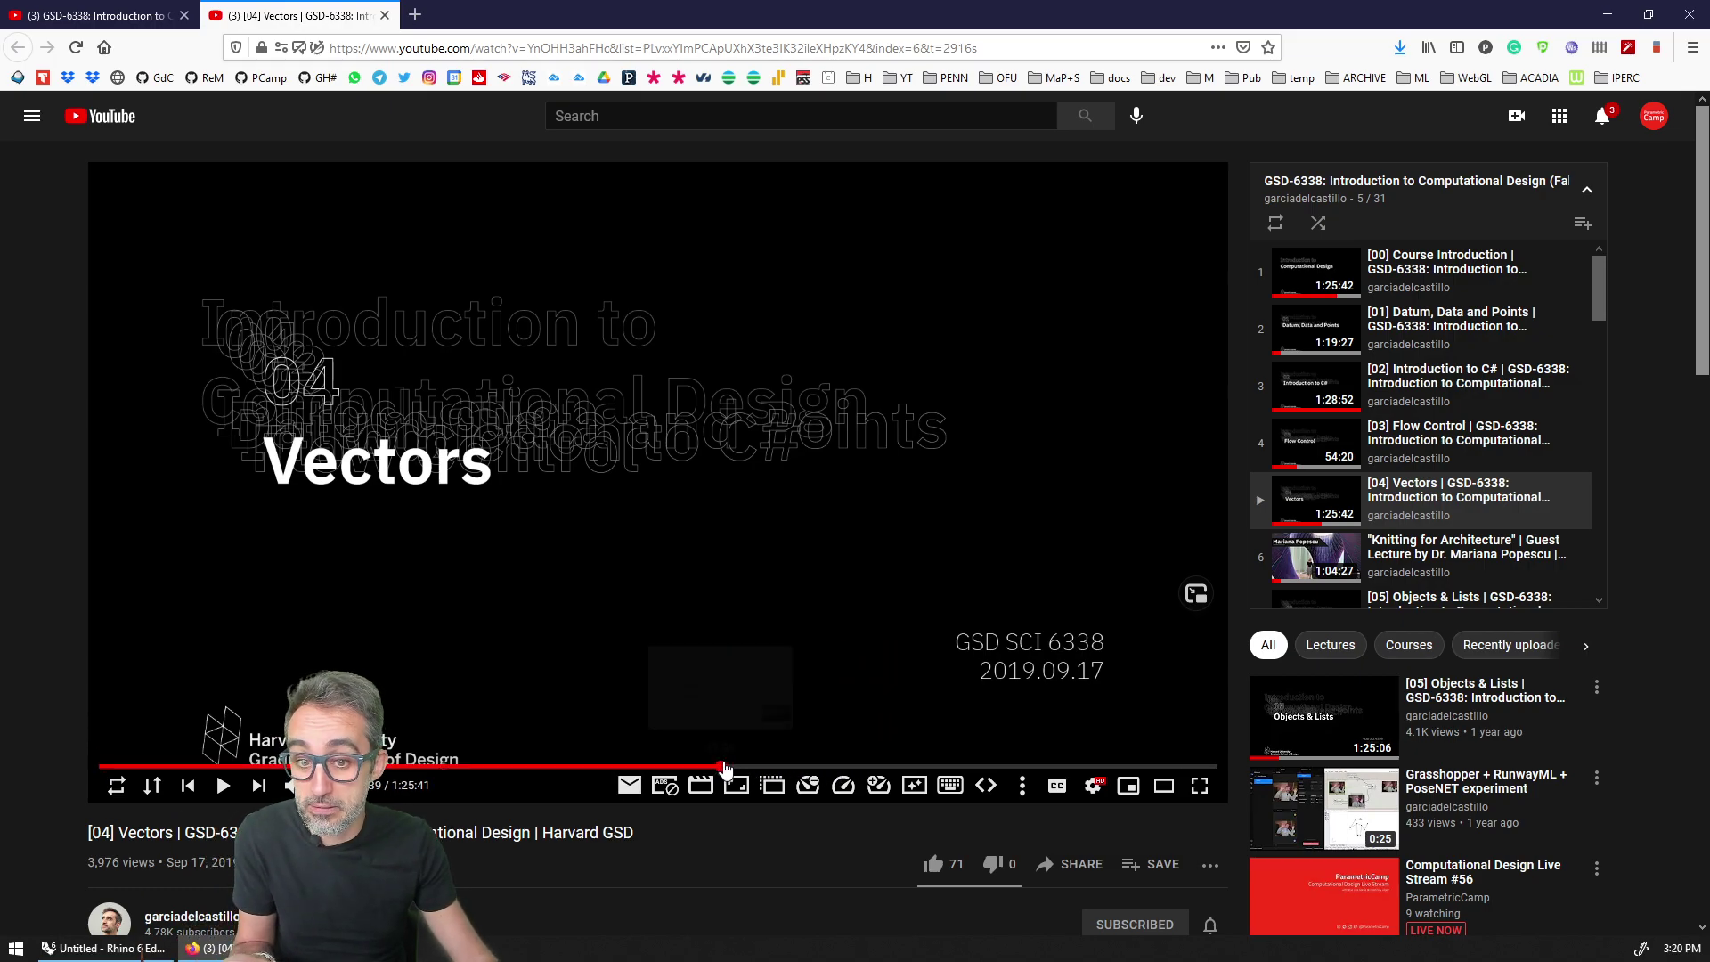
left_click(721, 766)
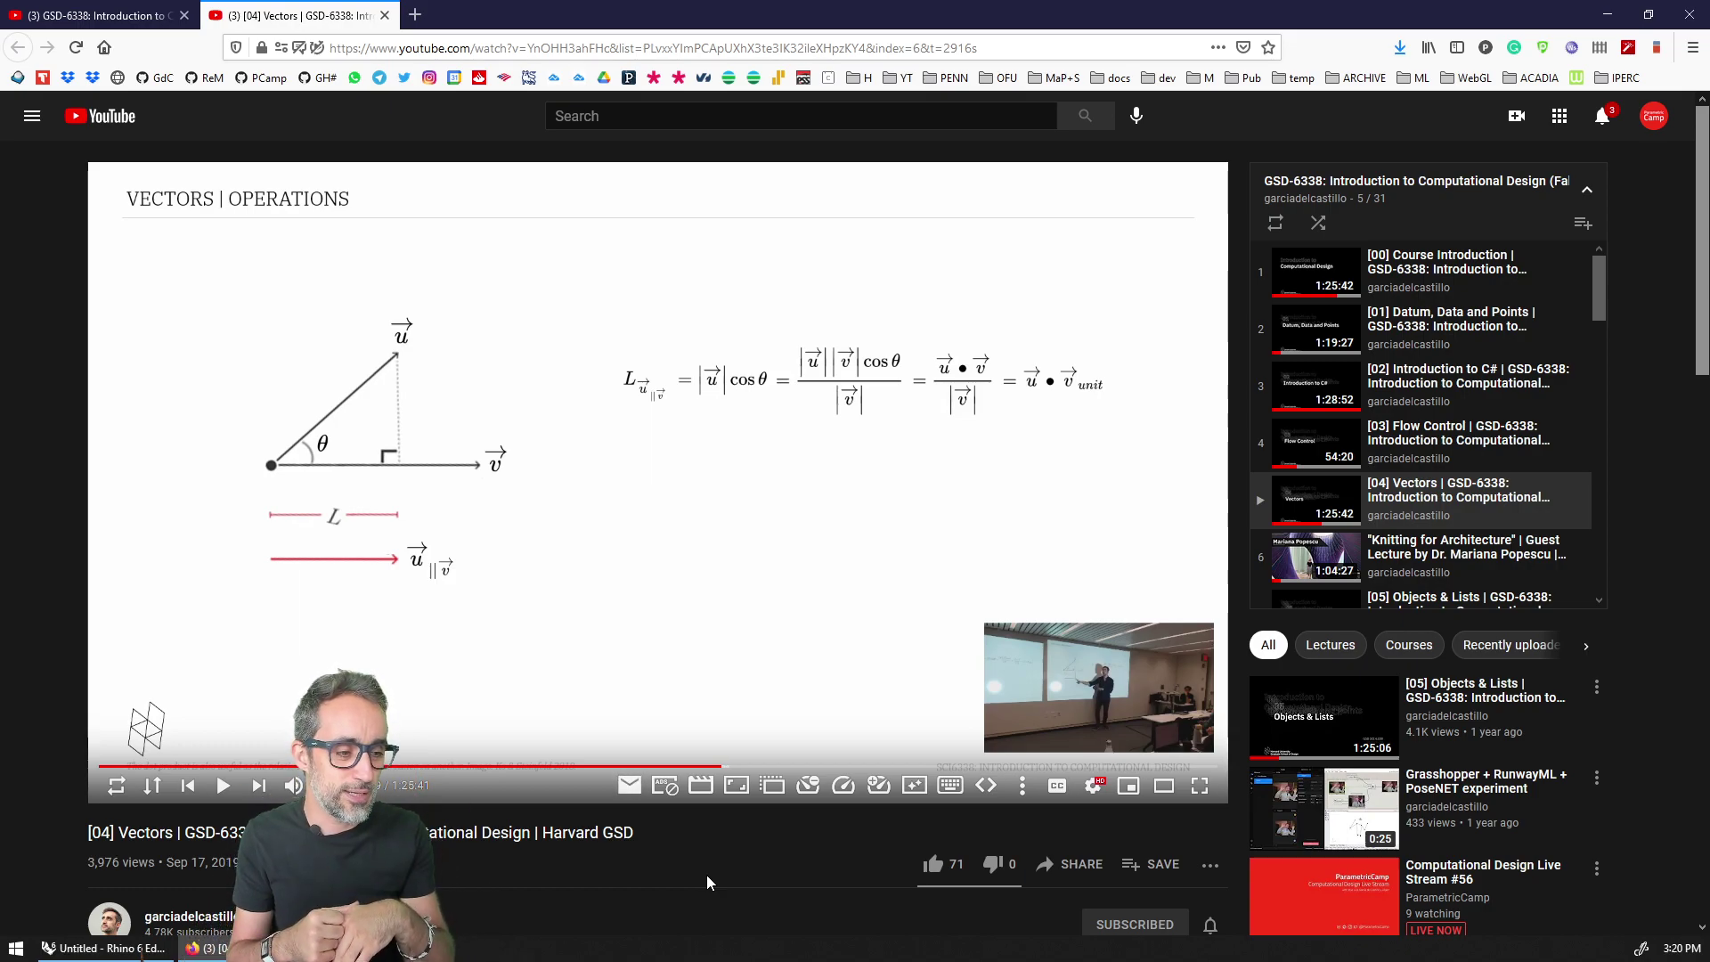
left_click(98, 949)
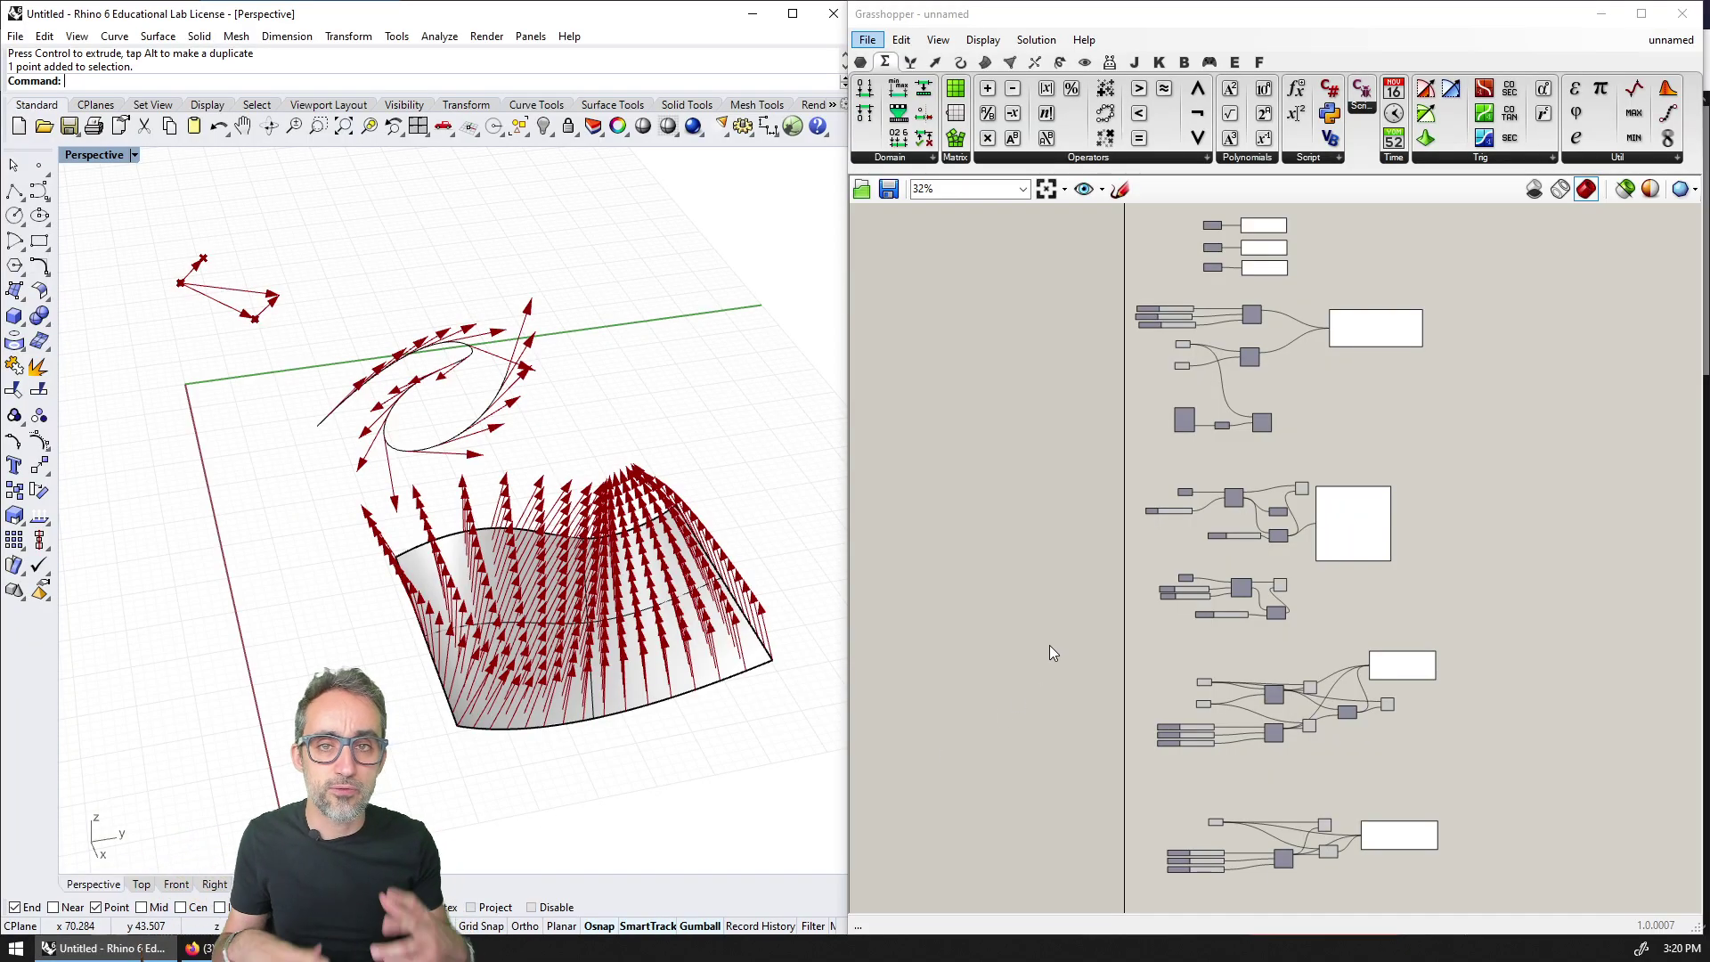